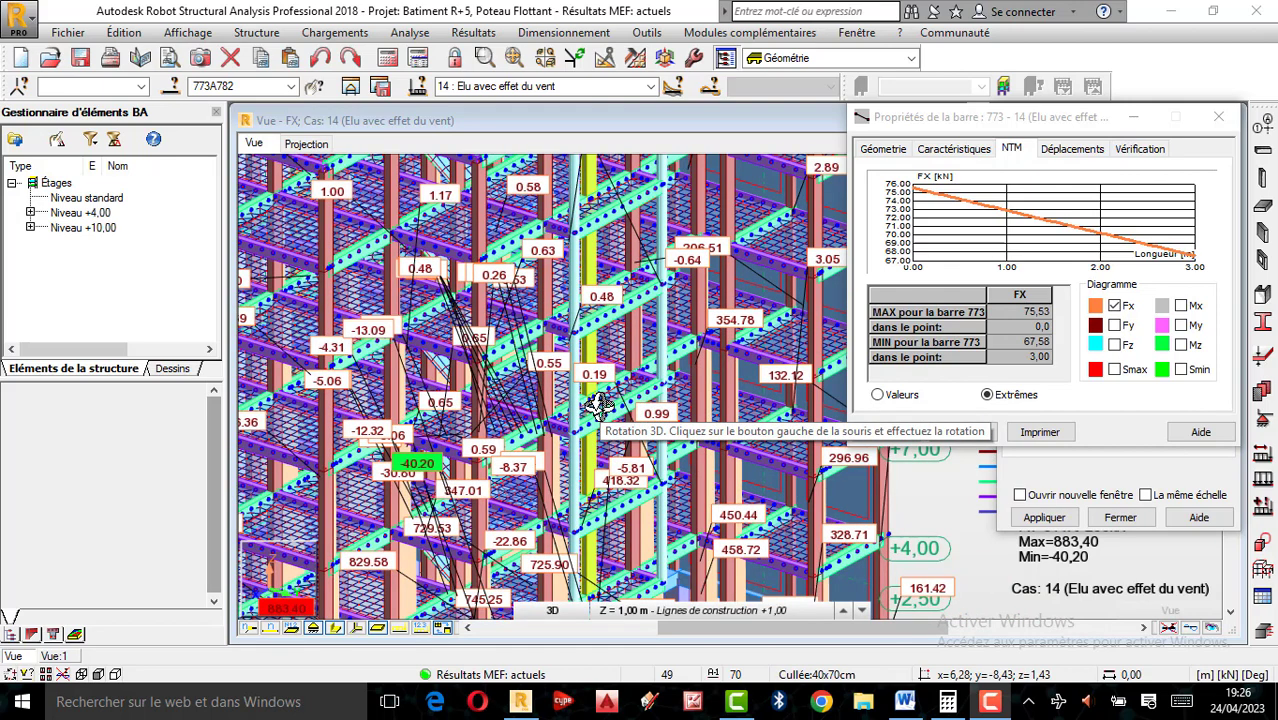
Examine the highlighted column stack and the FX axial force labels on the surrounding members across the storeys.
{"action": "scroll", "coordinate": [600, 403], "scroll_direction": "down", "scroll_amount": 1}
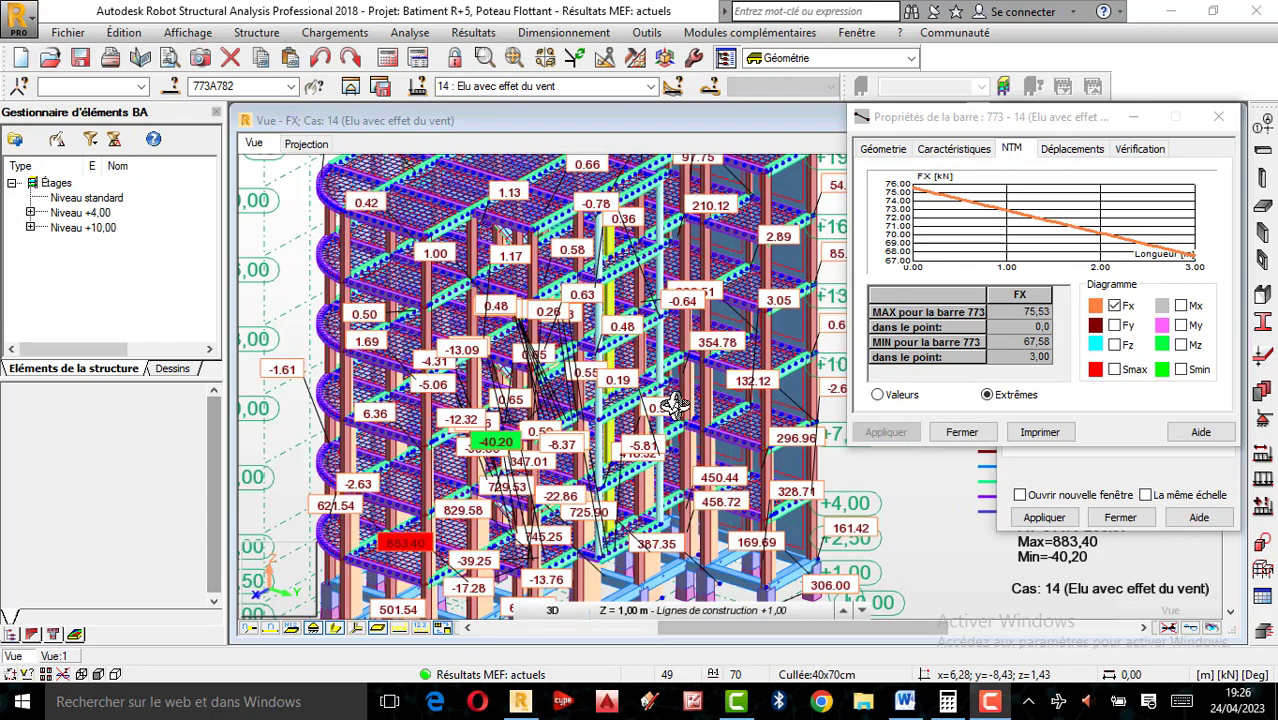
{"action": "scroll", "coordinate": [610, 393], "scroll_direction": "up", "scroll_amount": 2}
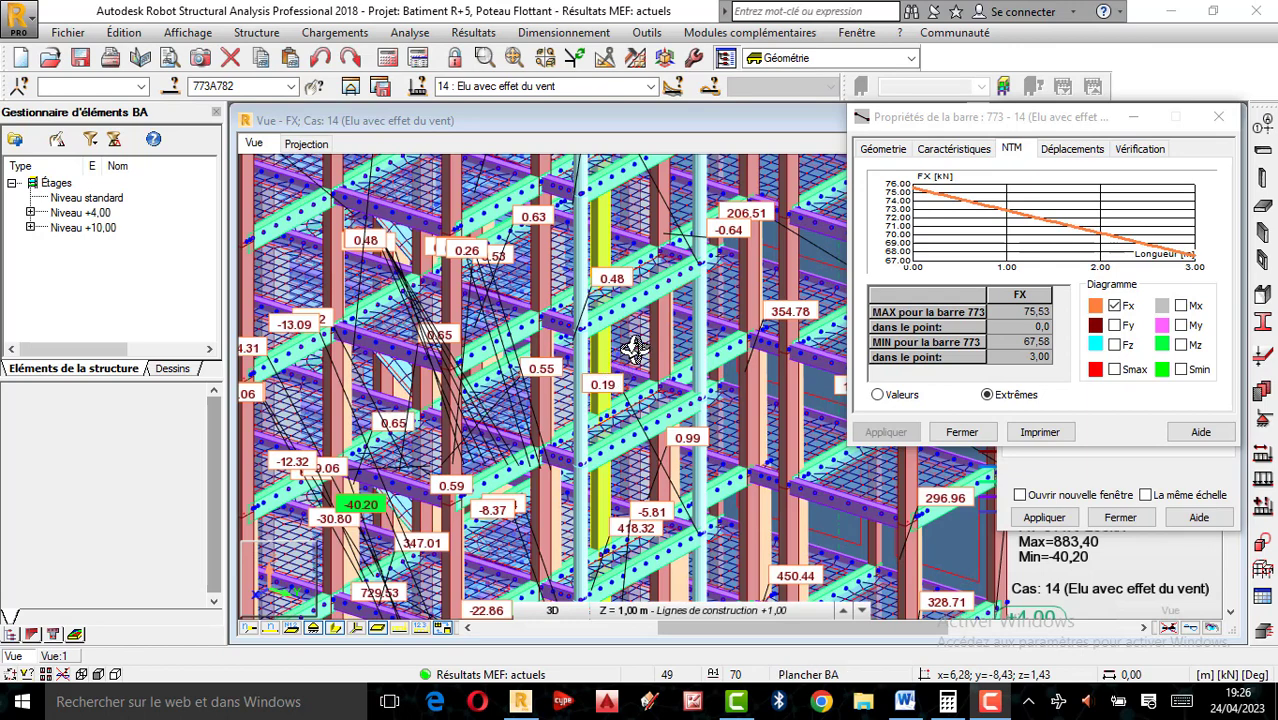
{"action": "scroll", "coordinate": [636, 308], "scroll_direction": "up", "scroll_amount": 1}
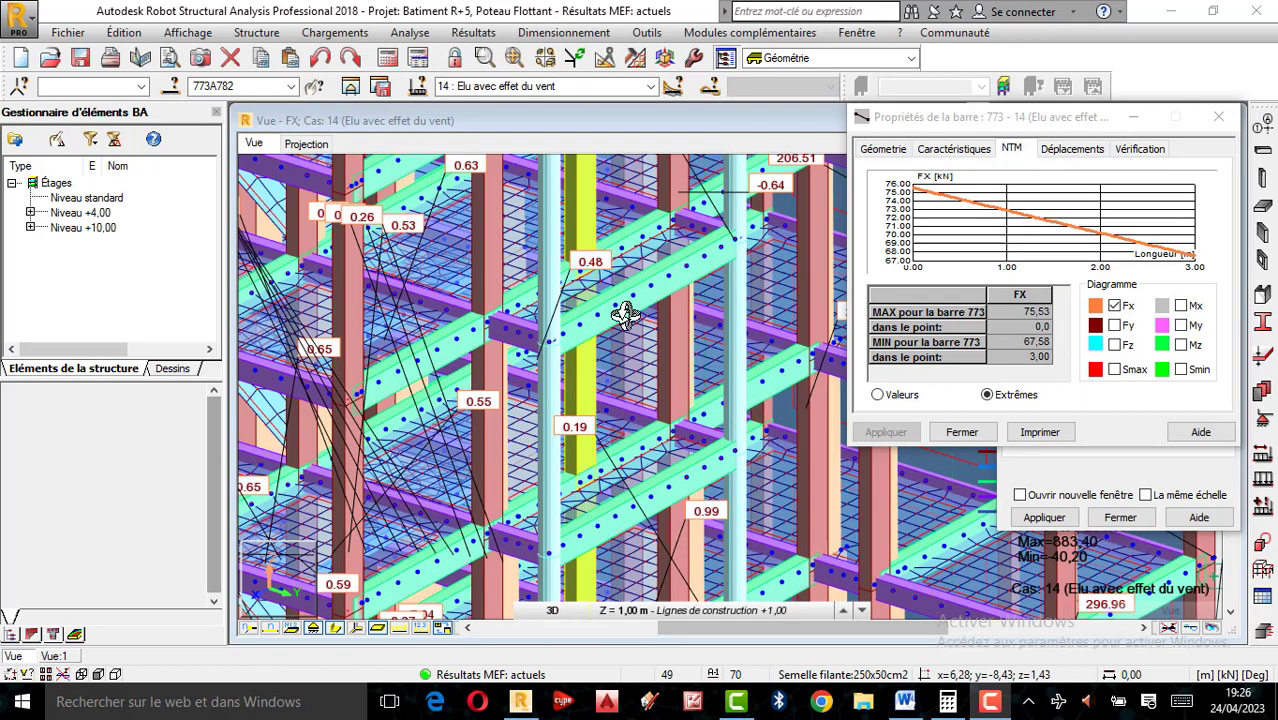
{"action": "scroll", "coordinate": [582, 337], "scroll_direction": "down", "scroll_amount": 1}
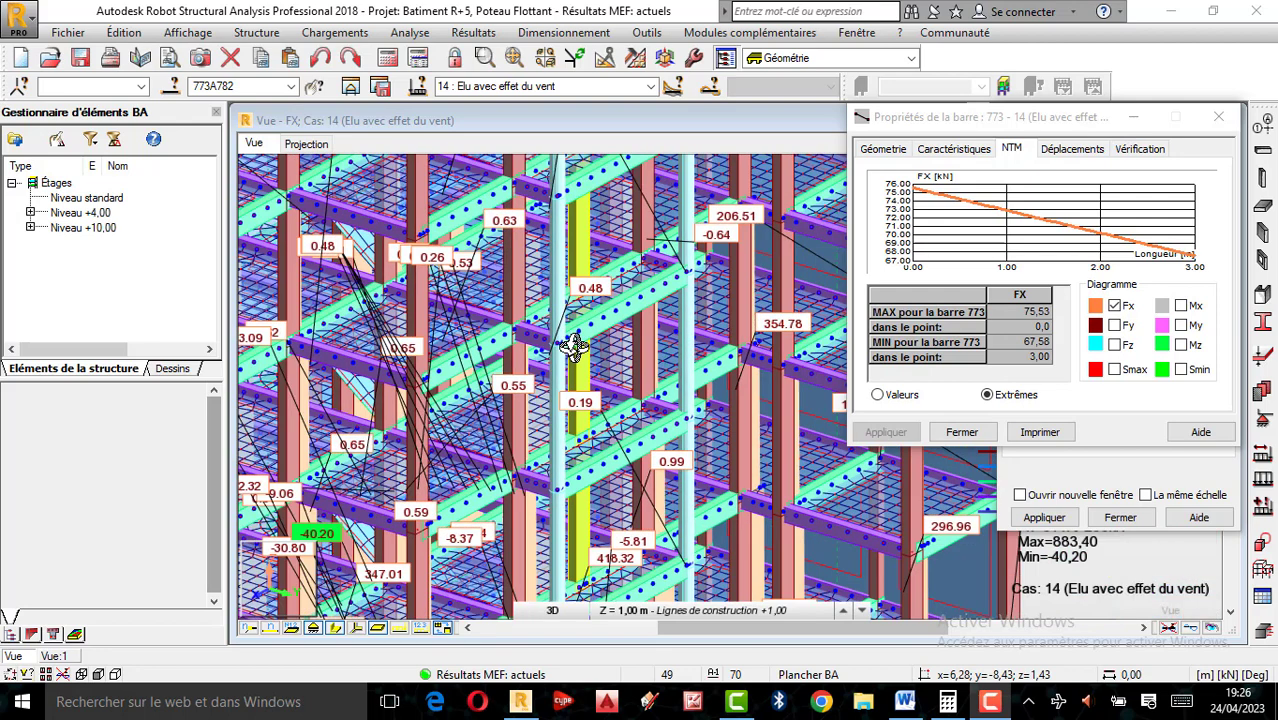
{"action": "scroll", "coordinate": [617, 286], "scroll_direction": "up", "scroll_amount": 2}
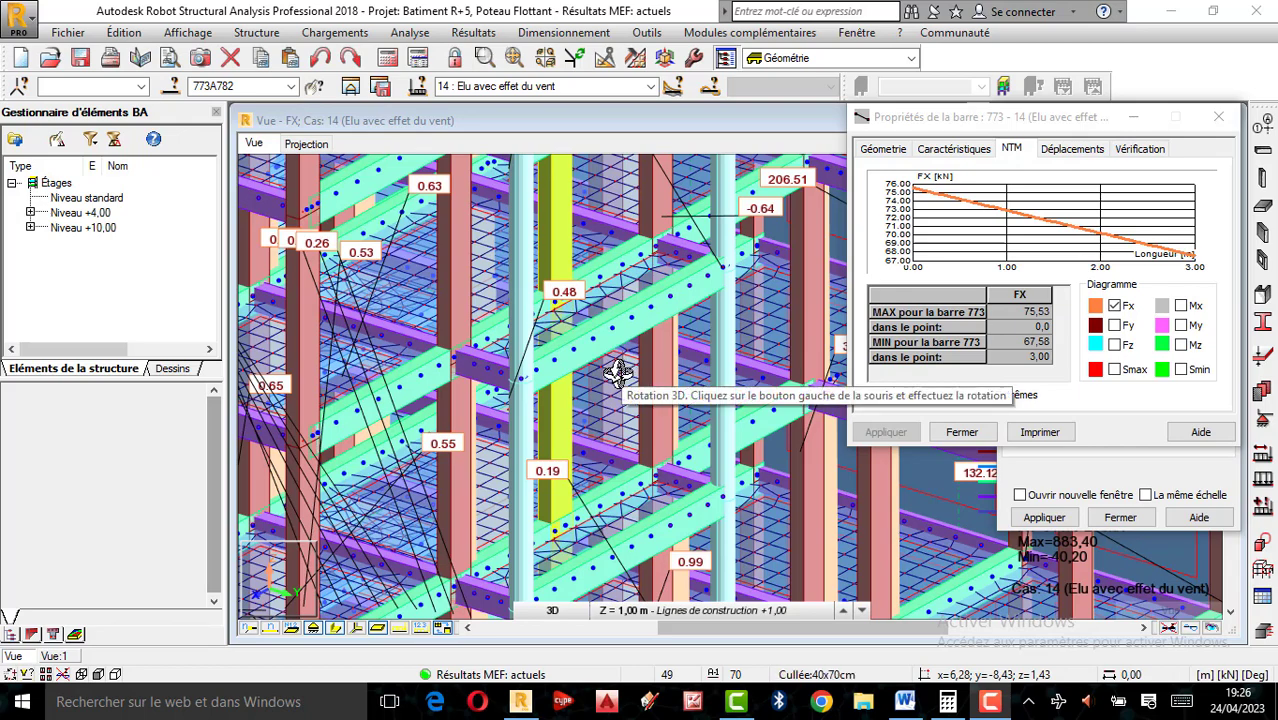
{"action": "left_click_drag", "start_coordinate": [617, 372], "coordinate": [623, 380]}
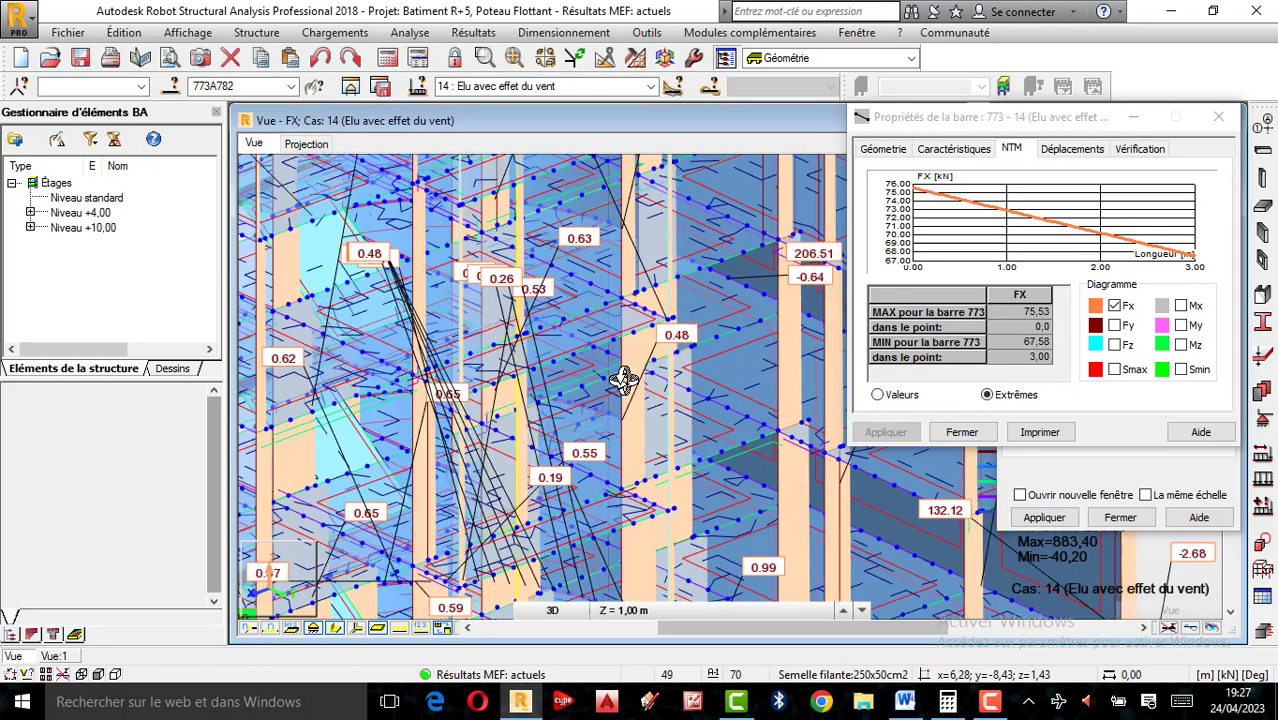
{"action": "scroll", "coordinate": [624, 382], "scroll_direction": "down", "scroll_amount": 3}
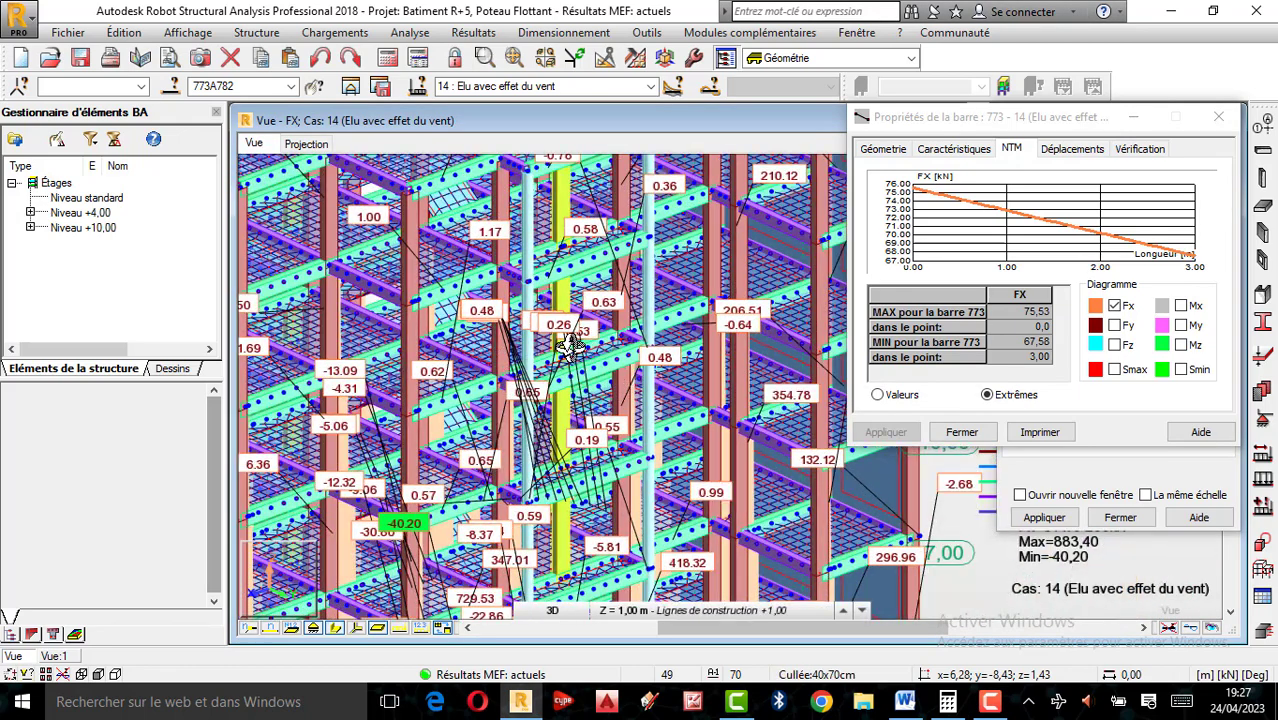
{"action": "scroll", "coordinate": [571, 345], "scroll_direction": "up", "scroll_amount": 2}
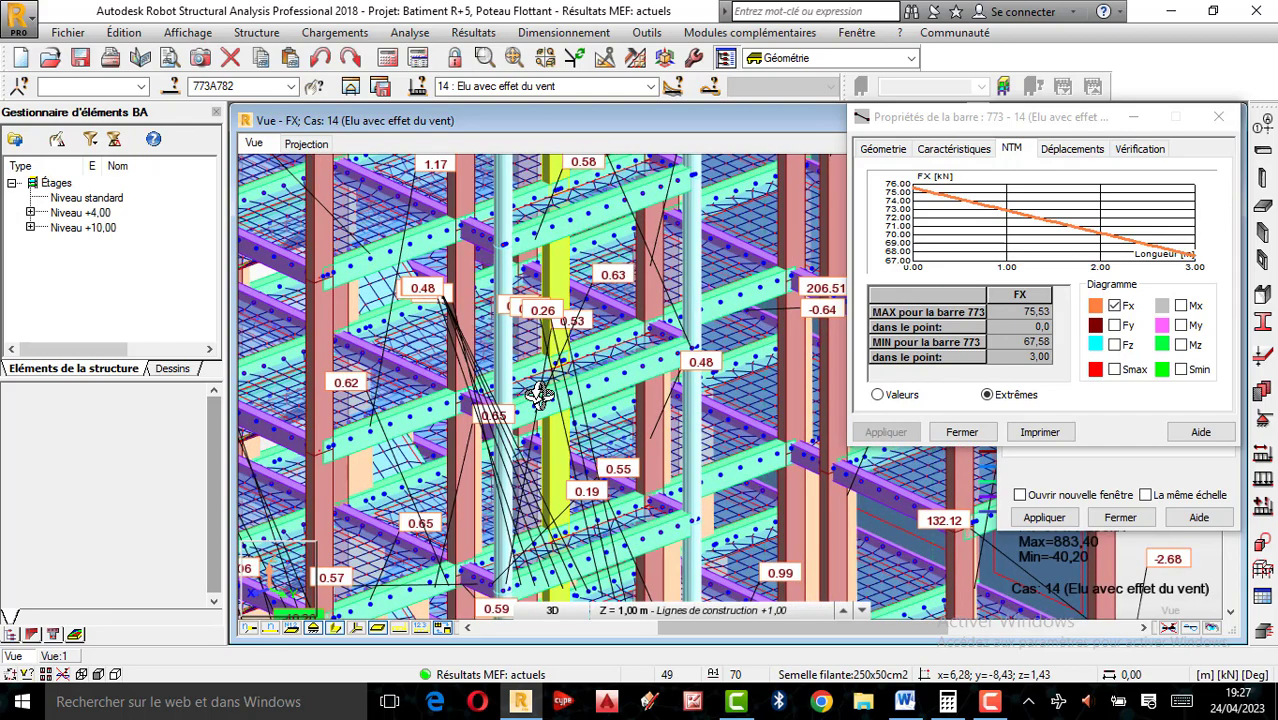
{"action": "scroll", "coordinate": [590, 383], "scroll_direction": "down", "scroll_amount": 2}
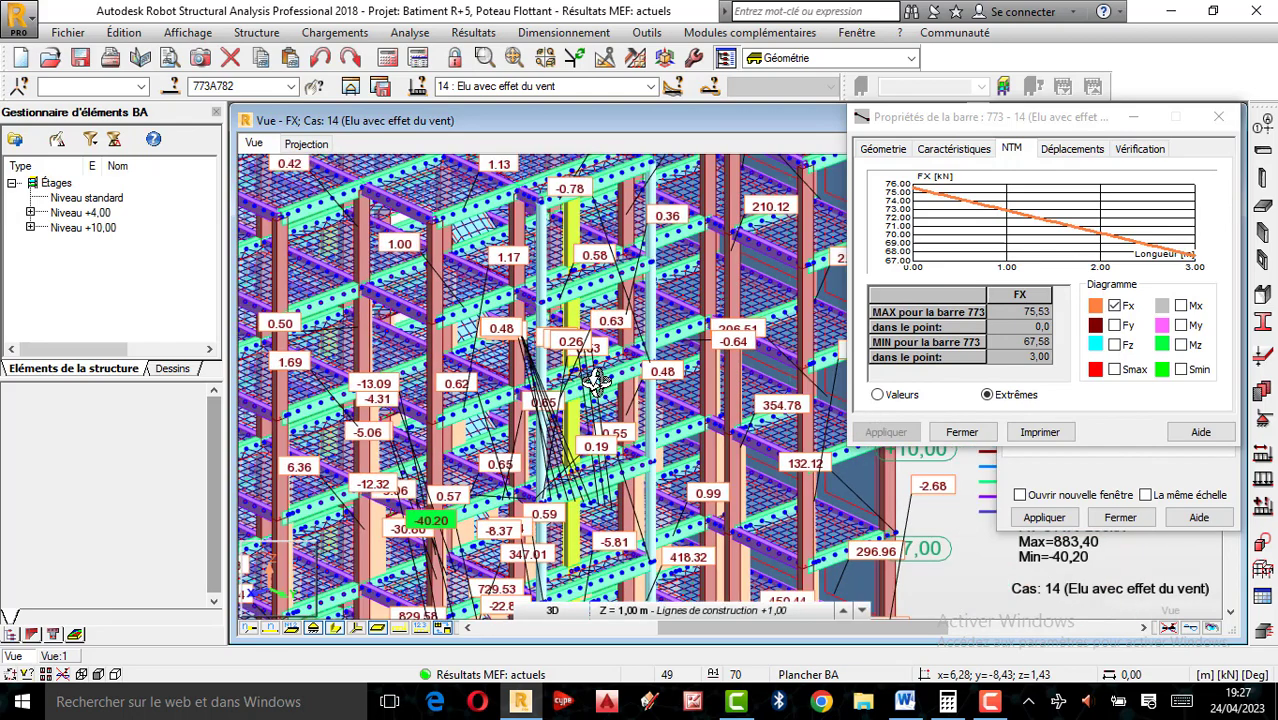
{"action": "scroll", "coordinate": [606, 296], "scroll_direction": "up", "scroll_amount": 2}
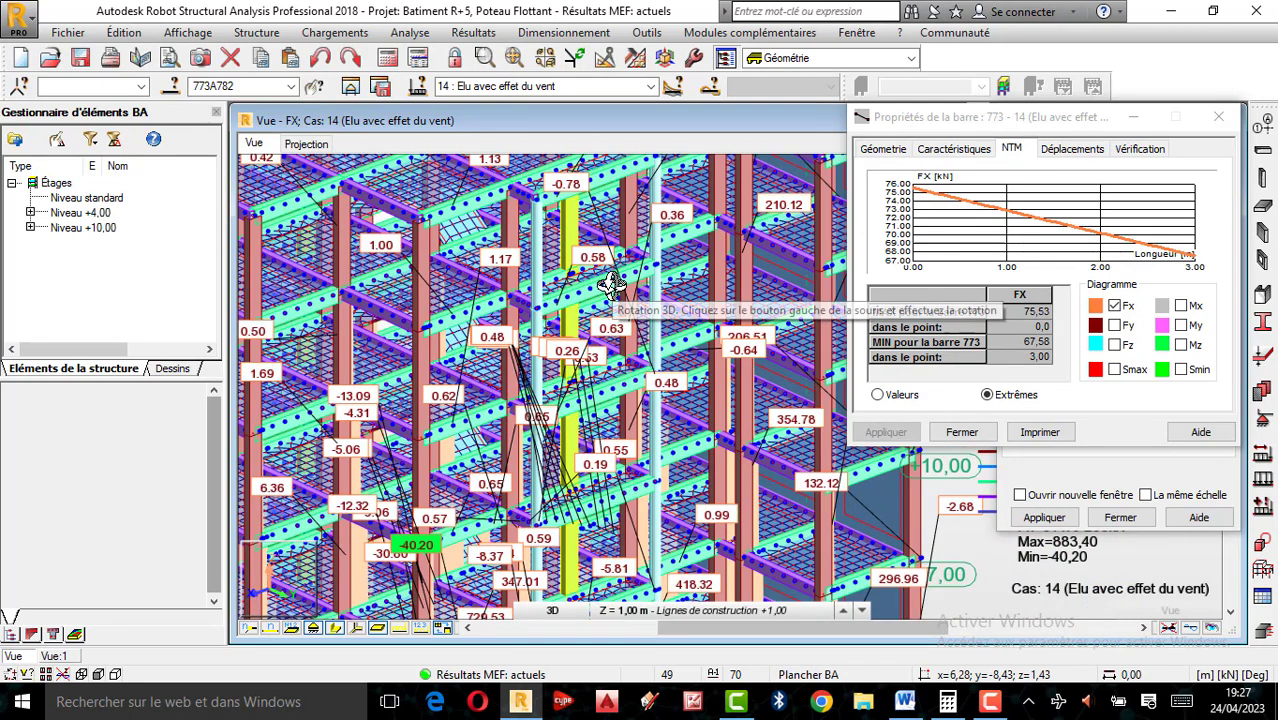
Rotate the 3D model and inspect how the highlighted column line rests on the beams between the two light-blue round columns.
{"action": "left_click_drag", "start_coordinate": [578, 293], "coordinate": [570, 308]}
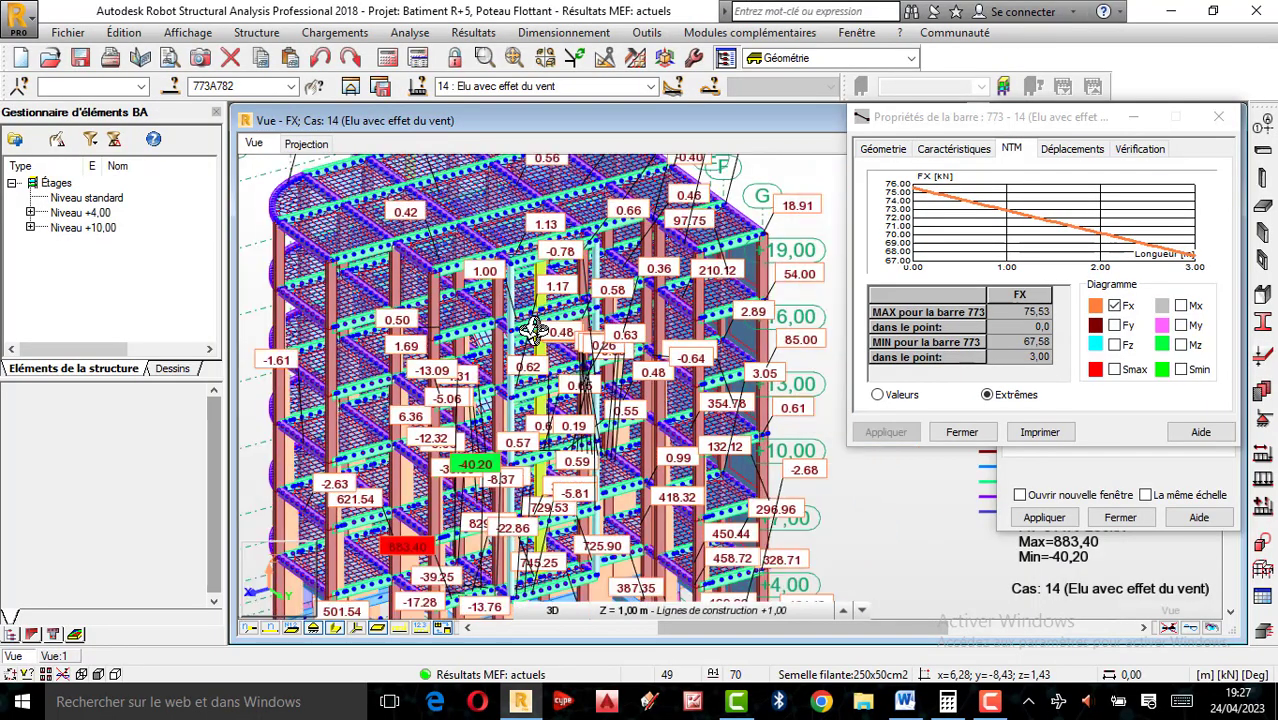
{"action": "scroll", "coordinate": [545, 310], "scroll_direction": "up", "scroll_amount": 2}
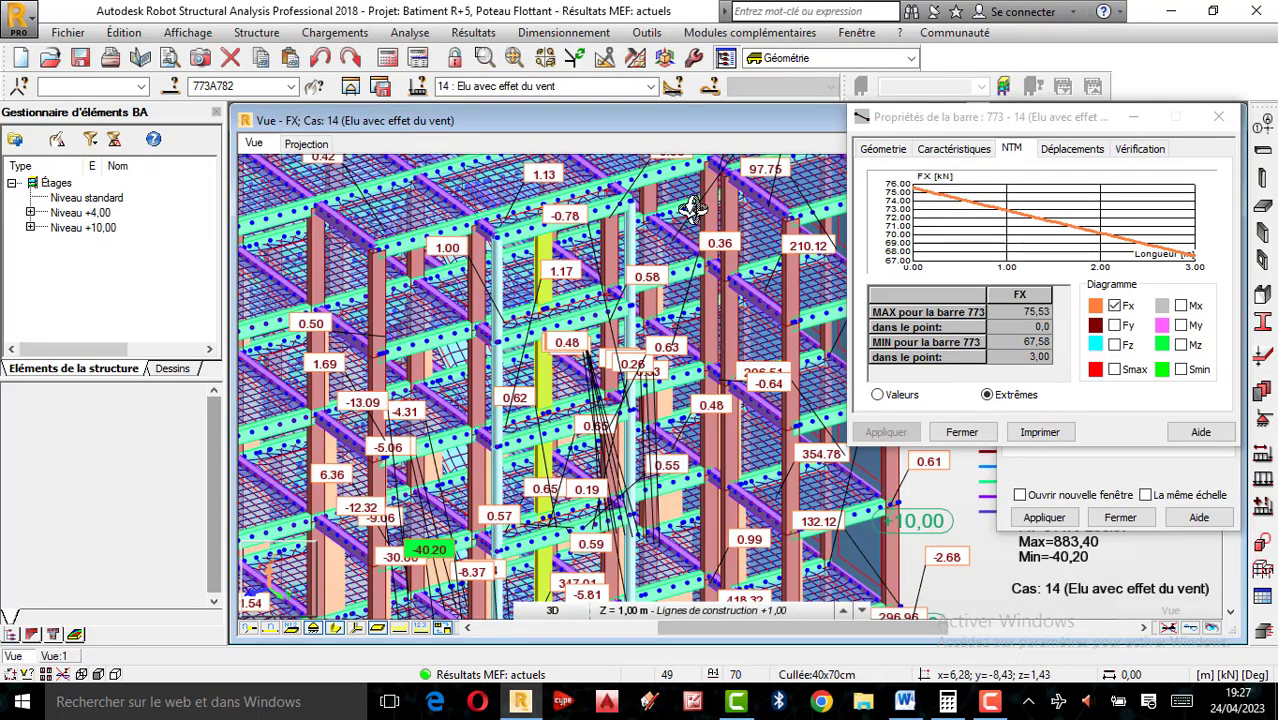
{"action": "scroll", "coordinate": [562, 305], "scroll_direction": "up", "scroll_amount": 2}
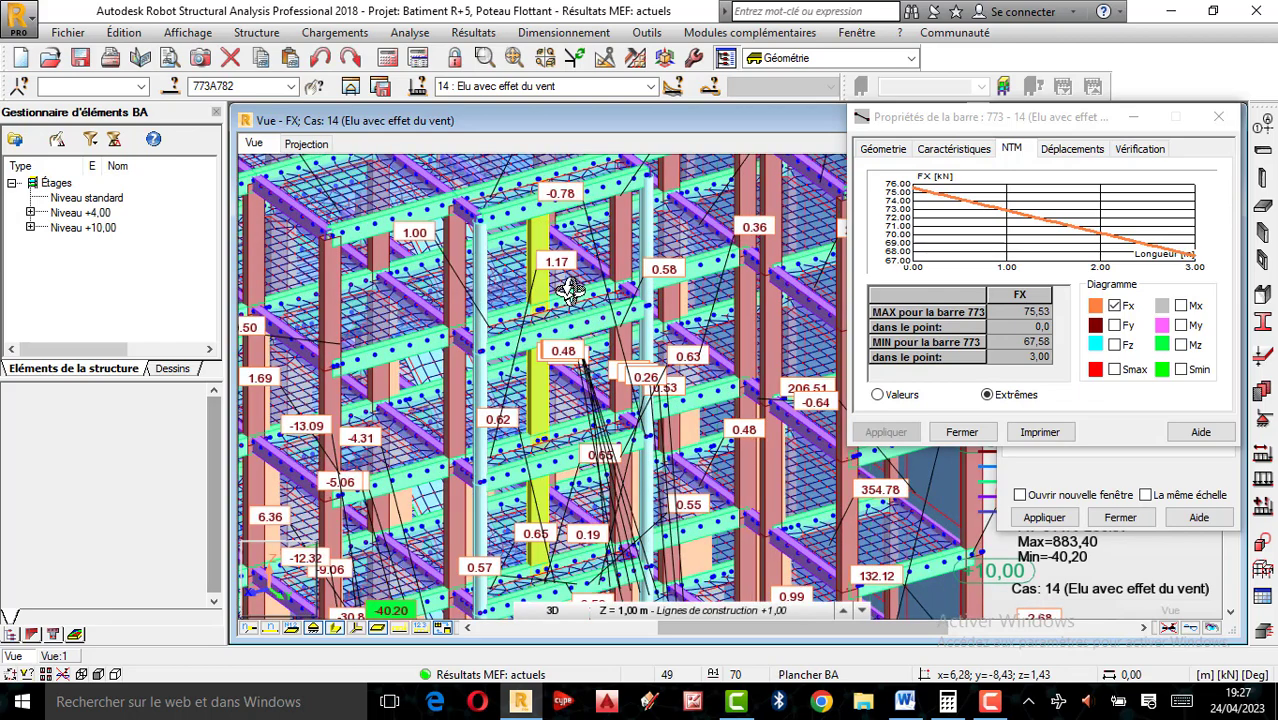
{"action": "scroll", "coordinate": [570, 291], "scroll_direction": "down", "scroll_amount": 2}
{"action": "scroll", "coordinate": [559, 312], "scroll_direction": "up", "scroll_amount": 2}
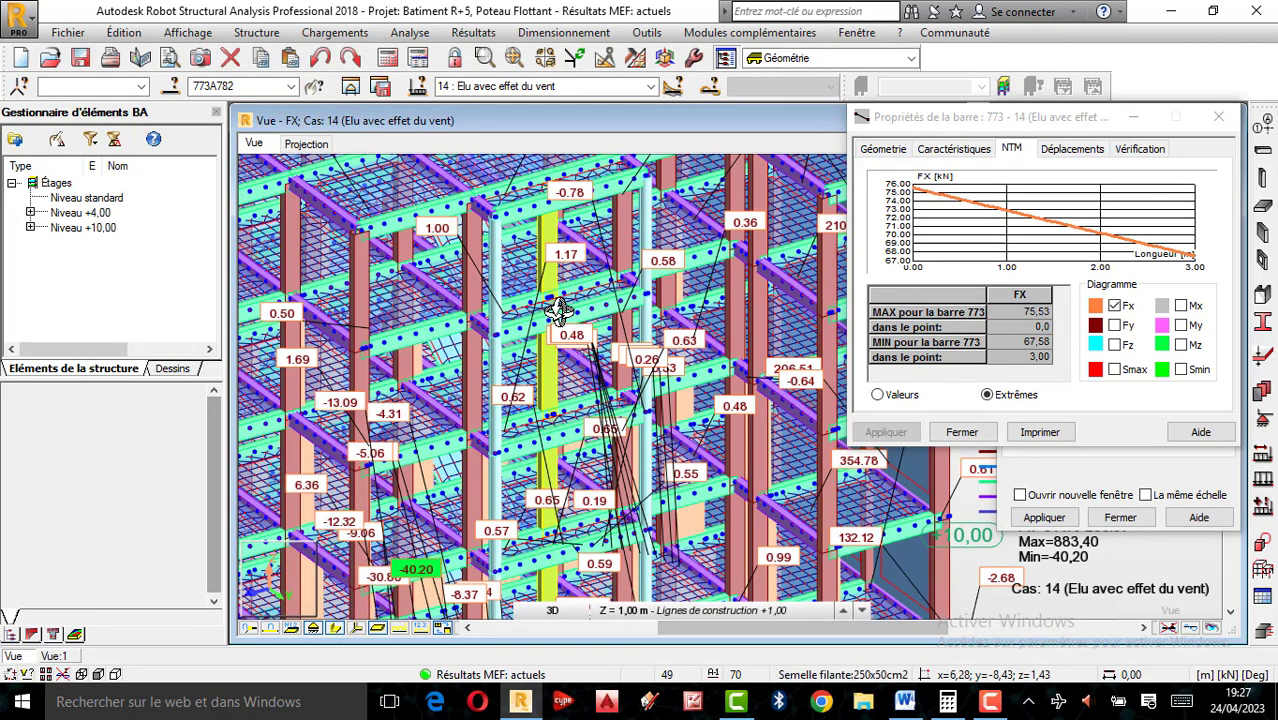
{"action": "scroll", "coordinate": [569, 369], "scroll_direction": "down", "scroll_amount": 1}
{"action": "scroll", "coordinate": [569, 369], "scroll_direction": "up", "scroll_amount": 3}
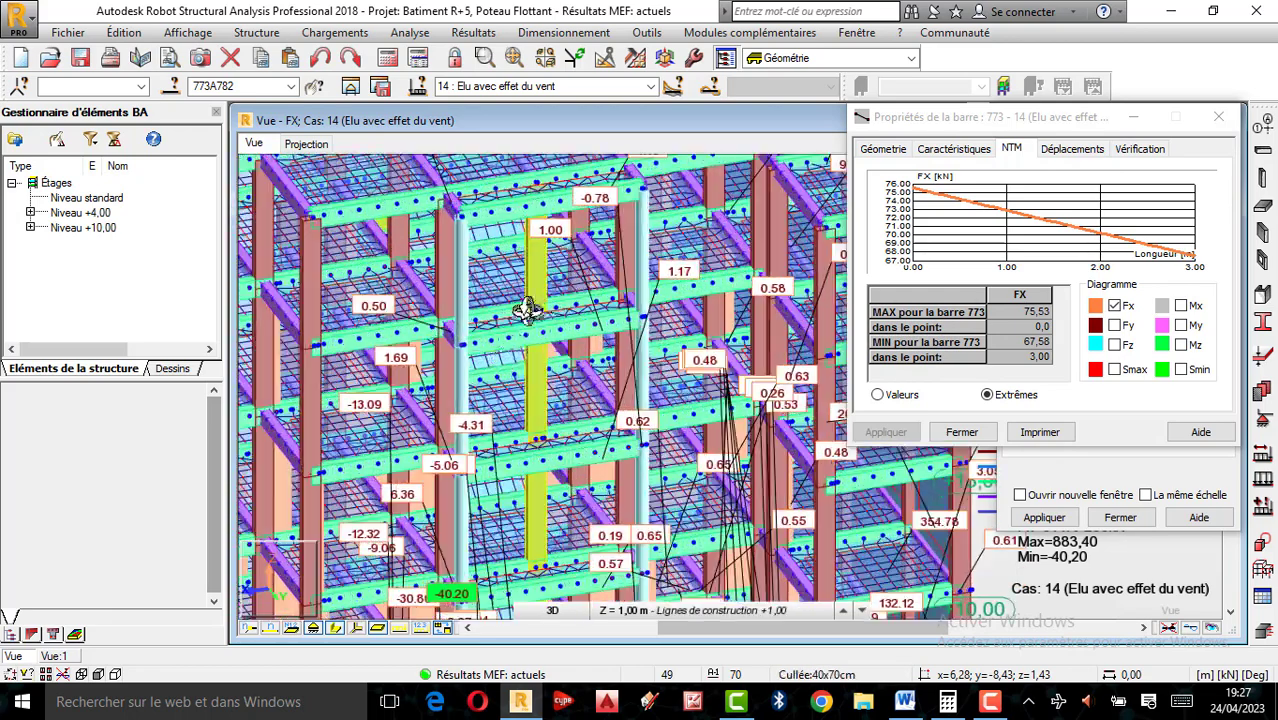
{"action": "scroll", "coordinate": [368, 350], "scroll_direction": "up", "scroll_amount": 1}
{"action": "scroll", "coordinate": [368, 350], "scroll_direction": "up", "scroll_amount": 1}
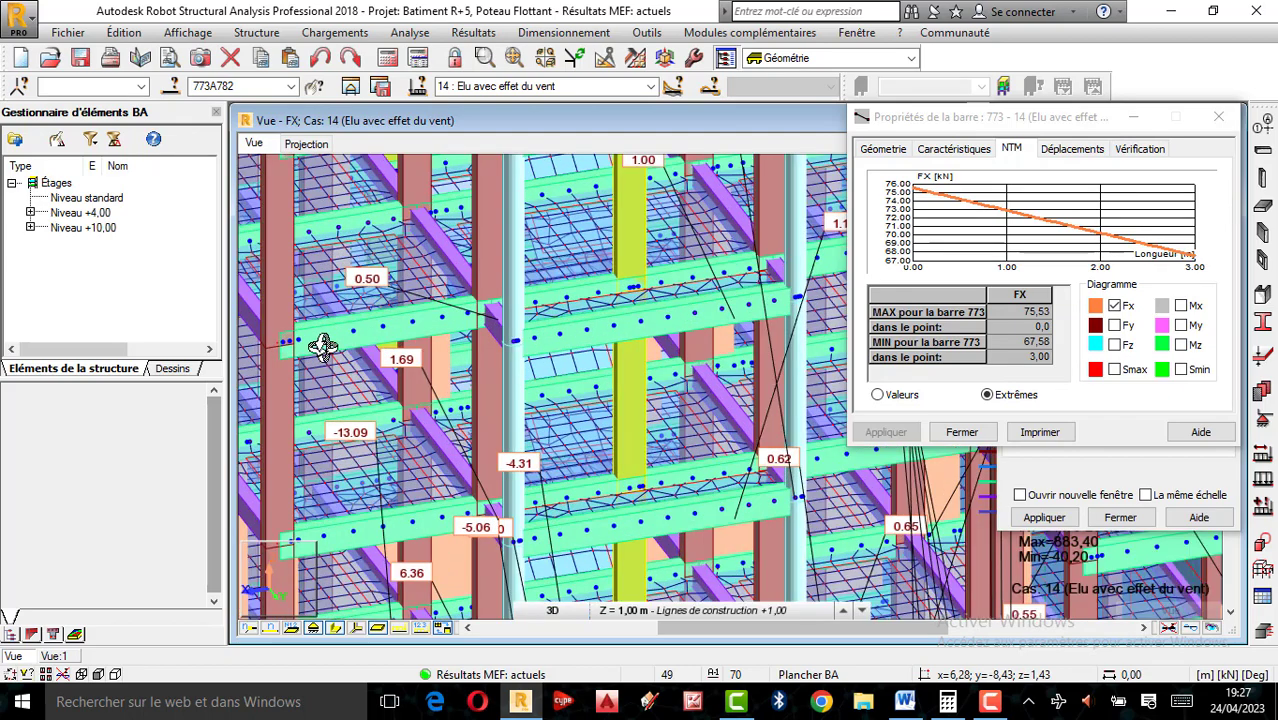
{"action": "scroll", "coordinate": [552, 281], "scroll_direction": "up", "scroll_amount": 4}
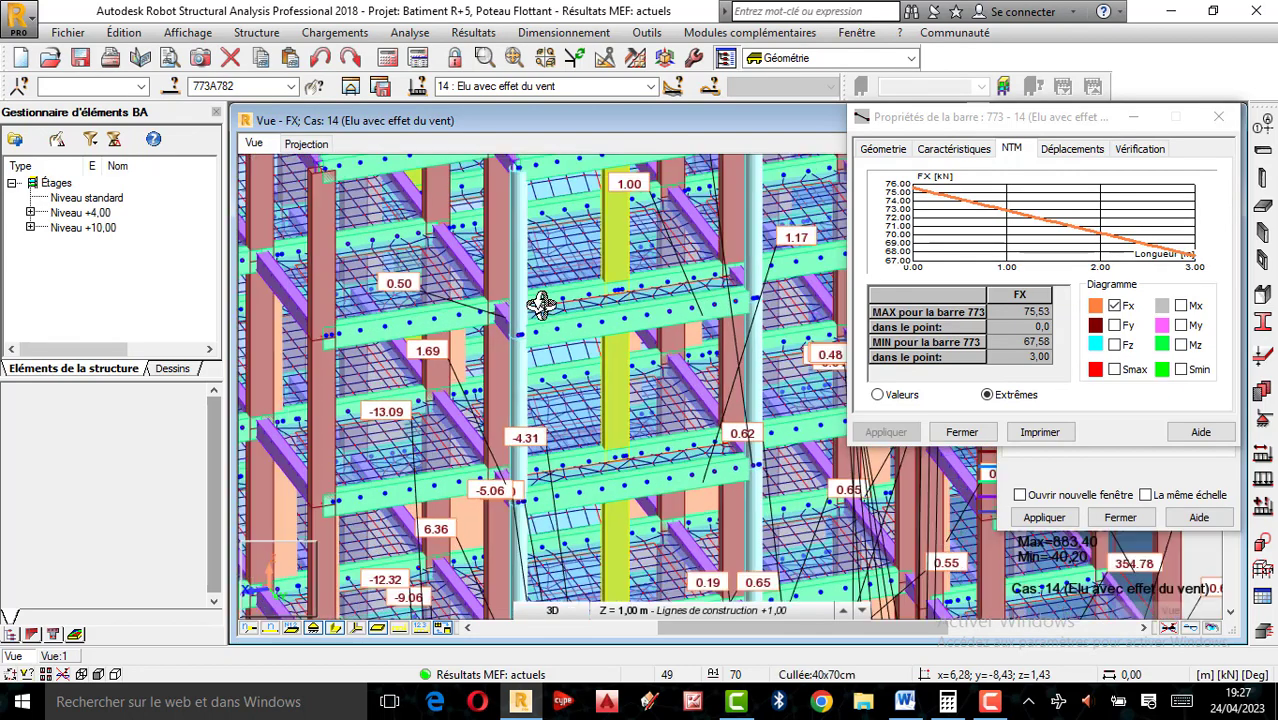
{"action": "scroll", "coordinate": [504, 304], "scroll_direction": "down", "scroll_amount": 2}
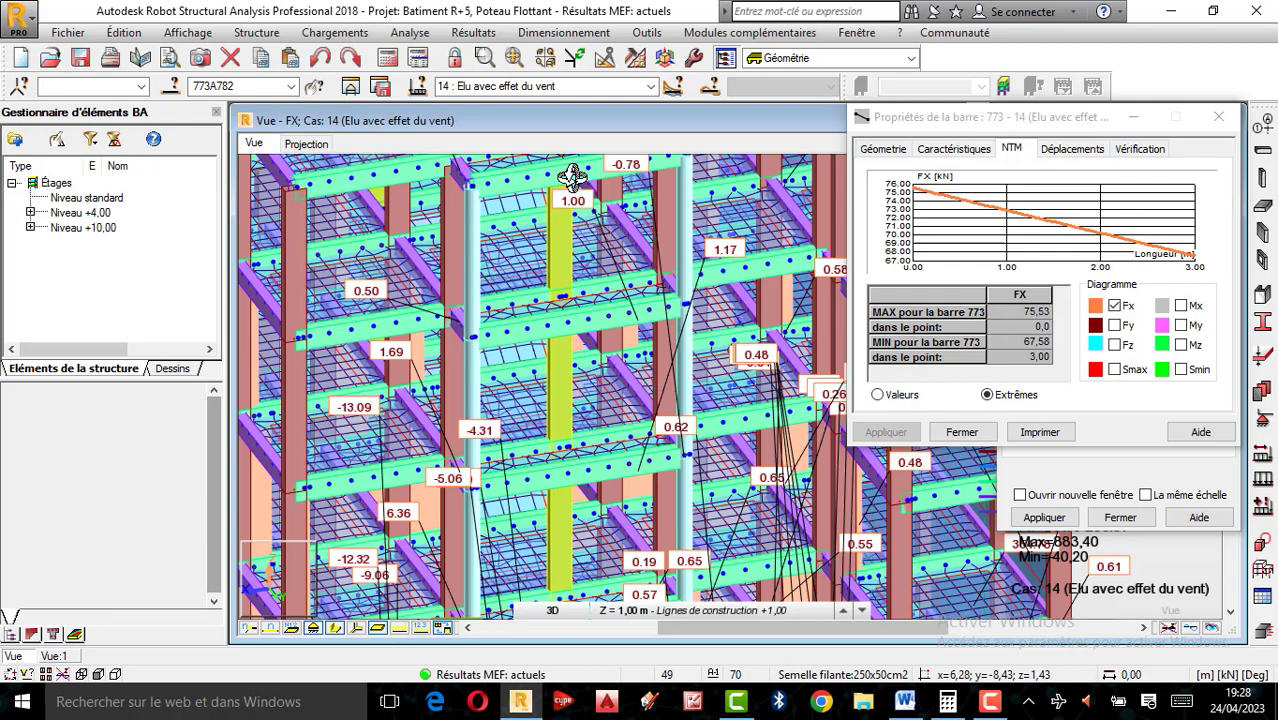
{"action": "scroll", "coordinate": [562, 299], "scroll_direction": "up", "scroll_amount": 1}
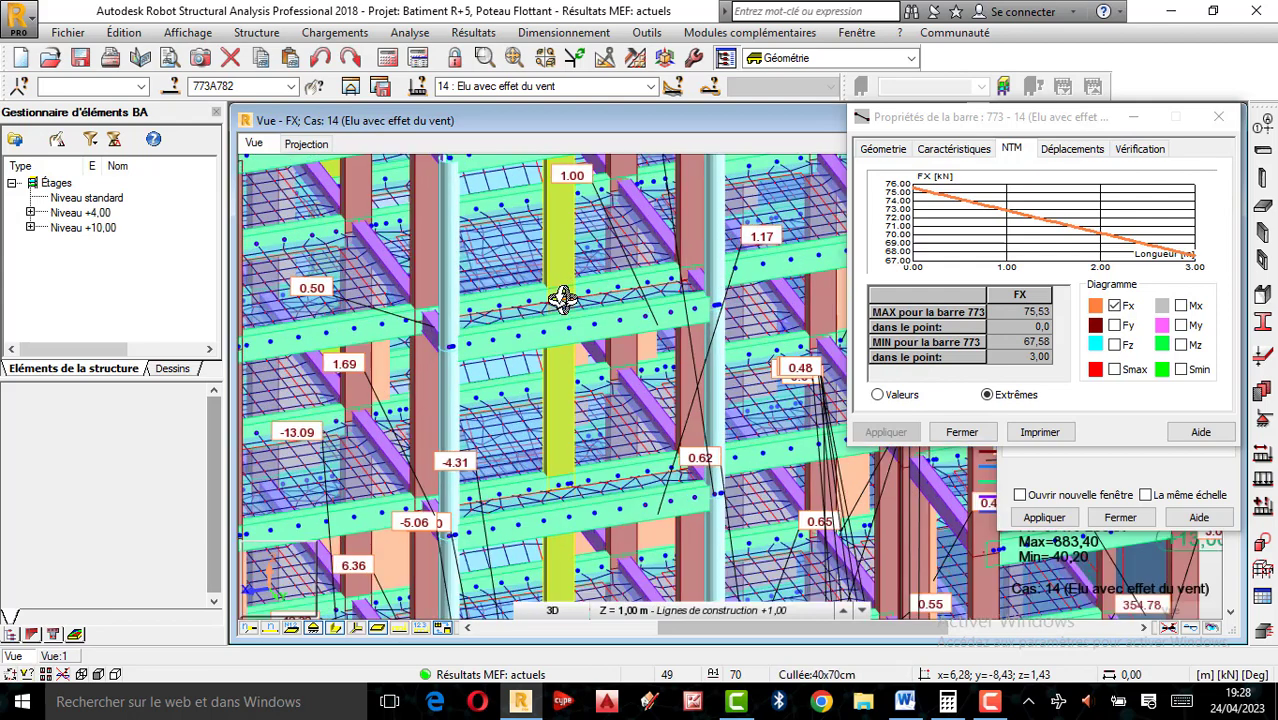
{"action": "scroll", "coordinate": [566, 258], "scroll_direction": "down", "scroll_amount": 2}
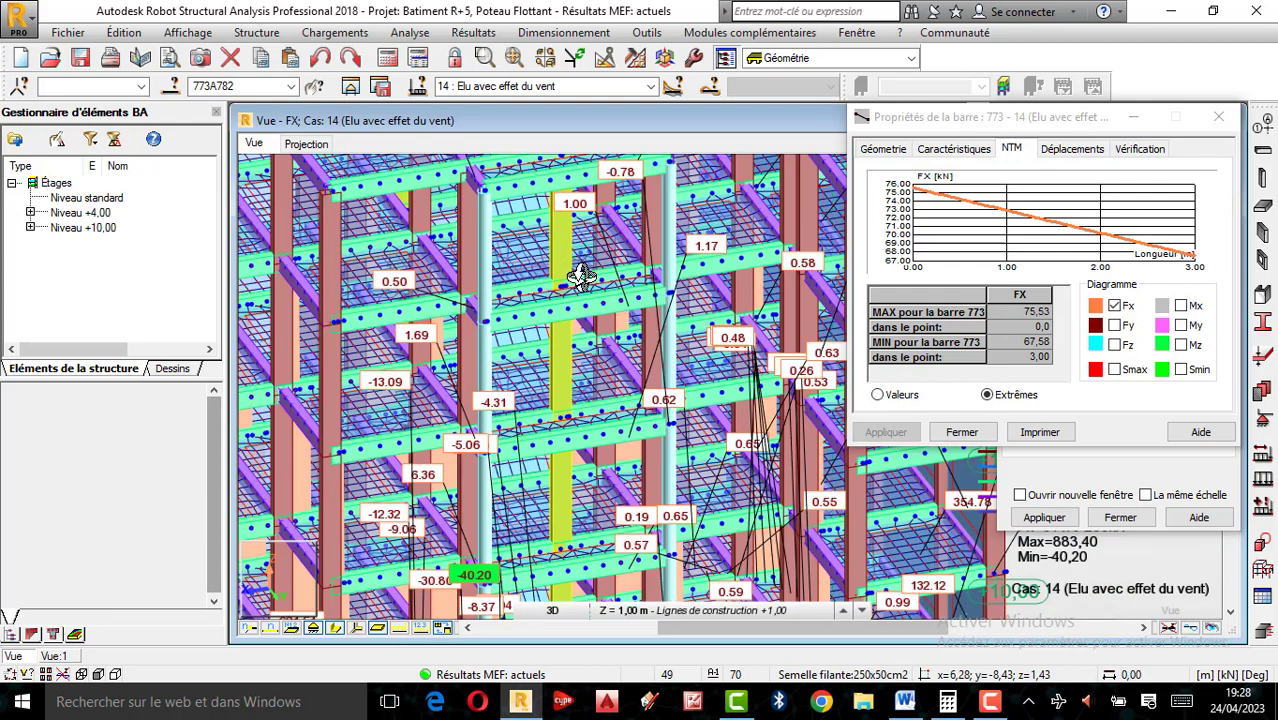
{"action": "scroll", "coordinate": [574, 277], "scroll_direction": "up", "scroll_amount": 3}
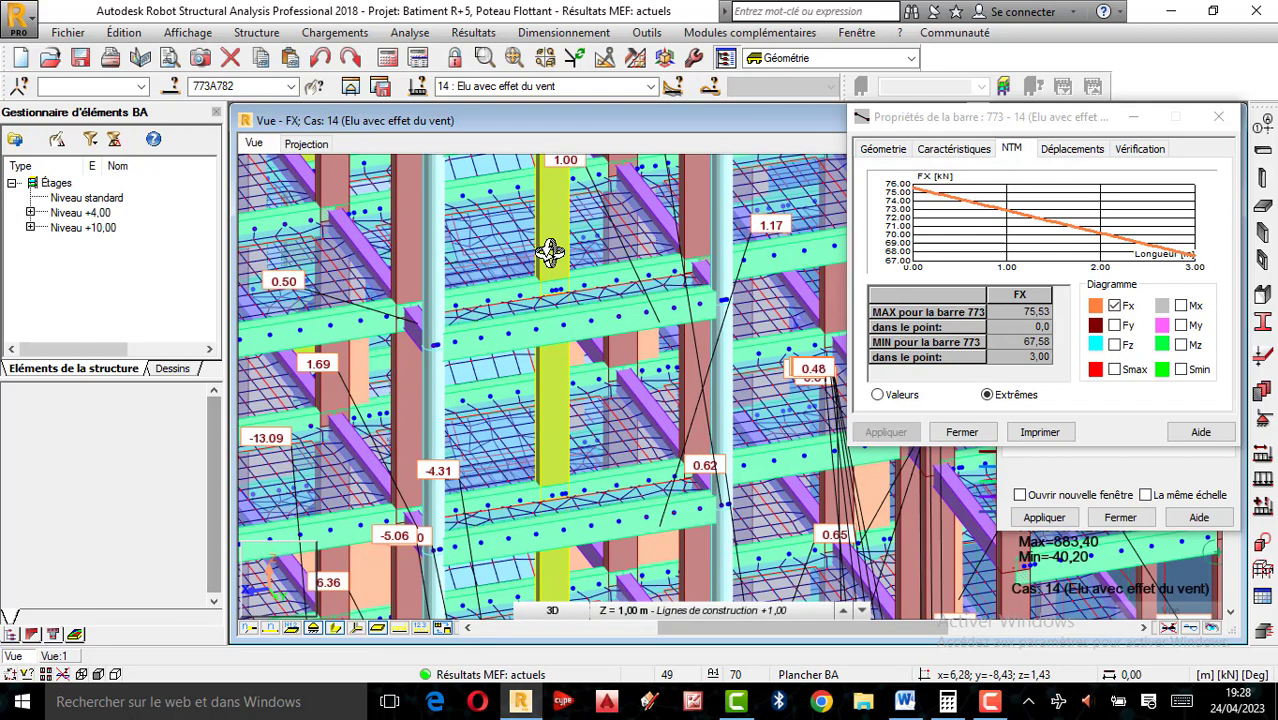
{"action": "scroll", "coordinate": [552, 258], "scroll_direction": "down", "scroll_amount": 2}
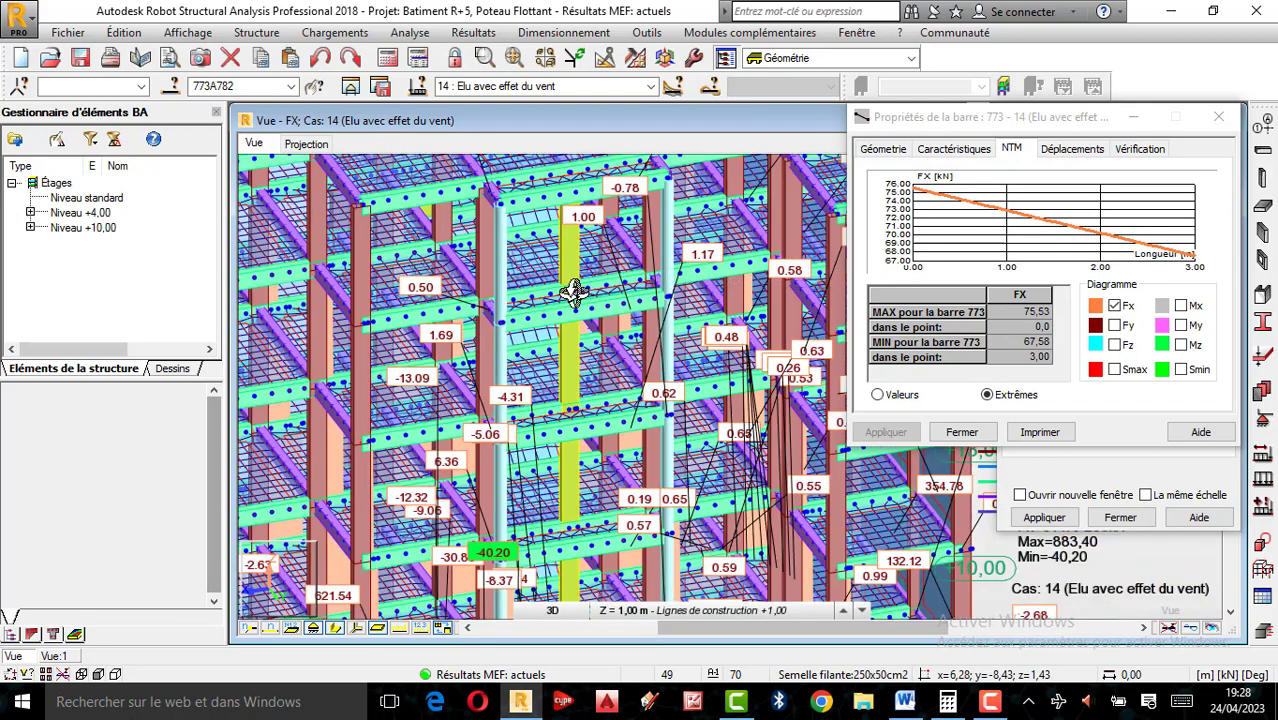
Leave 3D rotation, select main beam 584 beside the light-blue column, and reopen the object properties for that beam.
{"action": "right_click", "coordinate": [385, 220]}
{"action": "left_click", "coordinate": [310, 231]}
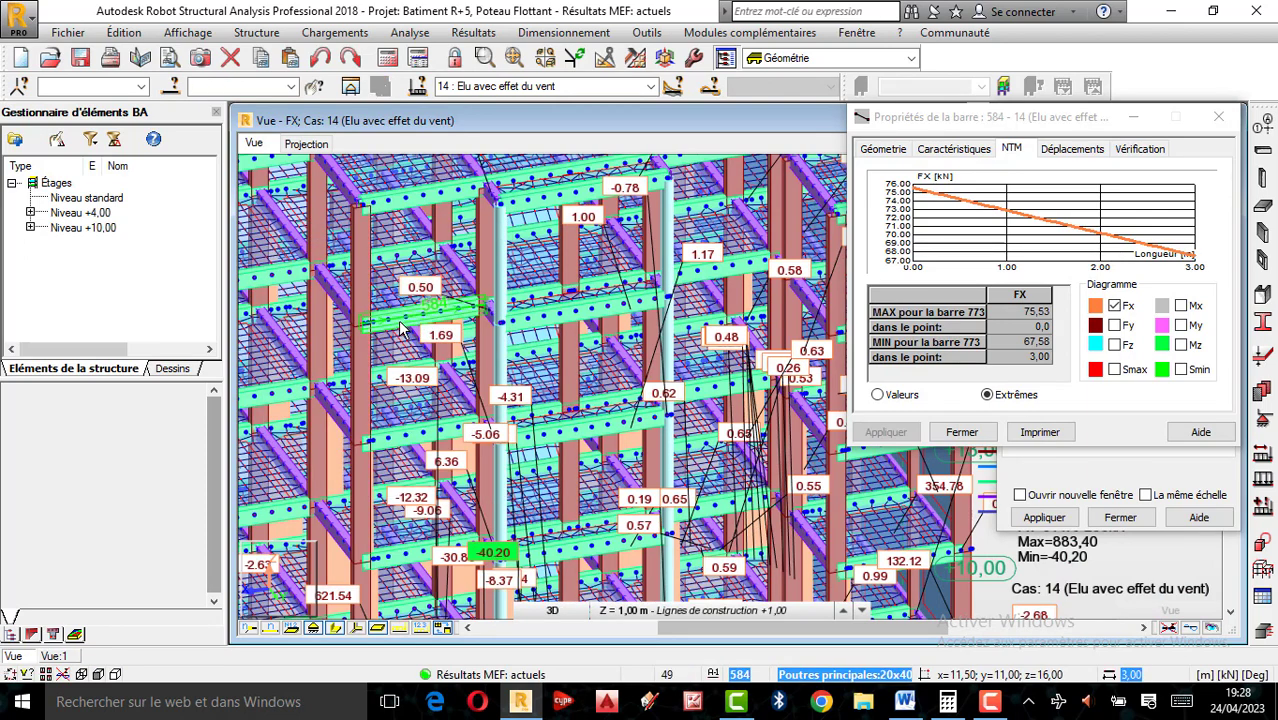
{"action": "left_click", "coordinate": [406, 327]}
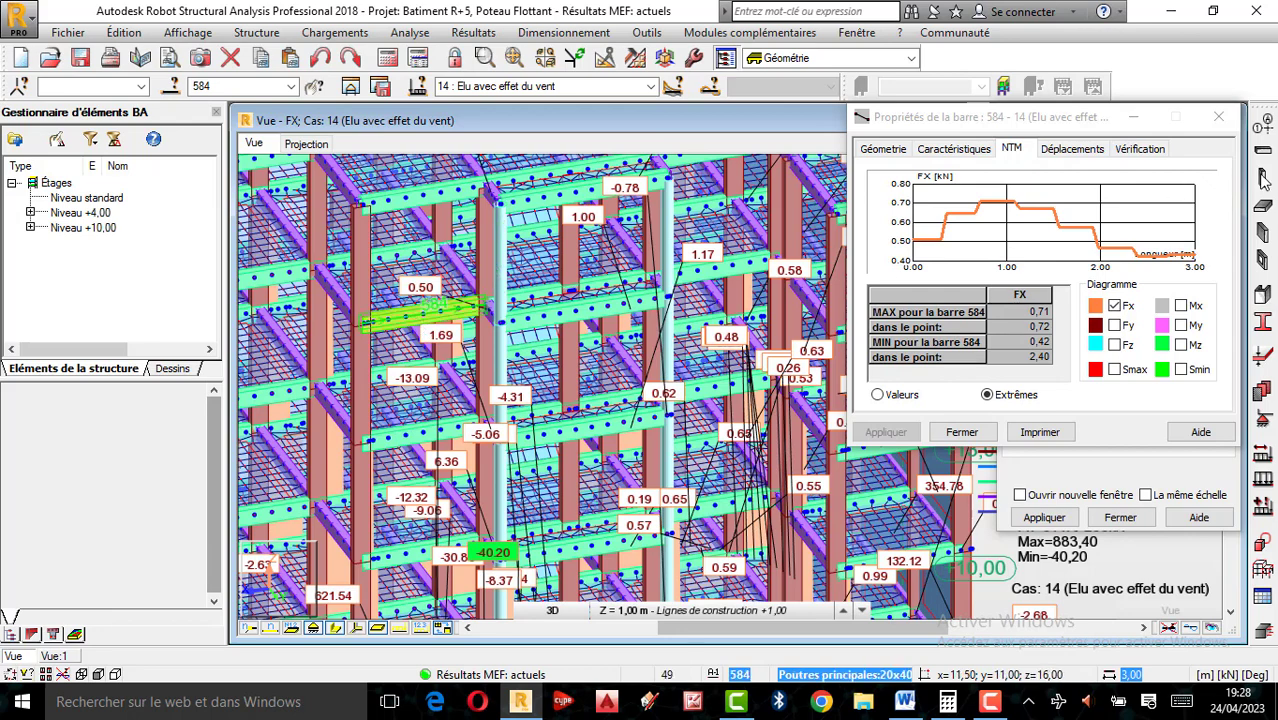
{"action": "left_click", "coordinate": [1216, 116]}
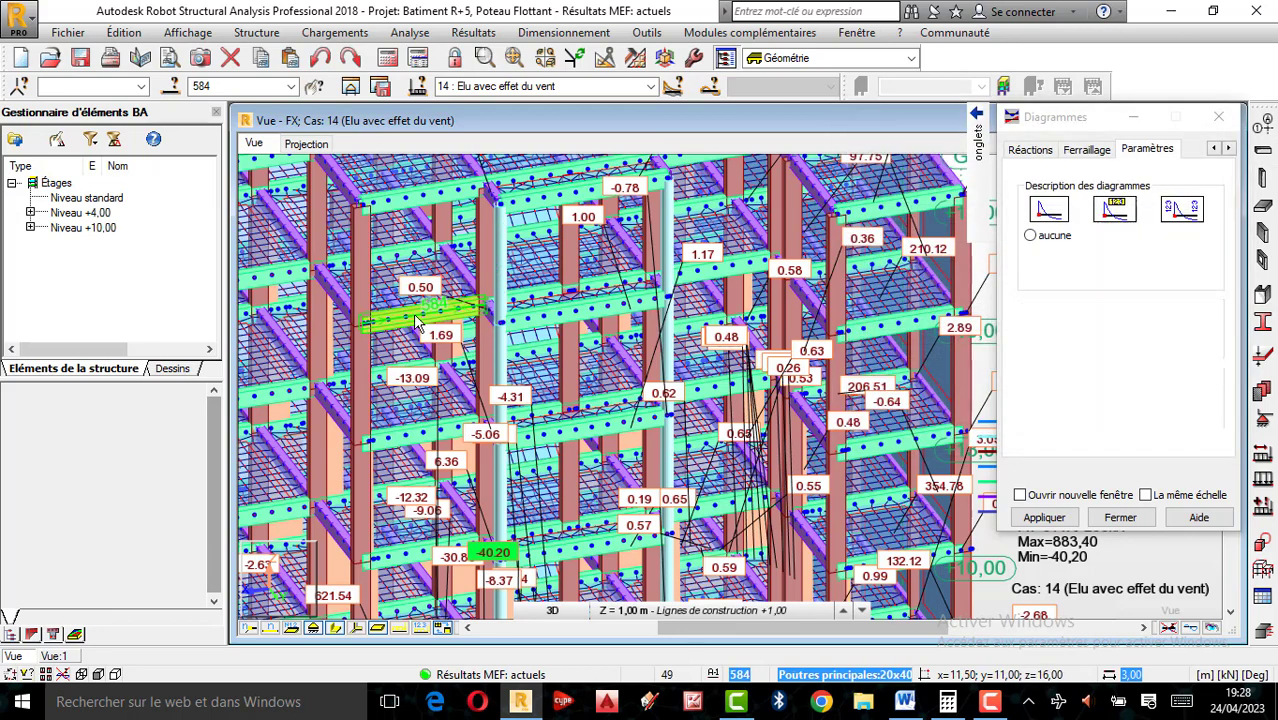
{"action": "right_click", "coordinate": [418, 320]}
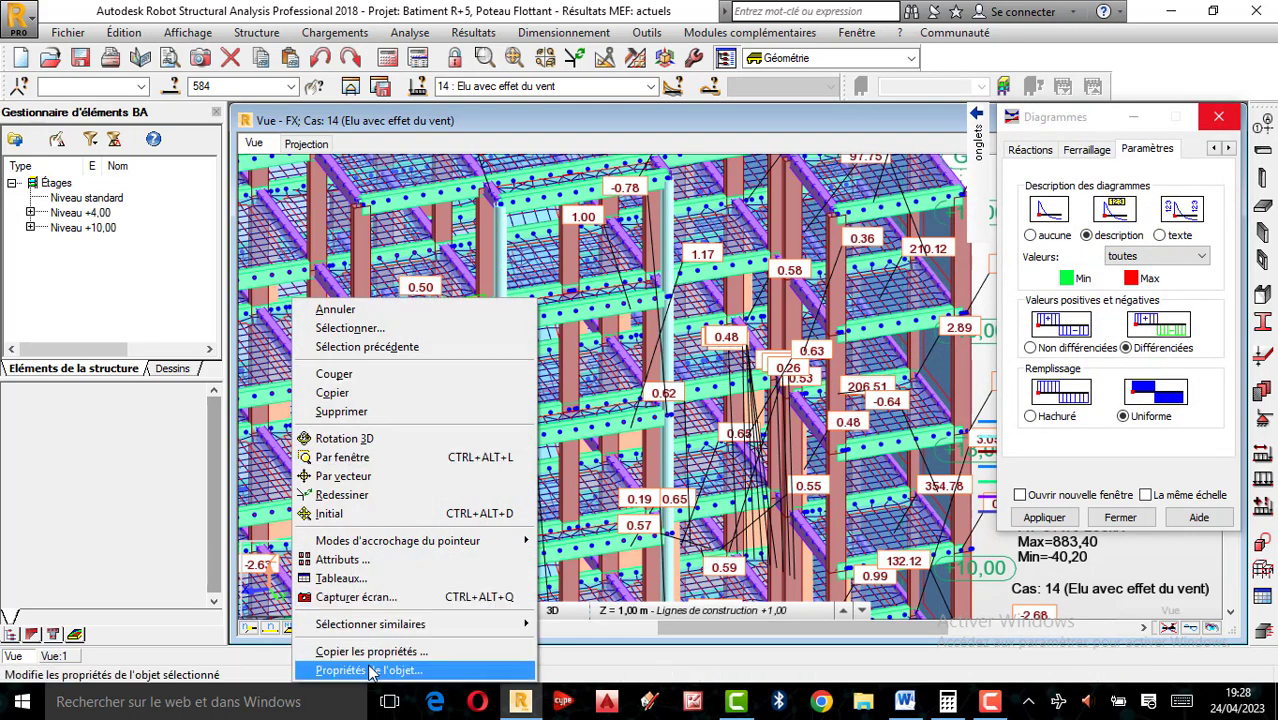
{"action": "left_click", "coordinate": [370, 668]}
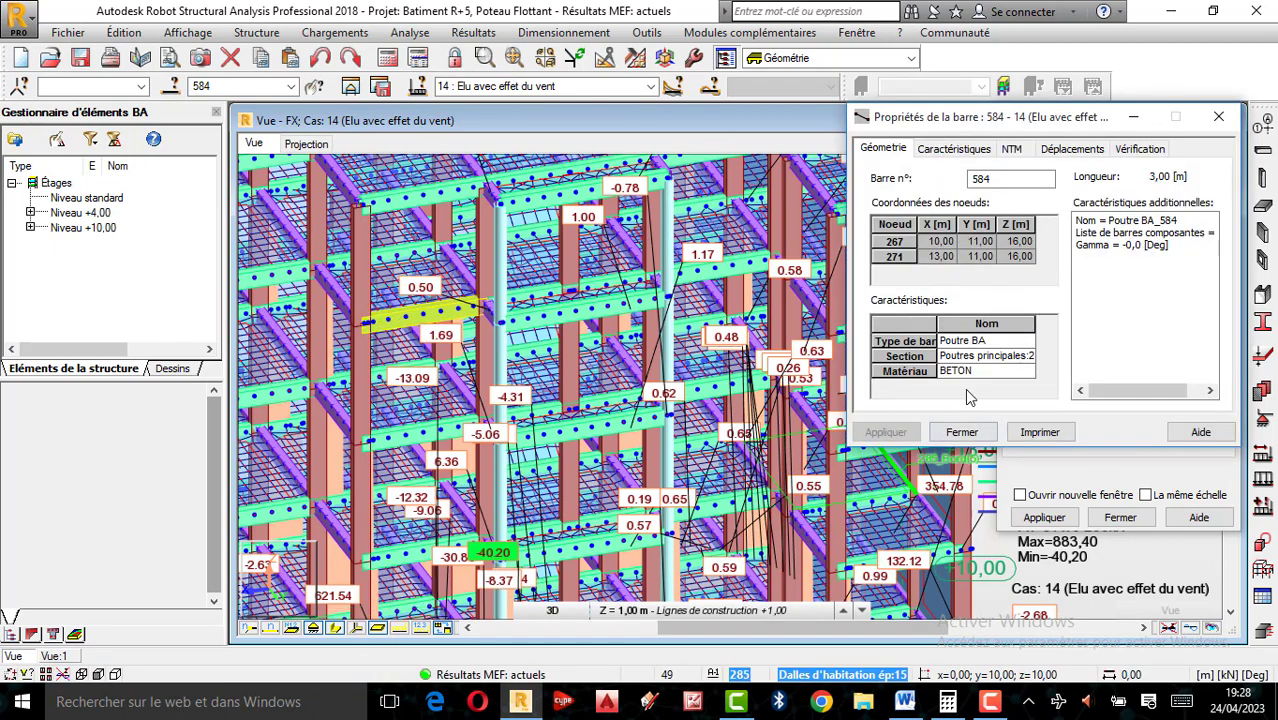
Display the internal force diagrams of beam 584 for My, Mx and Mz in turn.
{"action": "left_click", "coordinate": [1012, 150]}
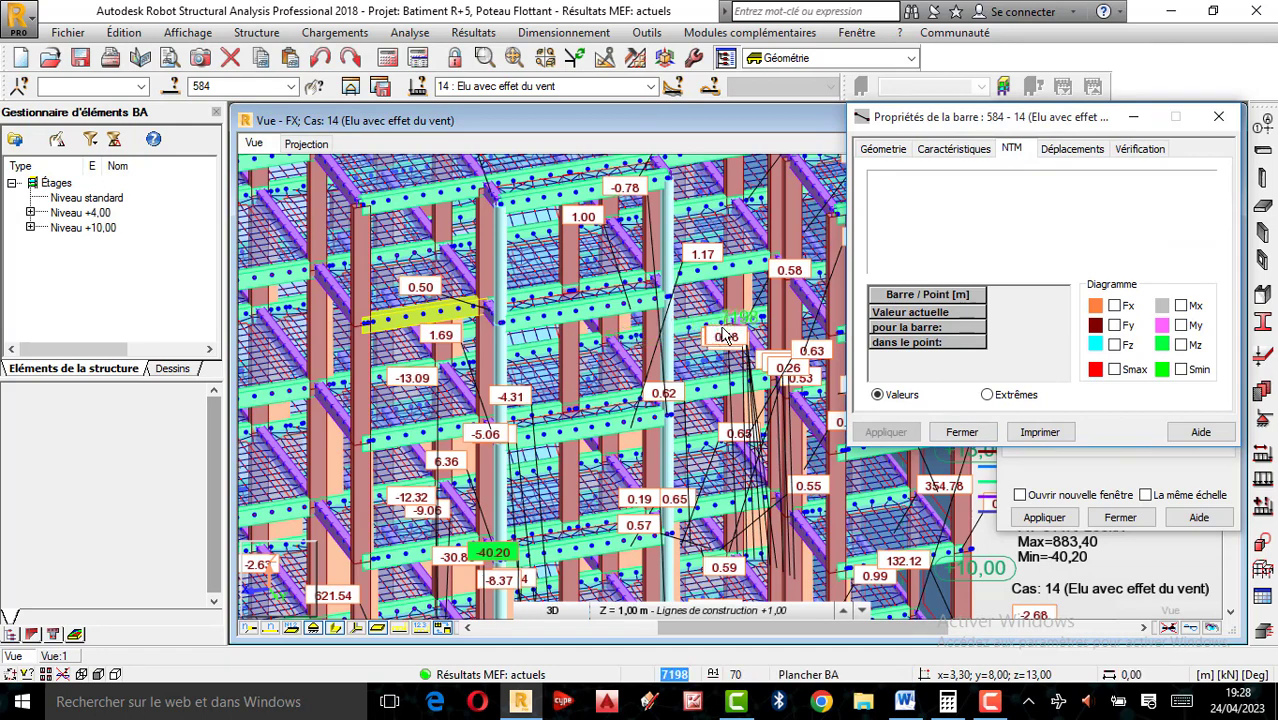
{"action": "left_click", "coordinate": [1181, 326]}
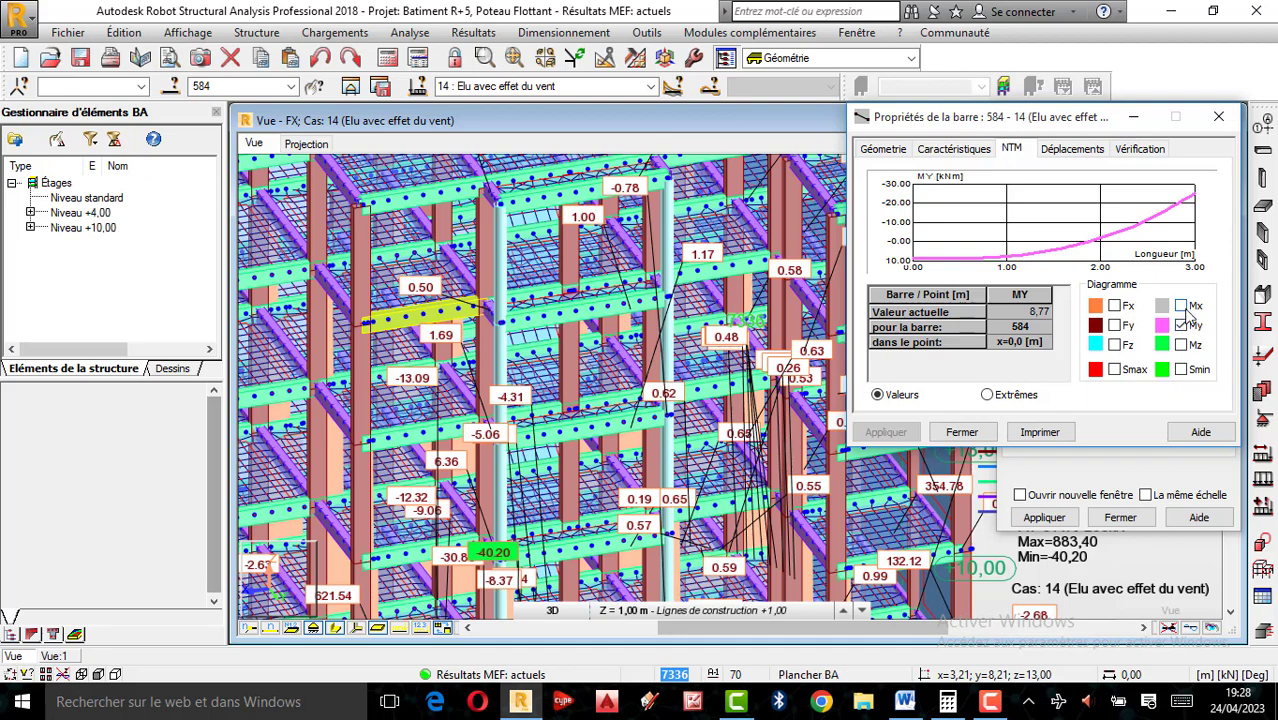
{"action": "left_click", "coordinate": [1181, 306]}
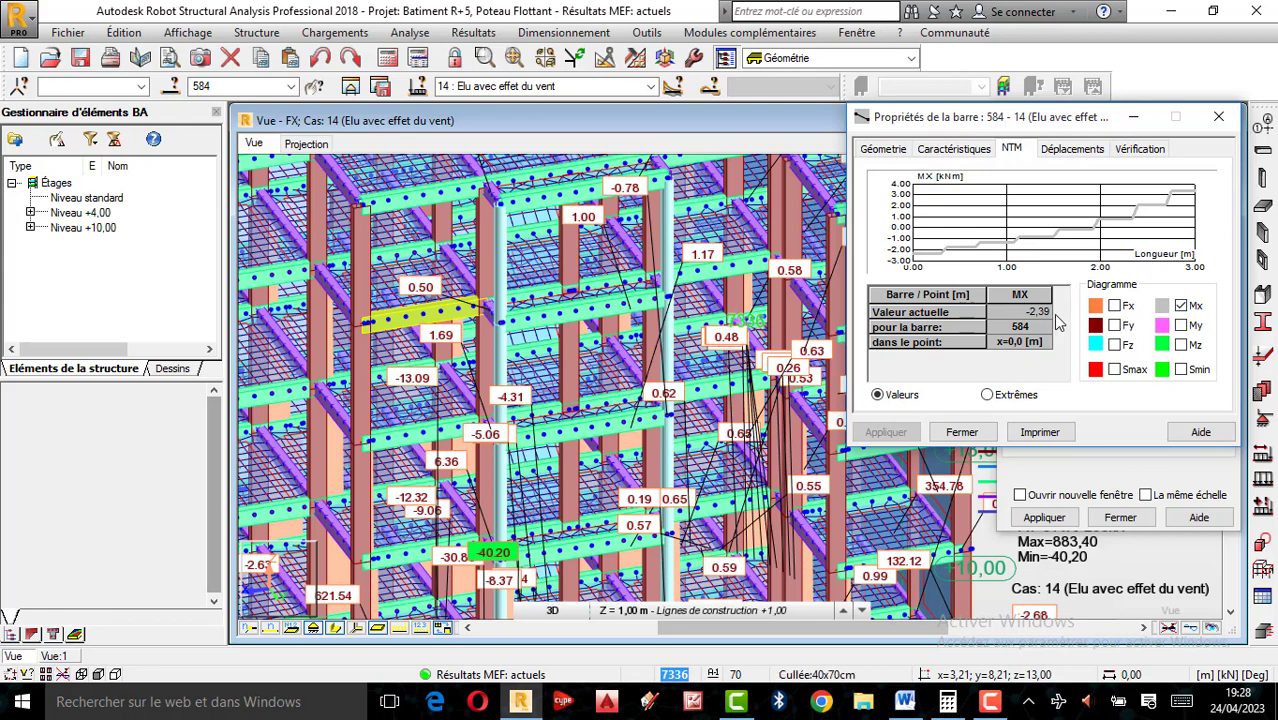
{"action": "left_click", "coordinate": [1181, 306]}
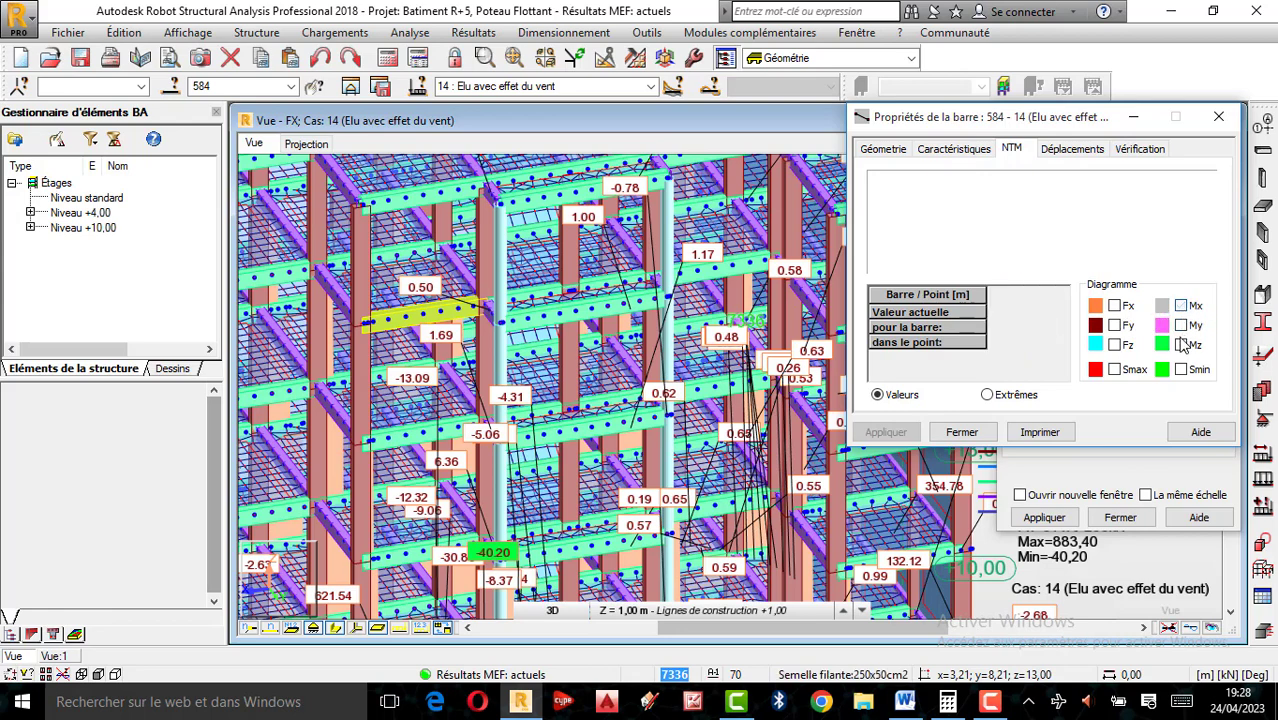
{"action": "left_click", "coordinate": [1181, 345]}
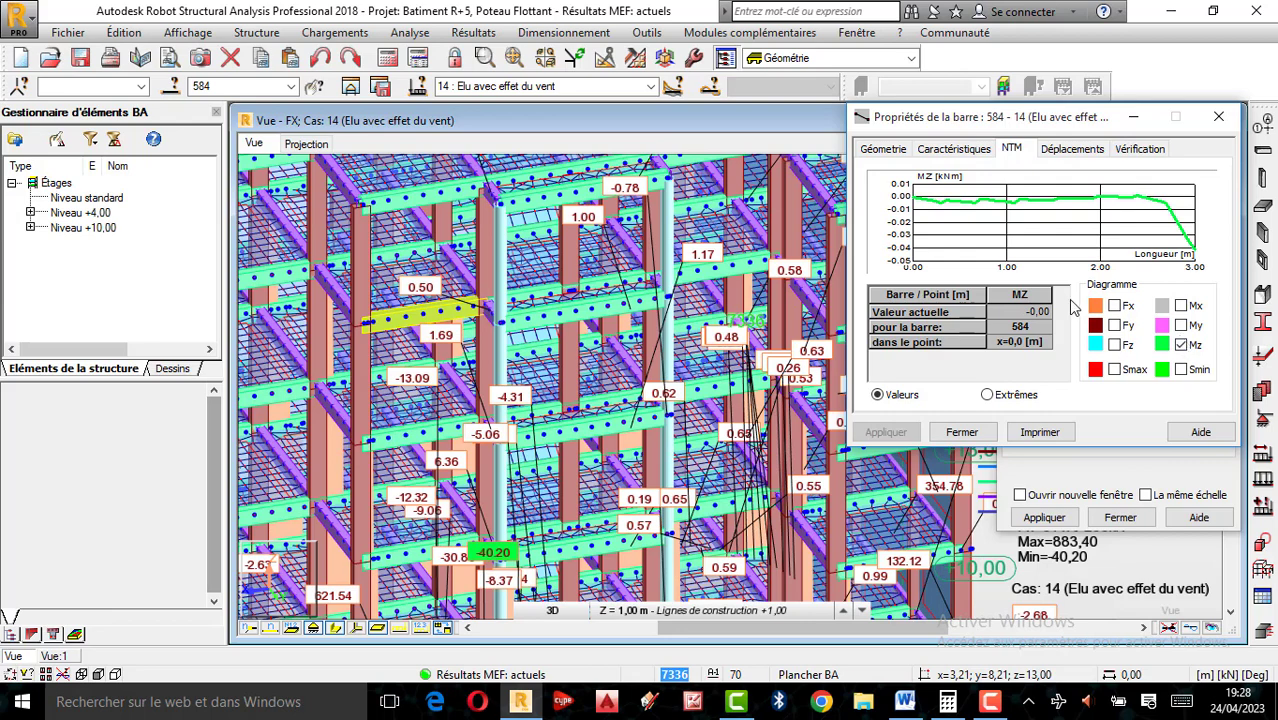
Display only the My bending moment diagram of beam 584 and list its extreme values.
{"action": "left_click", "coordinate": [1181, 326]}
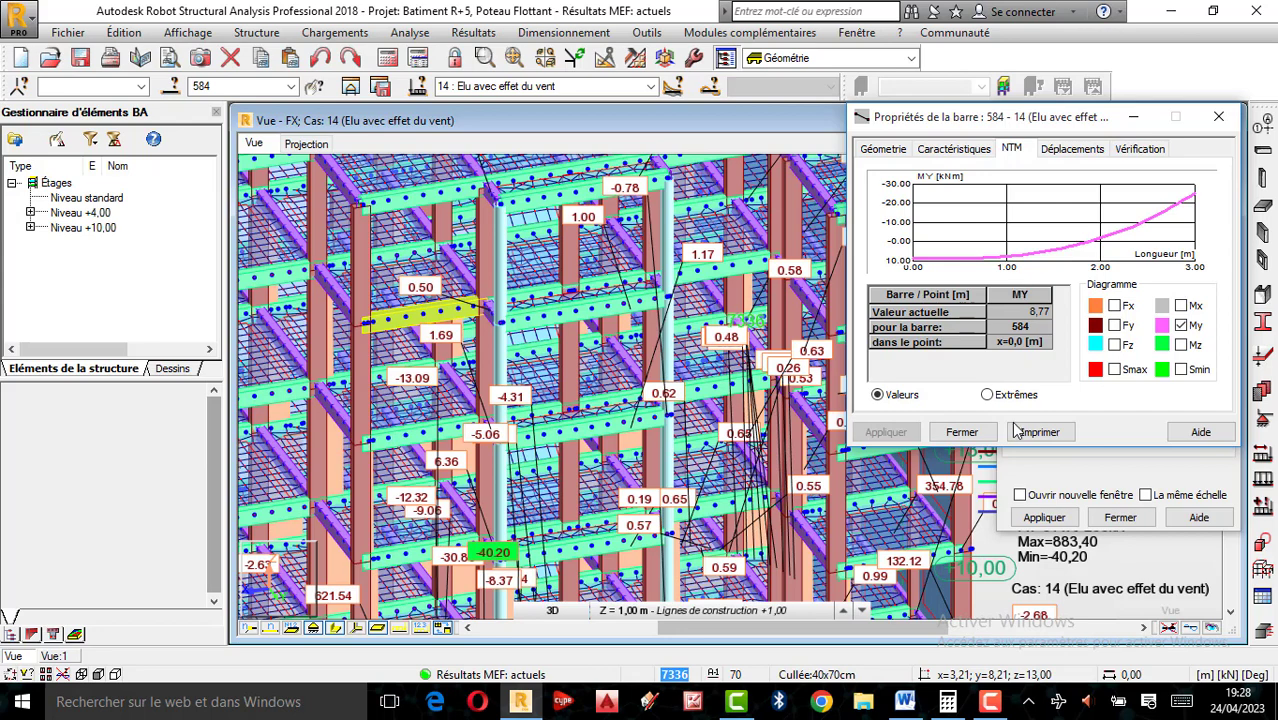
{"action": "left_click", "coordinate": [992, 396]}
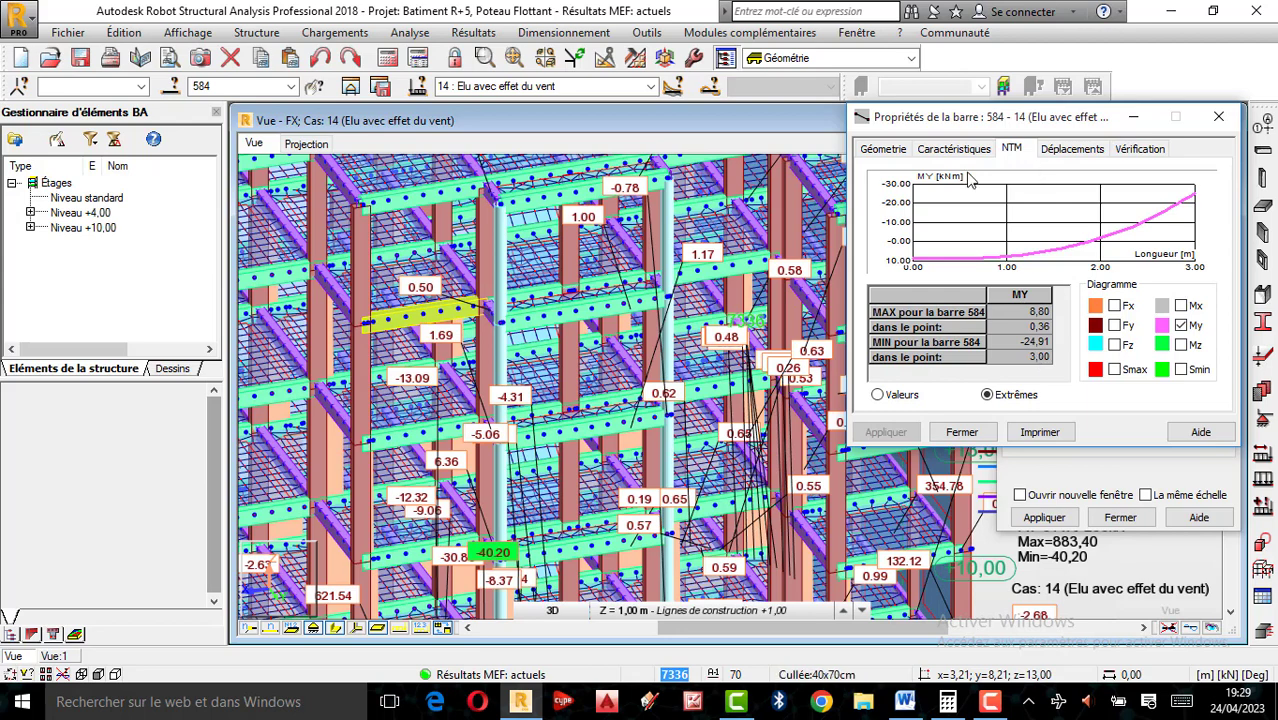
{"action": "scroll", "coordinate": [491, 314], "scroll_direction": "down", "scroll_amount": 1}
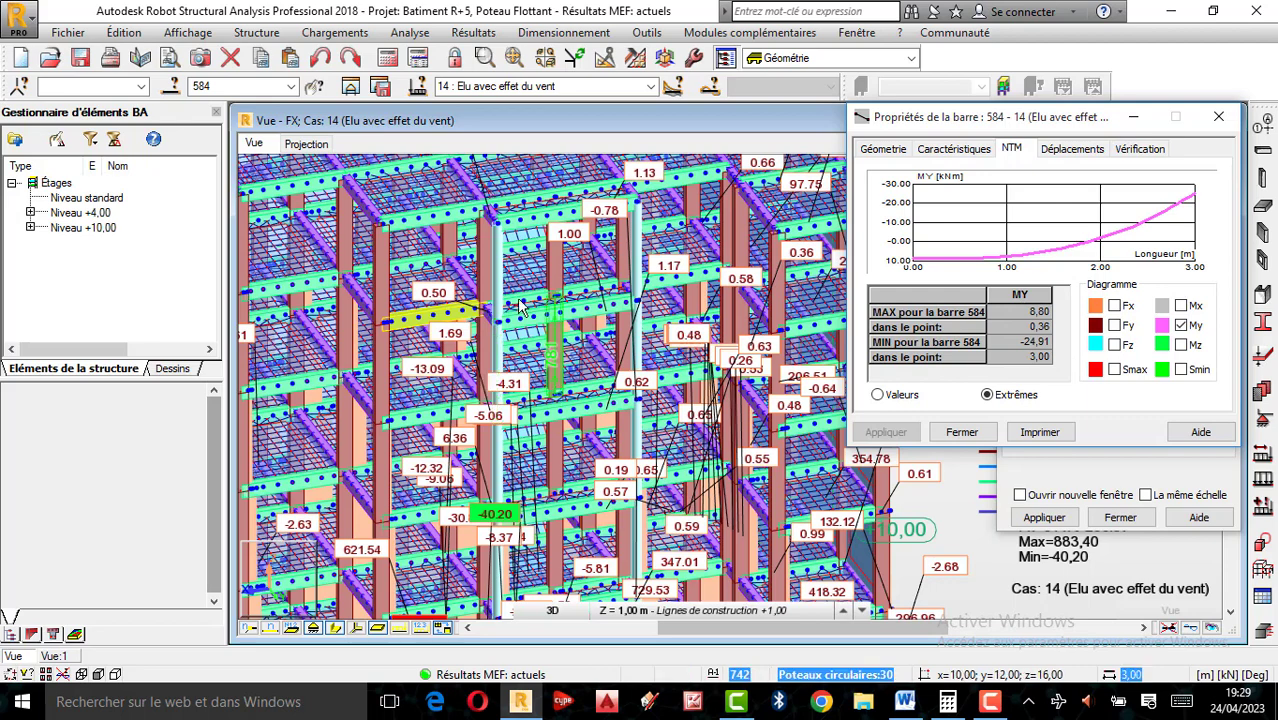
Select main beam 583 between the two light-blue round columns and display its My moment diagram with extreme values.
{"action": "scroll", "coordinate": [540, 313], "scroll_direction": "up", "scroll_amount": 1}
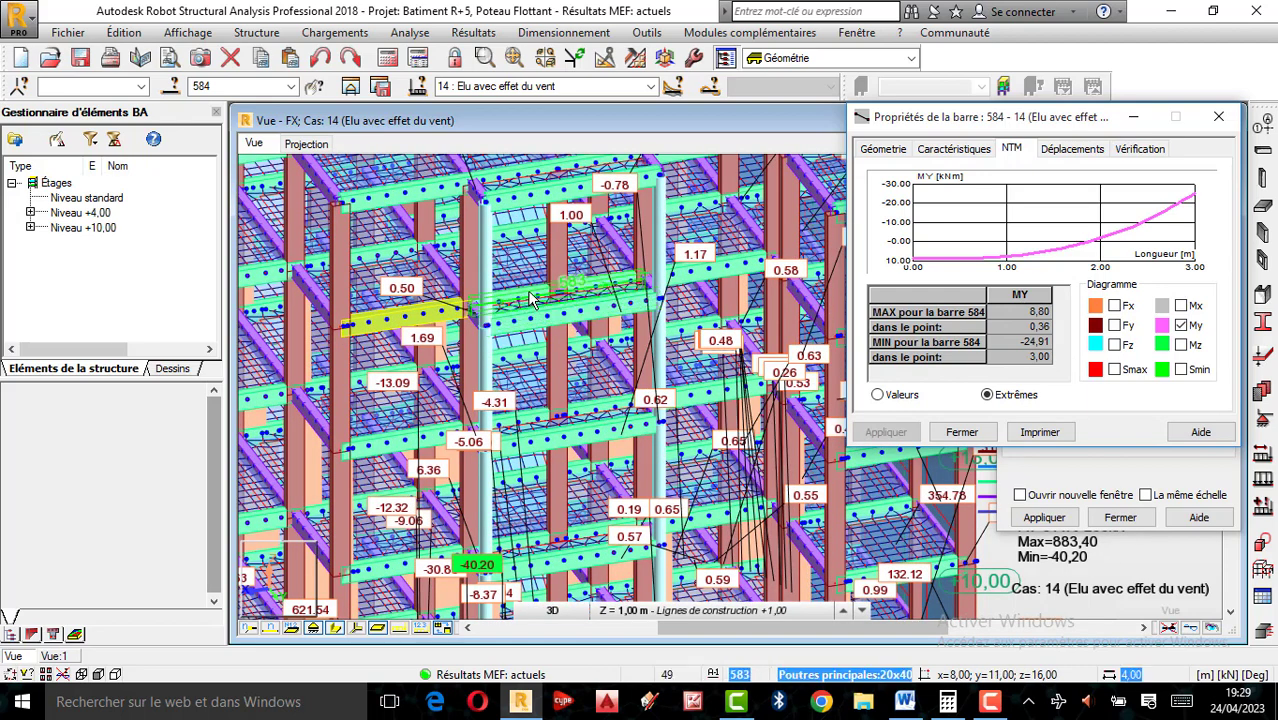
{"action": "scroll", "coordinate": [533, 298], "scroll_direction": "up", "scroll_amount": 1}
{"action": "left_click", "coordinate": [533, 298]}
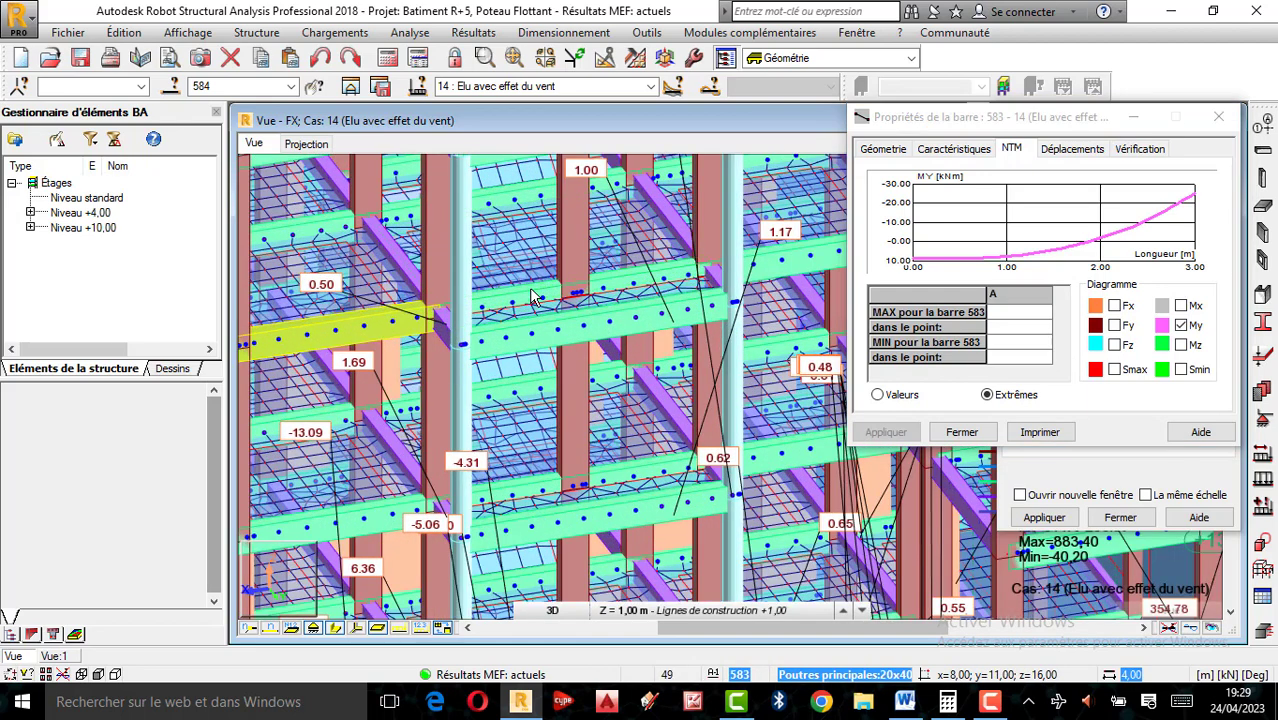
{"action": "scroll", "coordinate": [598, 397], "scroll_direction": "down", "scroll_amount": 1}
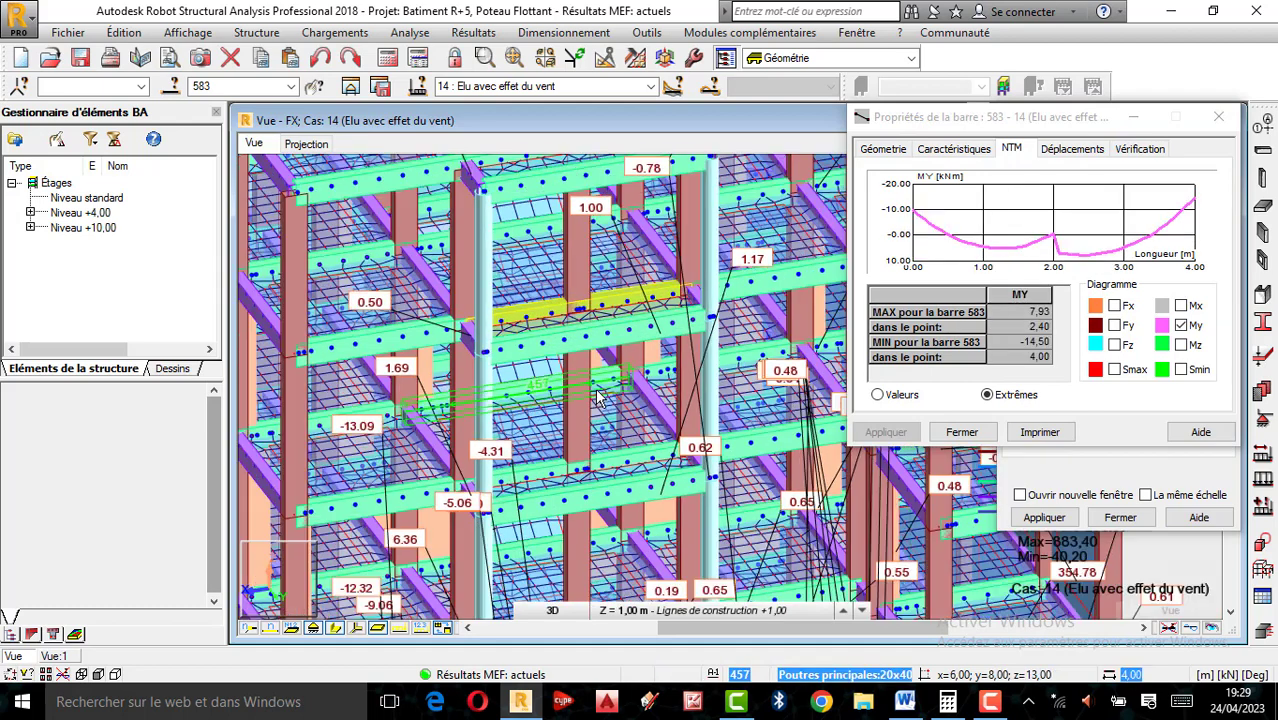
{"action": "scroll", "coordinate": [598, 397], "scroll_direction": "down", "scroll_amount": 2}
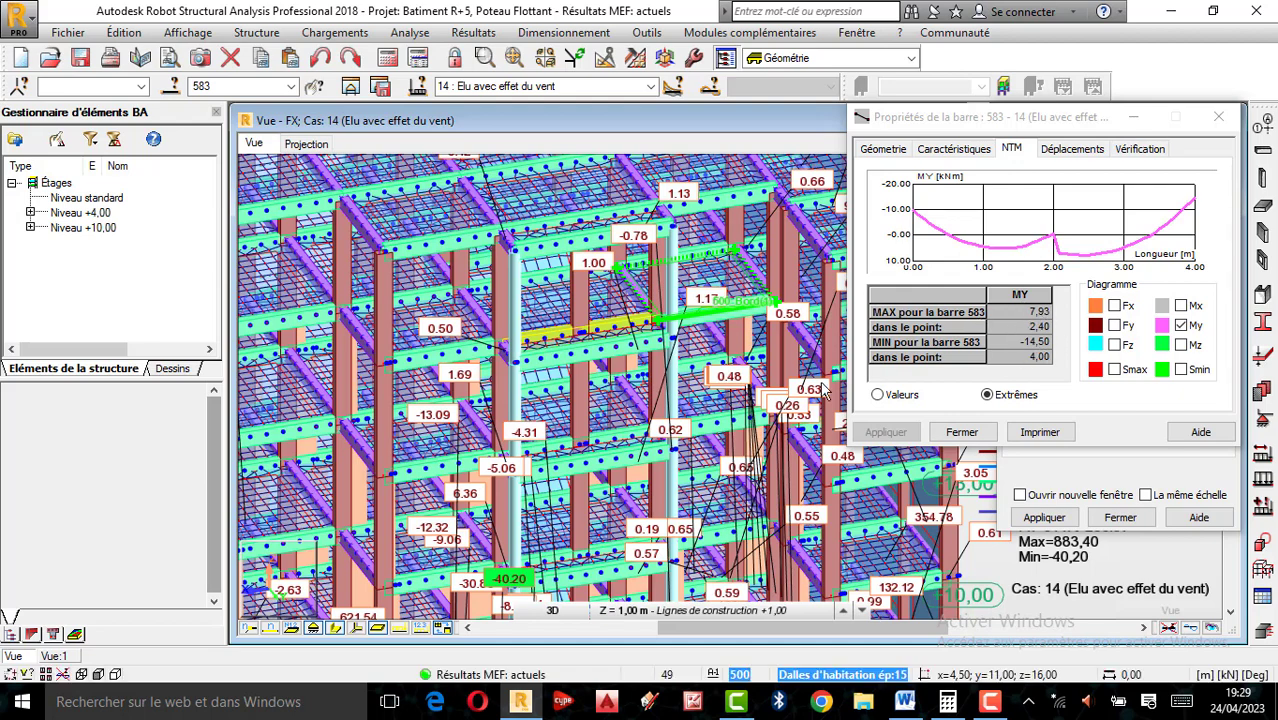
Select main beam 477, one storey below between the round columns, and display its My diagram and extremes.
{"action": "scroll", "coordinate": [629, 446], "scroll_direction": "up", "scroll_amount": 2}
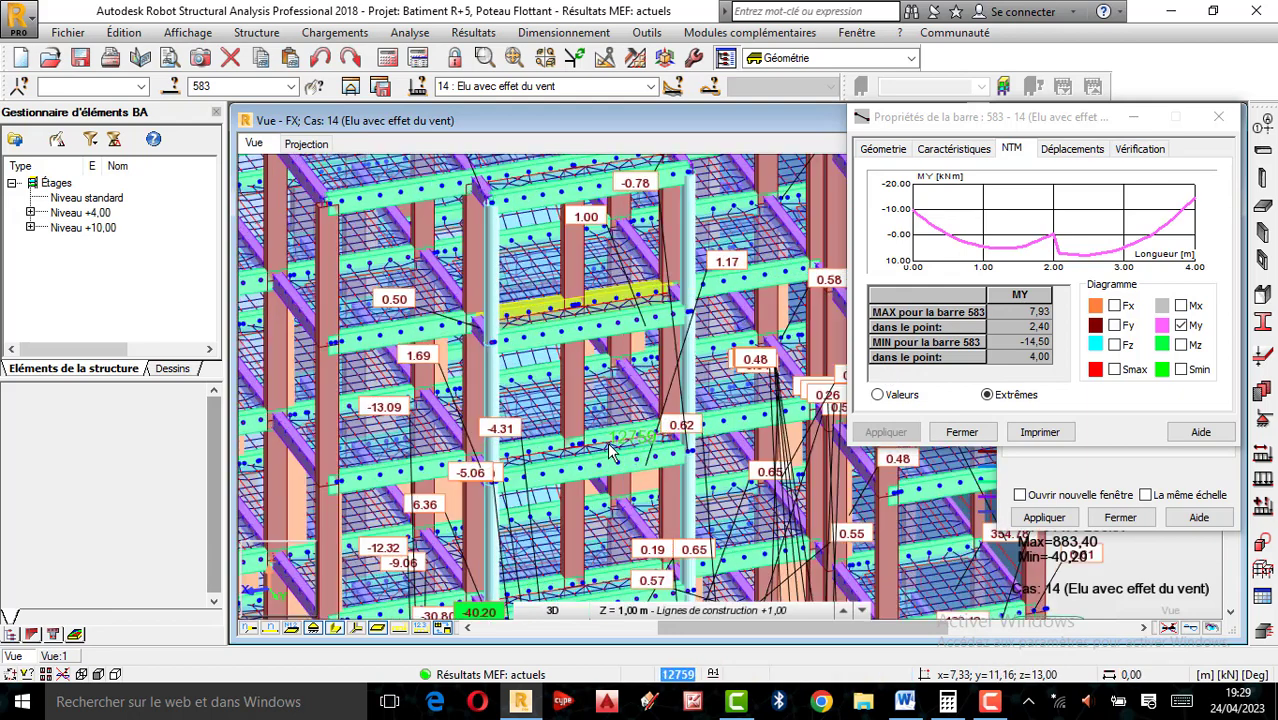
{"action": "left_click", "coordinate": [605, 440]}
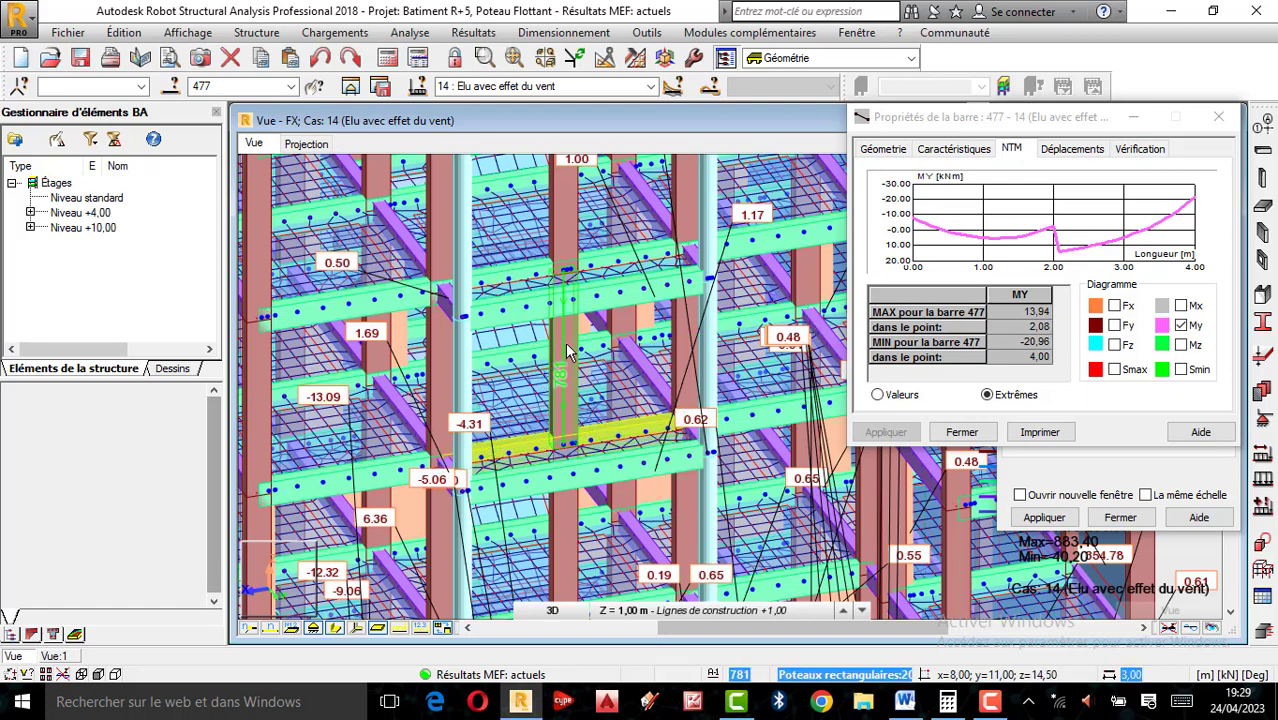
{"action": "scroll", "coordinate": [579, 351], "scroll_direction": "down", "scroll_amount": 2}
Select main beam 371, the next storey down between the round columns, and examine its My diagram and extremes.
{"action": "scroll", "coordinate": [578, 560], "scroll_direction": "up", "scroll_amount": 2}
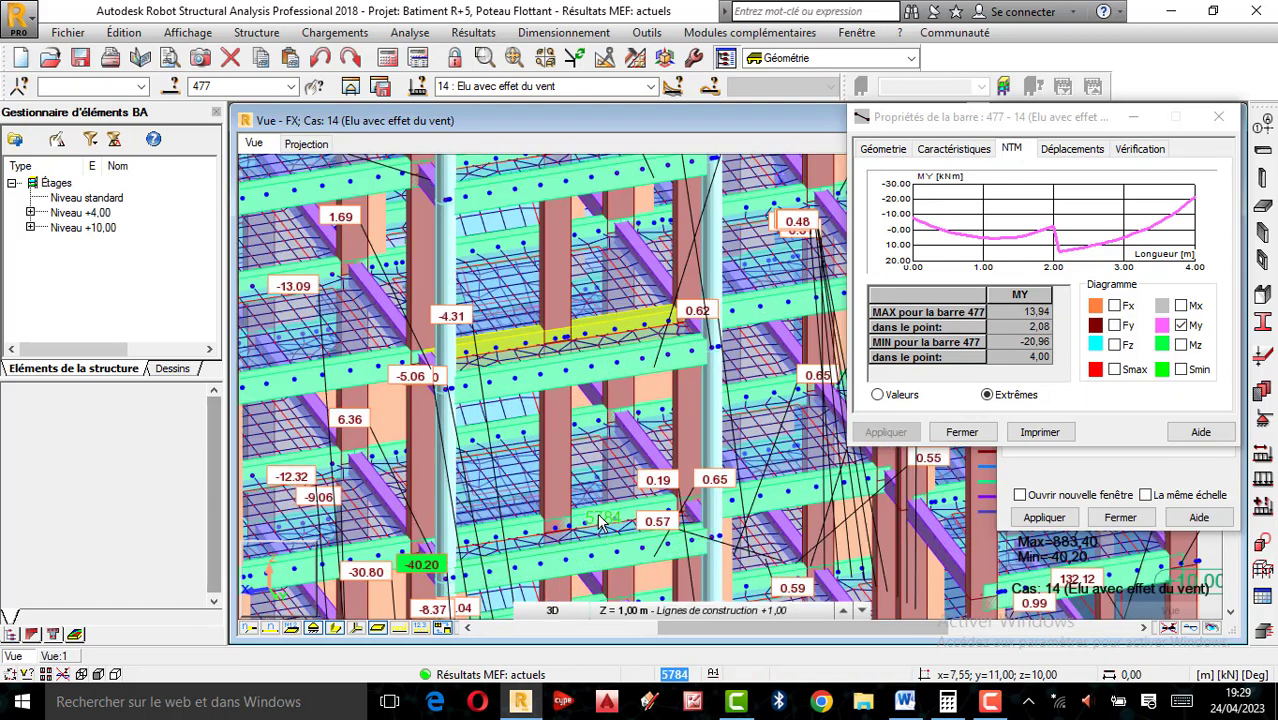
{"action": "left_click", "coordinate": [600, 521]}
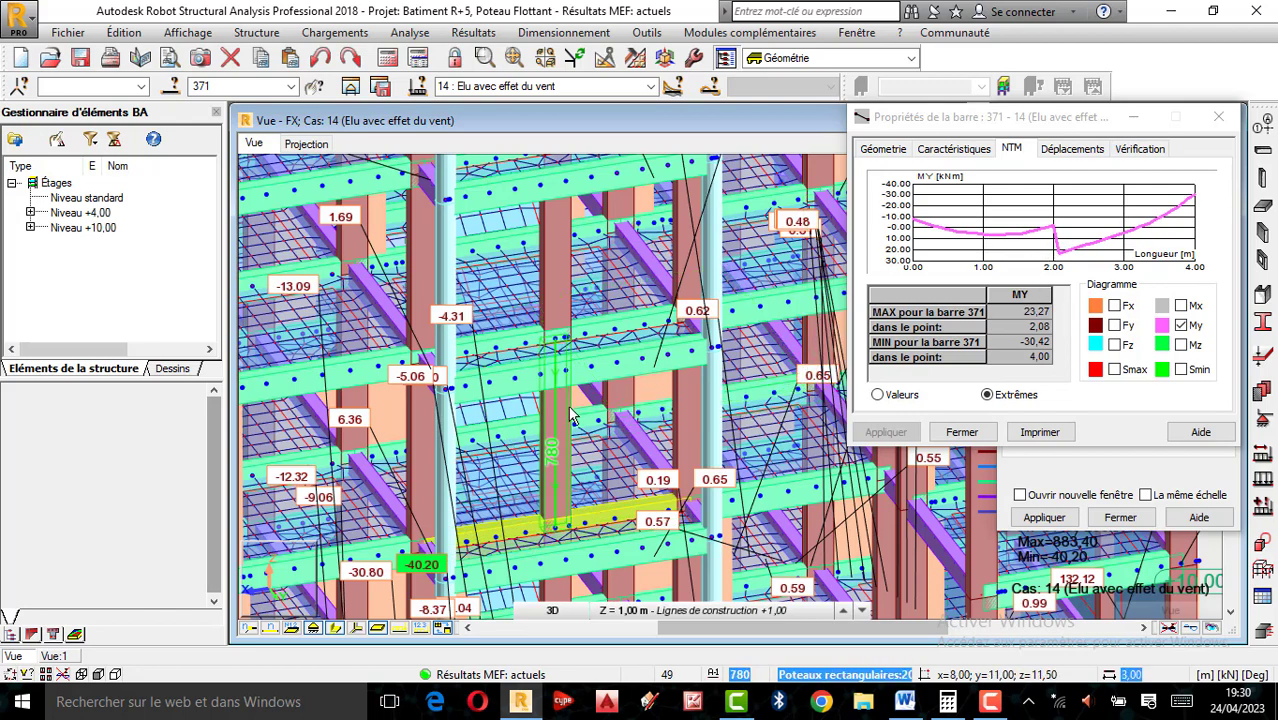
{"action": "scroll", "coordinate": [576, 412], "scroll_direction": "down", "scroll_amount": 1}
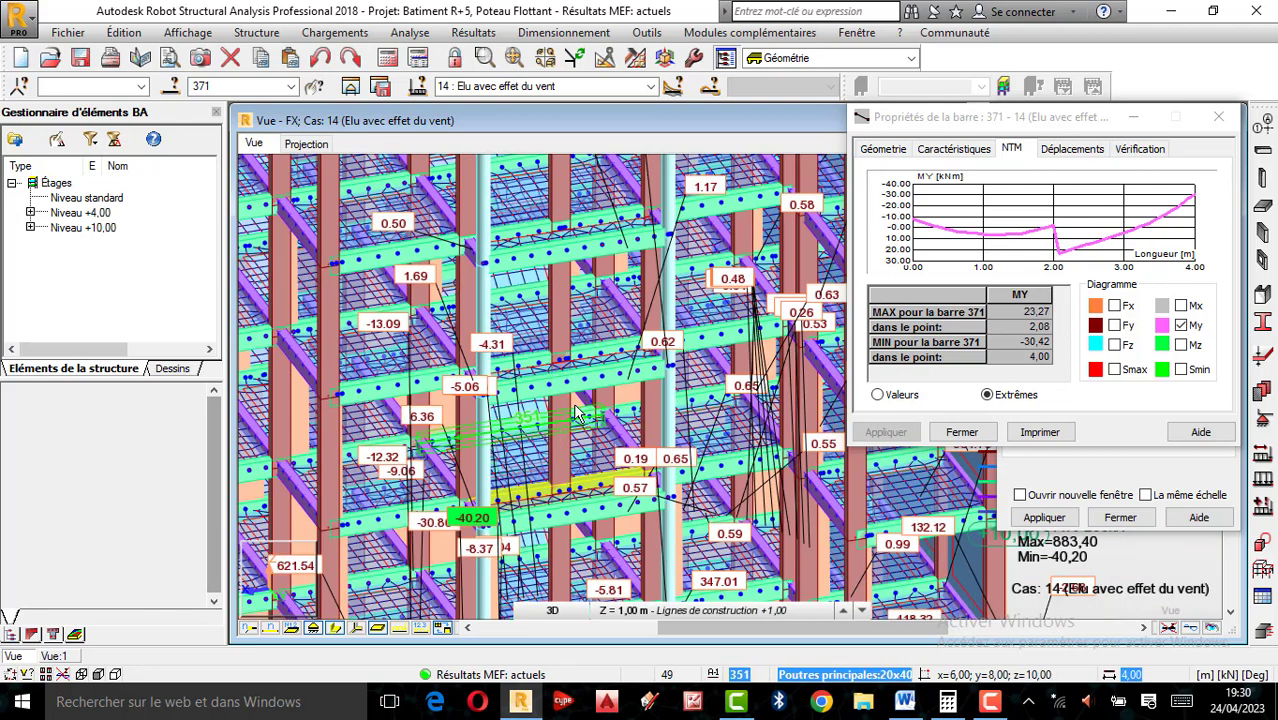
{"action": "scroll", "coordinate": [576, 412], "scroll_direction": "down", "scroll_amount": 1}
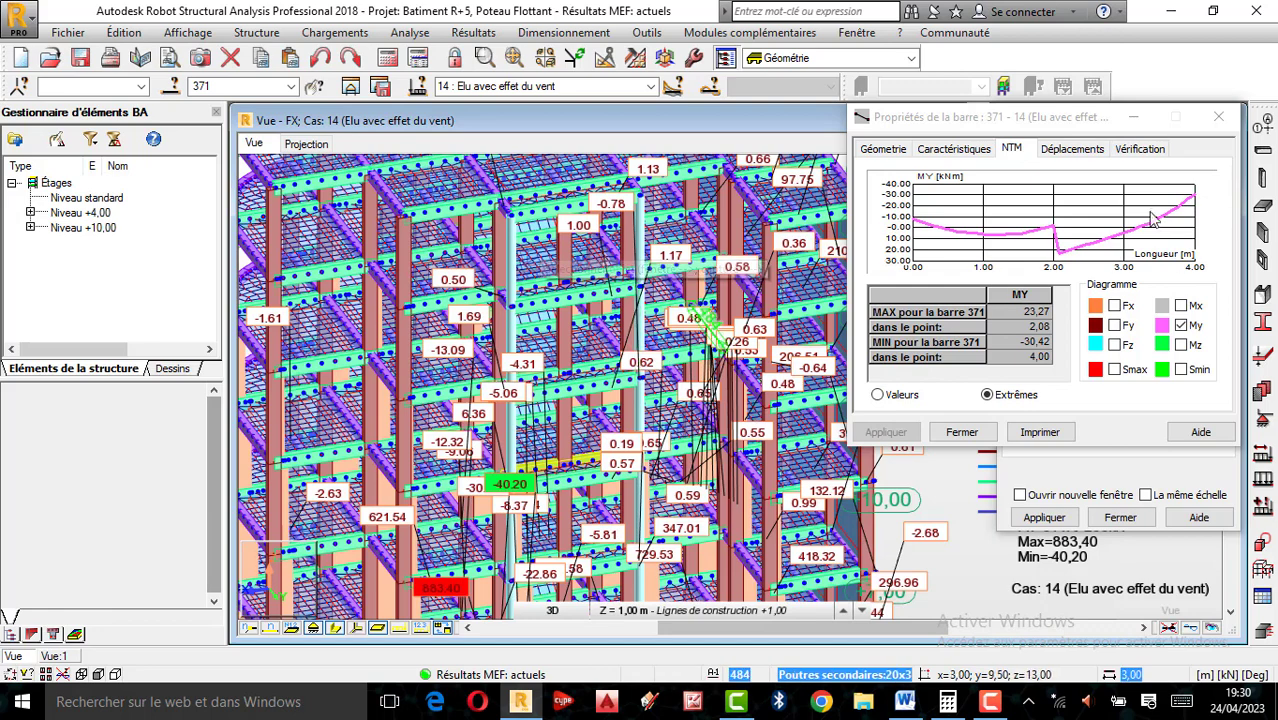
Turn off all internal force diagrams on the model and close both the bar properties and the diagram settings.
{"action": "left_click", "coordinate": [1220, 118]}
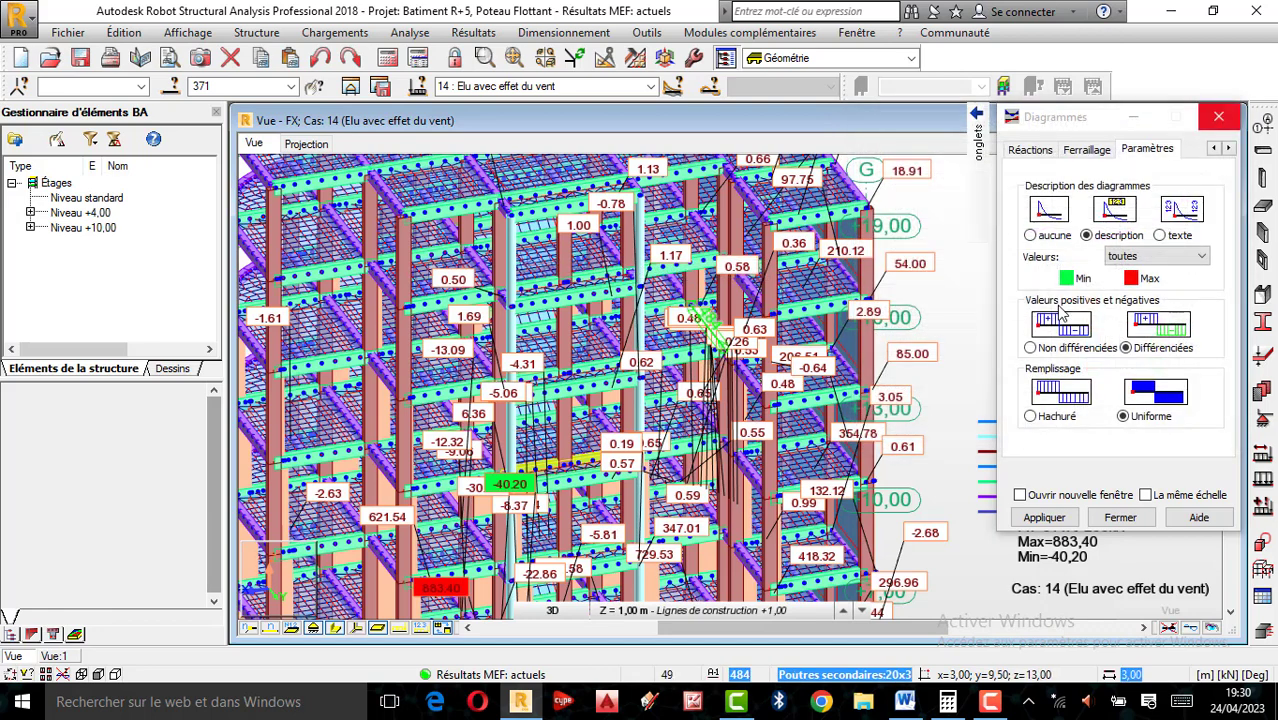
{"action": "left_click", "coordinate": [958, 146]}
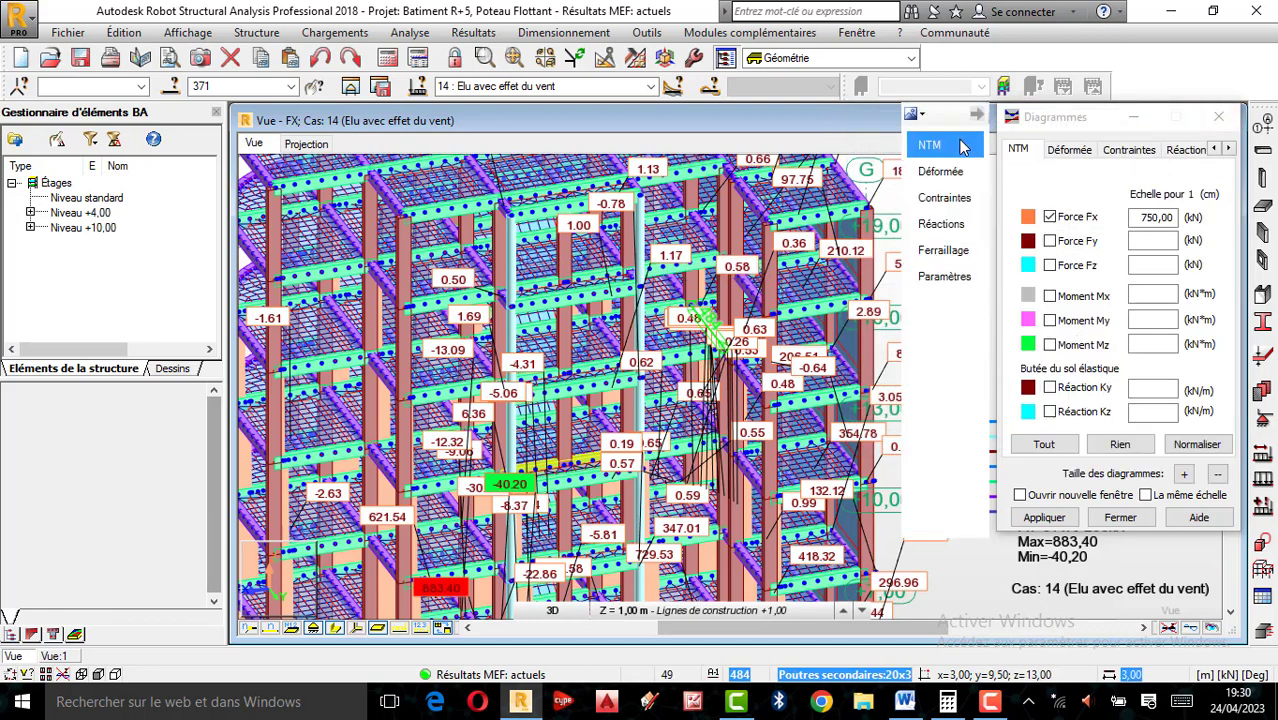
{"action": "left_click", "coordinate": [1120, 445]}
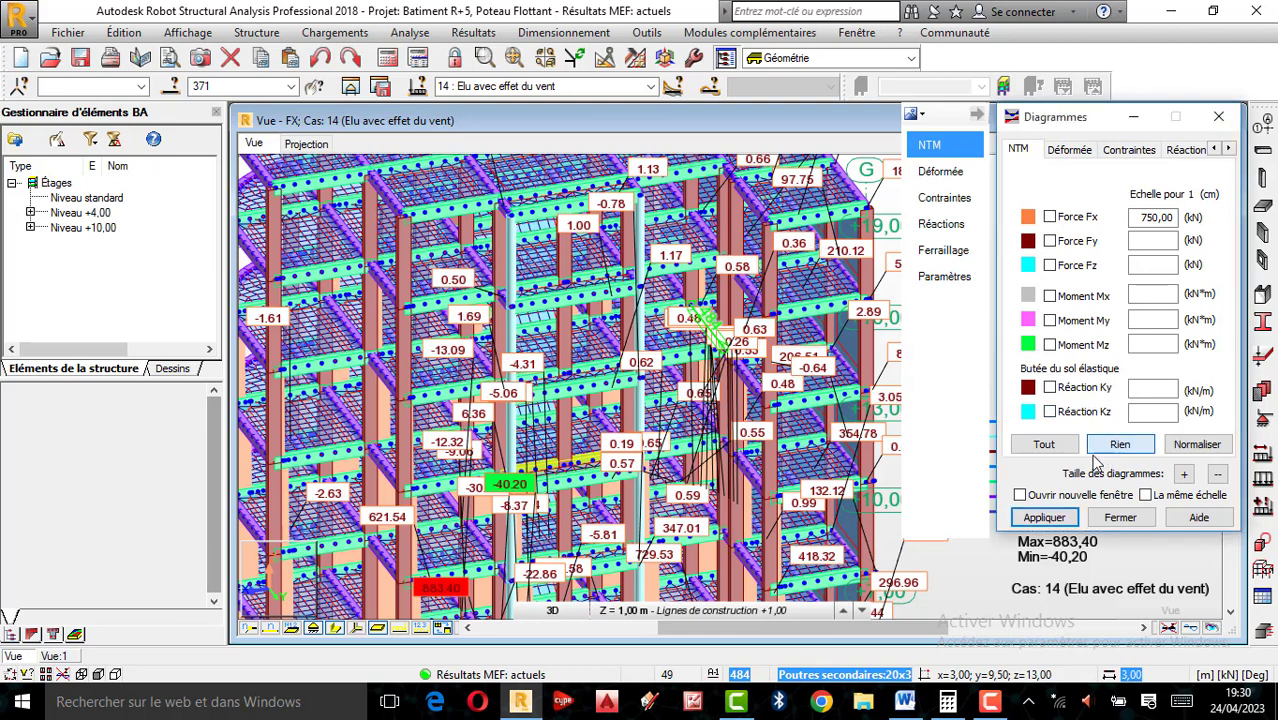
{"action": "left_click", "coordinate": [1044, 517]}
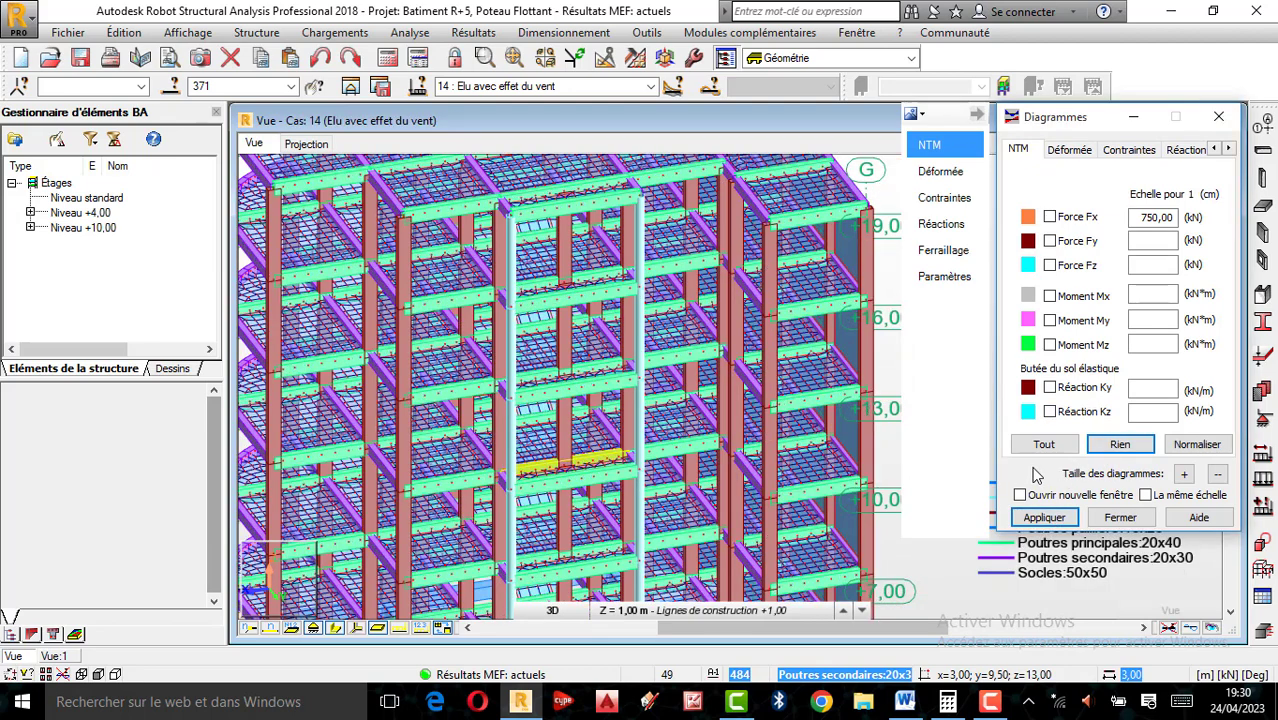
{"action": "scroll", "coordinate": [800, 310], "scroll_direction": "down", "scroll_amount": 2}
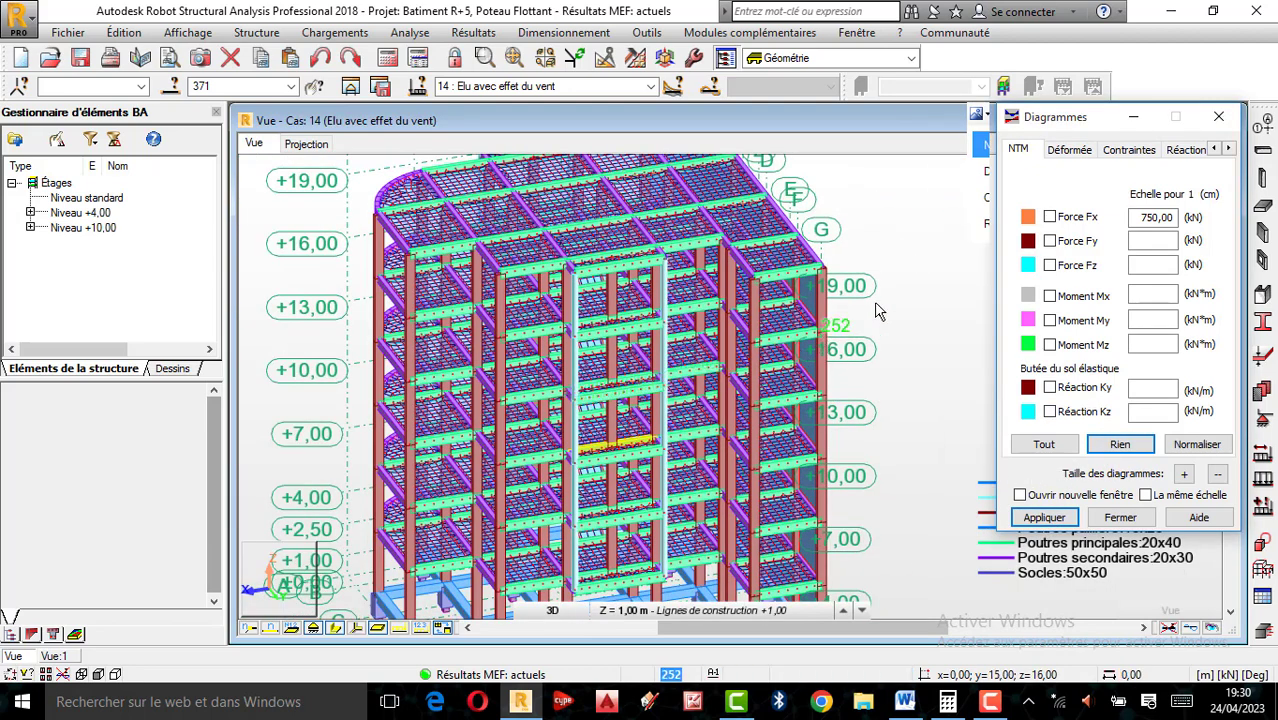
{"action": "right_click", "coordinate": [790, 298]}
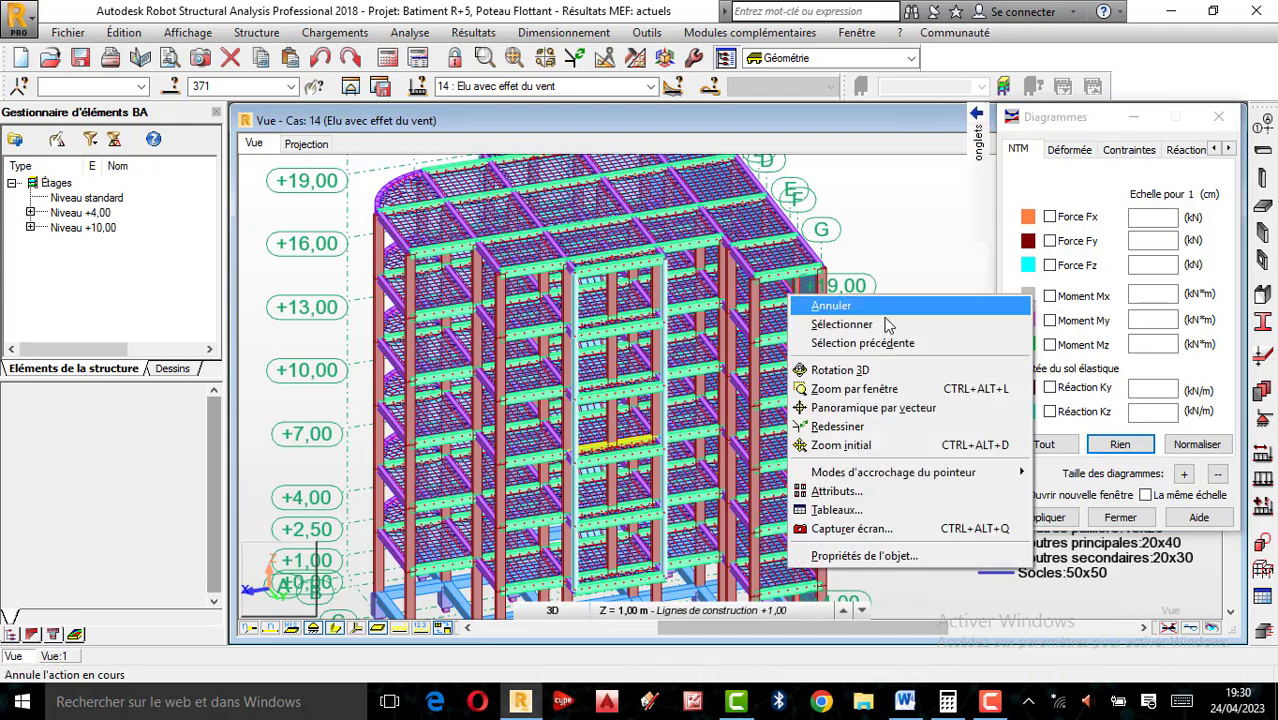
{"action": "left_click", "coordinate": [1226, 120]}
Rotate the building in 3D to show its right and rear faces, leave rotation and deselect beam 371.
{"action": "right_click", "coordinate": [952, 284]}
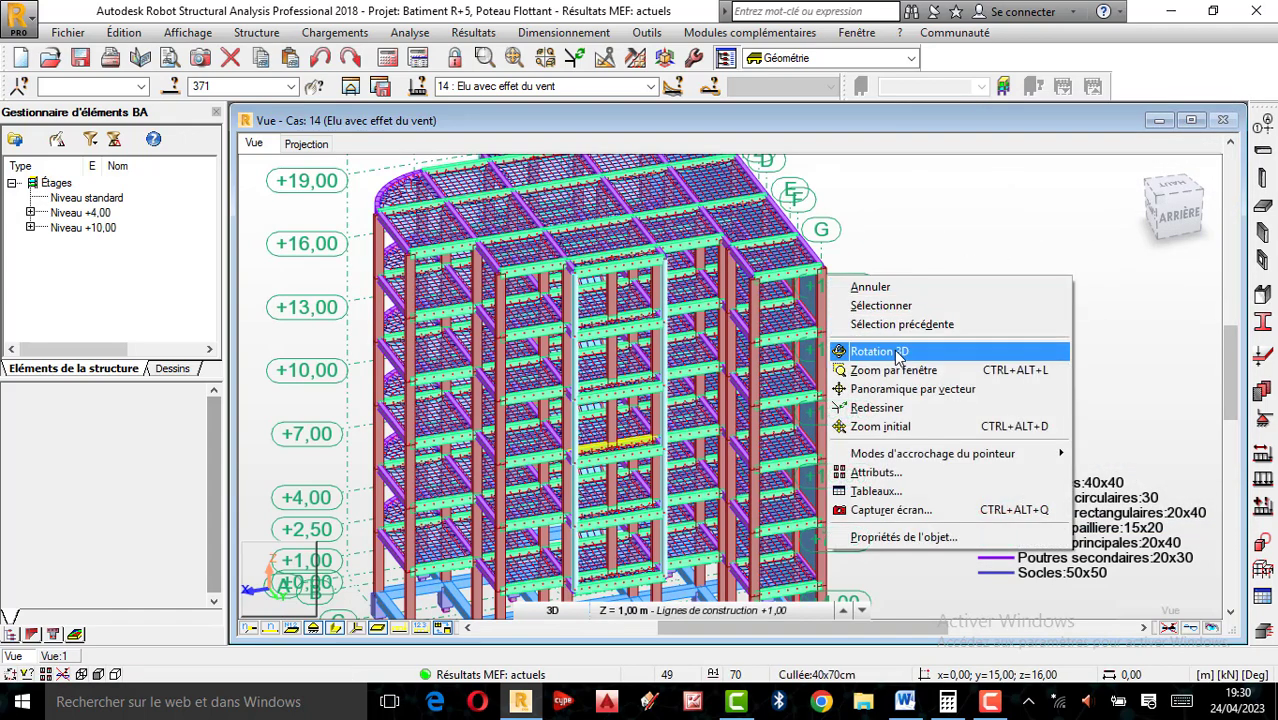
{"action": "left_click", "coordinate": [899, 352]}
{"action": "mouse_move", "coordinate": [922, 333]}
{"action": "left_mouse_down"}
{"action": "mouse_move", "coordinate": [930, 325]}
{"action": "mouse_move", "coordinate": [913, 328]}
{"action": "left_mouse_up"}
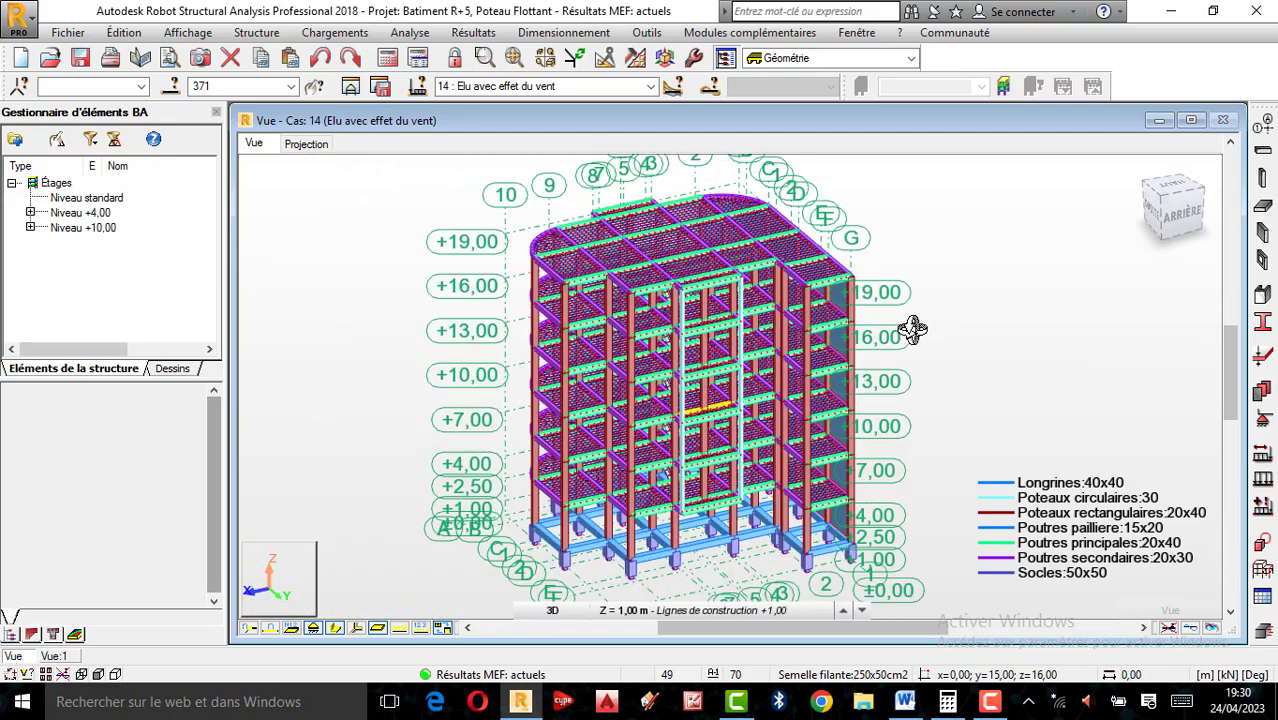
{"action": "scroll", "coordinate": [768, 395], "scroll_direction": "up", "scroll_amount": 1}
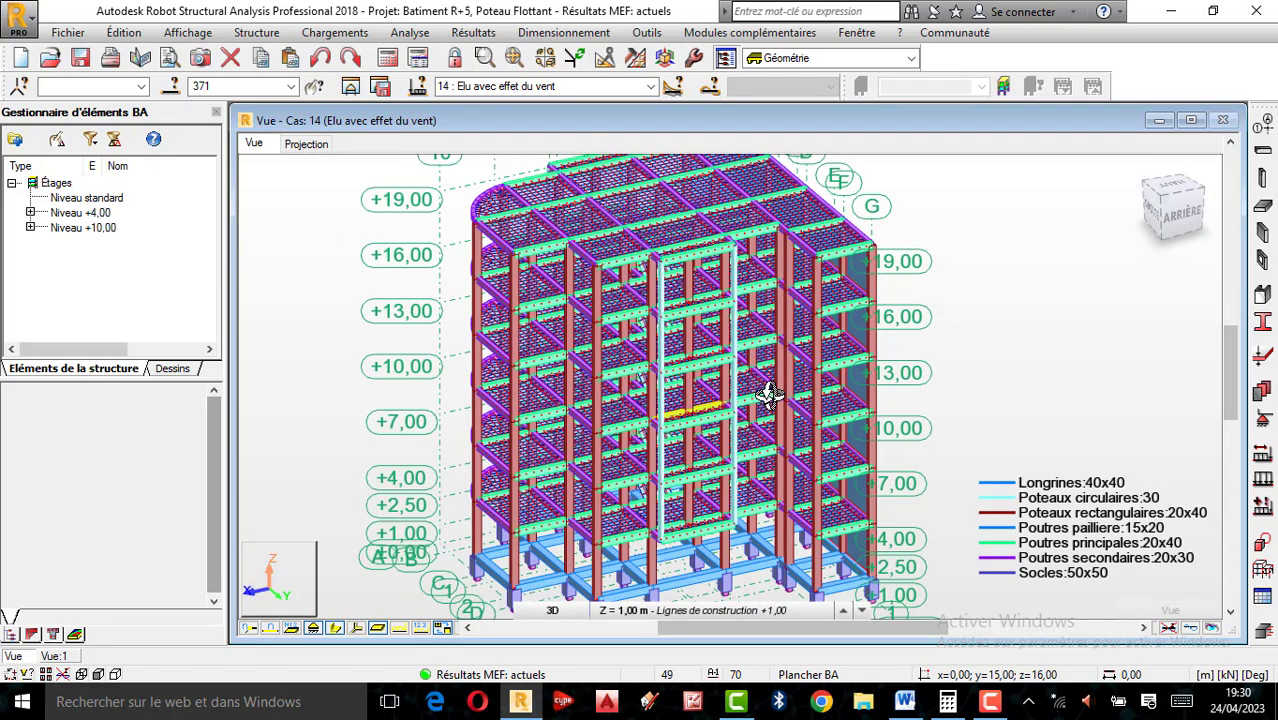
{"action": "left_click_drag", "start_coordinate": [706, 389], "coordinate": [726, 391]}
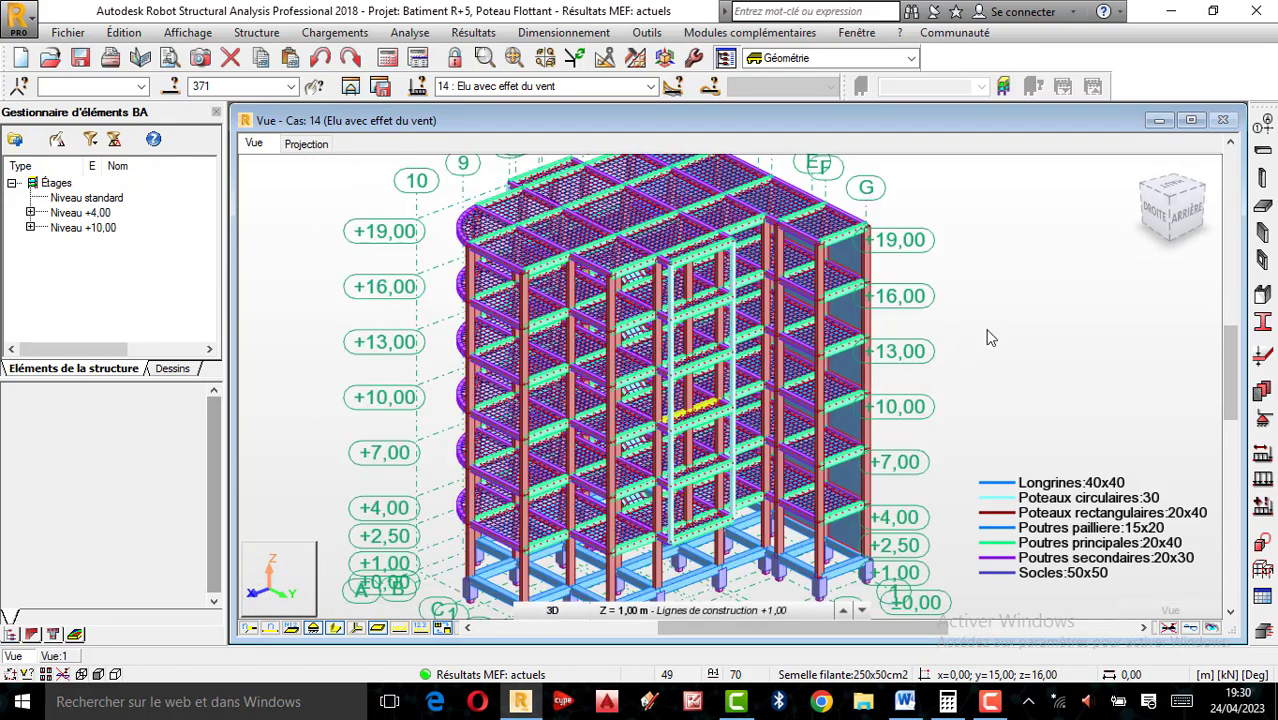
{"action": "right_click", "coordinate": [866, 330]}
{"action": "left_click", "coordinate": [900, 339]}
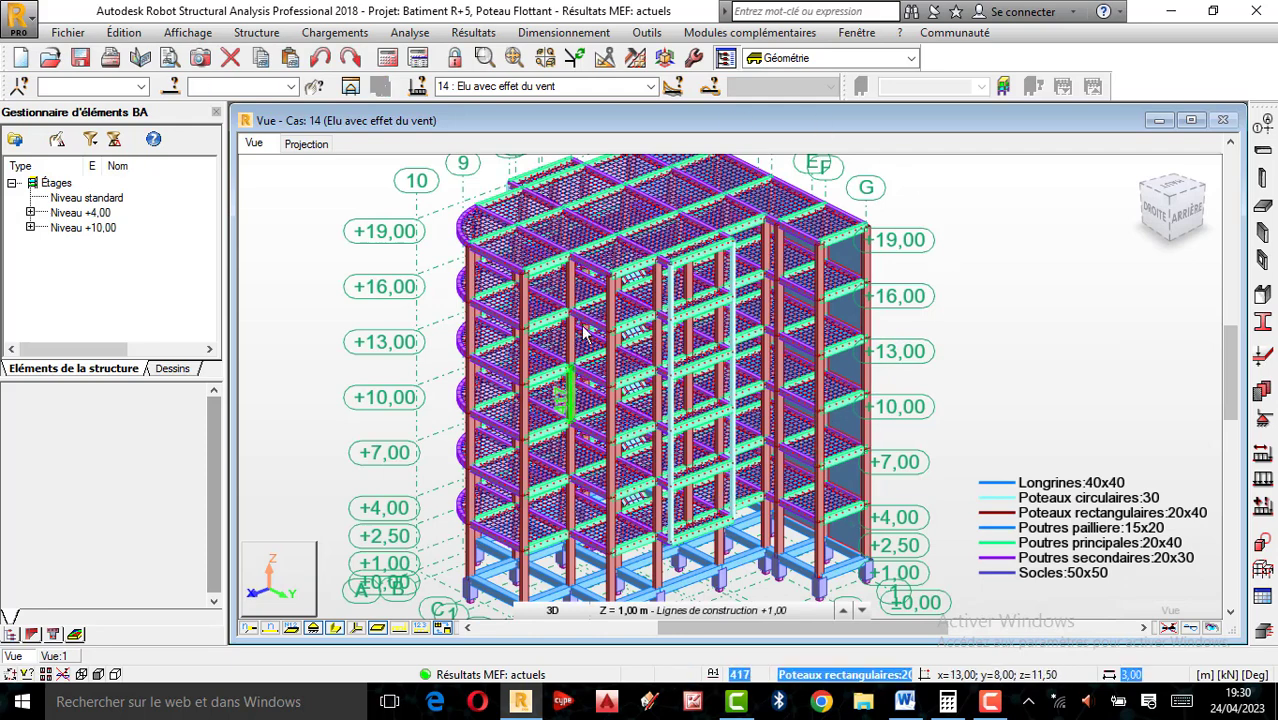
Restart 3D rotation and examine the beams and floating columns between the two round columns from the right-rear side.
{"action": "scroll", "coordinate": [587, 333], "scroll_direction": "down", "scroll_amount": 1}
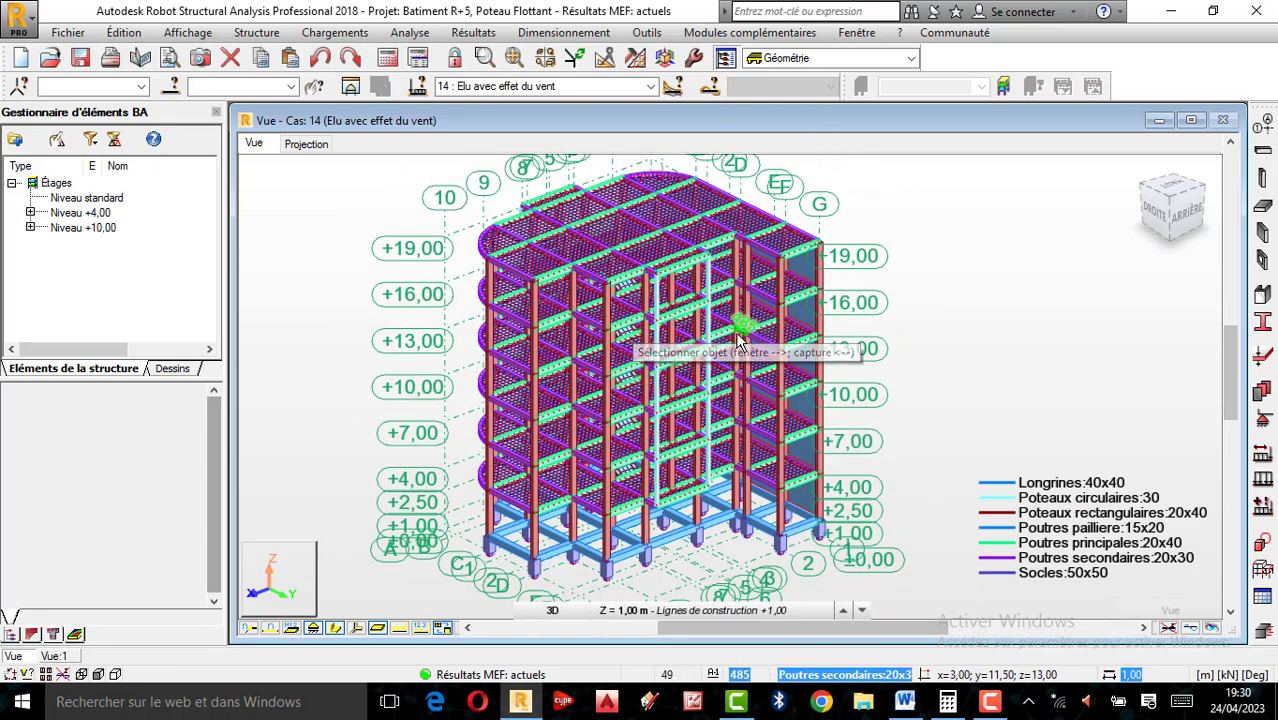
{"action": "right_click", "coordinate": [858, 294]}
{"action": "left_click", "coordinate": [913, 369]}
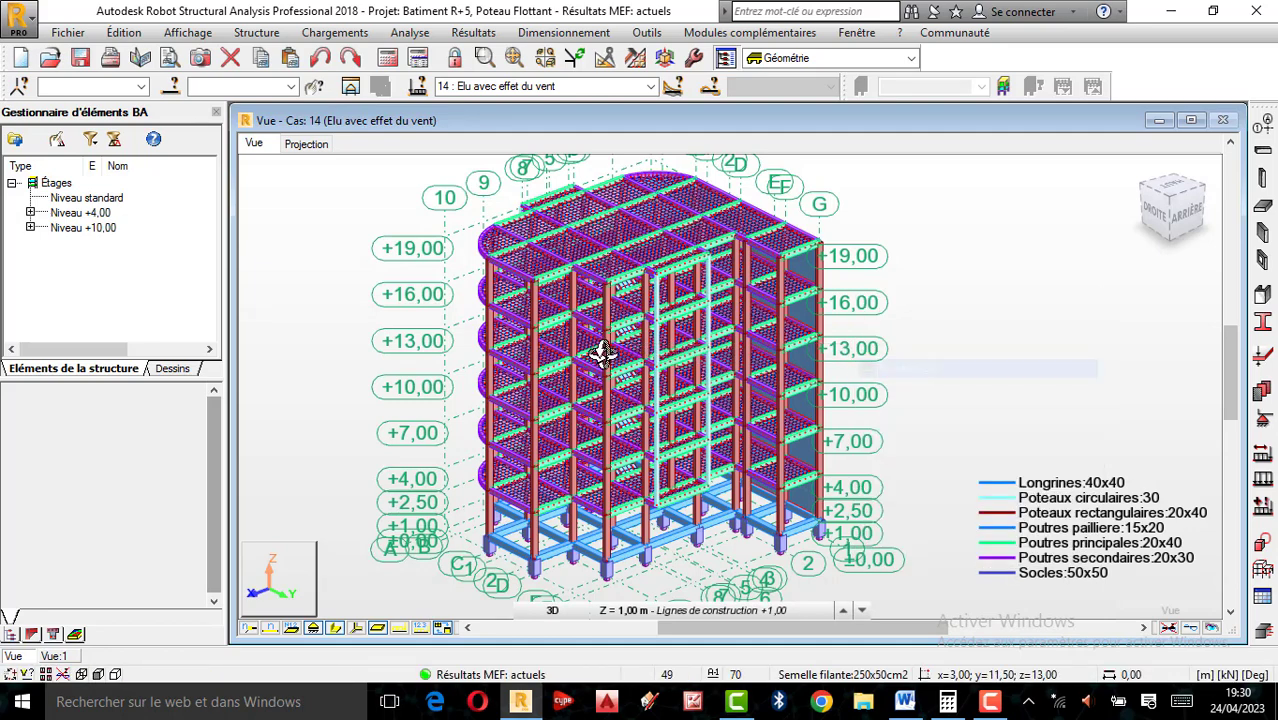
{"action": "left_click_drag", "start_coordinate": [665, 365], "coordinate": [722, 351]}
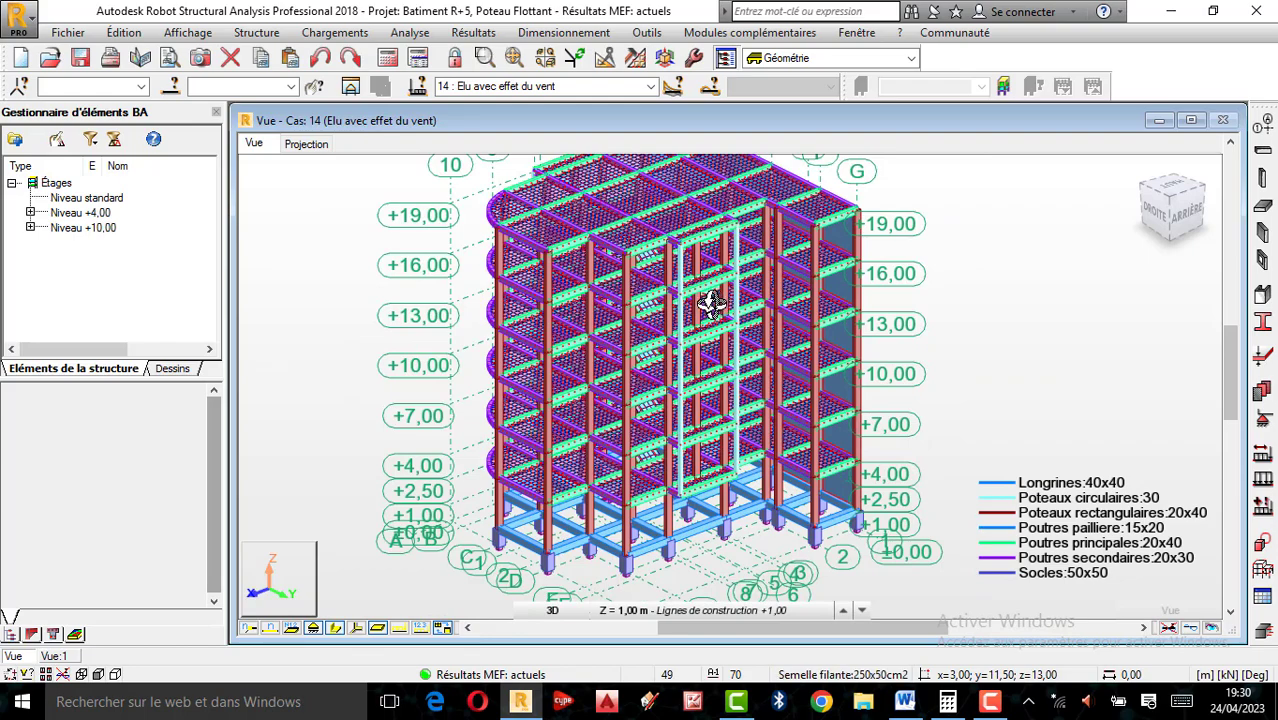
{"action": "scroll", "coordinate": [711, 304], "scroll_direction": "up", "scroll_amount": 2}
{"action": "scroll", "coordinate": [698, 342], "scroll_direction": "down", "scroll_amount": 2}
{"action": "scroll", "coordinate": [698, 287], "scroll_direction": "up", "scroll_amount": 2}
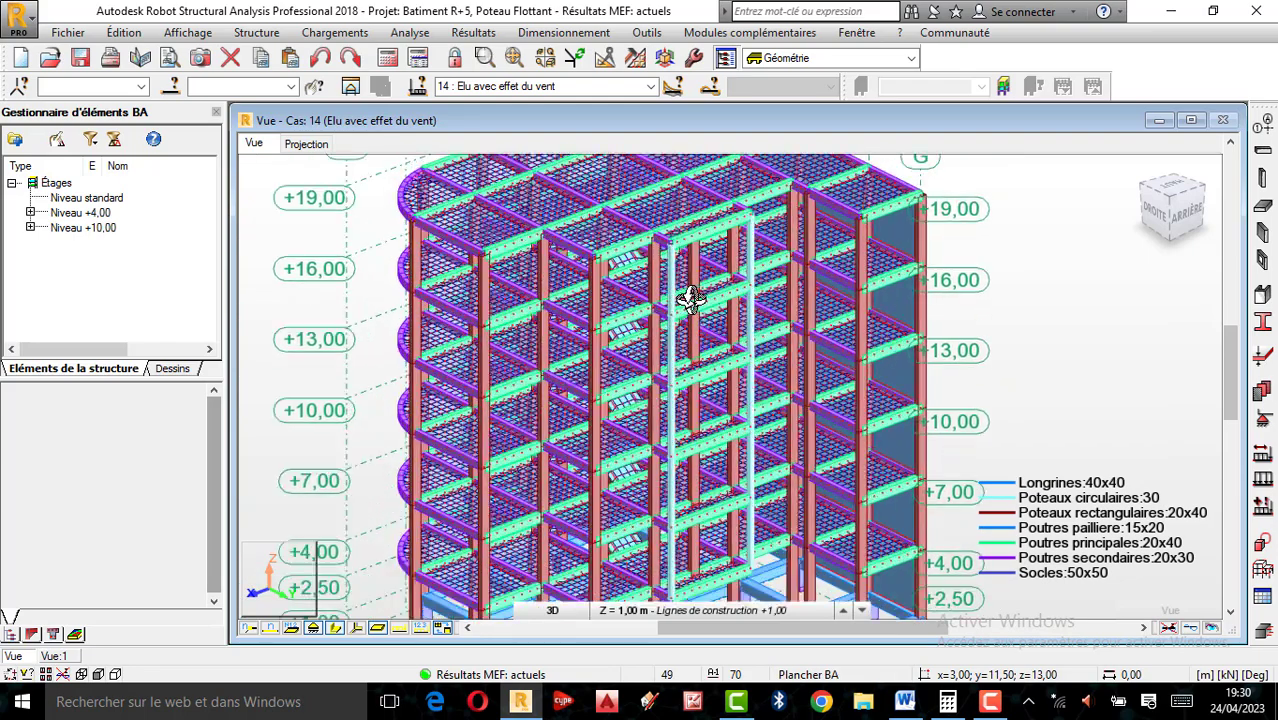
{"action": "scroll", "coordinate": [687, 278], "scroll_direction": "up", "scroll_amount": 1}
{"action": "scroll", "coordinate": [693, 285], "scroll_direction": "down", "scroll_amount": 2}
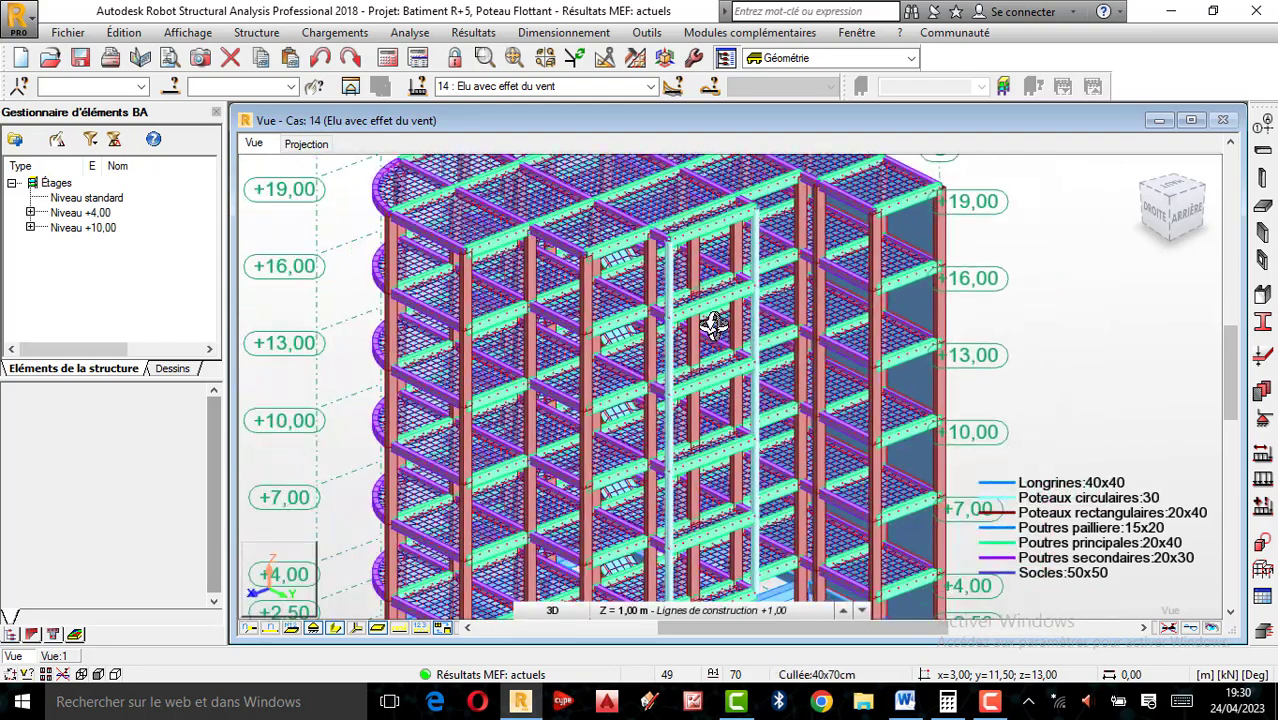
{"action": "scroll", "coordinate": [701, 337], "scroll_direction": "down", "scroll_amount": 1}
{"action": "scroll", "coordinate": [701, 337], "scroll_direction": "down", "scroll_amount": 1}
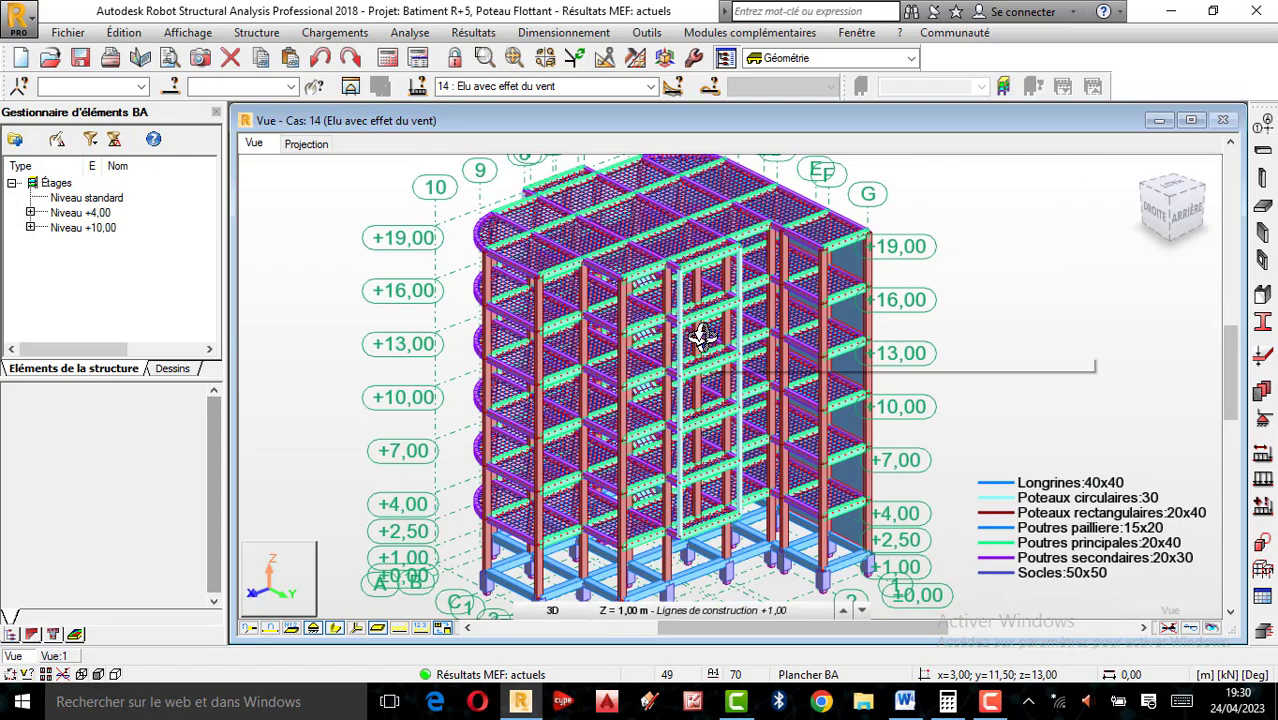
Rotate the model in 3D to its front-right corner and examine the round columns and floating columns on that side.
{"action": "mouse_move", "coordinate": [700, 349]}
{"action": "left_mouse_down"}
{"action": "mouse_move", "coordinate": [613, 362]}
{"action": "mouse_move", "coordinate": [737, 375]}
{"action": "left_mouse_up"}
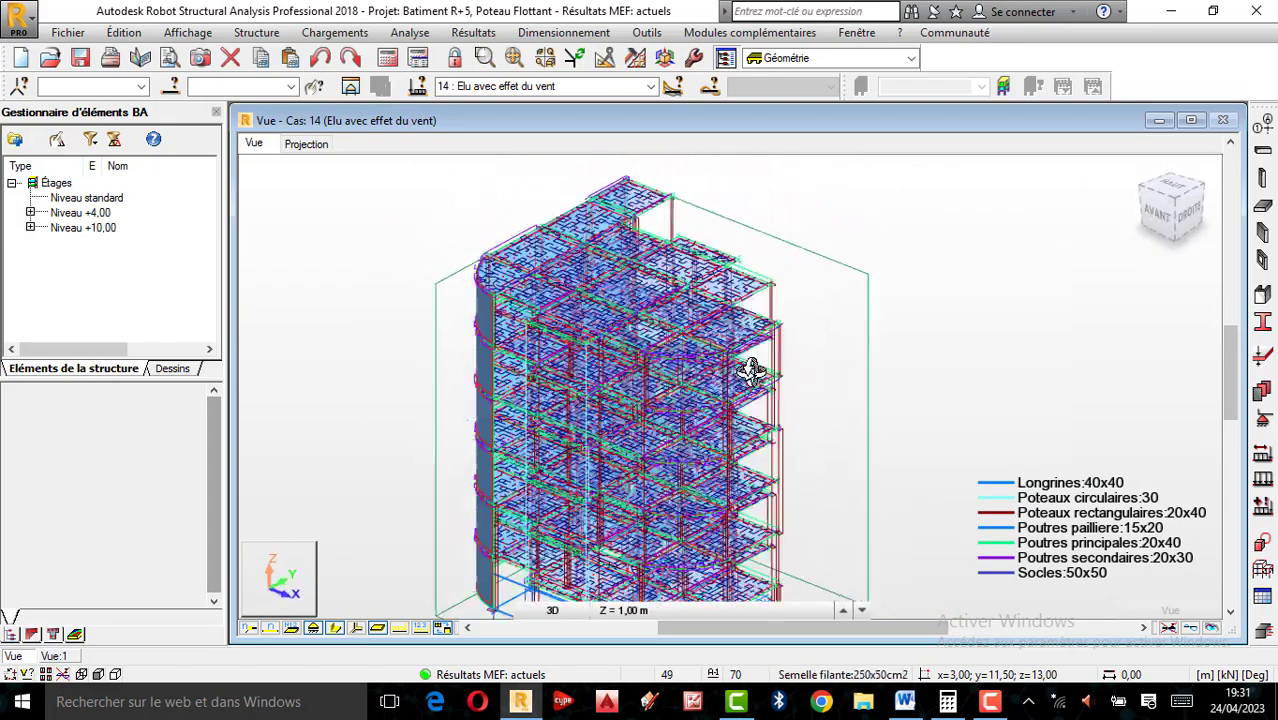
{"action": "scroll", "coordinate": [524, 420], "scroll_direction": "up", "scroll_amount": 2}
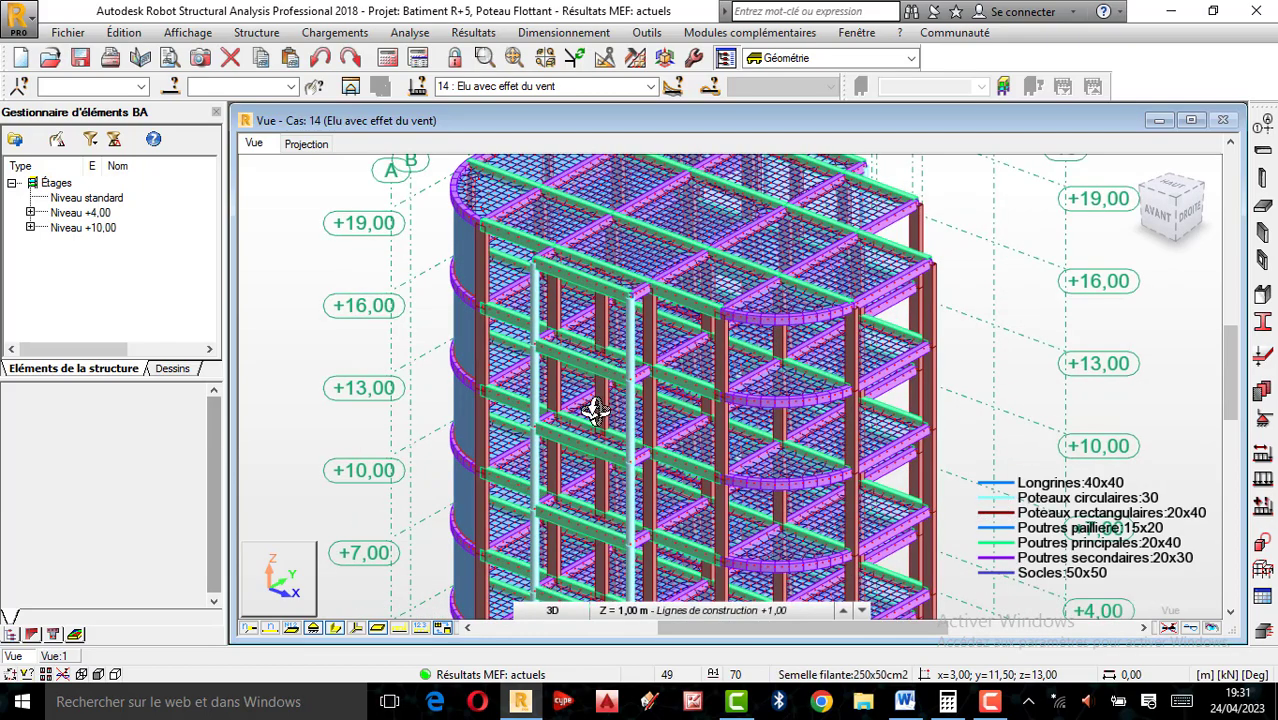
{"action": "scroll", "coordinate": [598, 405], "scroll_direction": "up", "scroll_amount": 2}
{"action": "scroll", "coordinate": [625, 325], "scroll_direction": "down", "scroll_amount": 3}
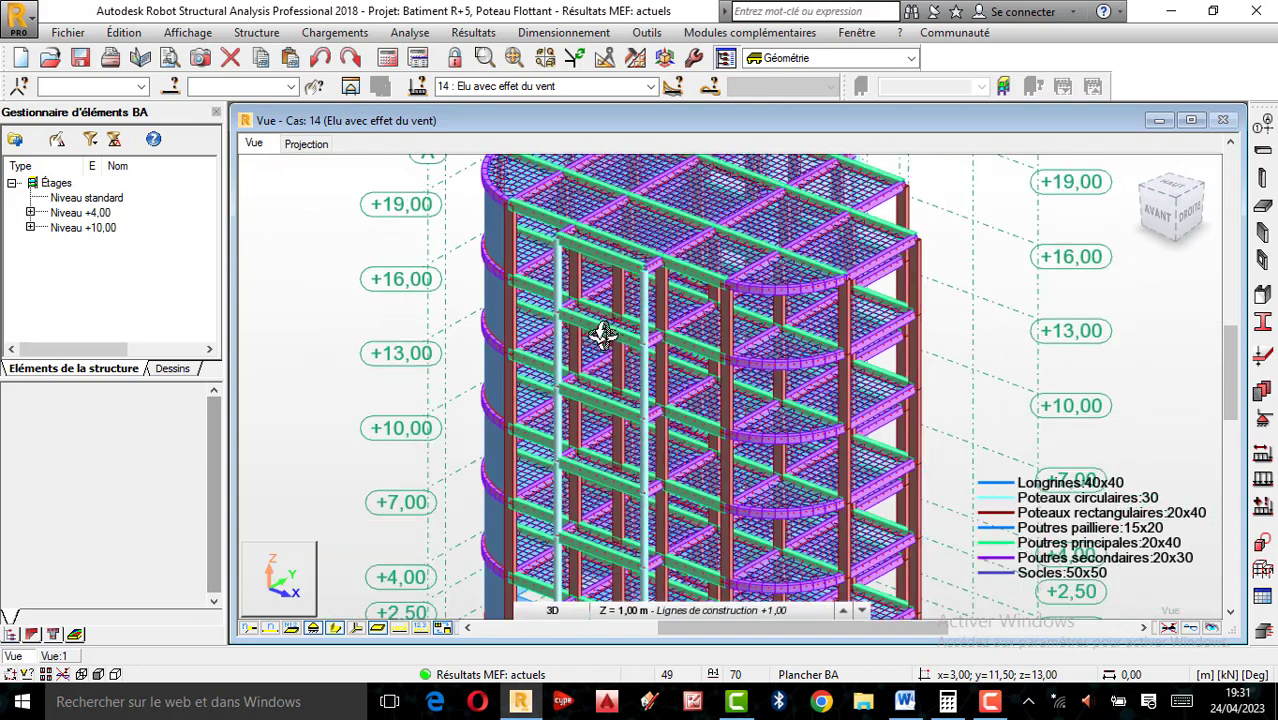
{"action": "scroll", "coordinate": [596, 328], "scroll_direction": "up", "scroll_amount": 1}
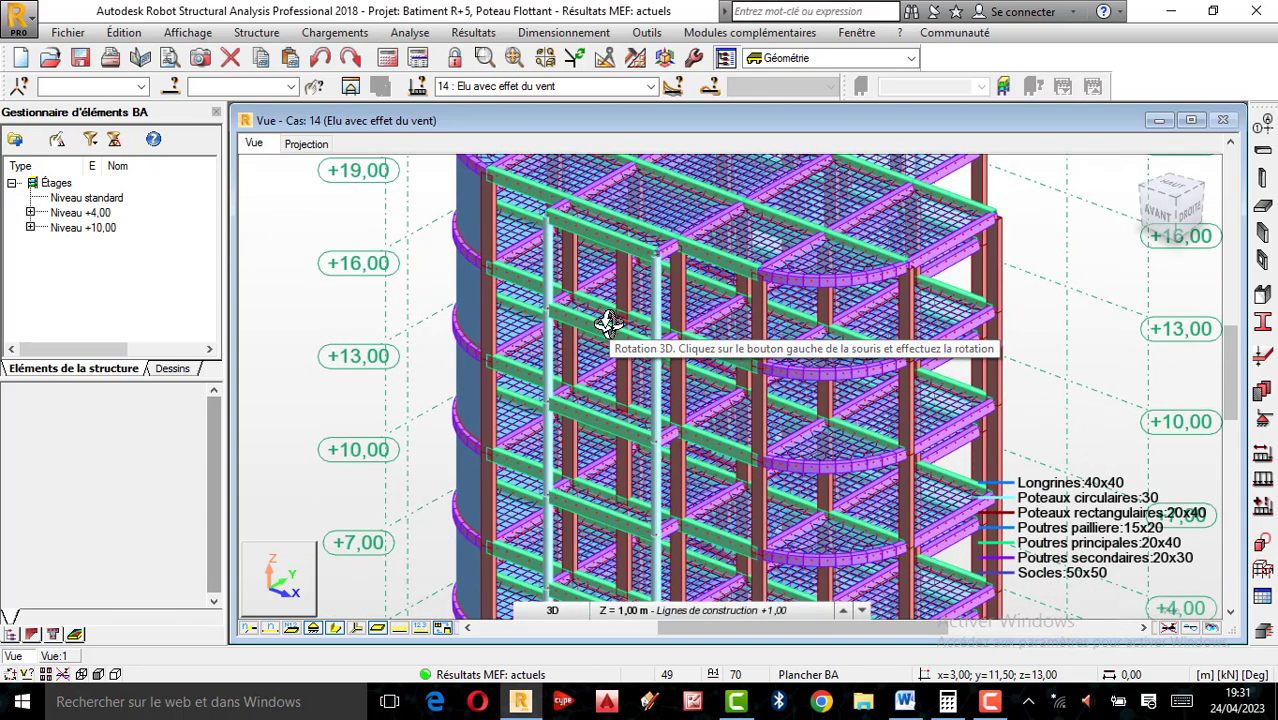
{"action": "scroll", "coordinate": [606, 328], "scroll_direction": "down", "scroll_amount": 2}
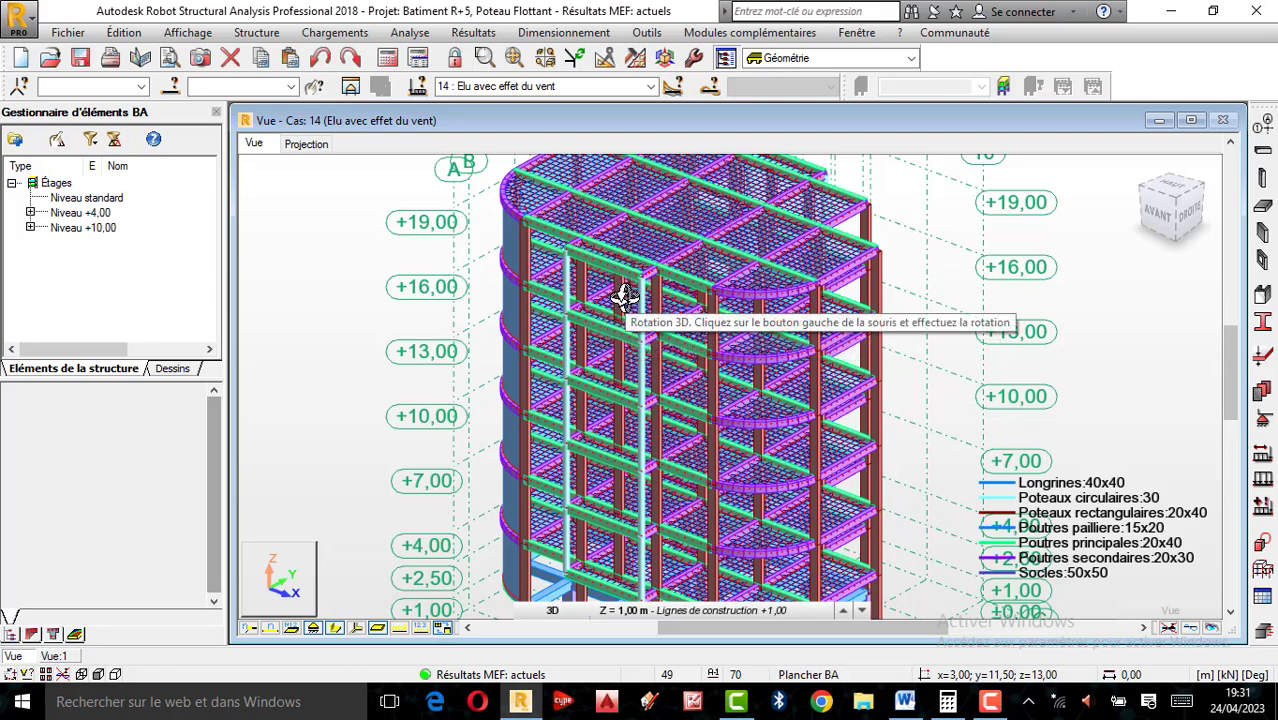
{"action": "scroll", "coordinate": [622, 328], "scroll_direction": "down", "scroll_amount": 2}
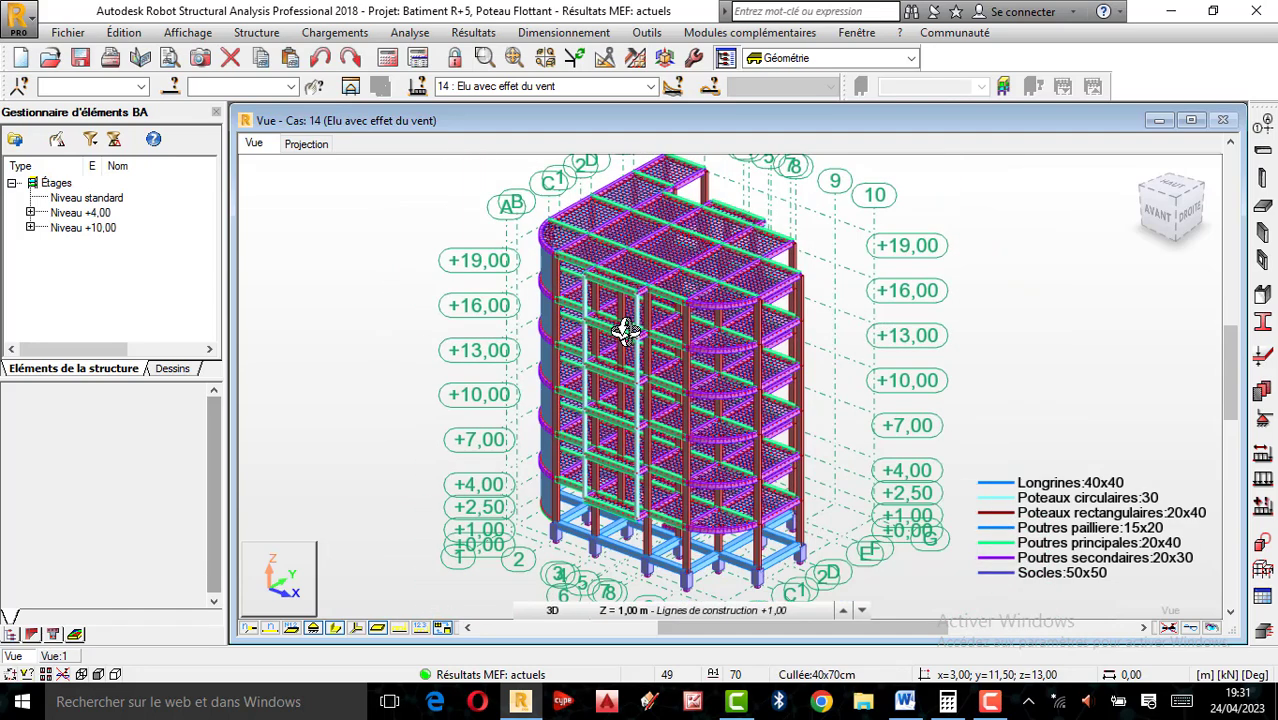
{"action": "scroll", "coordinate": [618, 370], "scroll_direction": "up", "scroll_amount": 2}
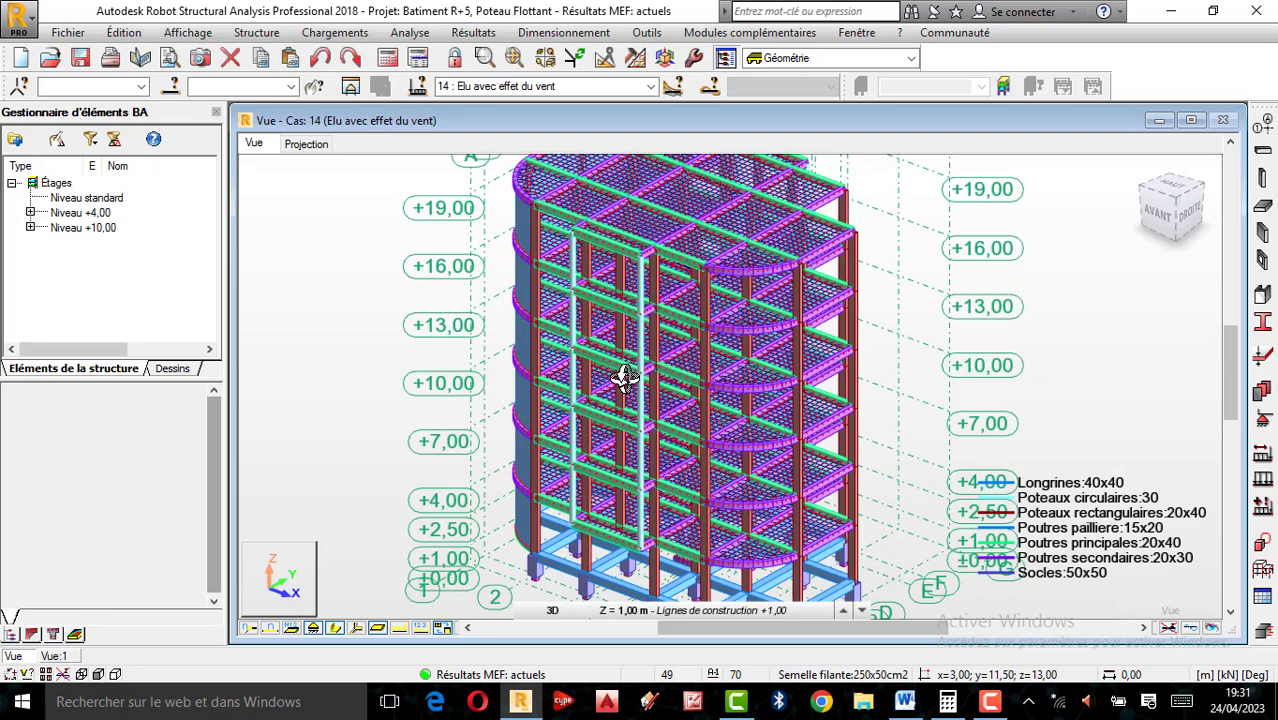
Display the normalised My bending moment diagram on the bars and examine its values in 3D from the front-right corner.
{"action": "left_click", "coordinate": [468, 36]}
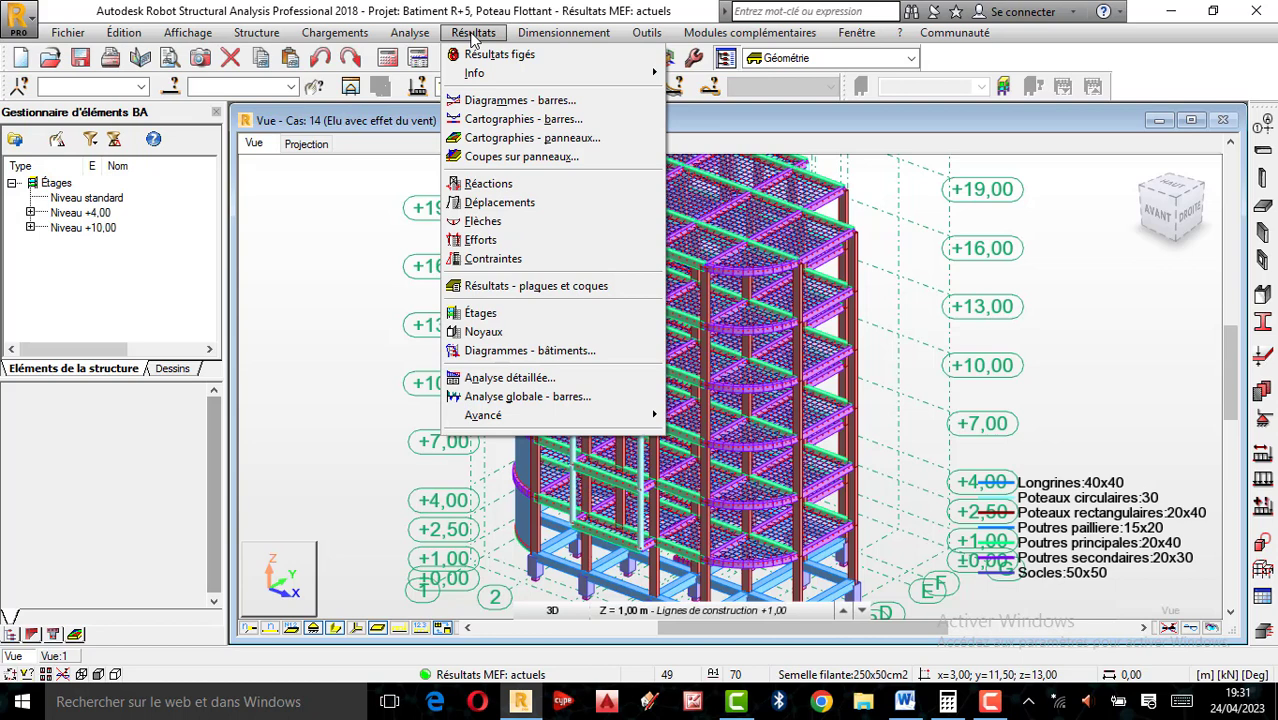
{"action": "left_click", "coordinate": [520, 100]}
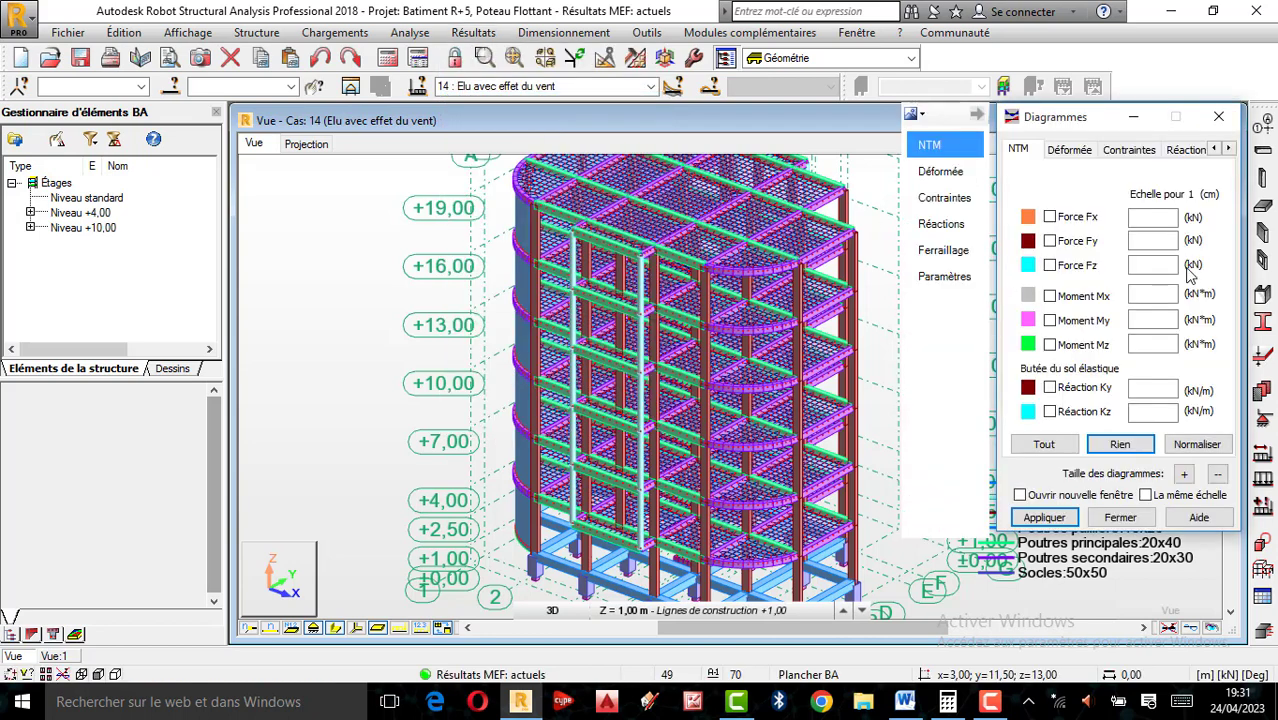
{"action": "left_click", "coordinate": [1050, 321]}
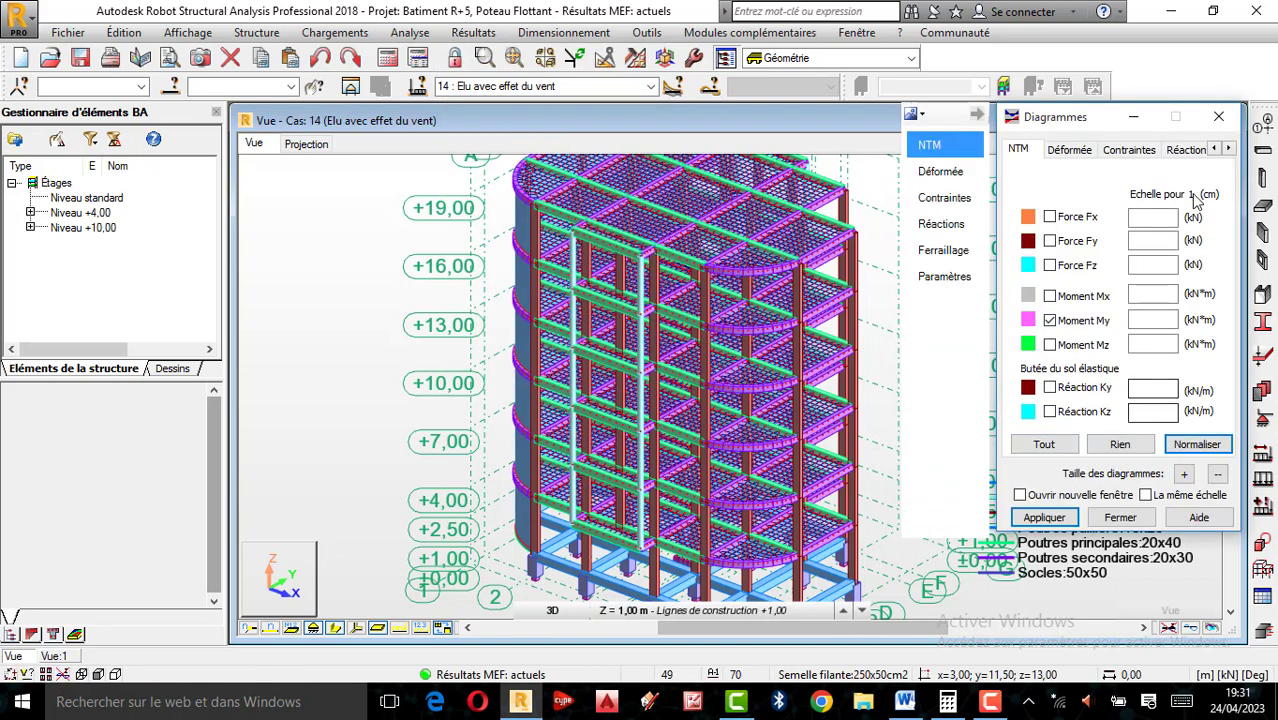
{"action": "left_click", "coordinate": [1062, 522]}
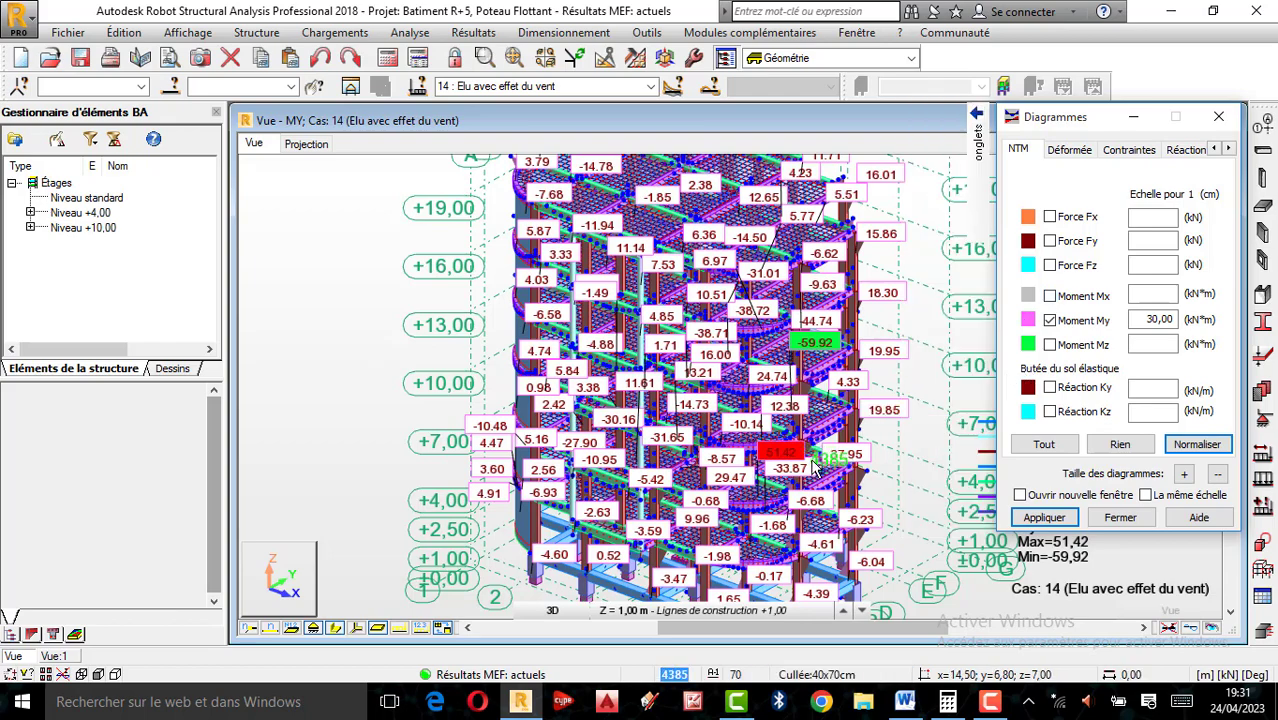
{"action": "right_click", "coordinate": [925, 318]}
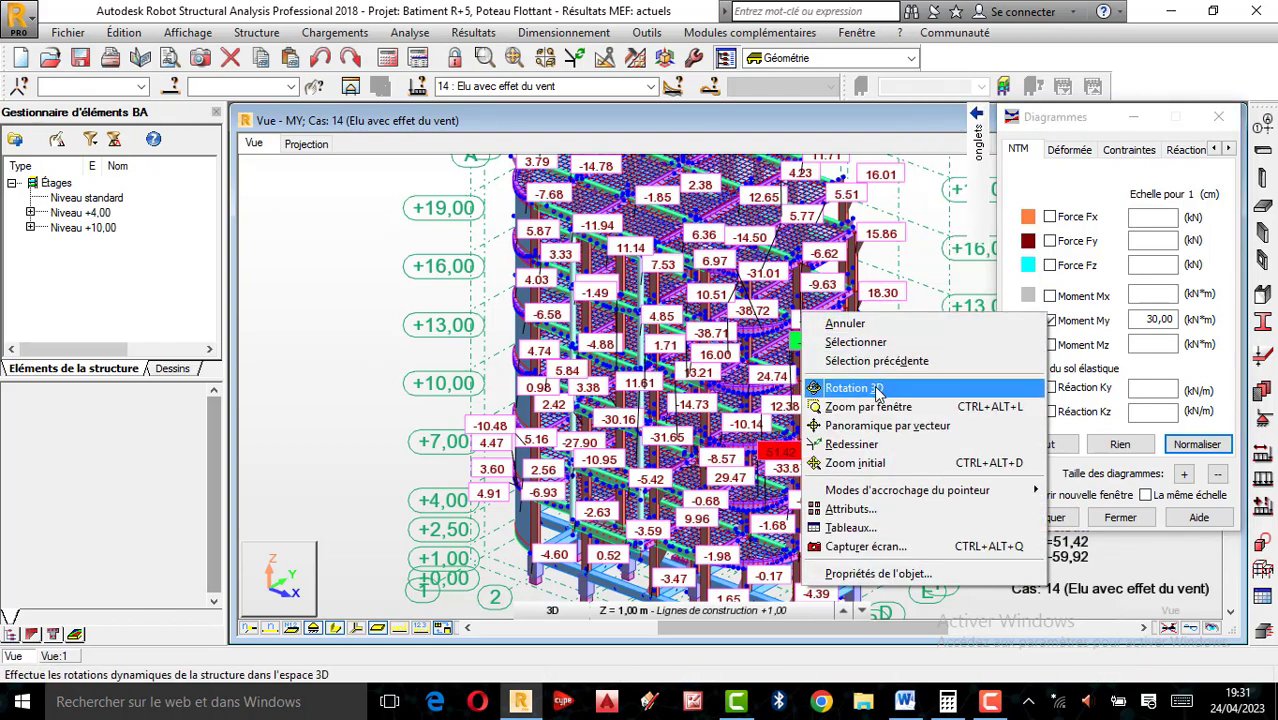
{"action": "left_click", "coordinate": [910, 391]}
{"action": "left_click_drag", "start_coordinate": [910, 391], "coordinate": [820, 475]}
{"action": "middle_click_drag", "start_coordinate": [820, 475], "coordinate": [790, 455], "text": "shift"}
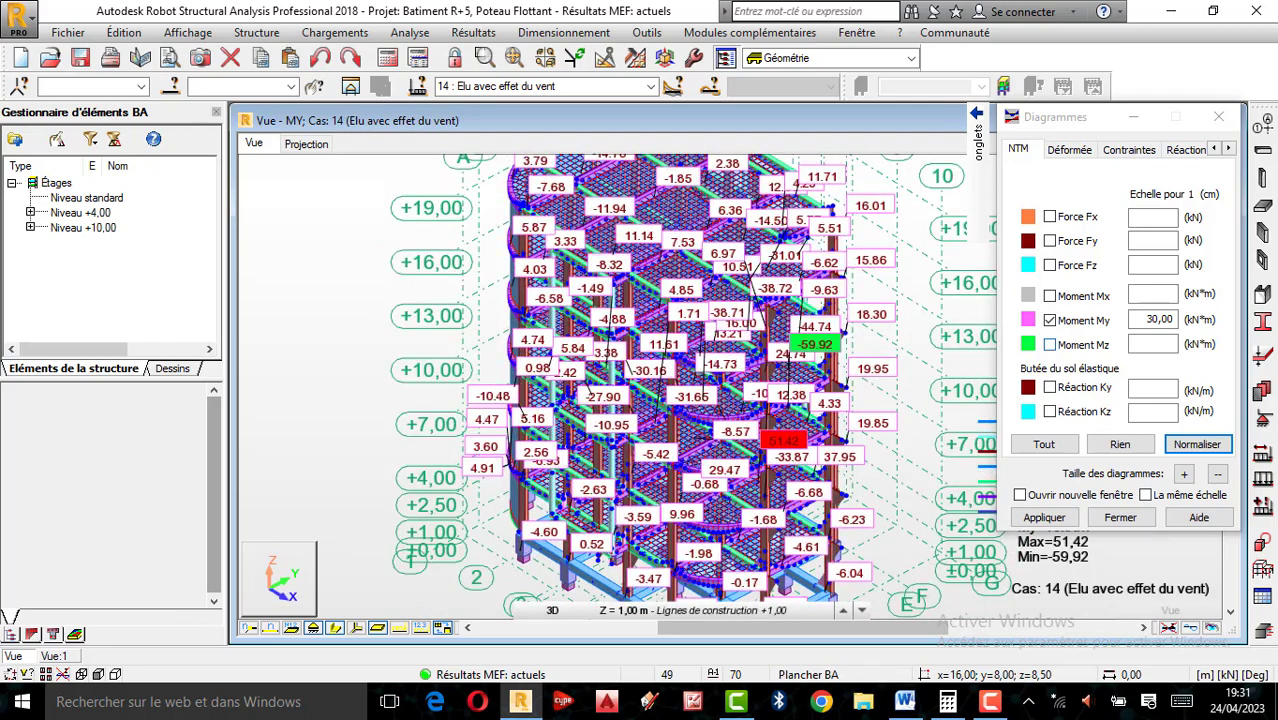
Limit the My diagram value labels to global extremes (extrêmes globaux) and examine where the maximum and minimum occur.
{"action": "left_click", "coordinate": [1228, 148]}
{"action": "left_click", "coordinate": [1228, 148]}
{"action": "left_click", "coordinate": [1228, 148]}
{"action": "left_click", "coordinate": [1147, 150]}
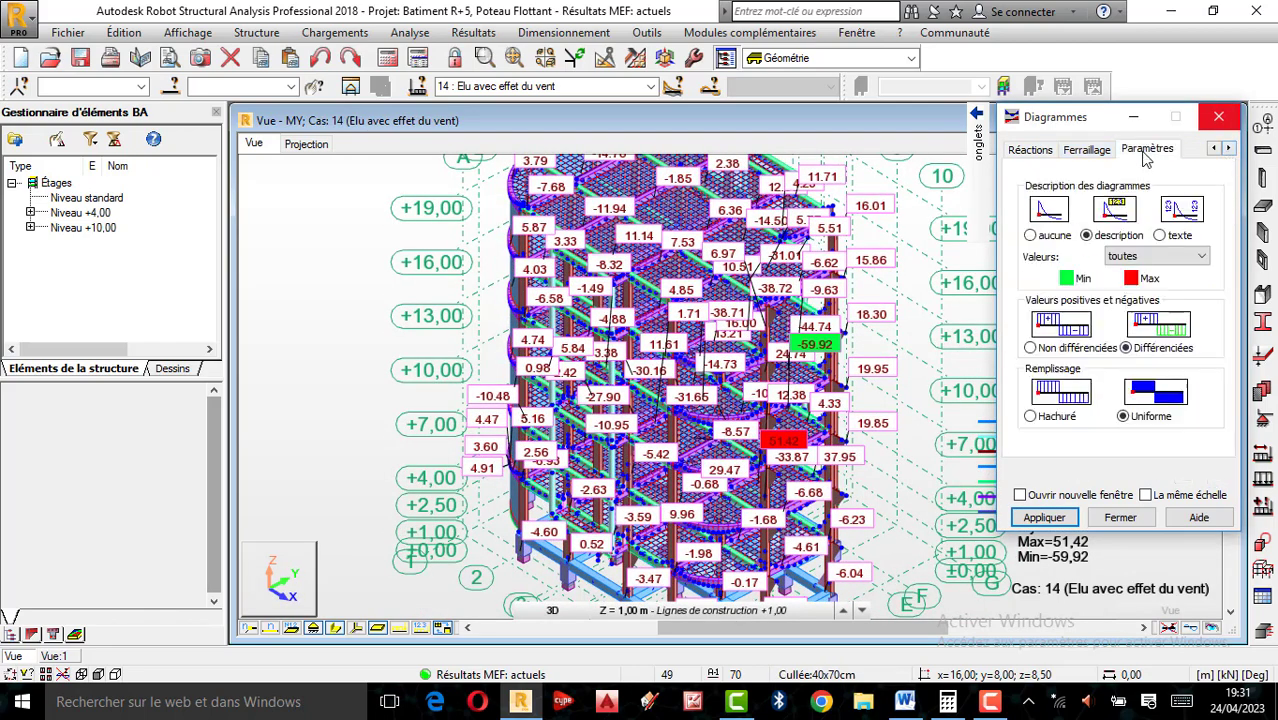
{"action": "left_click", "coordinate": [1148, 256]}
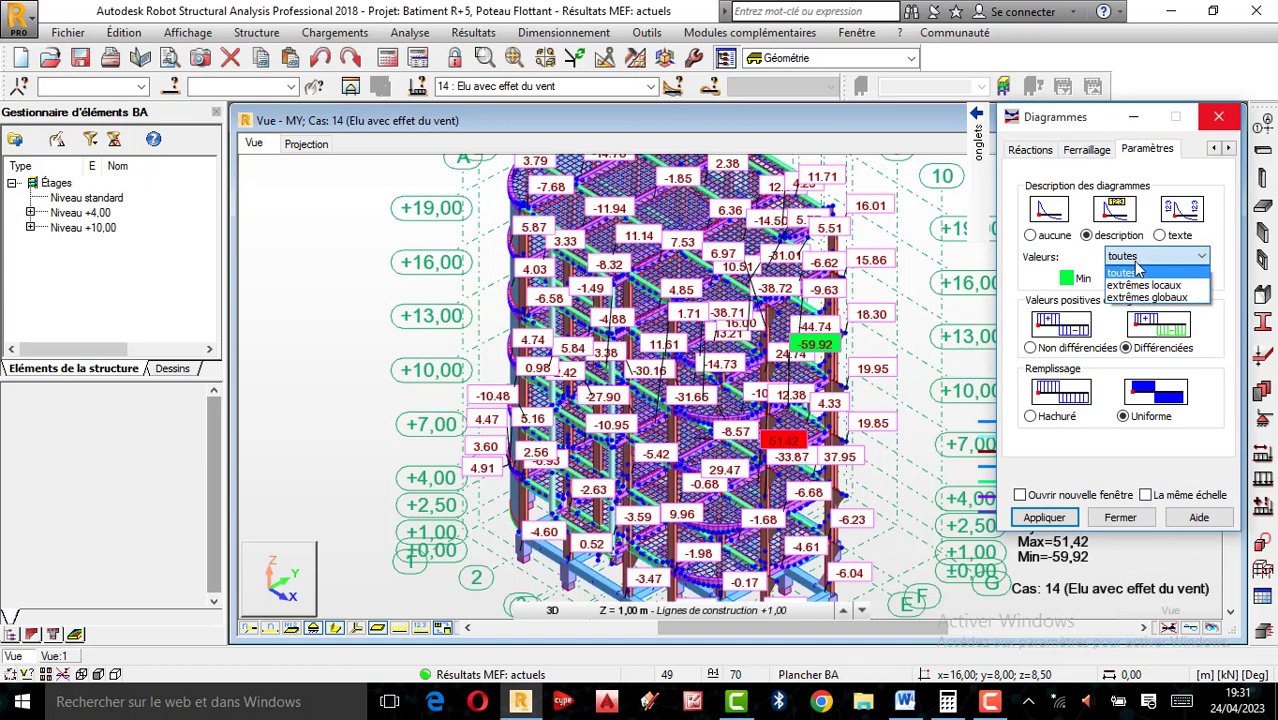
{"action": "left_click", "coordinate": [1136, 292]}
{"action": "left_click", "coordinate": [1168, 258]}
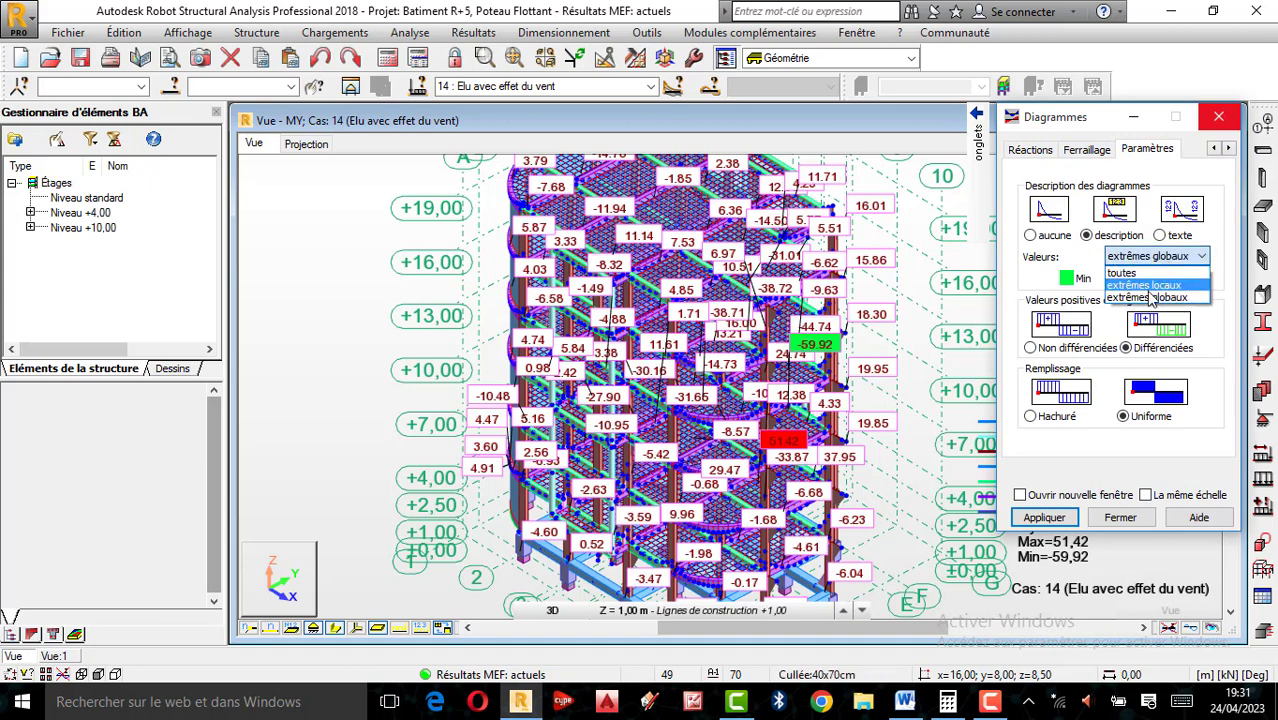
{"action": "left_click", "coordinate": [1158, 272]}
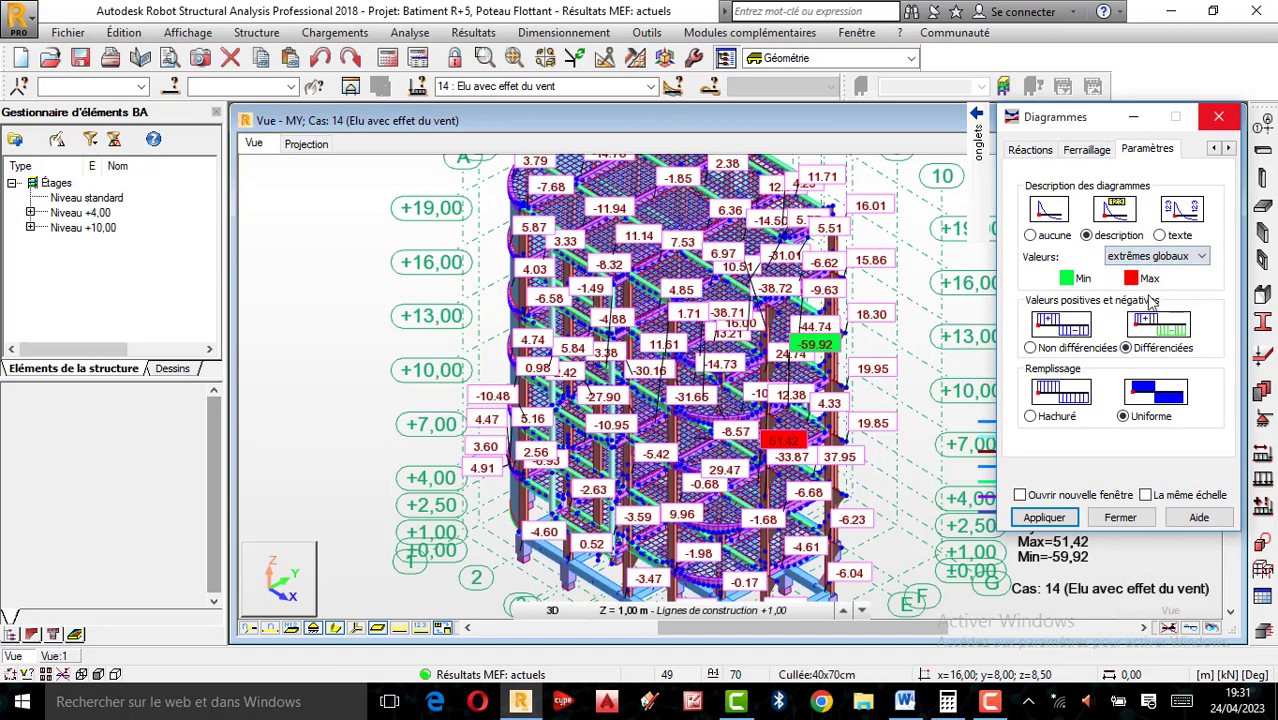
{"action": "left_click", "coordinate": [1043, 518]}
{"action": "left_click_drag", "start_coordinate": [853, 466], "coordinate": [796, 463]}
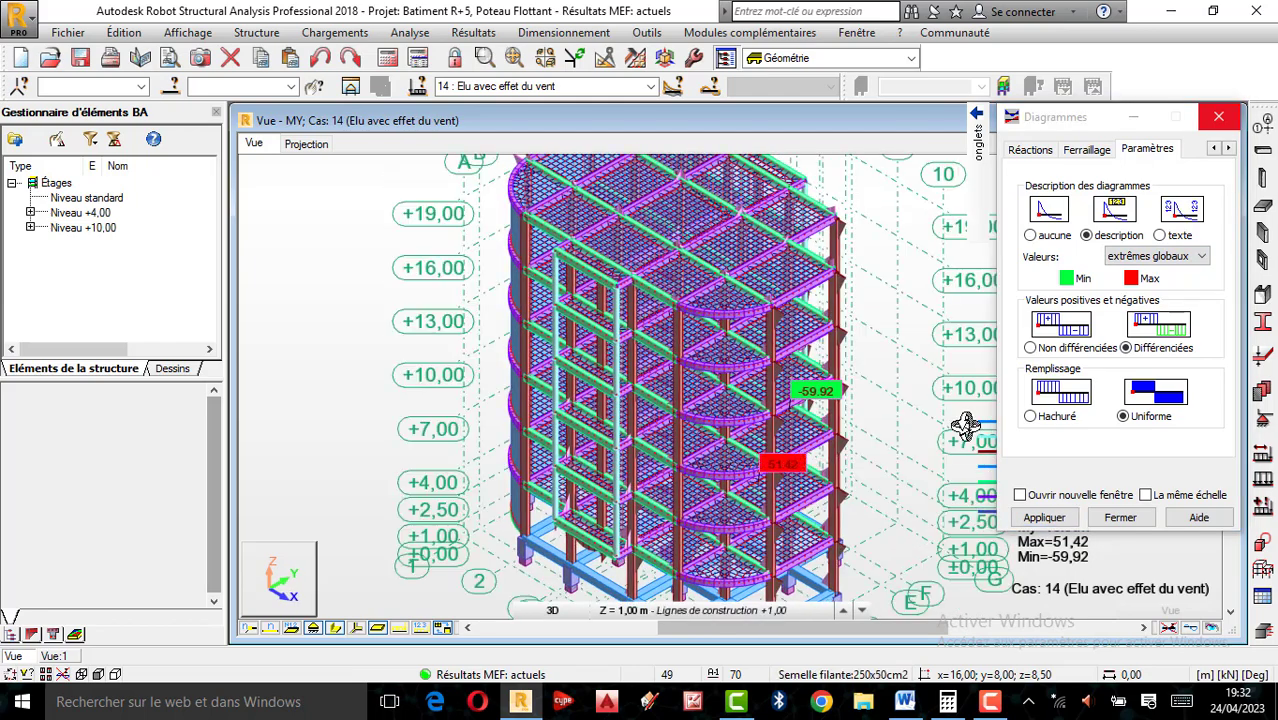
Set the diagram labels to show all values (toutes) and examine the My moments around the floating columns.
{"action": "left_click", "coordinate": [1135, 258]}
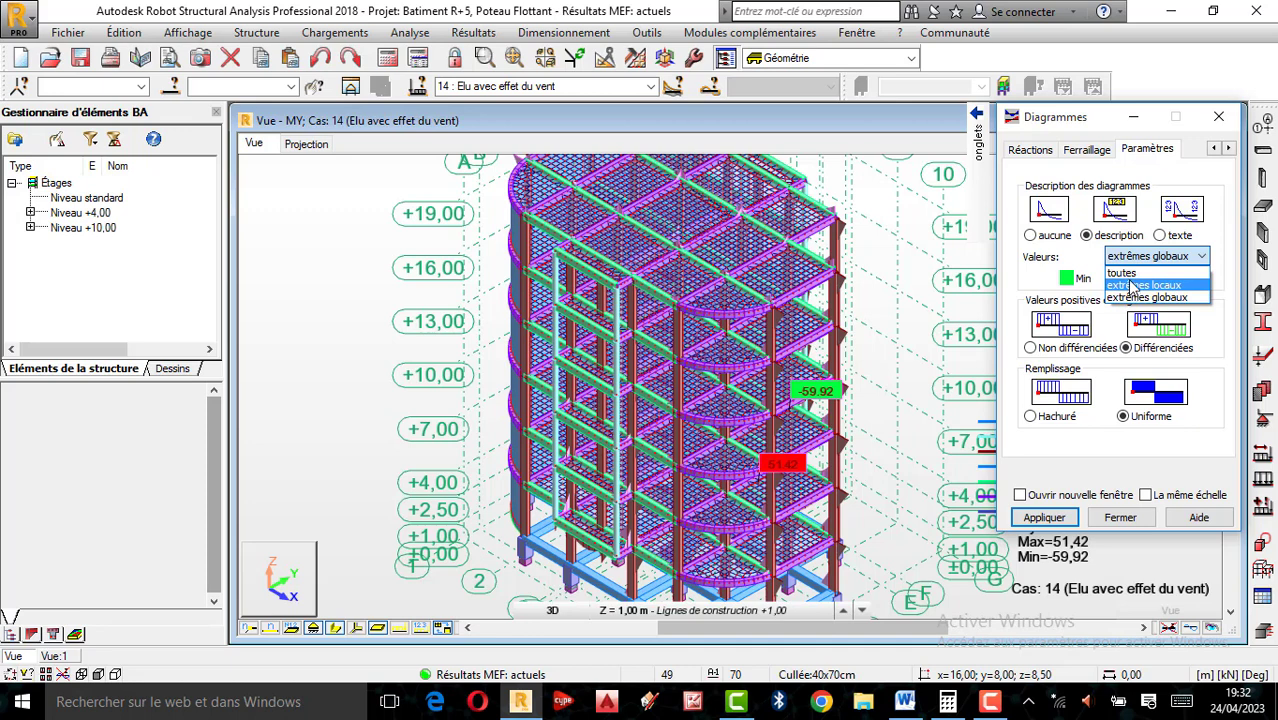
{"action": "left_click", "coordinate": [1127, 274]}
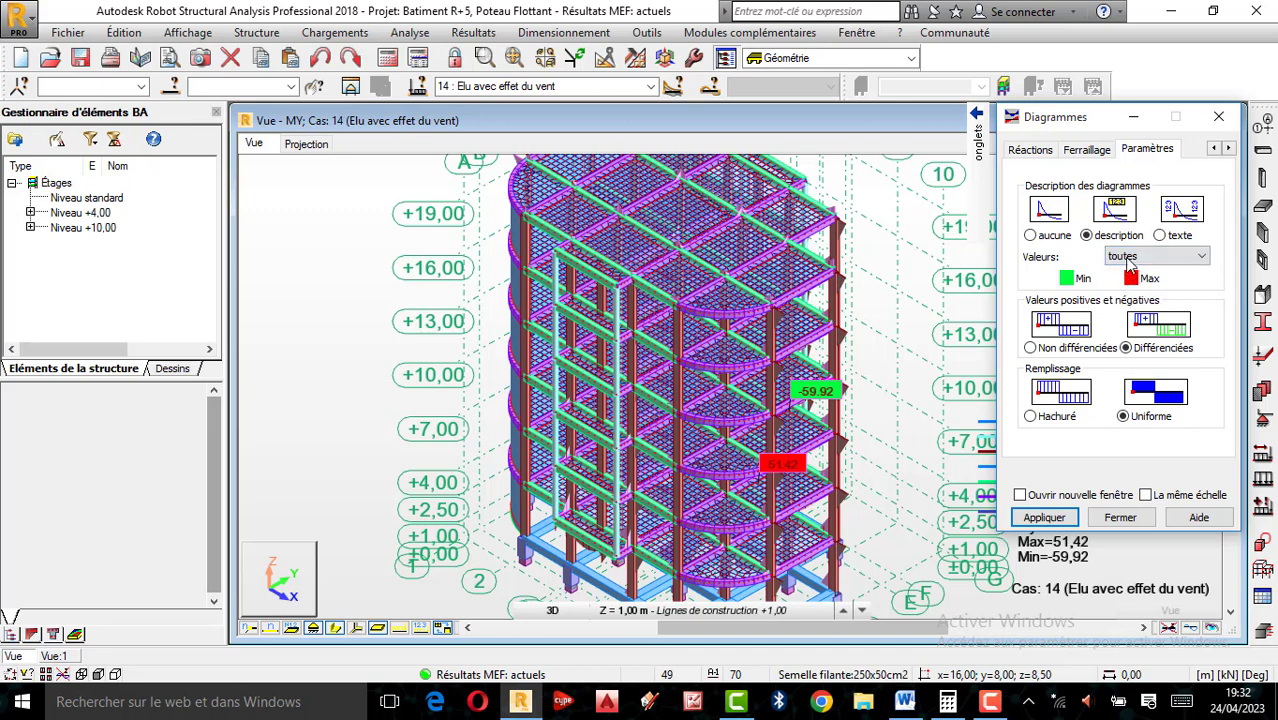
{"action": "left_click", "coordinate": [1047, 519]}
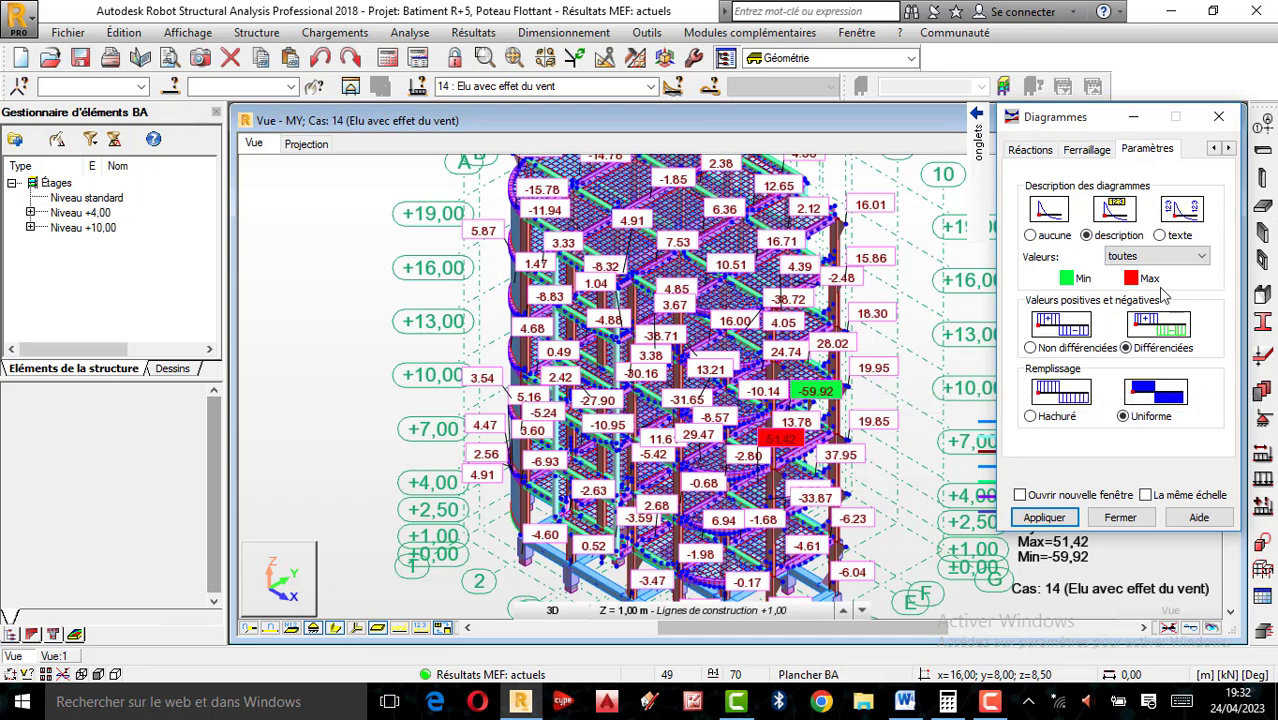
{"action": "mouse_move", "coordinate": [717, 392]}
{"action": "left_mouse_down"}
{"action": "mouse_move", "coordinate": [740, 390]}
{"action": "mouse_move", "coordinate": [639, 366]}
{"action": "mouse_move", "coordinate": [715, 396]}
{"action": "left_mouse_up"}
{"action": "scroll", "coordinate": [715, 396], "scroll_direction": "up", "scroll_amount": 3}
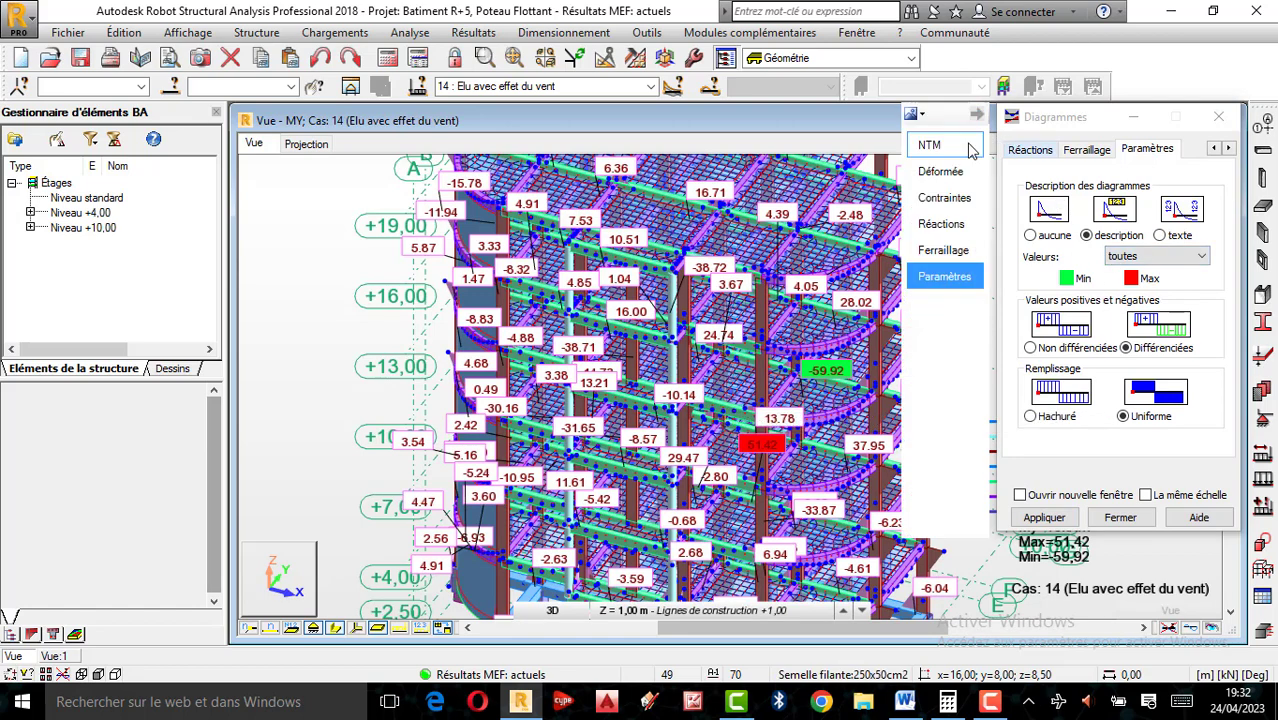
Turn off all internal force and moment diagrams on the model.
{"action": "left_click", "coordinate": [940, 147]}
{"action": "left_click", "coordinate": [1117, 445]}
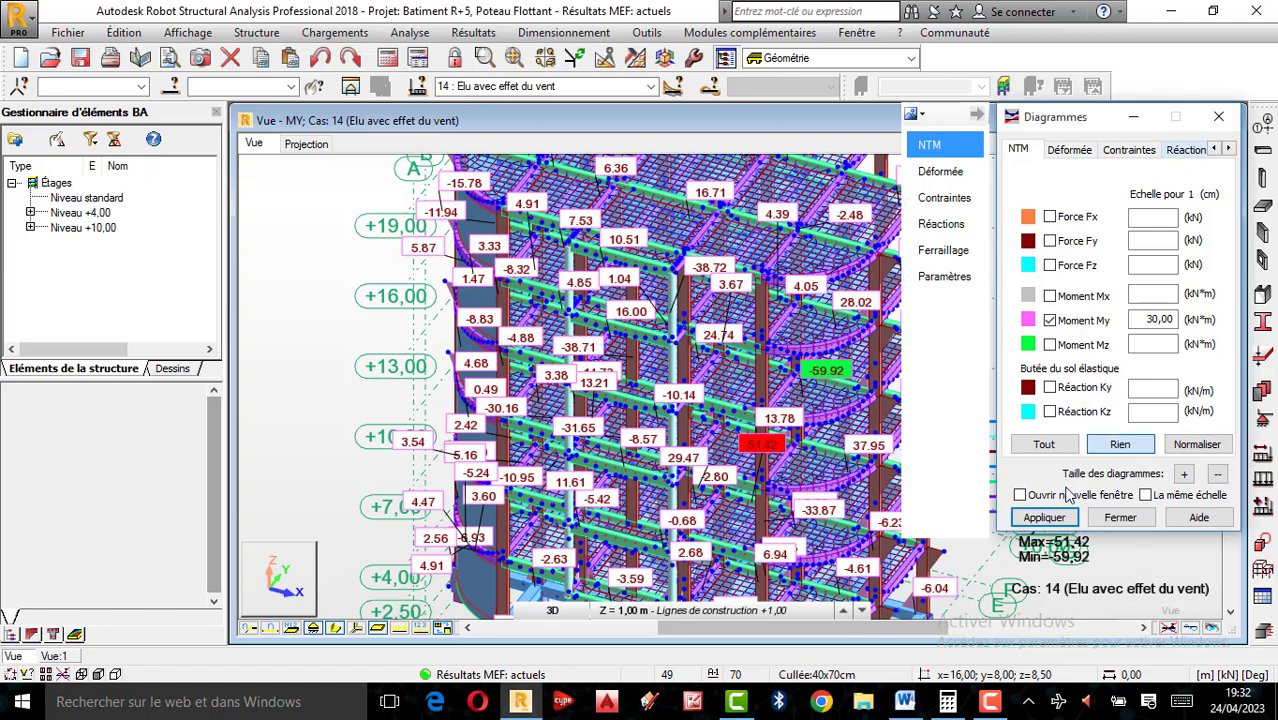
{"action": "left_click", "coordinate": [1046, 518]}
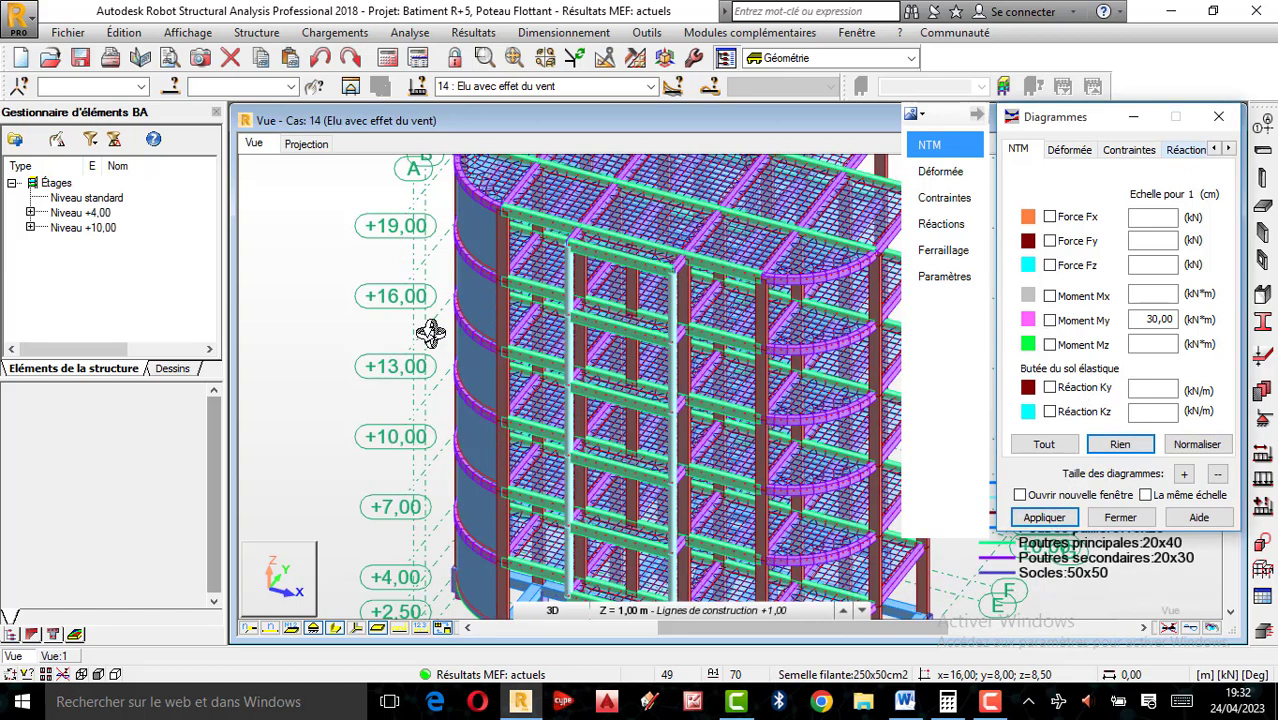
Leave 3D rotation for selection mode and select main beams 586 and 480 just behind the front round columns at +16,00 and +13,00.
{"action": "right_click", "coordinate": [335, 288]}
{"action": "left_click", "coordinate": [350, 316]}
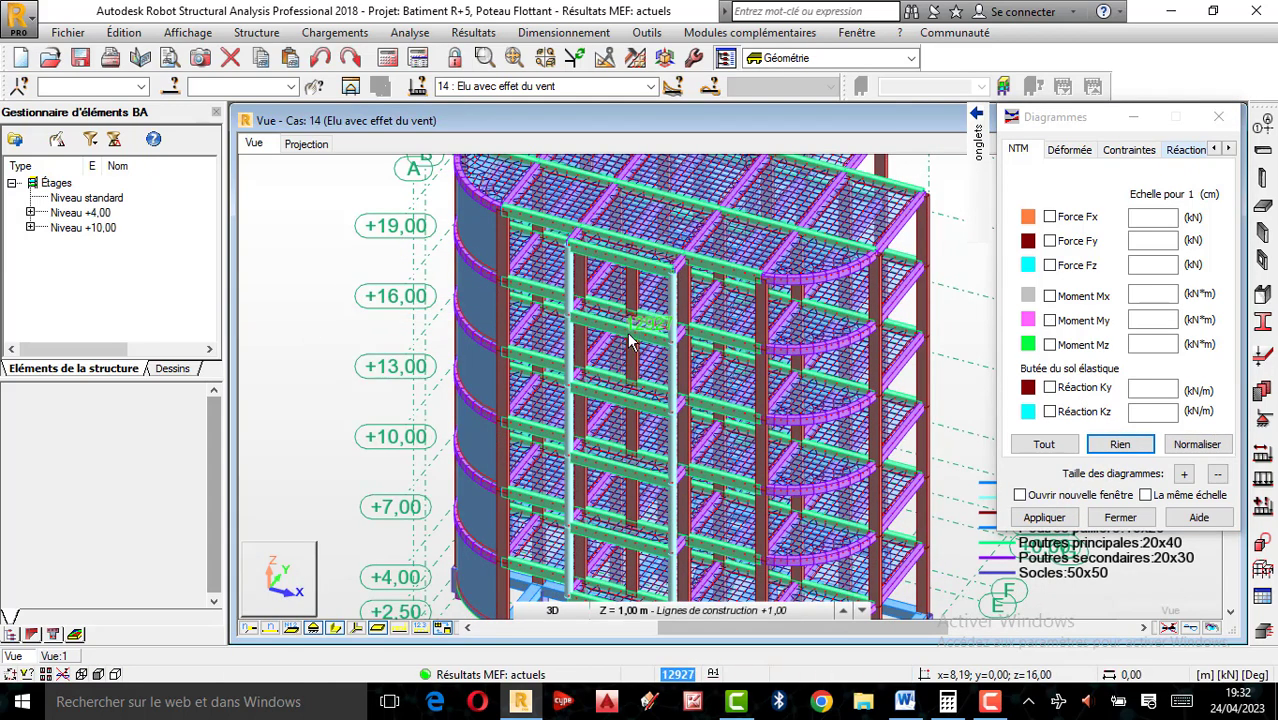
{"action": "scroll", "coordinate": [632, 342], "scroll_direction": "down", "scroll_amount": 2}
{"action": "scroll", "coordinate": [652, 333], "scroll_direction": "up", "scroll_amount": 3}
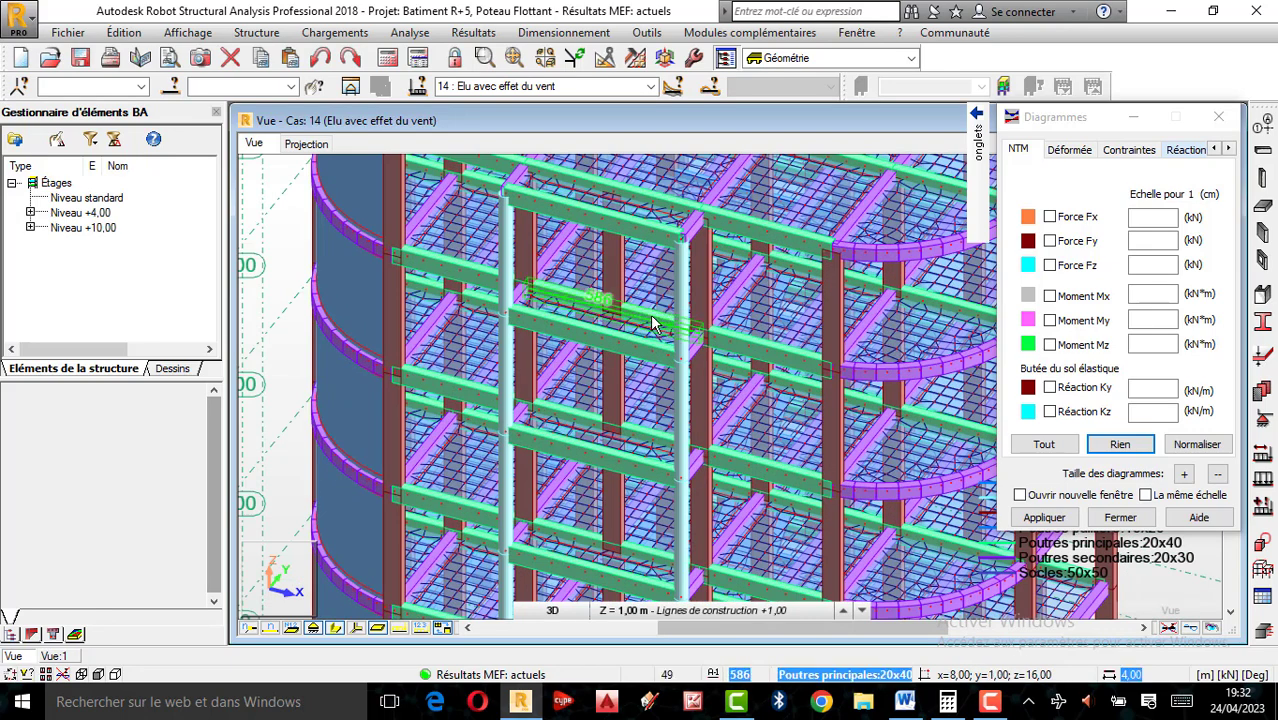
{"action": "scroll", "coordinate": [638, 320], "scroll_direction": "down", "scroll_amount": 1}
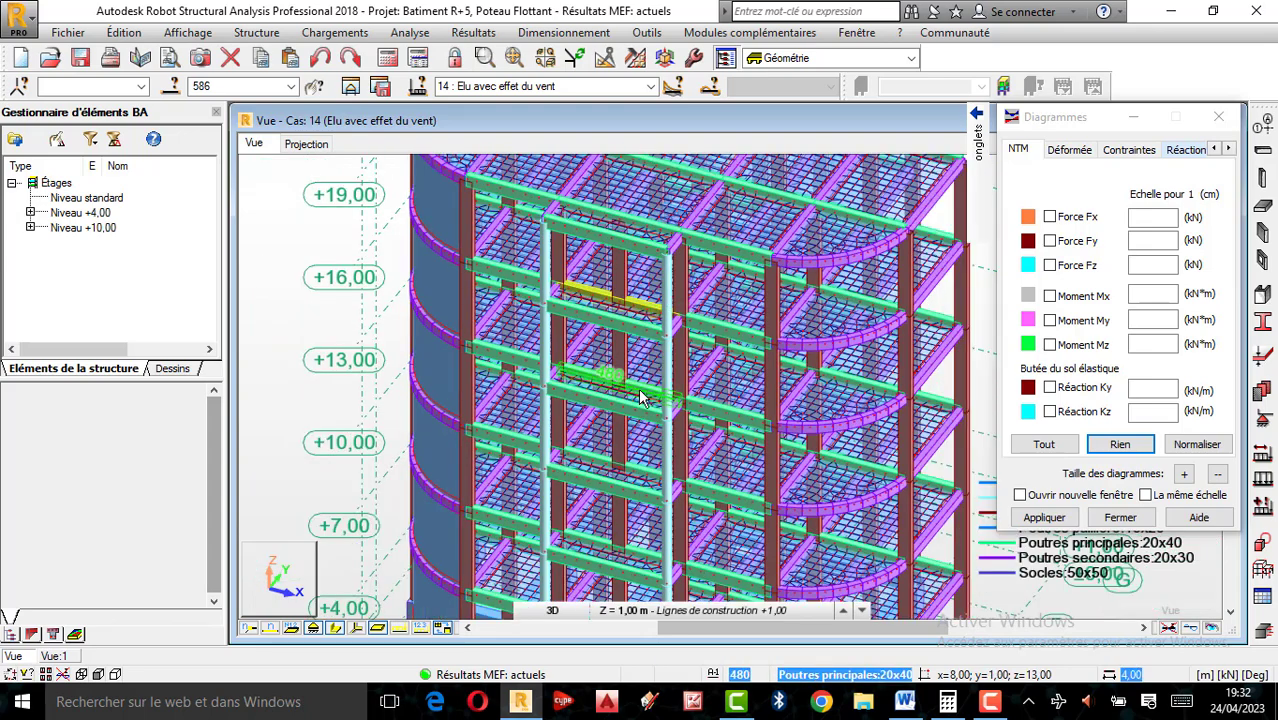
{"action": "scroll", "coordinate": [645, 390], "scroll_direction": "up", "scroll_amount": 1}
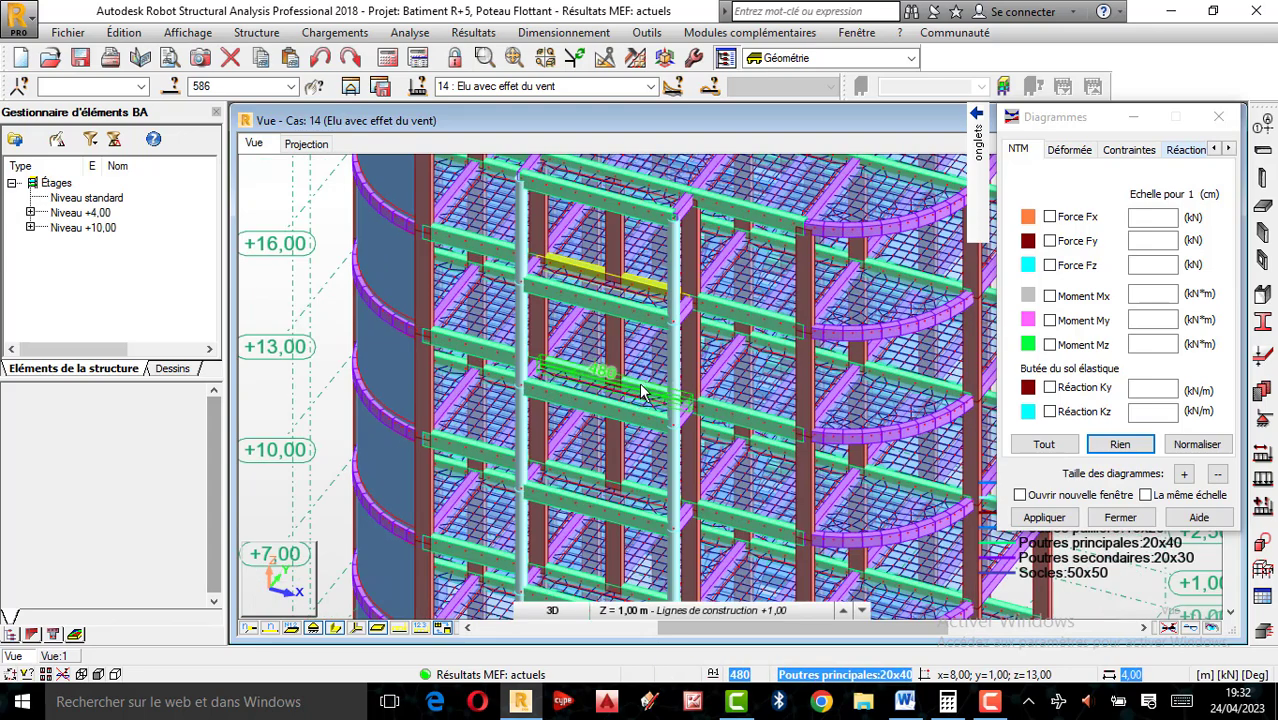
{"action": "scroll", "coordinate": [640, 342], "scroll_direction": "down", "scroll_amount": 1}
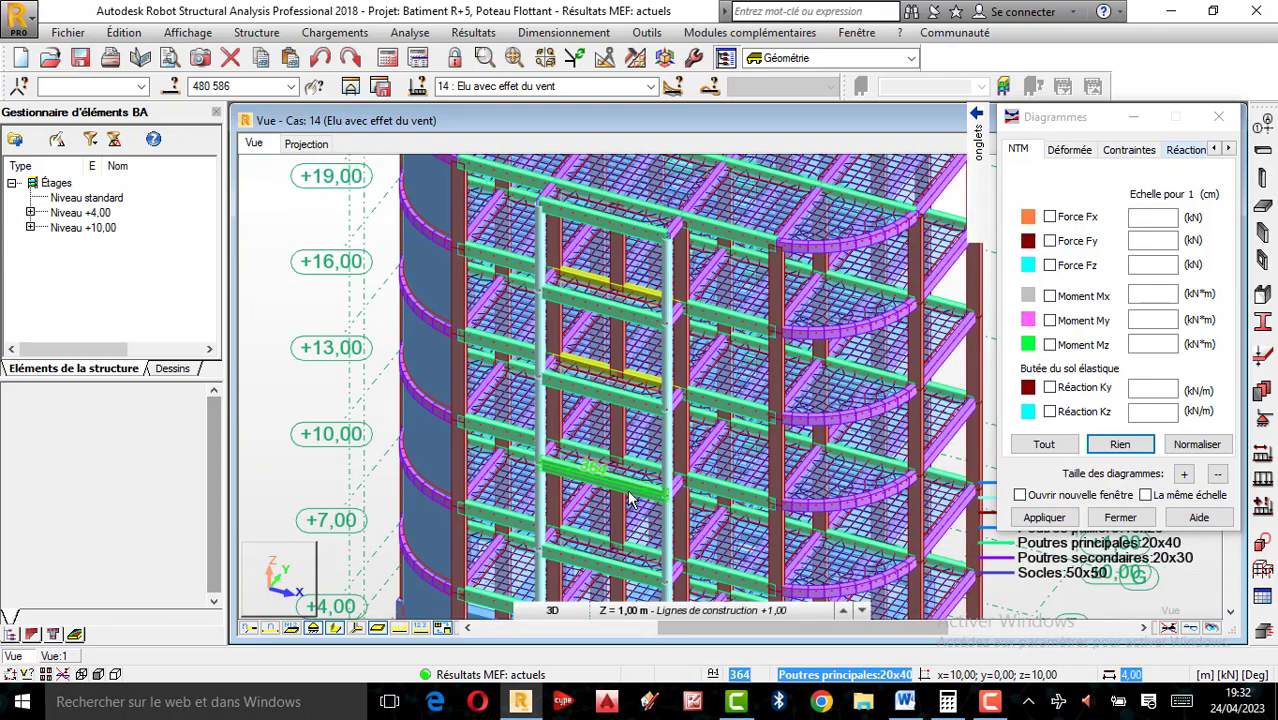
Add the main beams just behind the front round columns at the lower levels, 374, 268 and 135, to the selection.
{"action": "scroll", "coordinate": [637, 490], "scroll_direction": "up", "scroll_amount": 2}
{"action": "scroll", "coordinate": [637, 490], "scroll_direction": "up", "scroll_amount": 1}
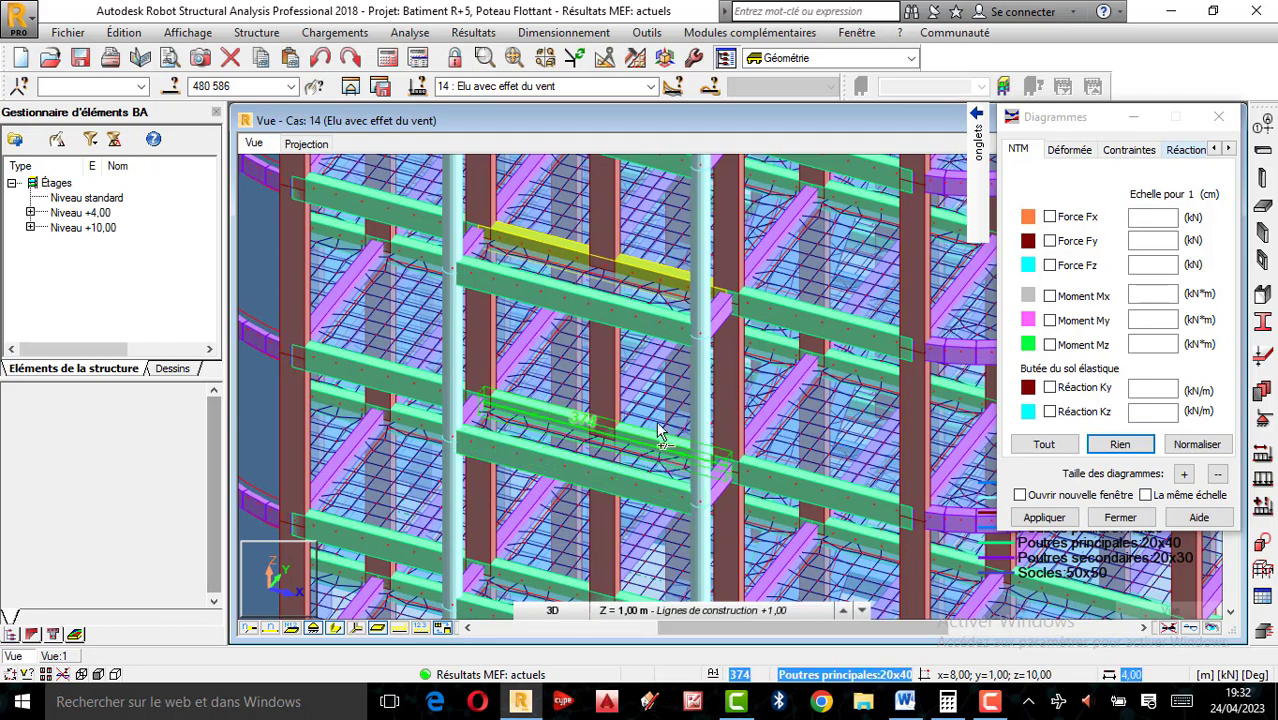
{"action": "scroll", "coordinate": [648, 335], "scroll_direction": "down", "scroll_amount": 3}
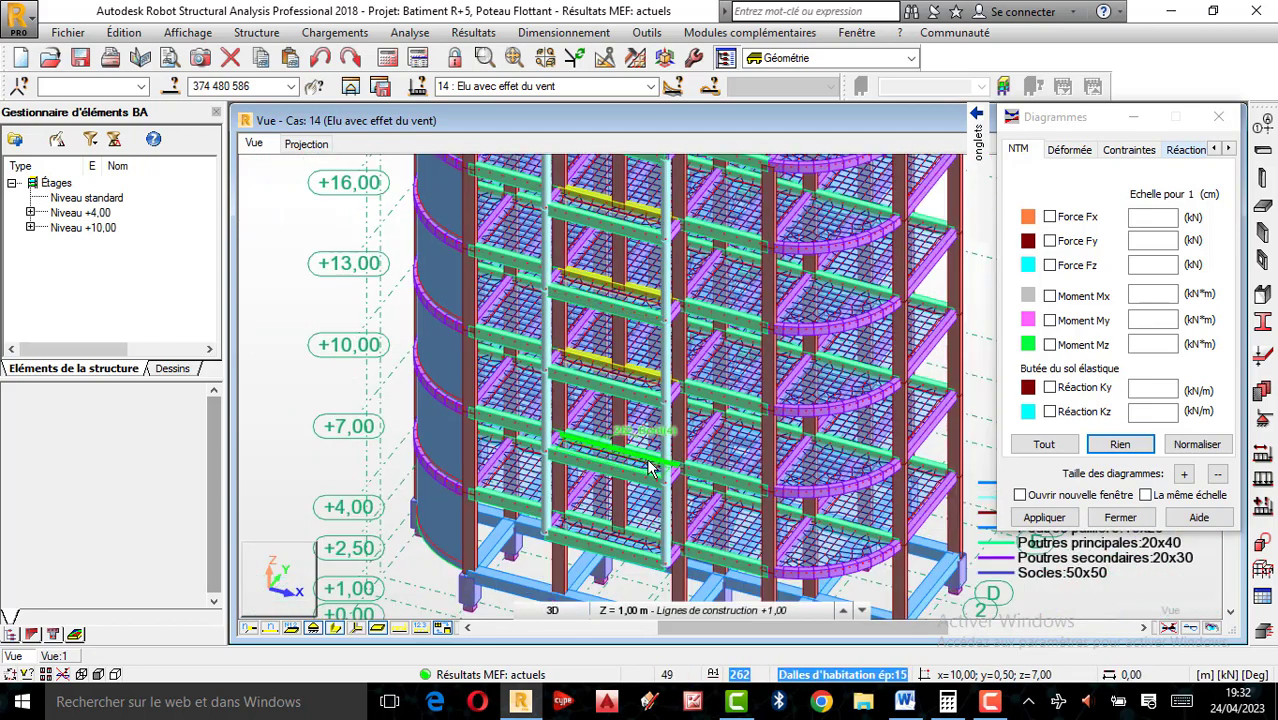
{"action": "scroll", "coordinate": [645, 458], "scroll_direction": "up", "scroll_amount": 2}
{"action": "scroll", "coordinate": [643, 425], "scroll_direction": "down", "scroll_amount": 2}
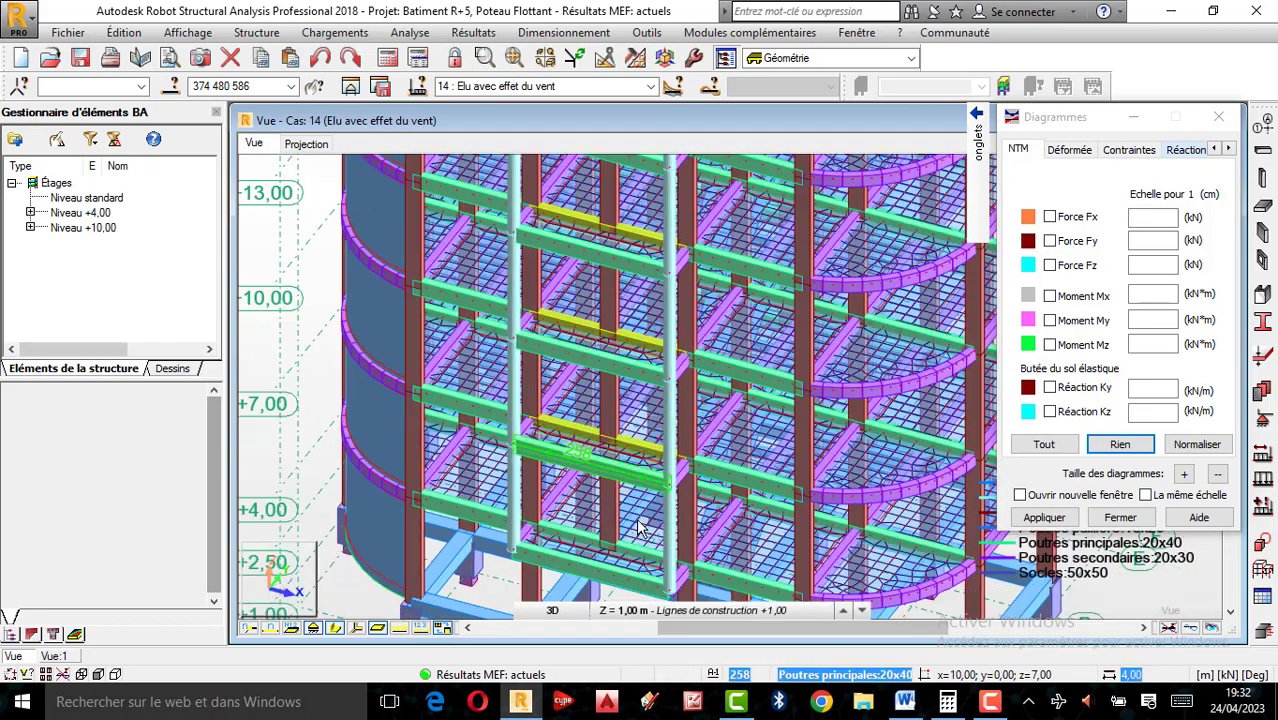
{"action": "scroll", "coordinate": [632, 558], "scroll_direction": "up", "scroll_amount": 1}
{"action": "scroll", "coordinate": [670, 483], "scroll_direction": "down", "scroll_amount": 4}
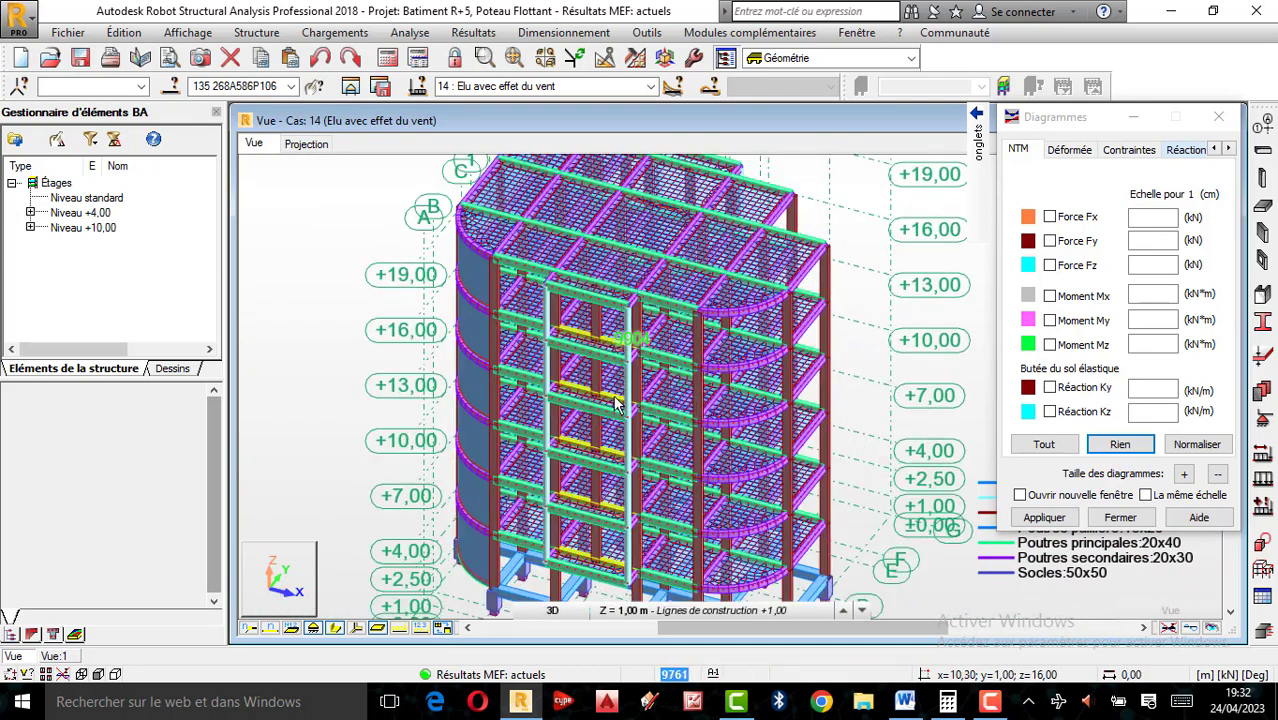
Add main beam 583 at +16,00, just behind the round columns on the building's opposite face, to the selection.
{"action": "right_click", "coordinate": [860, 292]}
{"action": "left_click", "coordinate": [805, 362]}
{"action": "left_click_drag", "start_coordinate": [788, 365], "coordinate": [653, 362]}
{"action": "scroll", "coordinate": [790, 420], "scroll_direction": "up", "scroll_amount": 5}
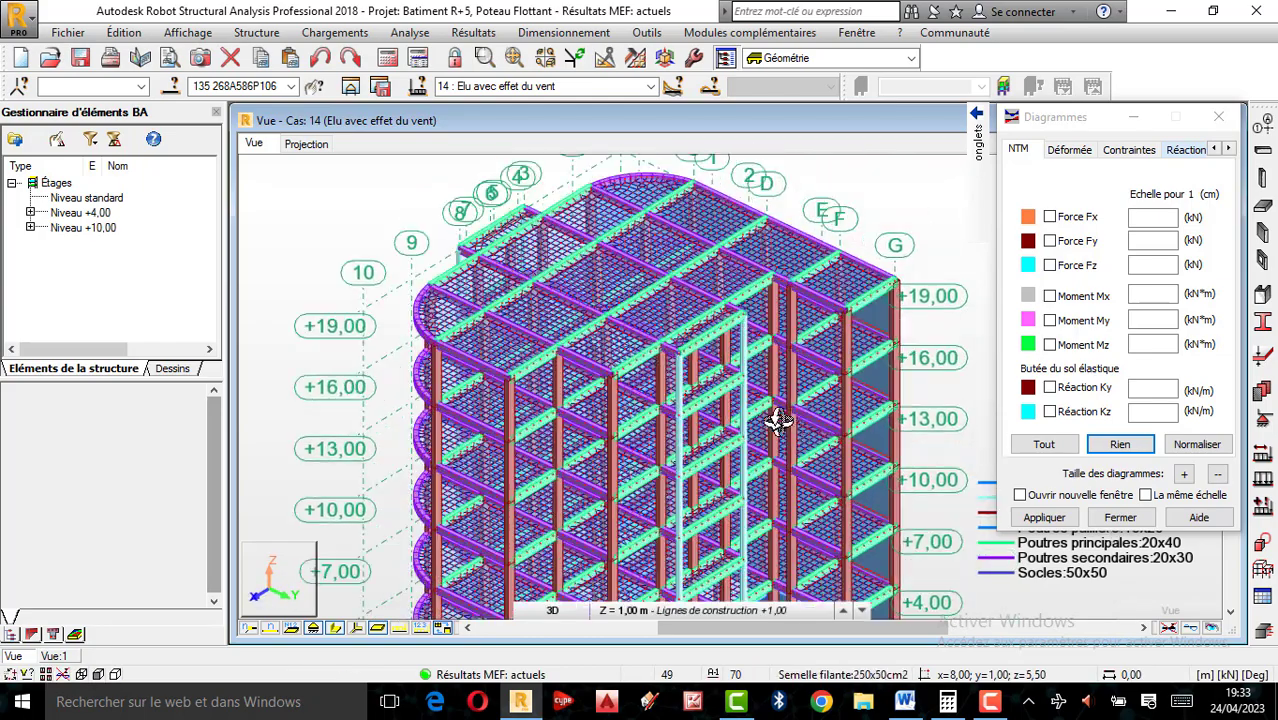
{"action": "right_click", "coordinate": [831, 310]}
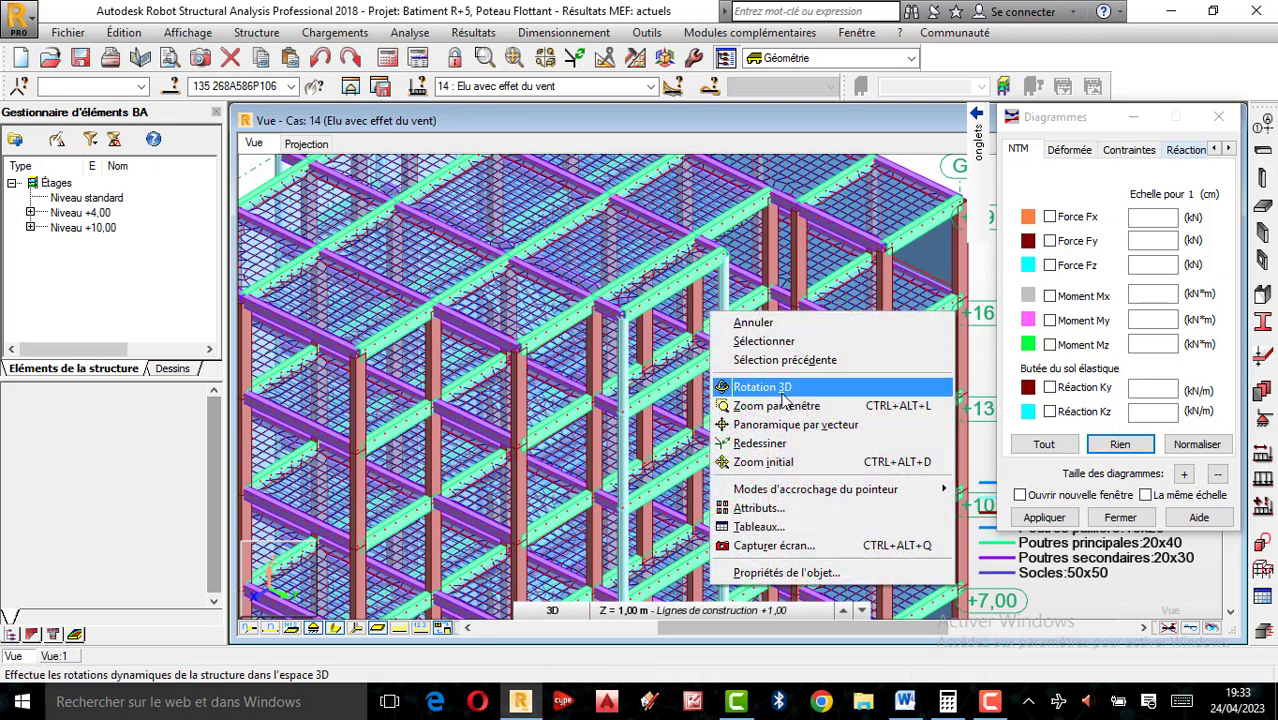
{"action": "left_click", "coordinate": [763, 341]}
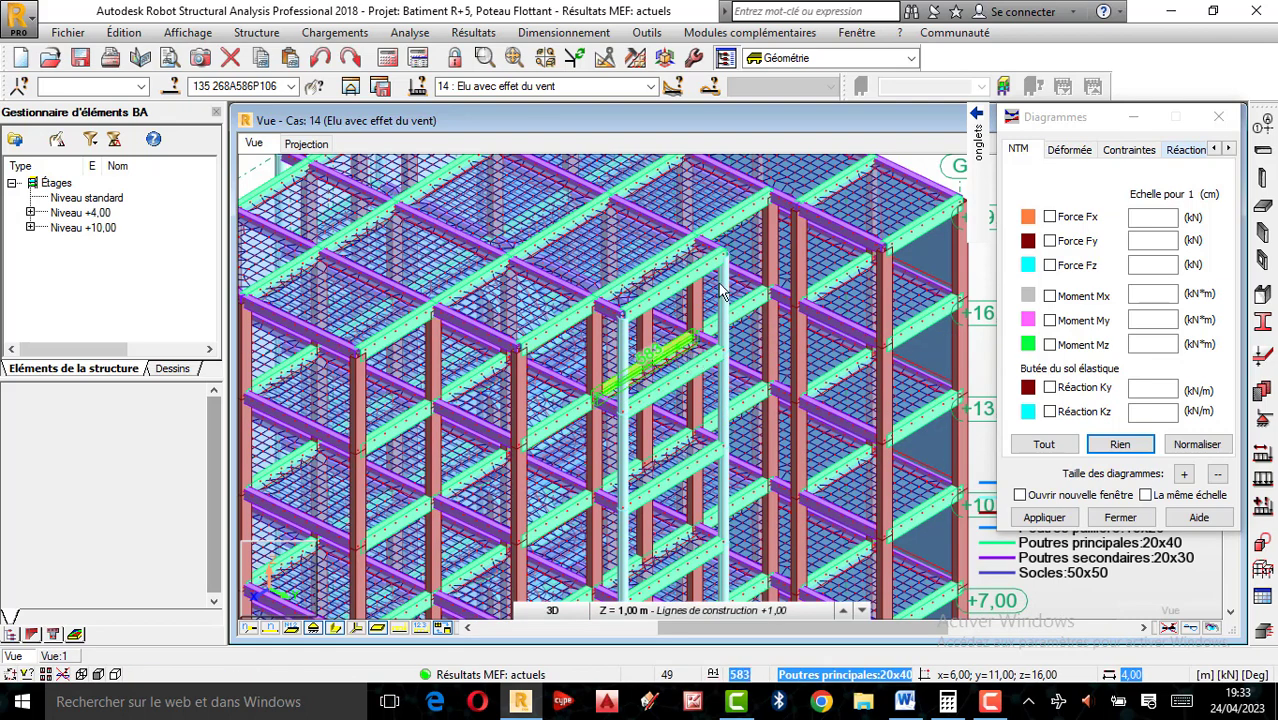
{"action": "scroll", "coordinate": [722, 290], "scroll_direction": "down", "scroll_amount": 4}
{"action": "scroll", "coordinate": [677, 400], "scroll_direction": "up", "scroll_amount": 6}
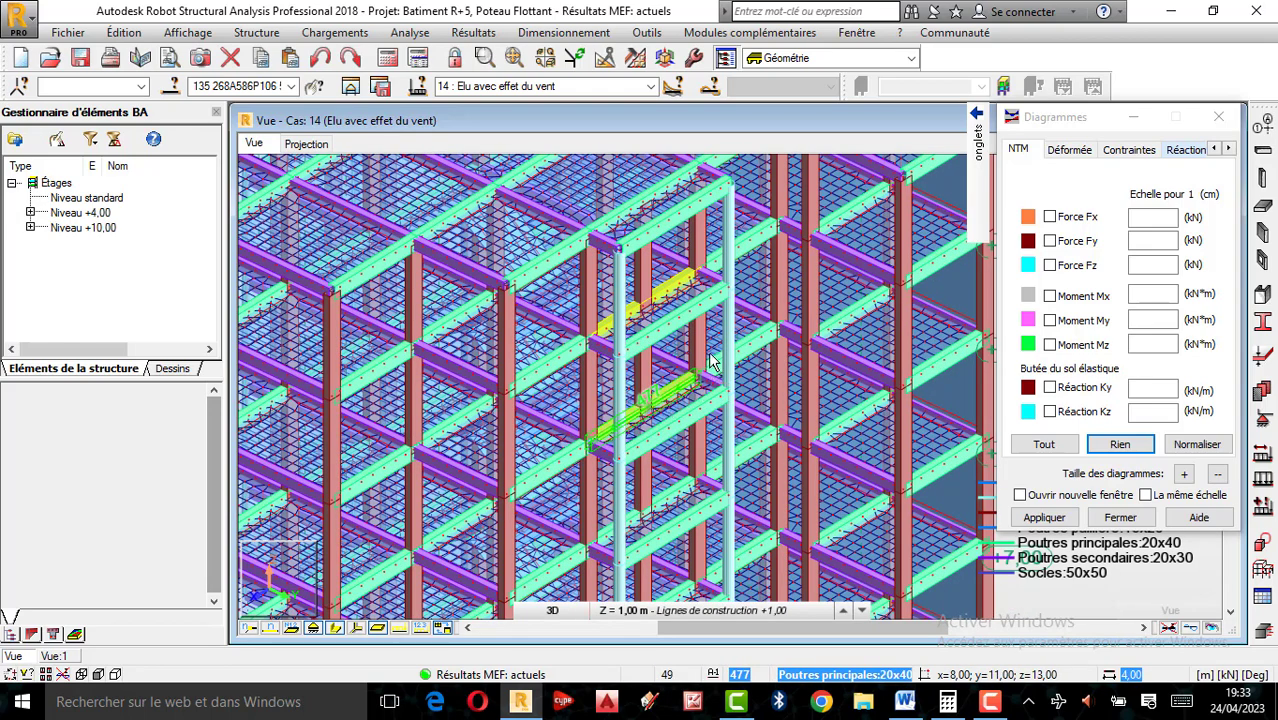
Add main beams 477, 371, 265 and 132, behind the same round columns from +13,00 down to +4,00, to the selection.
{"action": "scroll", "coordinate": [690, 400], "scroll_direction": "up", "scroll_amount": 3}
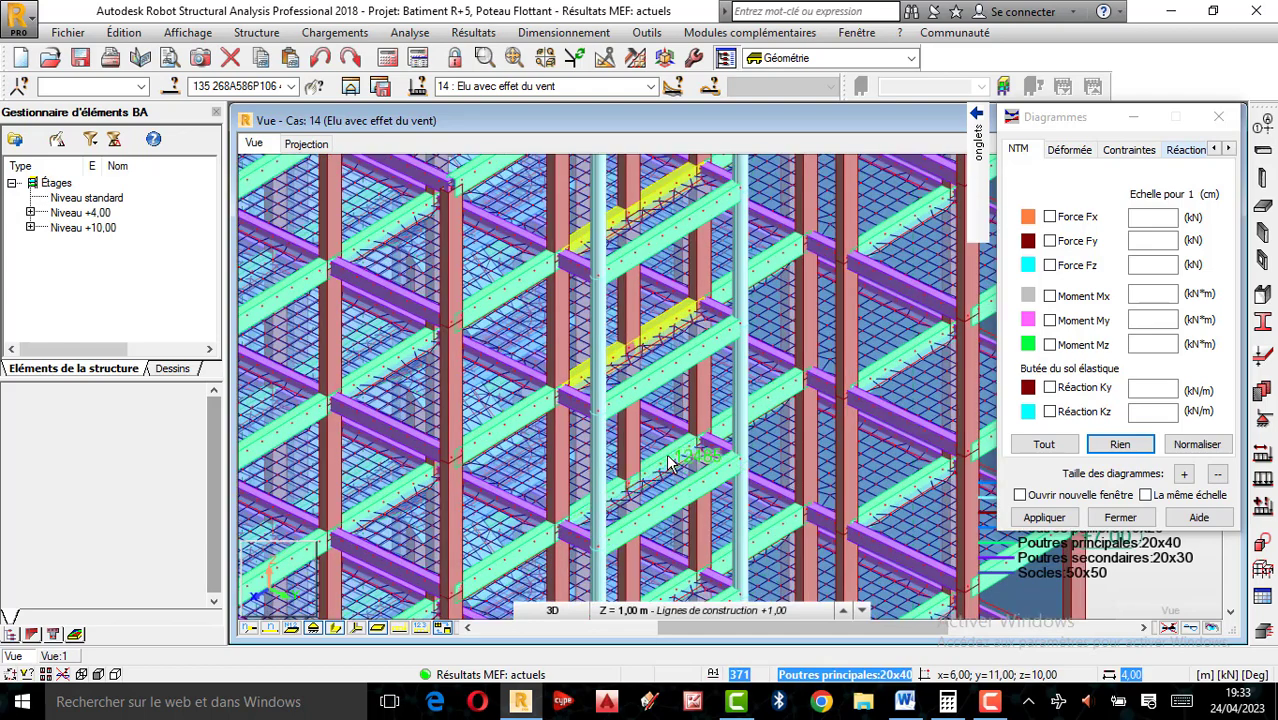
{"action": "scroll", "coordinate": [697, 455], "scroll_direction": "down", "scroll_amount": 3}
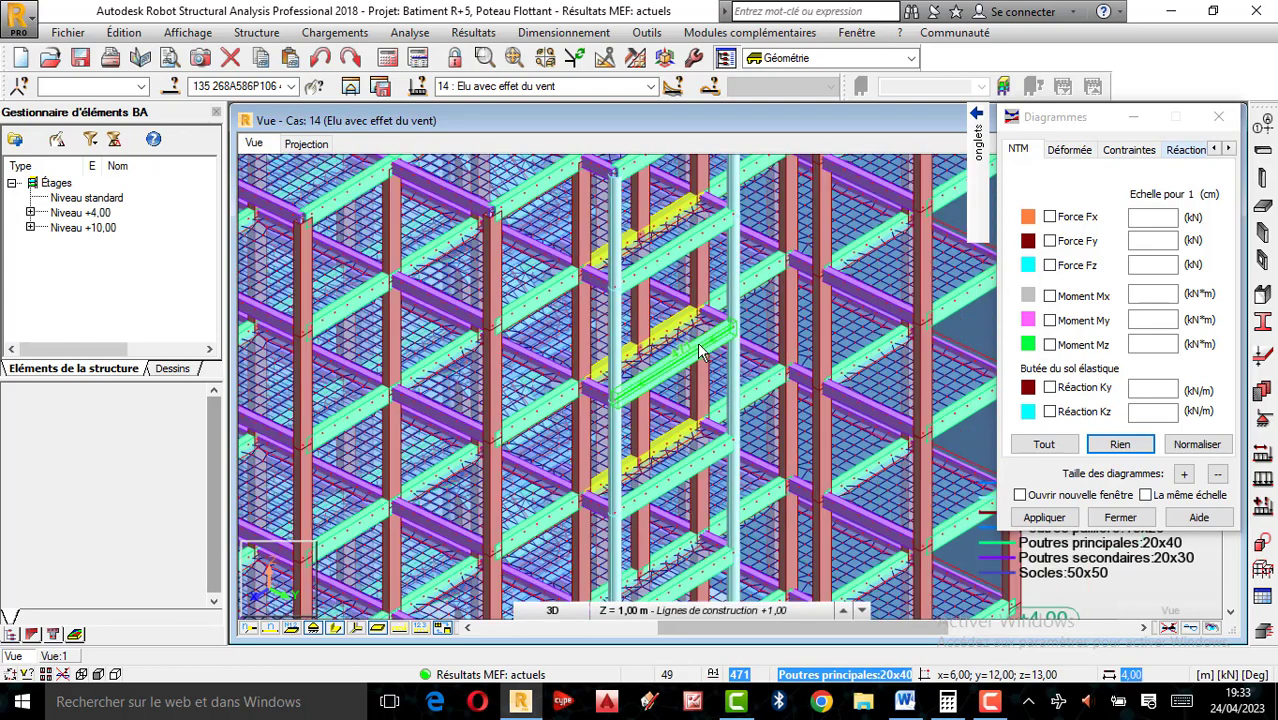
{"action": "scroll", "coordinate": [697, 350], "scroll_direction": "down", "scroll_amount": 2}
{"action": "scroll", "coordinate": [692, 463], "scroll_direction": "up", "scroll_amount": 4}
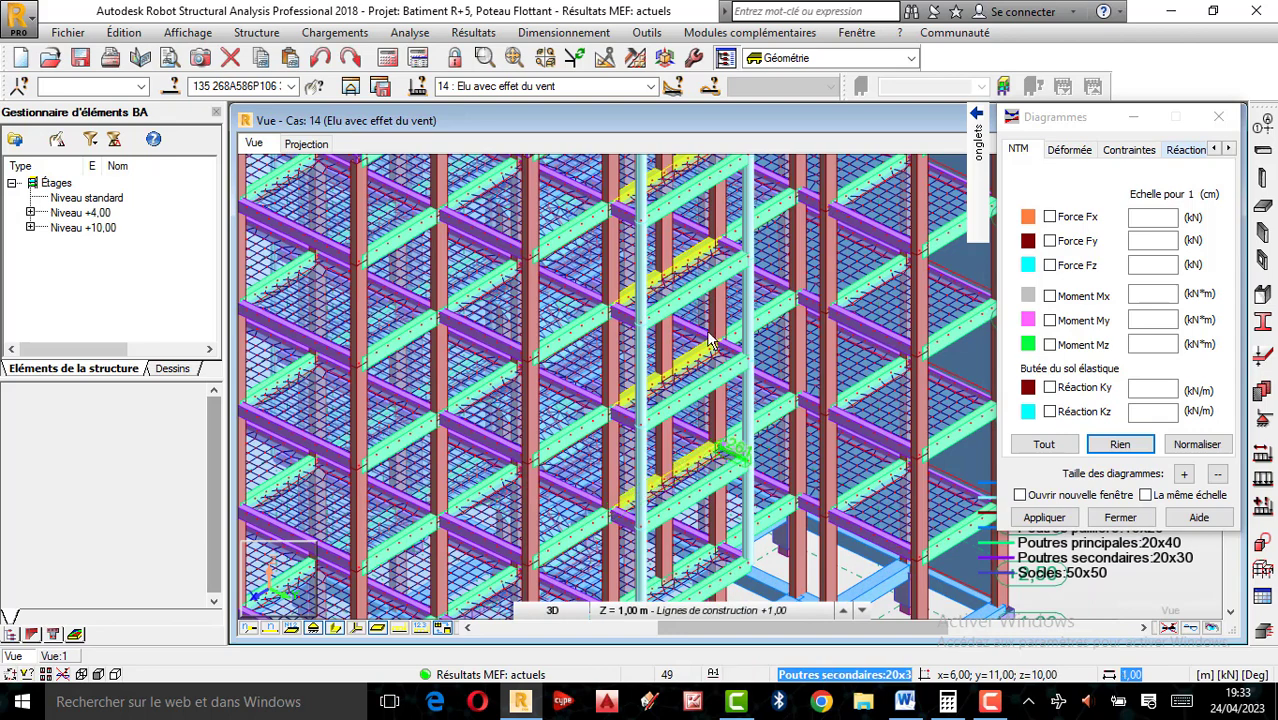
{"action": "scroll", "coordinate": [700, 535], "scroll_direction": "down", "scroll_amount": 2}
{"action": "scroll", "coordinate": [700, 535], "scroll_direction": "up", "scroll_amount": 2}
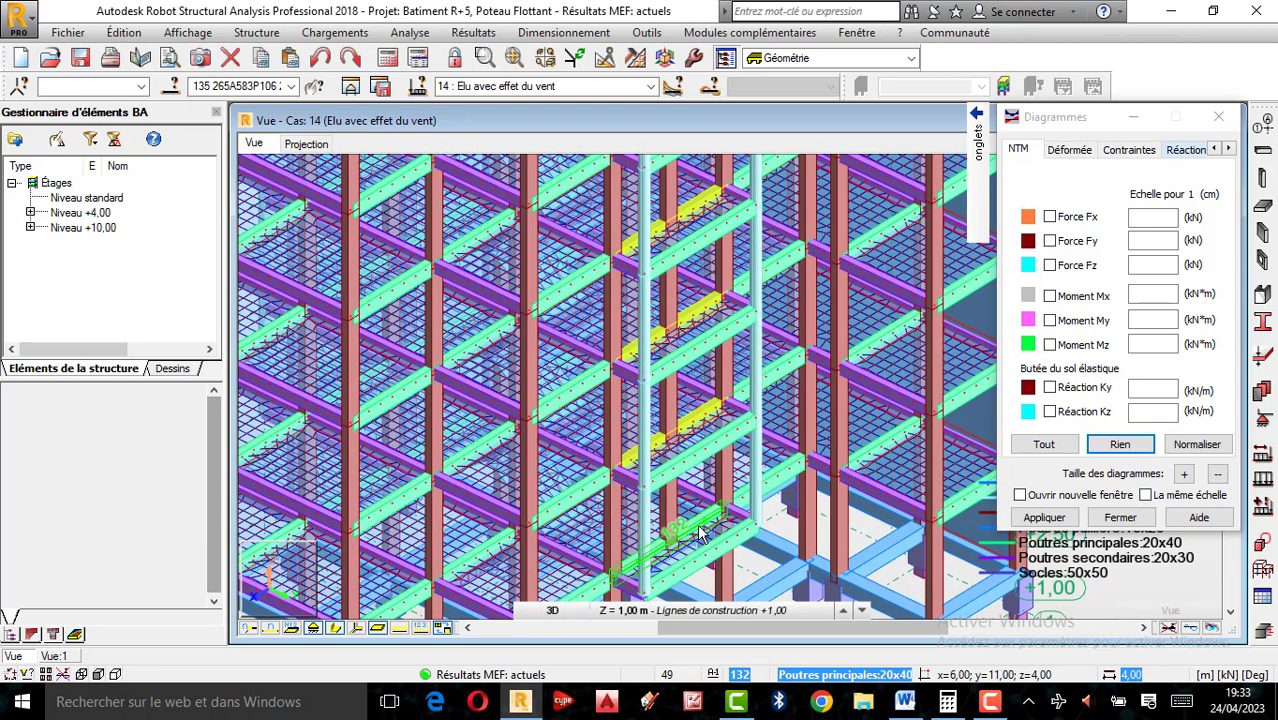
{"action": "scroll", "coordinate": [729, 447], "scroll_direction": "up", "scroll_amount": 2}
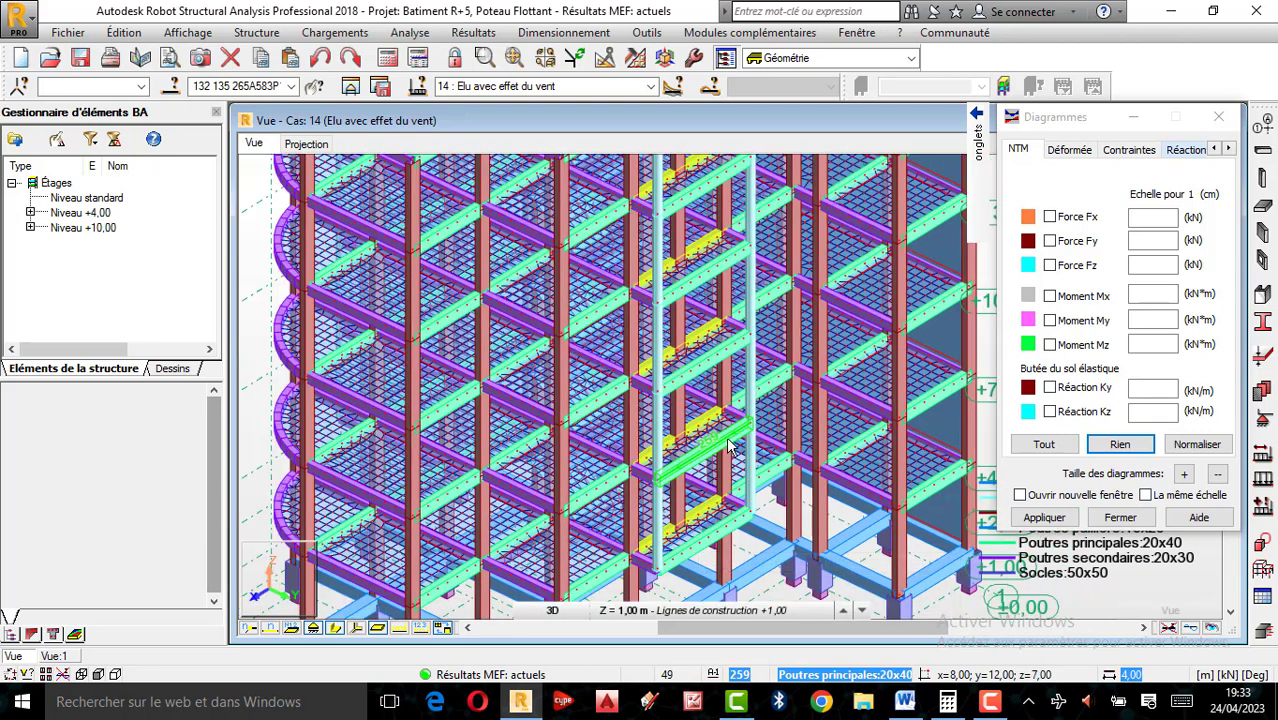
Isolate the ten selected main beams in a separate maximized view, after turning the model to check the selection.
{"action": "scroll", "coordinate": [729, 447], "scroll_direction": "down", "scroll_amount": 2}
{"action": "right_click", "coordinate": [319, 271]}
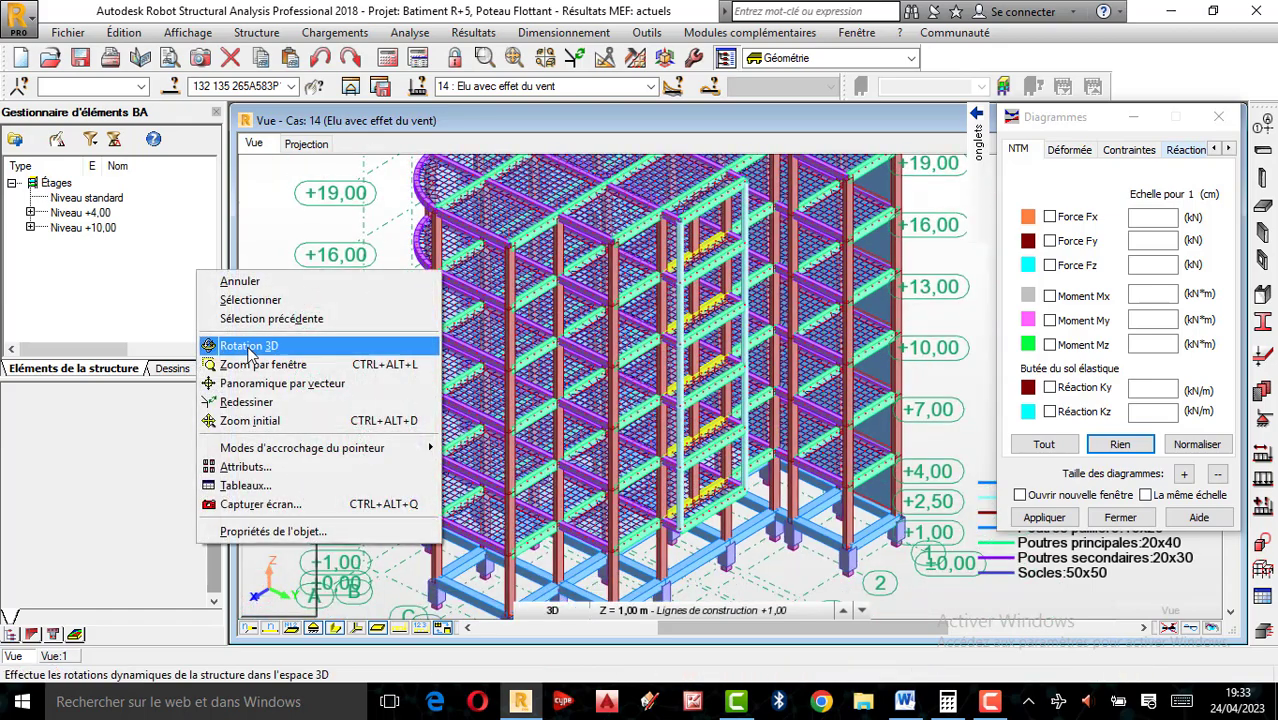
{"action": "left_click", "coordinate": [249, 346]}
{"action": "left_click_drag", "start_coordinate": [620, 360], "coordinate": [645, 402]}
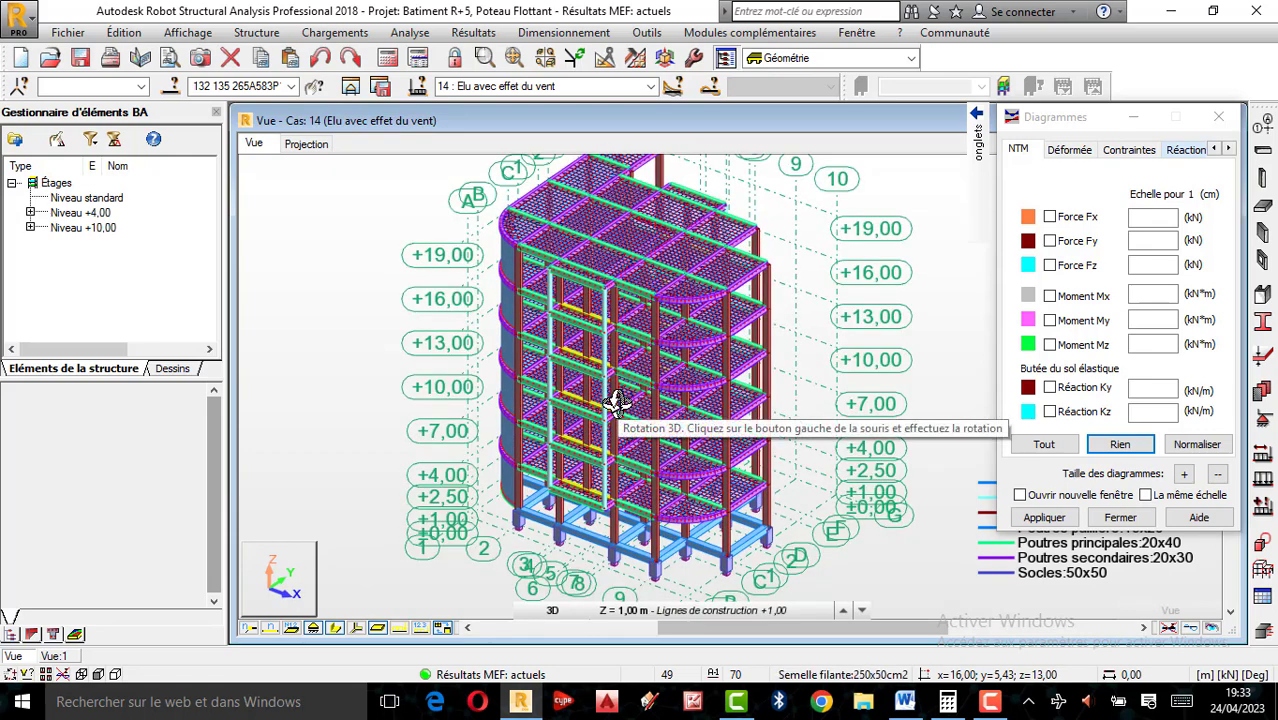
{"action": "left_click", "coordinate": [351, 88]}
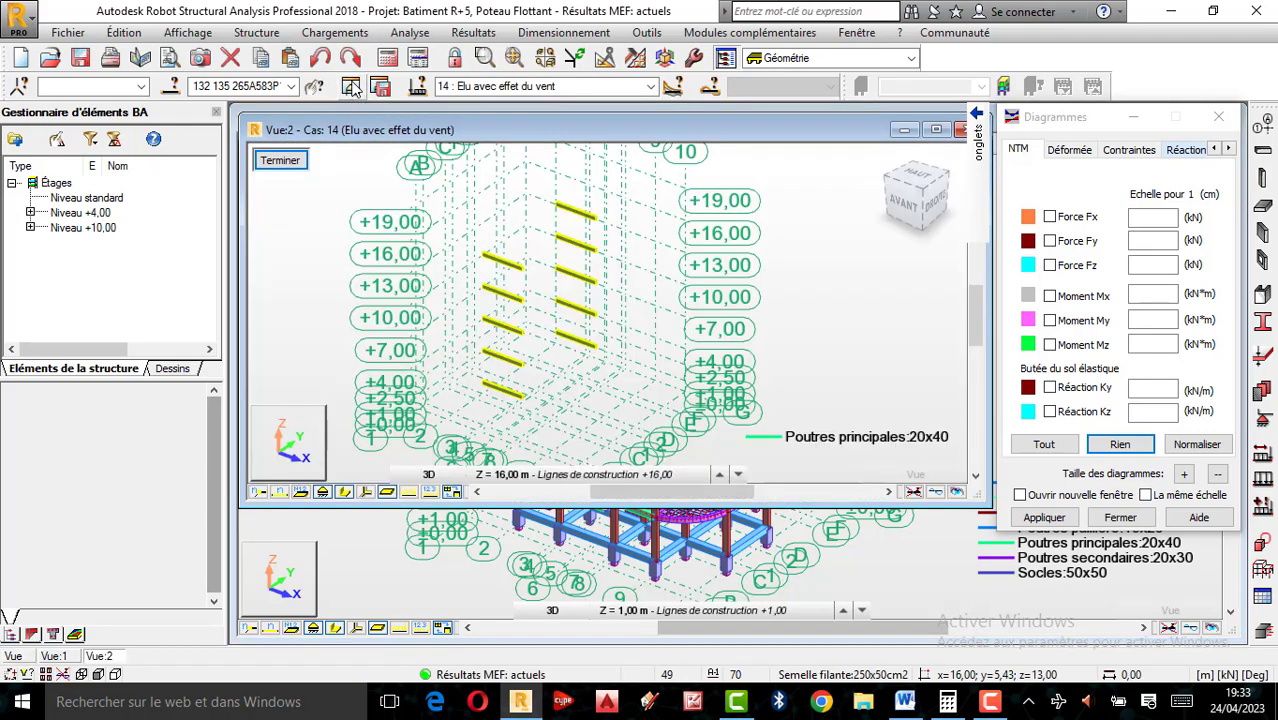
{"action": "mouse_move", "coordinate": [976, 138]}
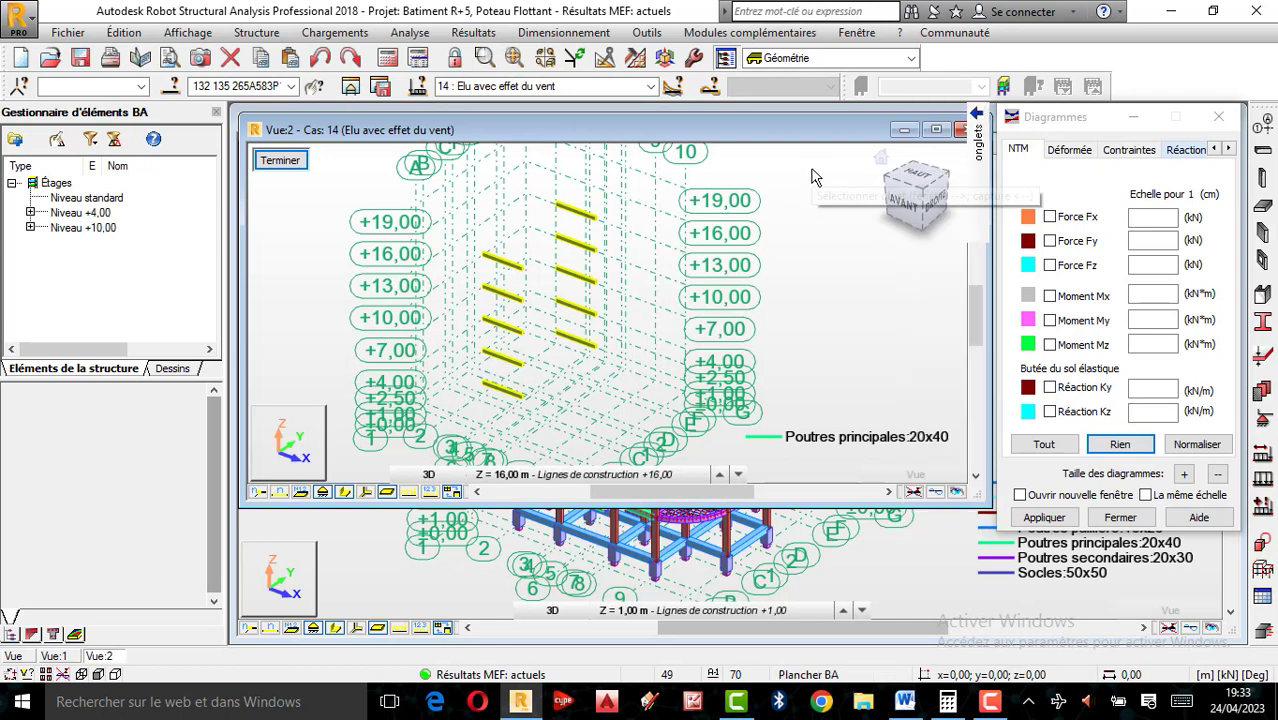
{"action": "scroll", "coordinate": [590, 245], "scroll_direction": "up", "scroll_amount": 1}
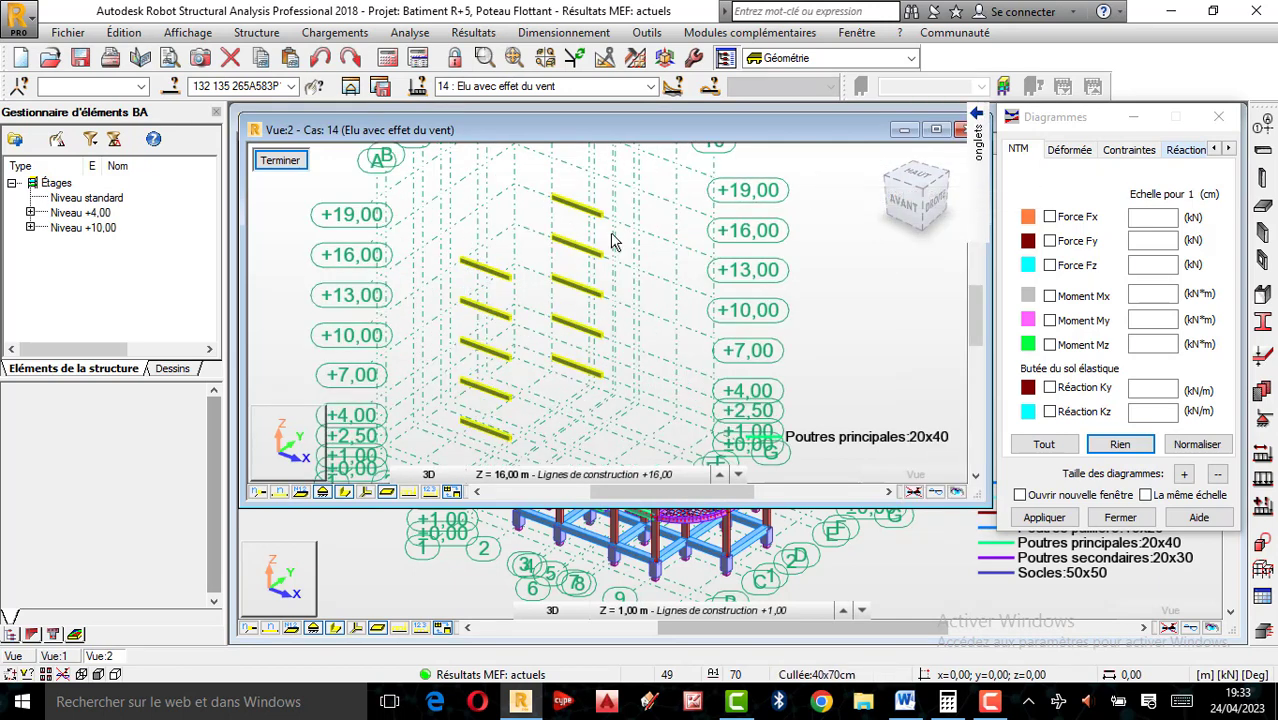
{"action": "left_click", "coordinate": [938, 132]}
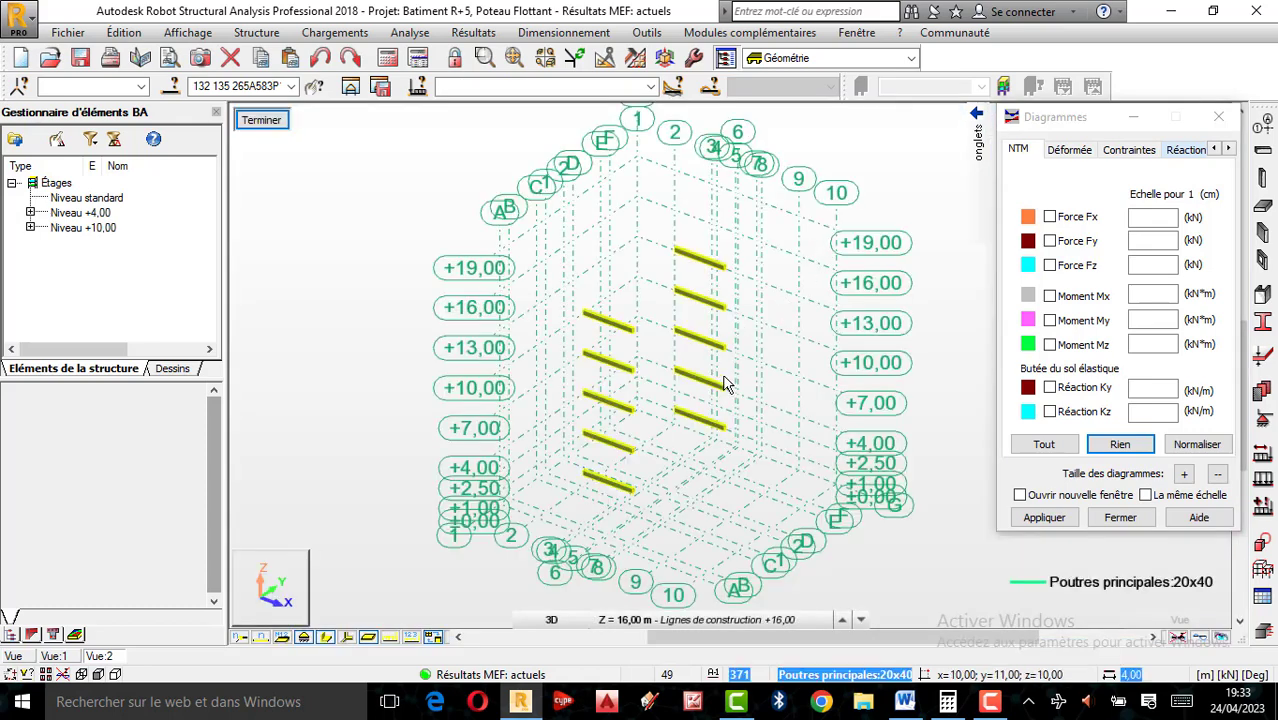
Display the normalised moment Mx diagrams on the isolated beams and examine them around beam 586 at +16,00.
{"action": "left_click", "coordinate": [1050, 297]}
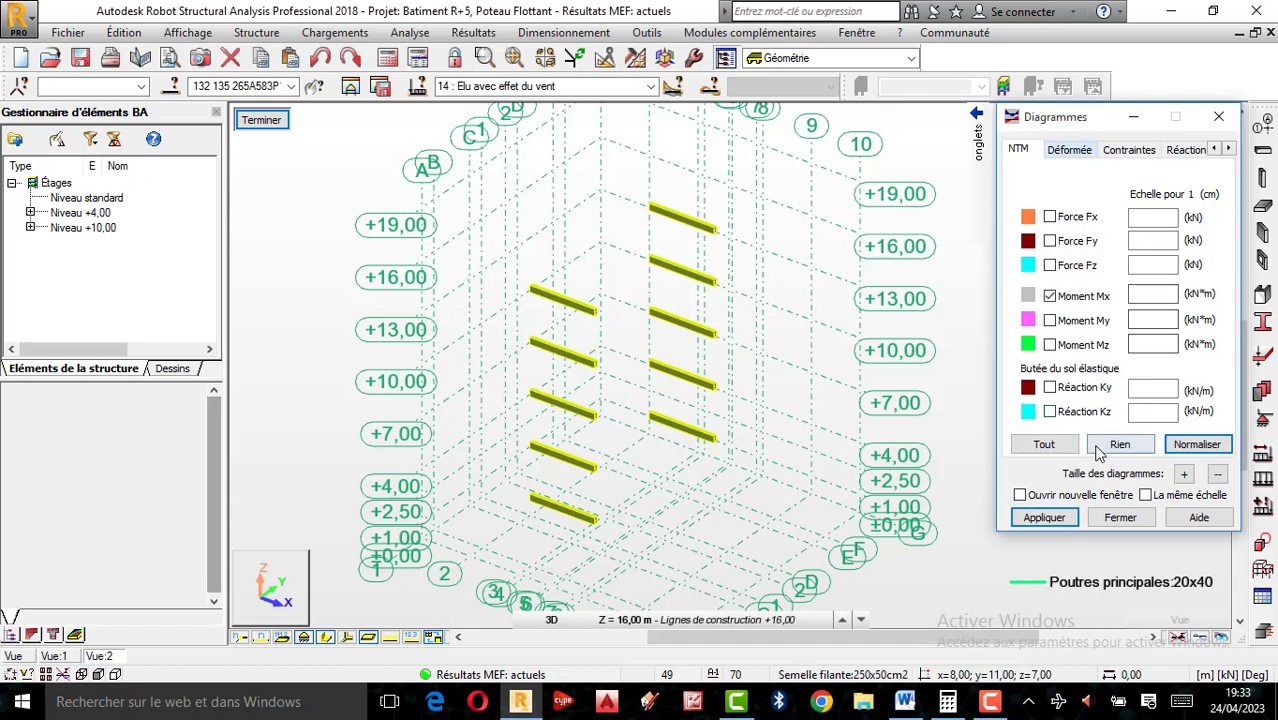
{"action": "left_click", "coordinate": [1045, 518]}
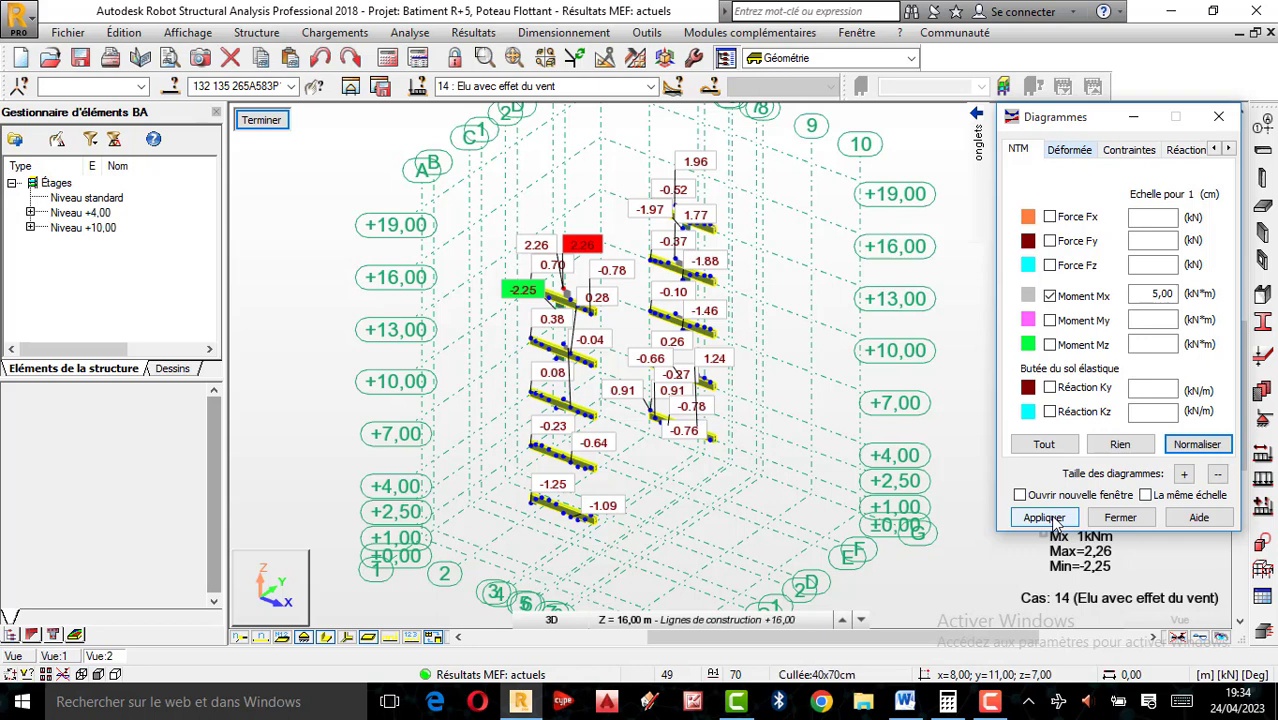
{"action": "left_click", "coordinate": [1024, 524]}
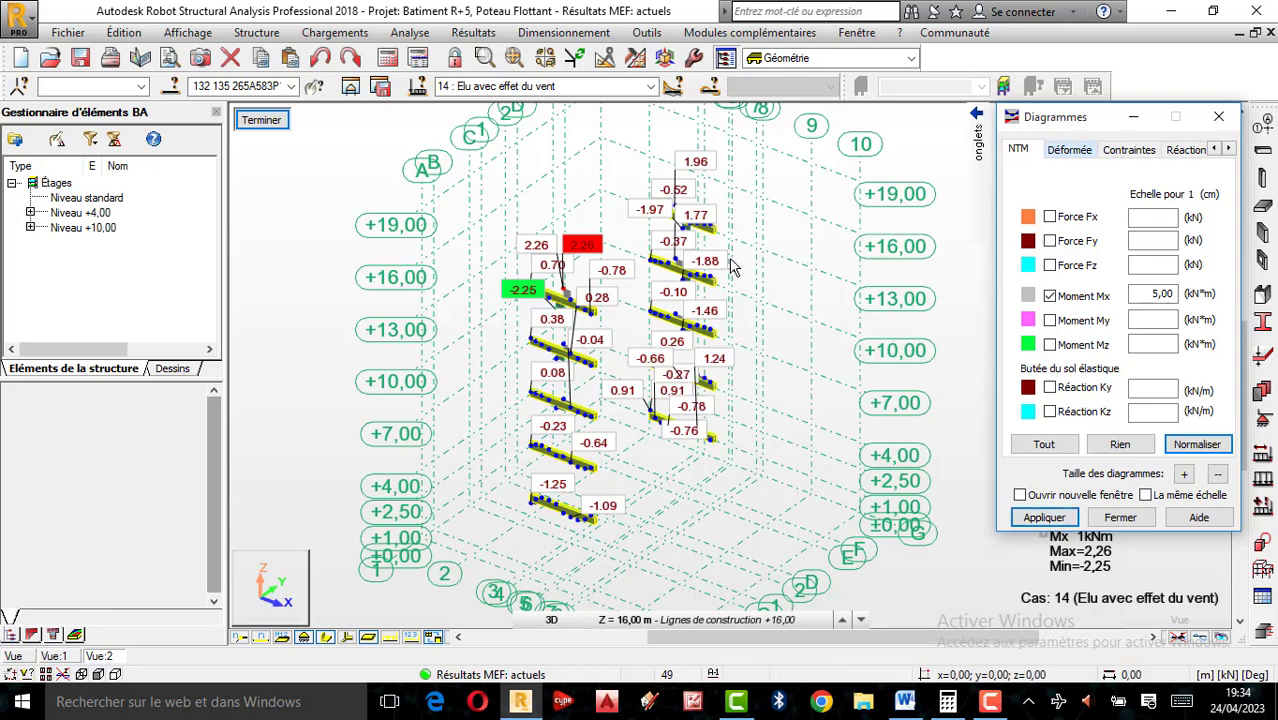
{"action": "scroll", "coordinate": [590, 300], "scroll_direction": "up", "scroll_amount": 2}
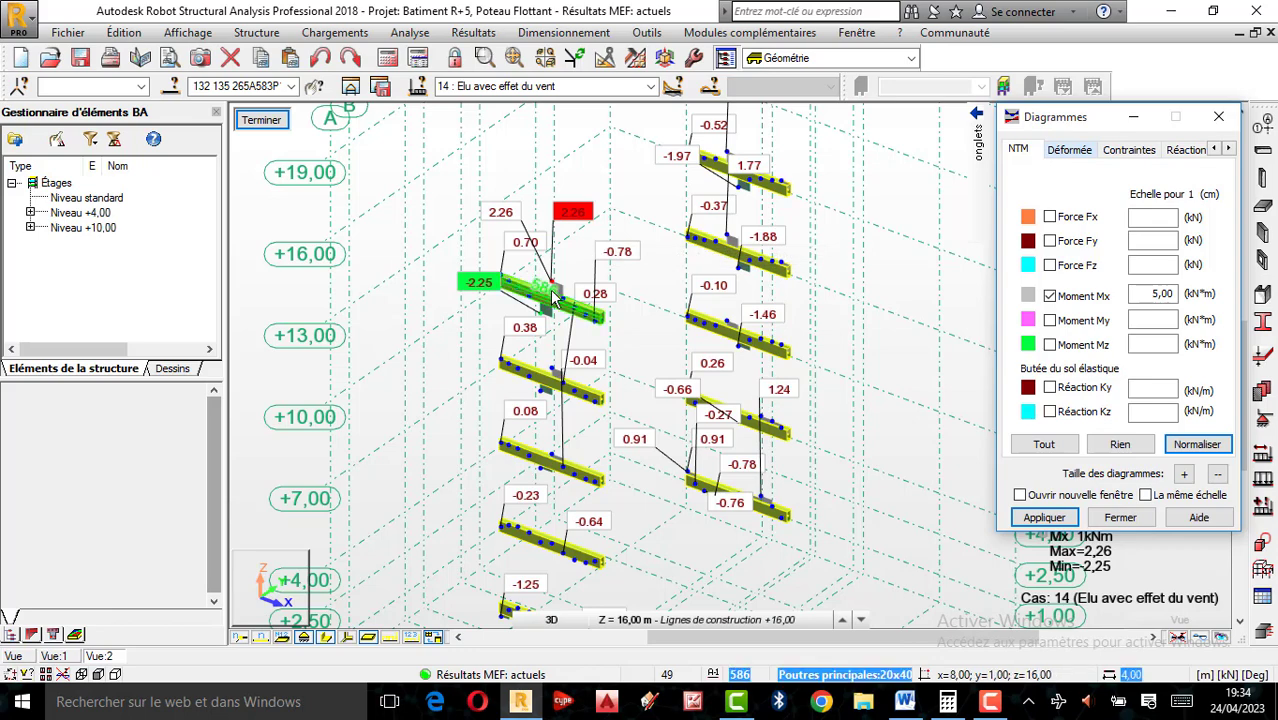
{"action": "scroll", "coordinate": [553, 297], "scroll_direction": "down", "scroll_amount": 2}
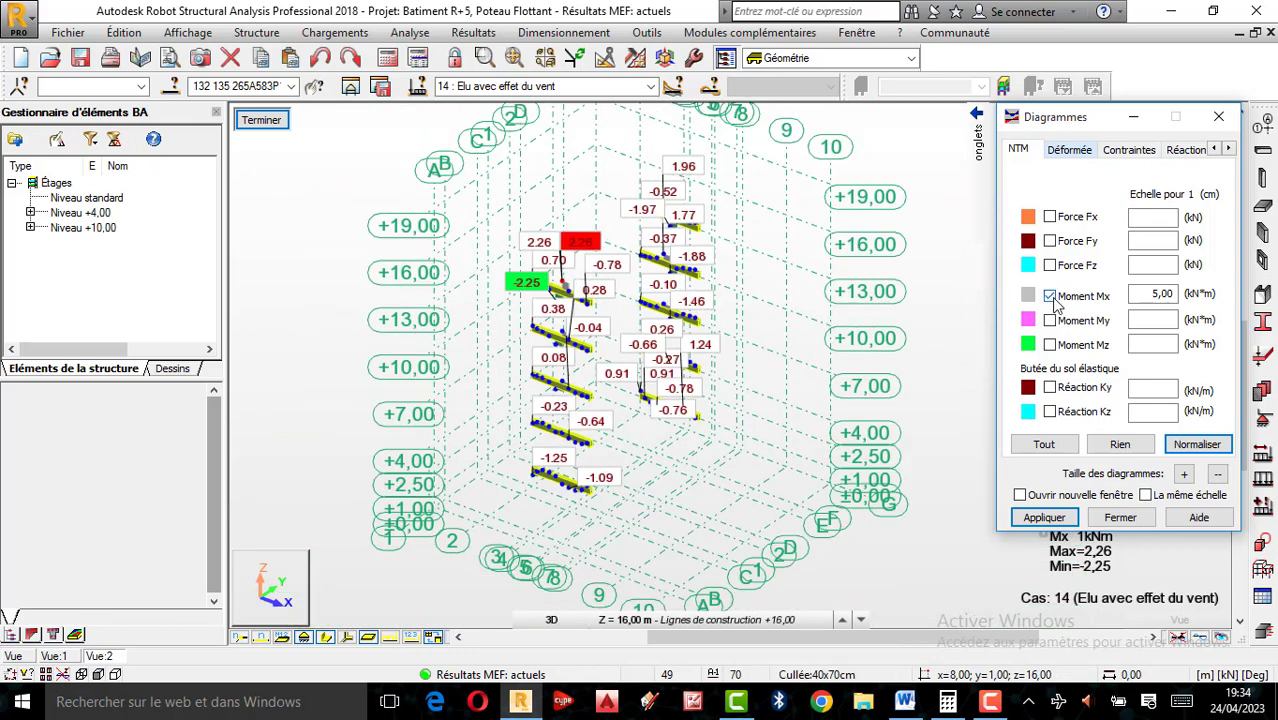
Replace the Mx diagrams on the isolated beams with Mz for a check, and finally with My only.
{"action": "left_click", "coordinate": [1050, 296]}
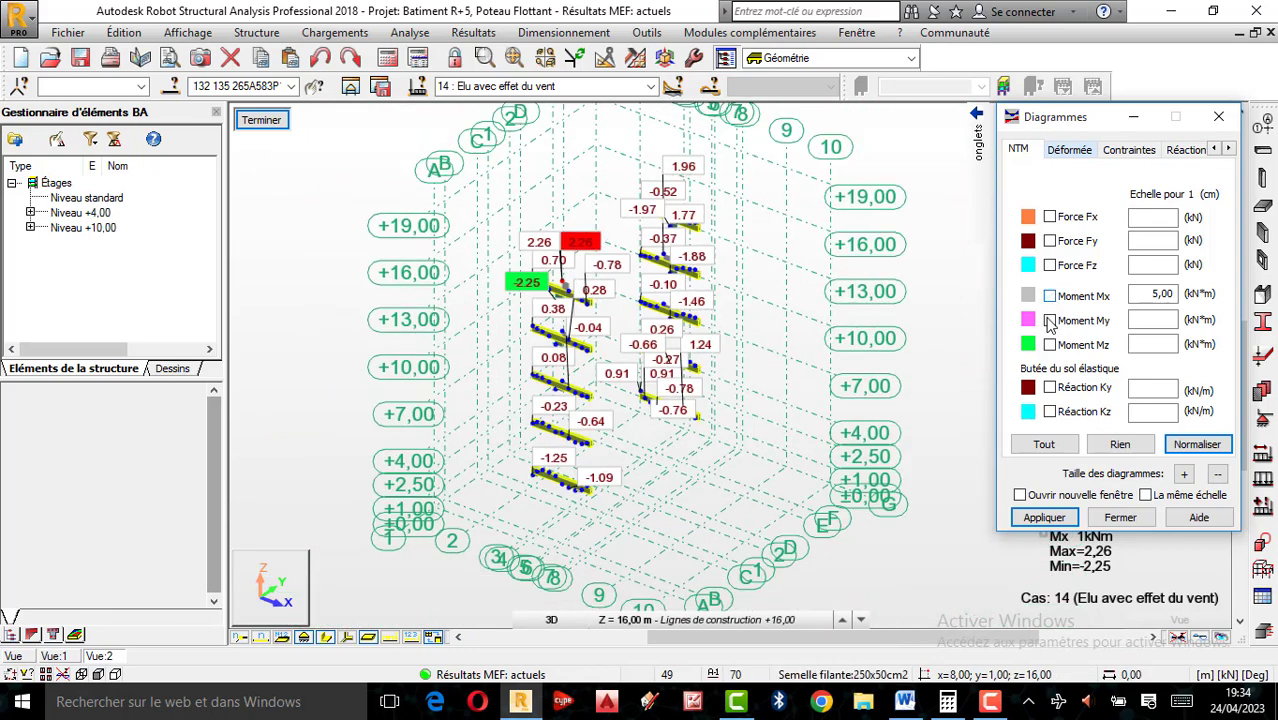
{"action": "left_click", "coordinate": [1054, 524]}
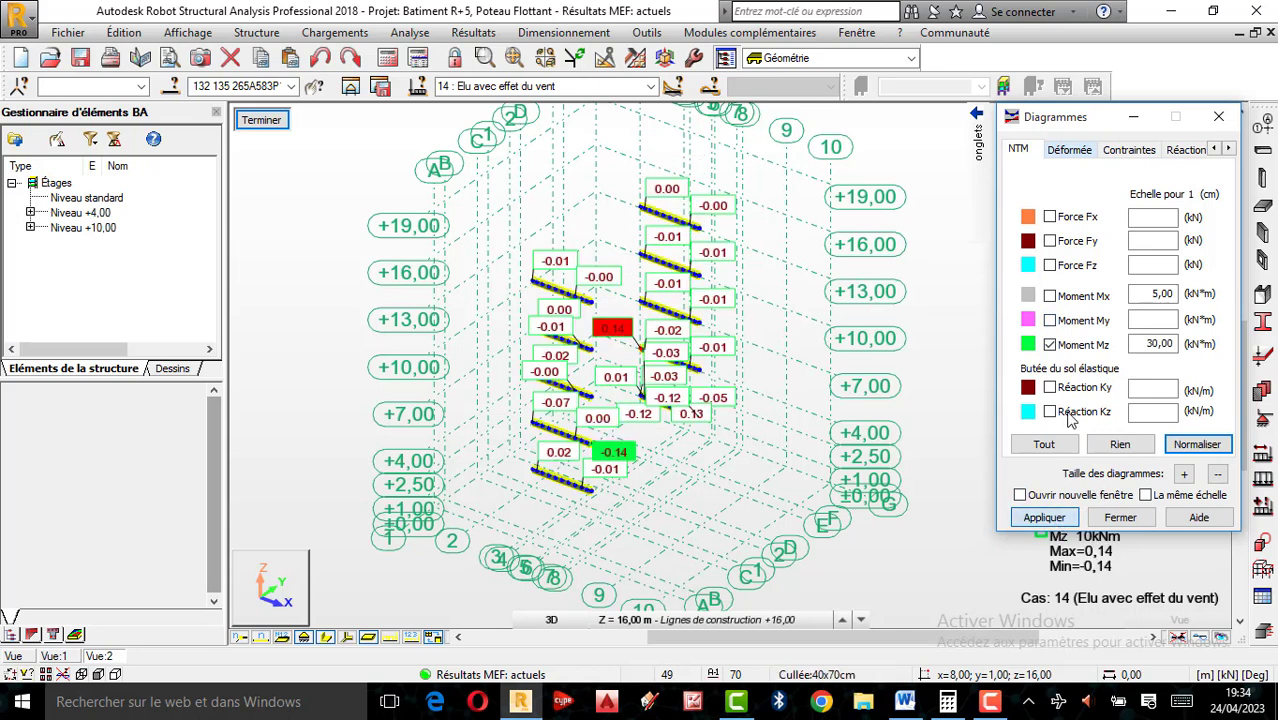
{"action": "left_click", "coordinate": [1050, 345]}
{"action": "left_click", "coordinate": [1044, 518]}
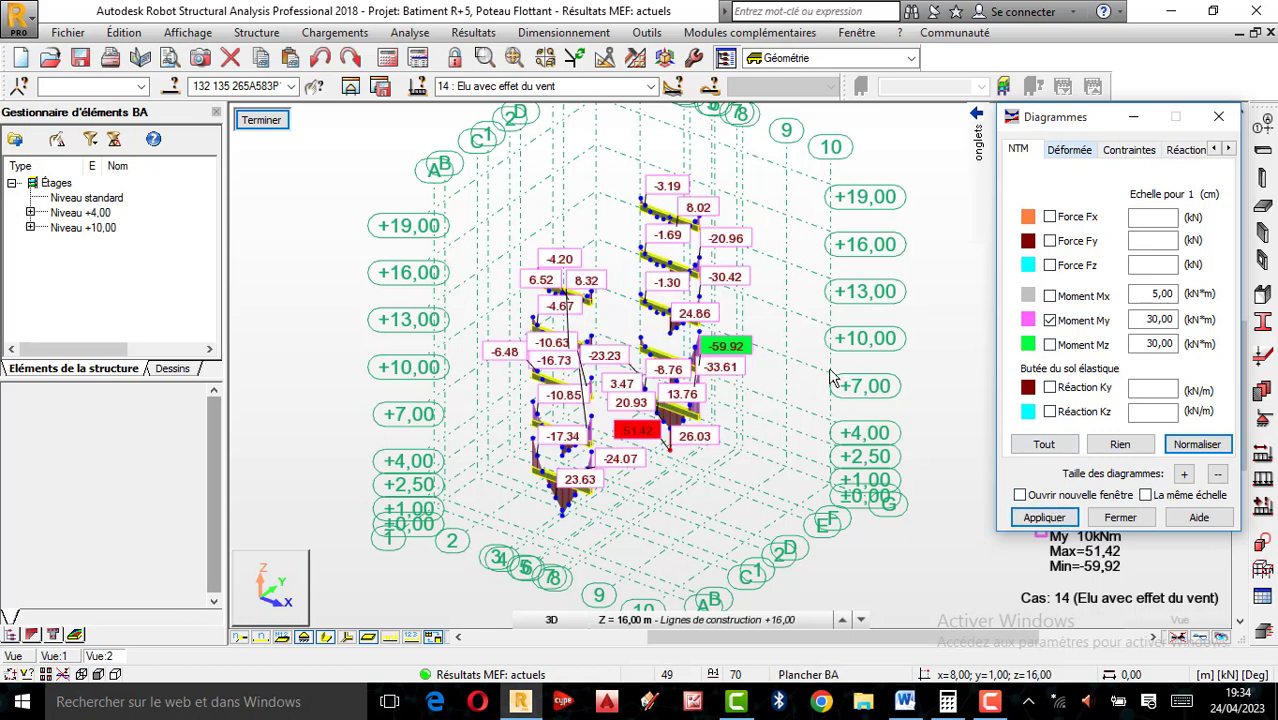
Rotate the isolated beams to their opposite side and examine the My diagrams on the lowest levels of both beam stacks.
{"action": "right_click", "coordinate": [703, 366]}
{"action": "left_click", "coordinate": [750, 449]}
{"action": "left_click_drag", "start_coordinate": [779, 437], "coordinate": [623, 434]}
{"action": "scroll", "coordinate": [663, 487], "scroll_direction": "up", "scroll_amount": 3}
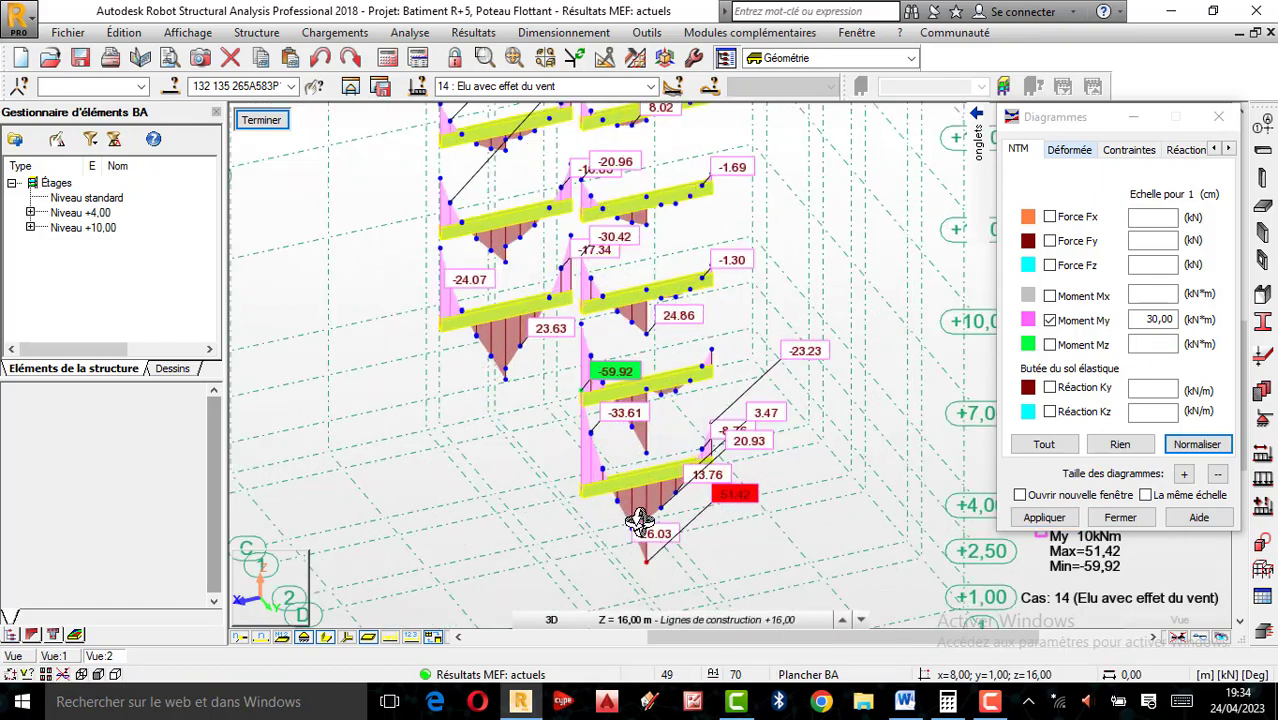
{"action": "scroll", "coordinate": [640, 517], "scroll_direction": "up", "scroll_amount": 4}
{"action": "scroll", "coordinate": [678, 475], "scroll_direction": "down", "scroll_amount": 2}
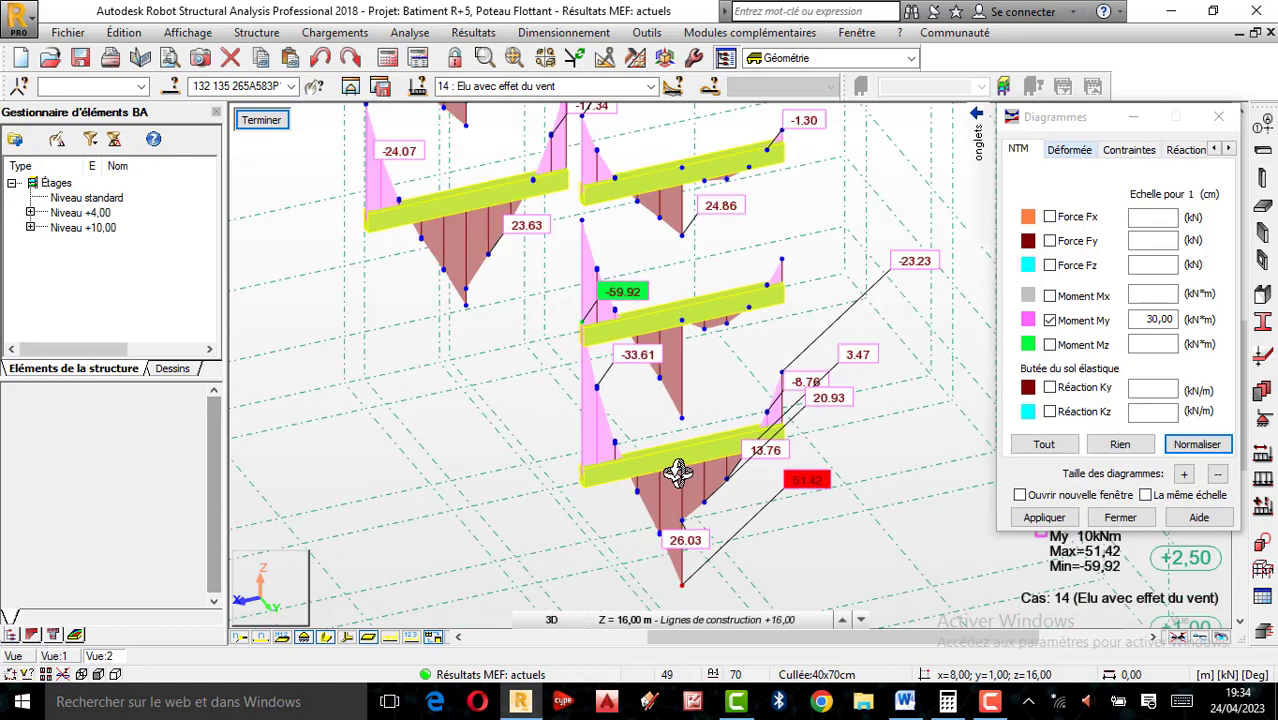
{"action": "scroll", "coordinate": [678, 473], "scroll_direction": "up", "scroll_amount": 4}
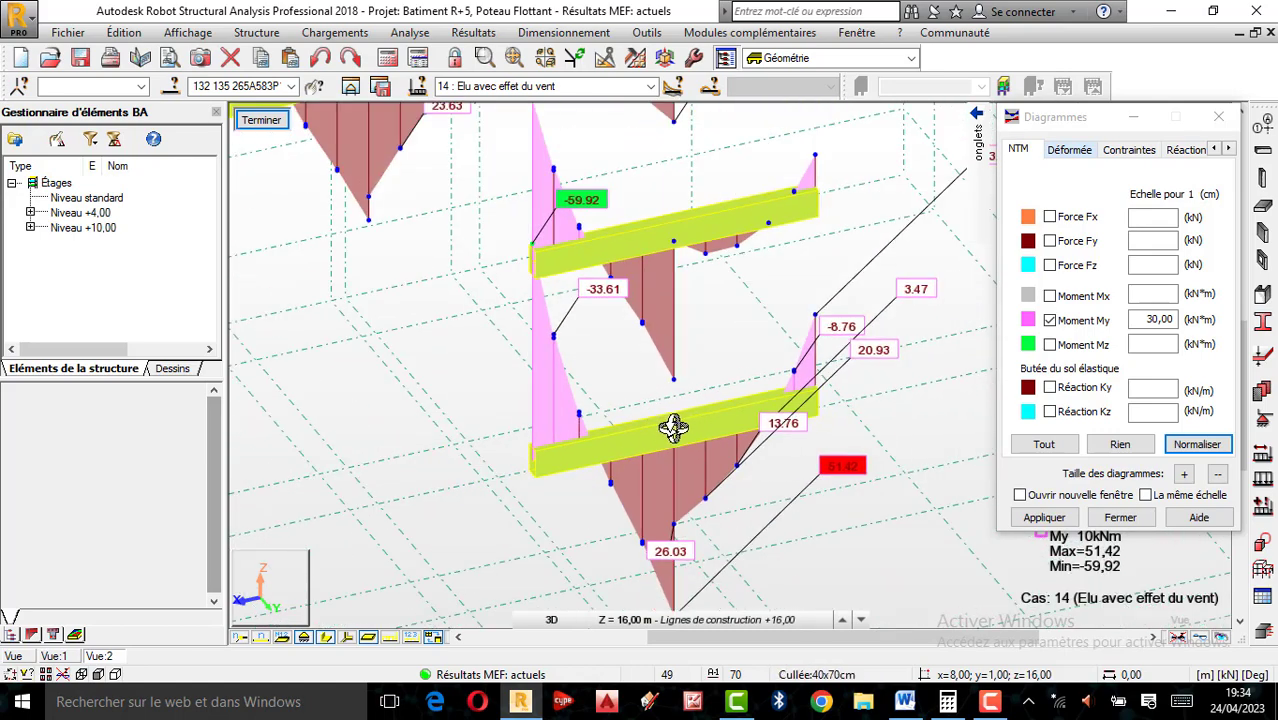
{"action": "scroll", "coordinate": [673, 428], "scroll_direction": "down", "scroll_amount": 4}
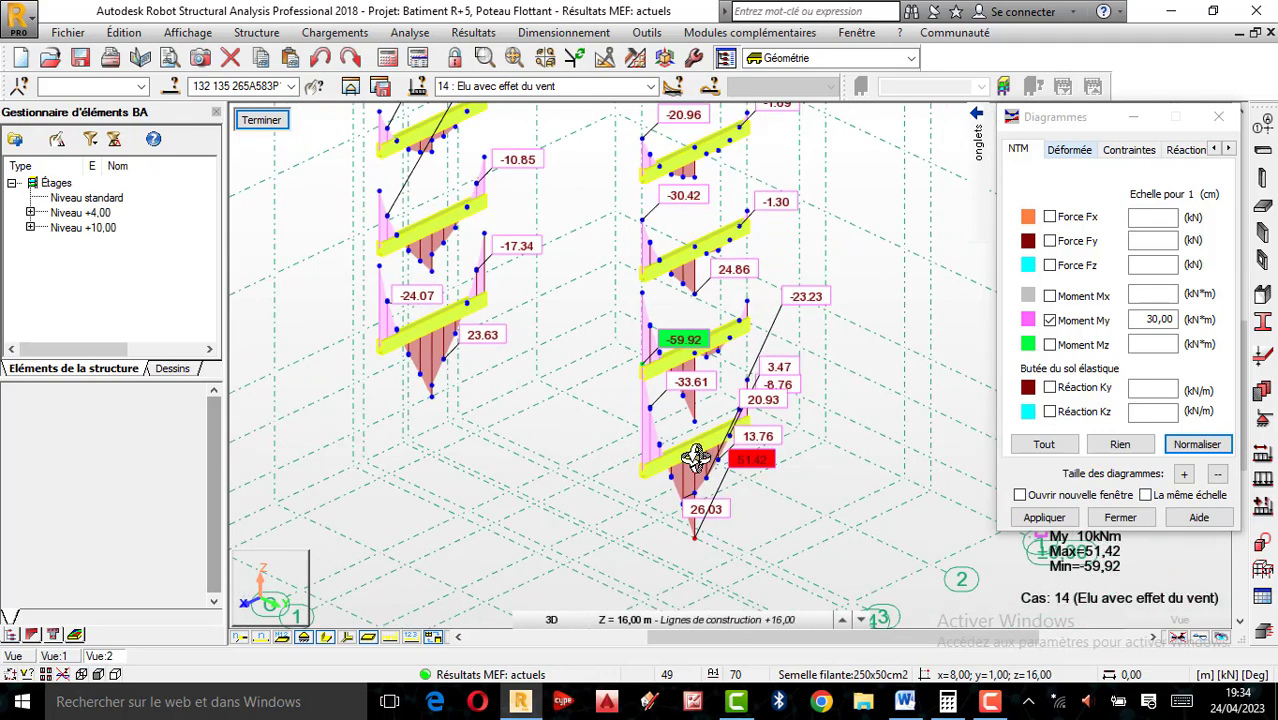
{"action": "scroll", "coordinate": [697, 457], "scroll_direction": "down", "scroll_amount": 3}
{"action": "scroll", "coordinate": [697, 279], "scroll_direction": "up", "scroll_amount": 2}
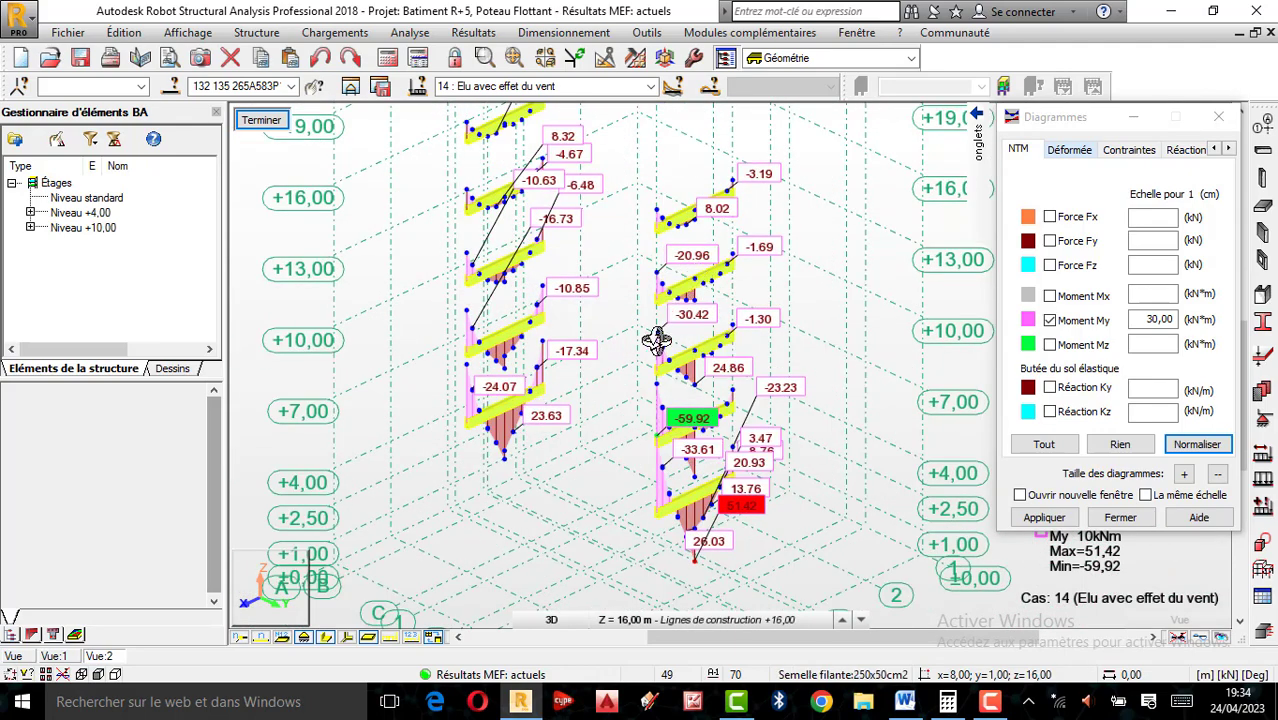
{"action": "scroll", "coordinate": [630, 402], "scroll_direction": "down", "scroll_amount": 3}
{"action": "scroll", "coordinate": [713, 434], "scroll_direction": "up", "scroll_amount": 4}
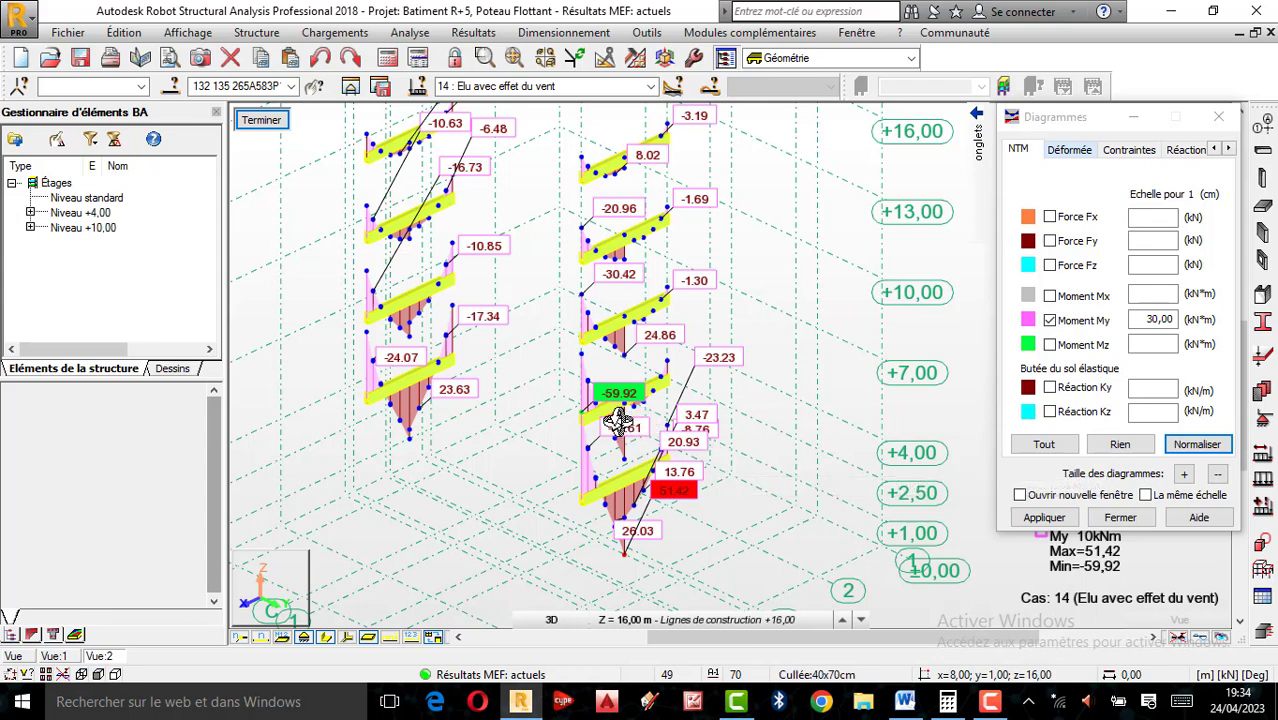
Compare the My span and support moments of the two lowest beams with those above, from several angles.
{"action": "left_click_drag", "start_coordinate": [618, 420], "coordinate": [560, 426]}
{"action": "scroll", "coordinate": [560, 428], "scroll_direction": "up", "scroll_amount": 3}
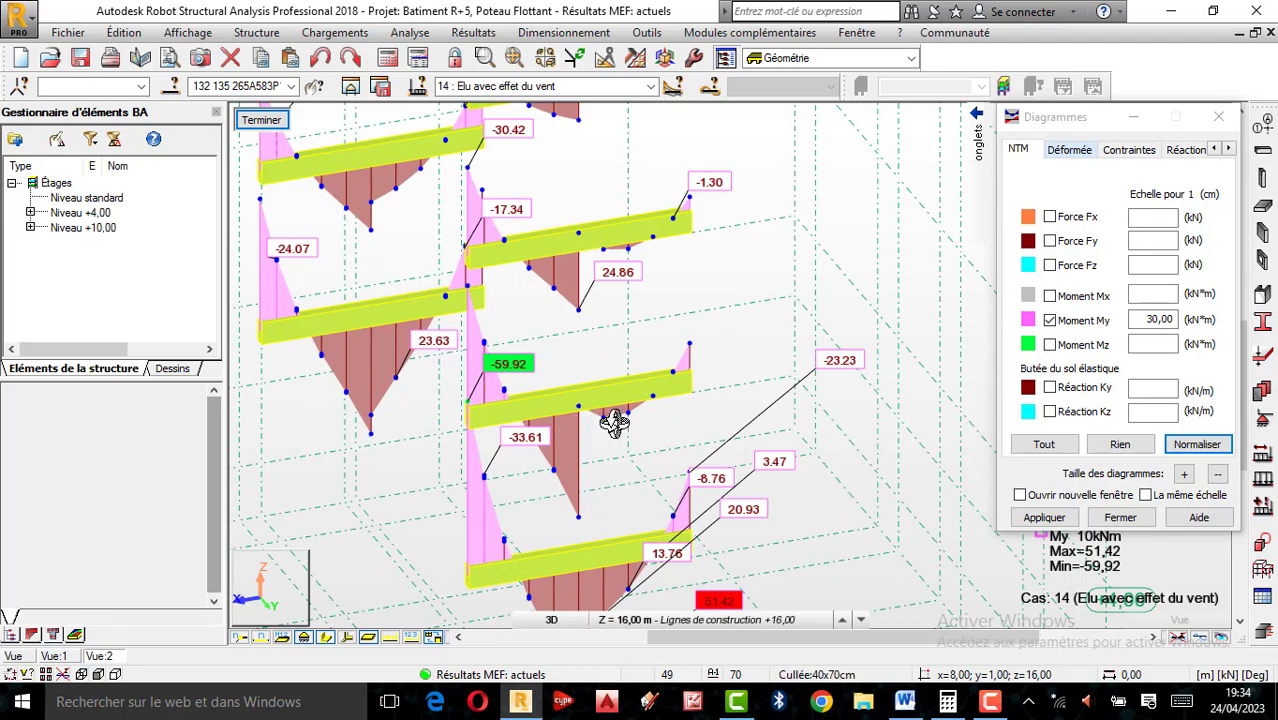
{"action": "scroll", "coordinate": [625, 412], "scroll_direction": "down", "scroll_amount": 2}
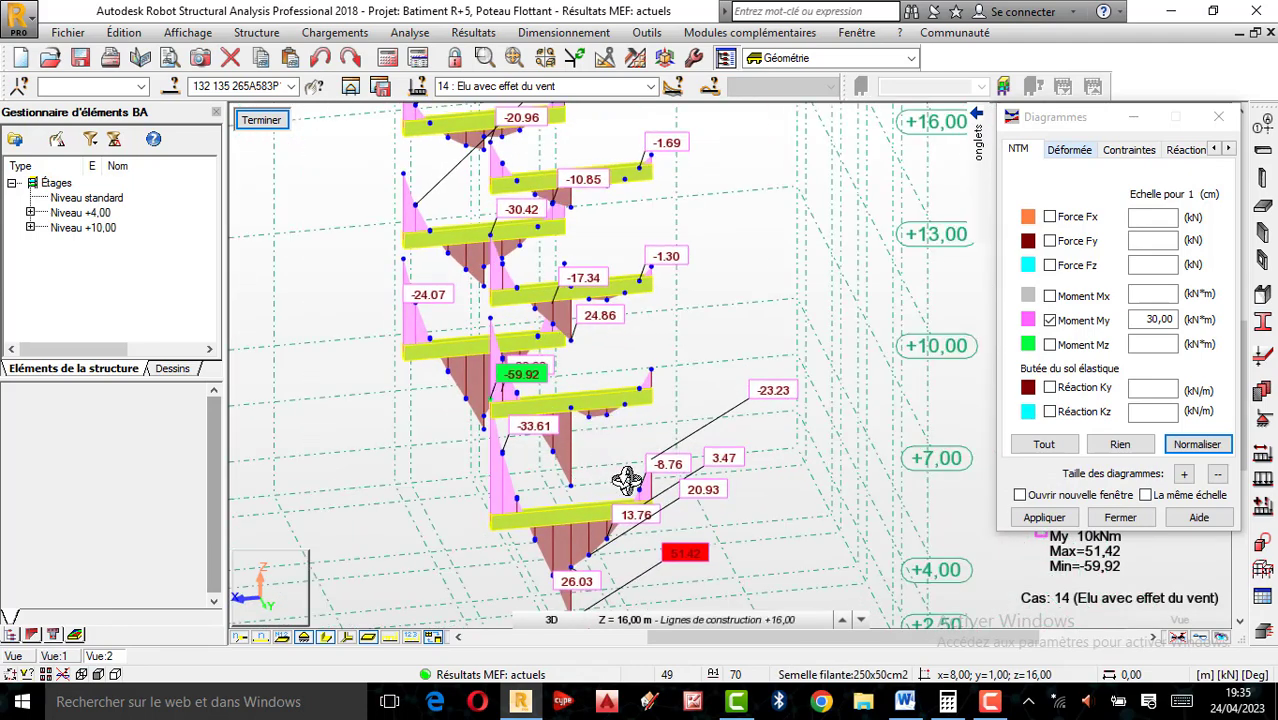
{"action": "left_click_drag", "start_coordinate": [628, 480], "coordinate": [678, 494]}
{"action": "scroll", "coordinate": [678, 494], "scroll_direction": "down", "scroll_amount": 2}
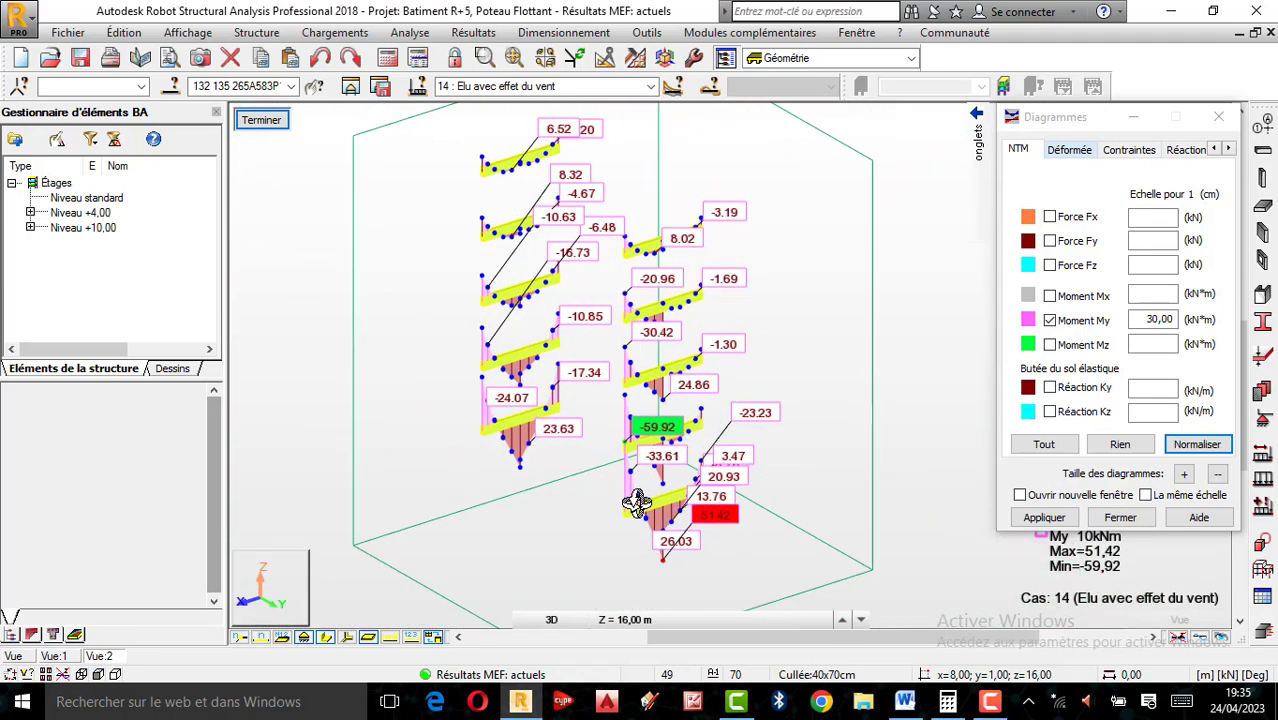
{"action": "scroll", "coordinate": [670, 494], "scroll_direction": "up", "scroll_amount": 1}
{"action": "scroll", "coordinate": [670, 494], "scroll_direction": "up", "scroll_amount": 2}
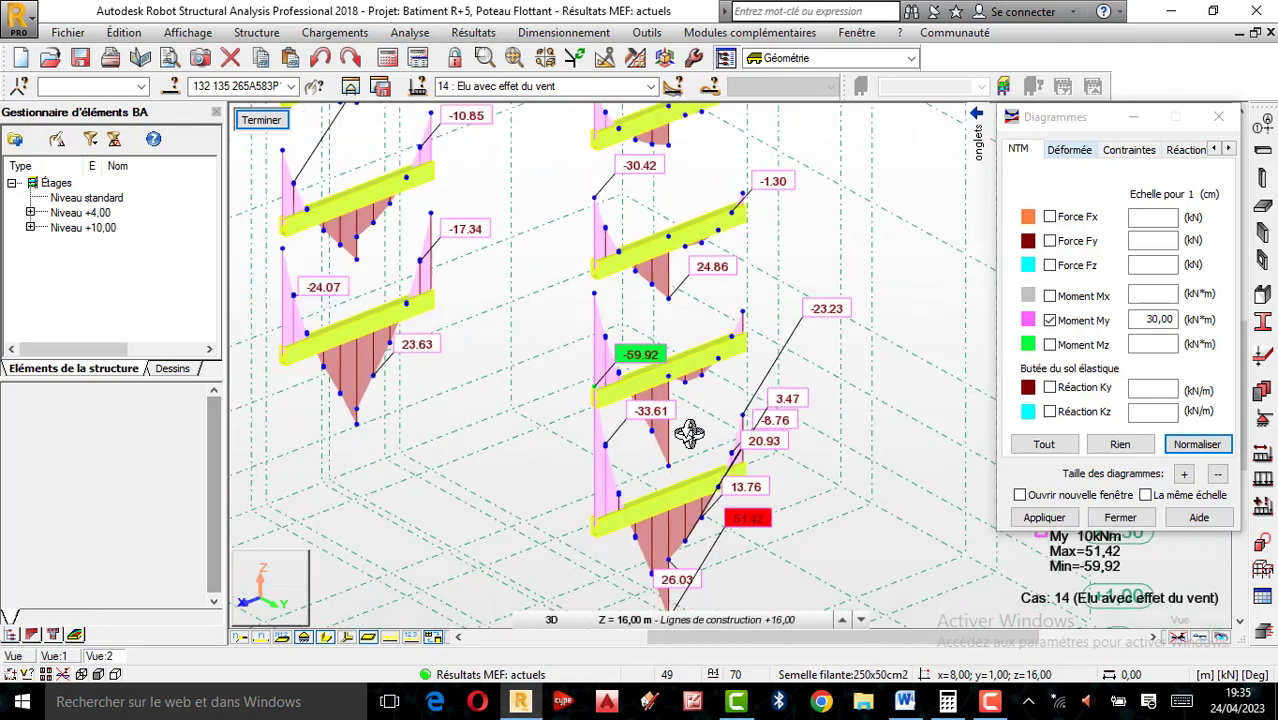
{"action": "scroll", "coordinate": [735, 548], "scroll_direction": "up", "scroll_amount": 2}
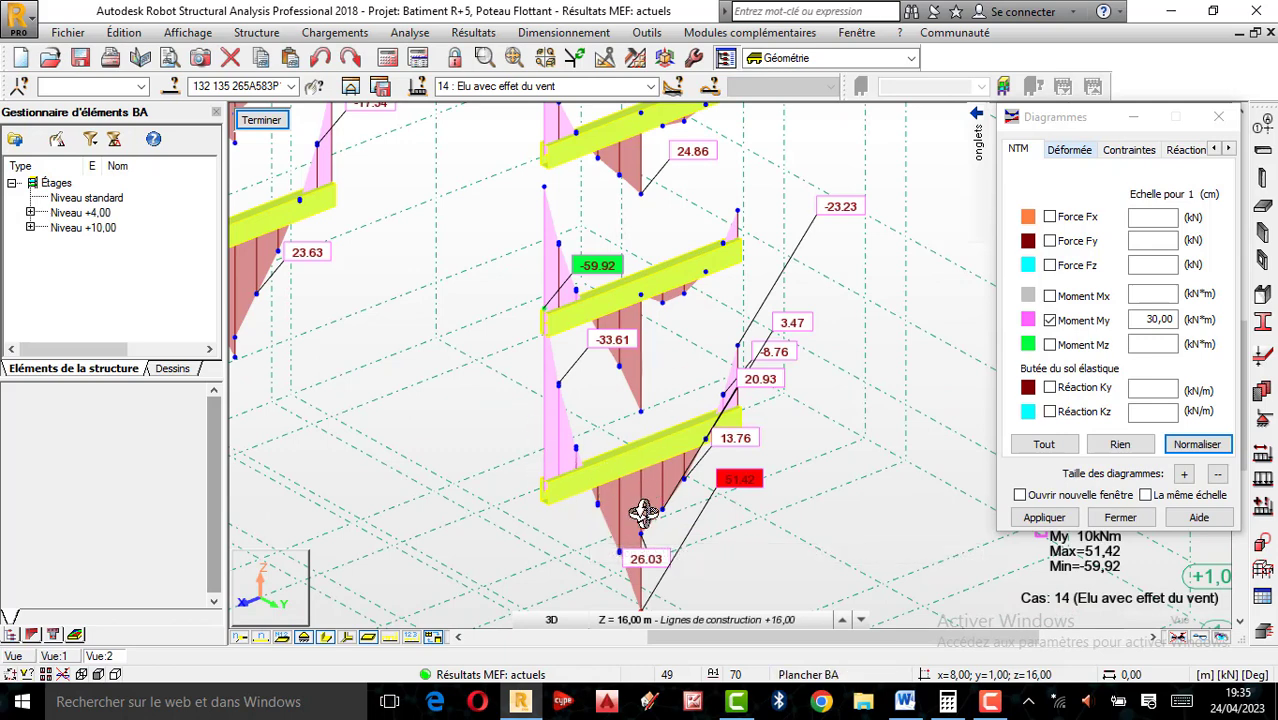
{"action": "scroll", "coordinate": [760, 480], "scroll_direction": "up", "scroll_amount": 2}
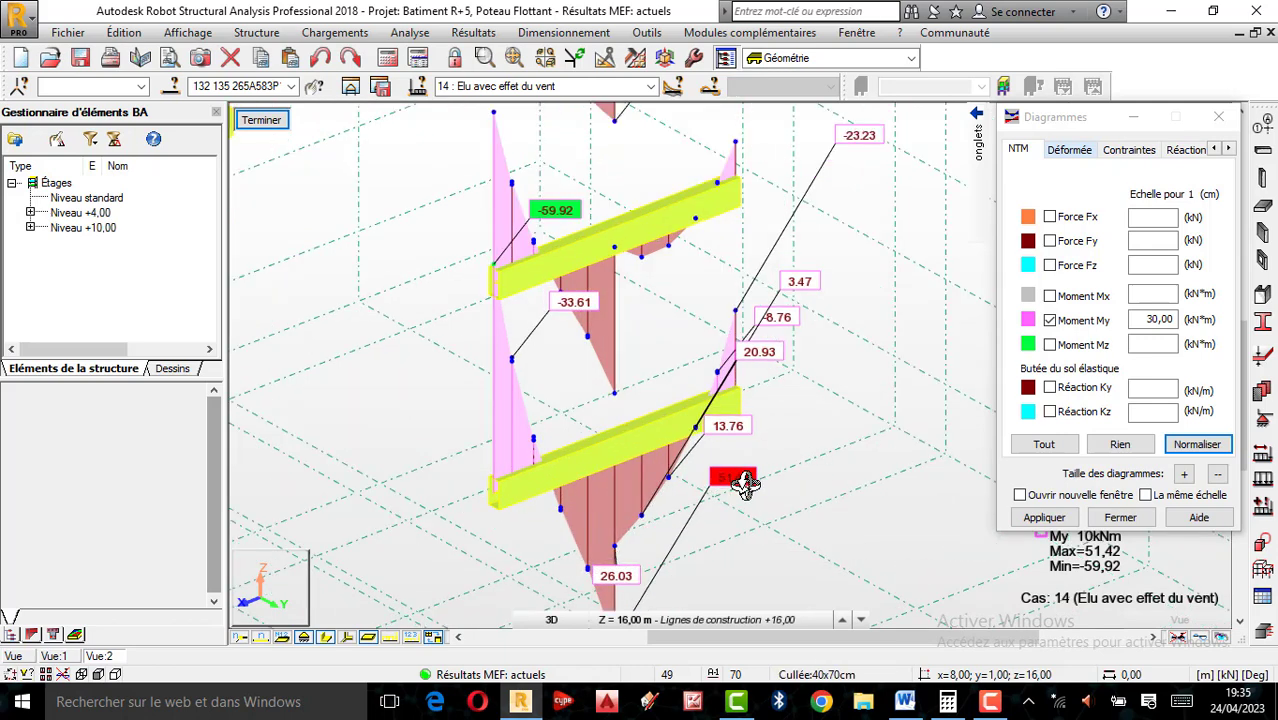
{"action": "scroll", "coordinate": [764, 482], "scroll_direction": "down", "scroll_amount": 2}
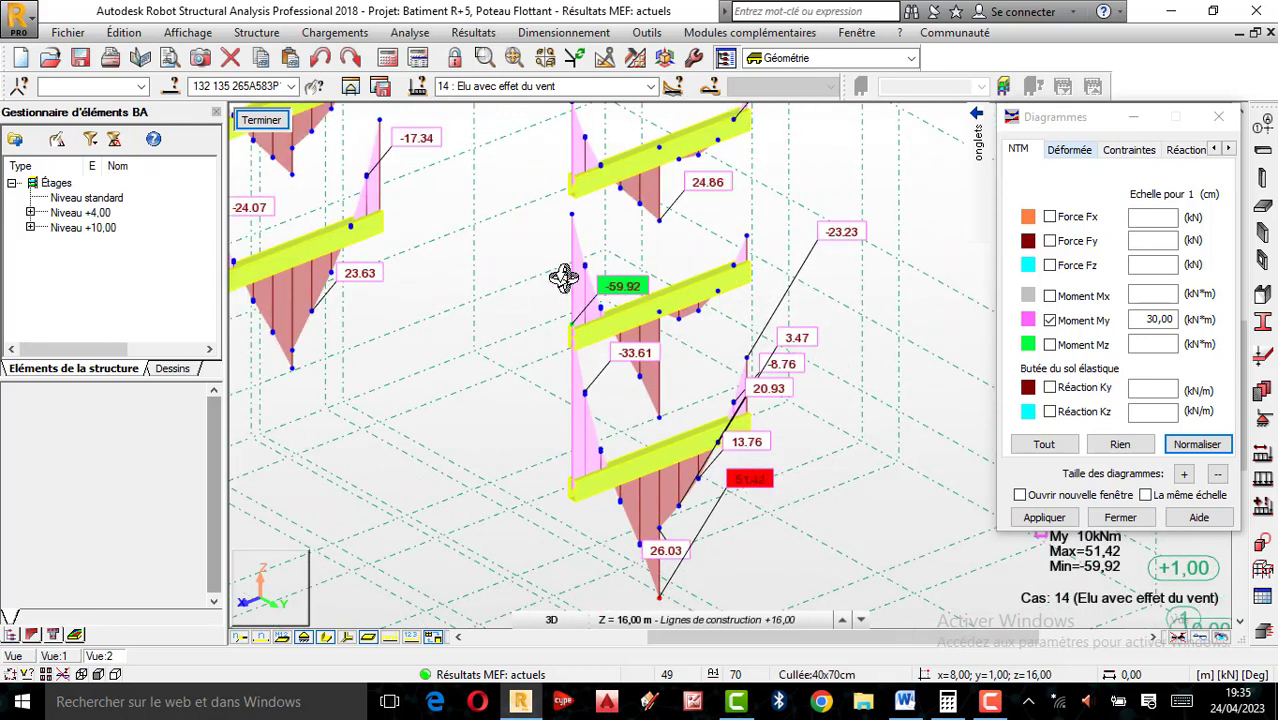
{"action": "scroll", "coordinate": [595, 311], "scroll_direction": "up", "scroll_amount": 1}
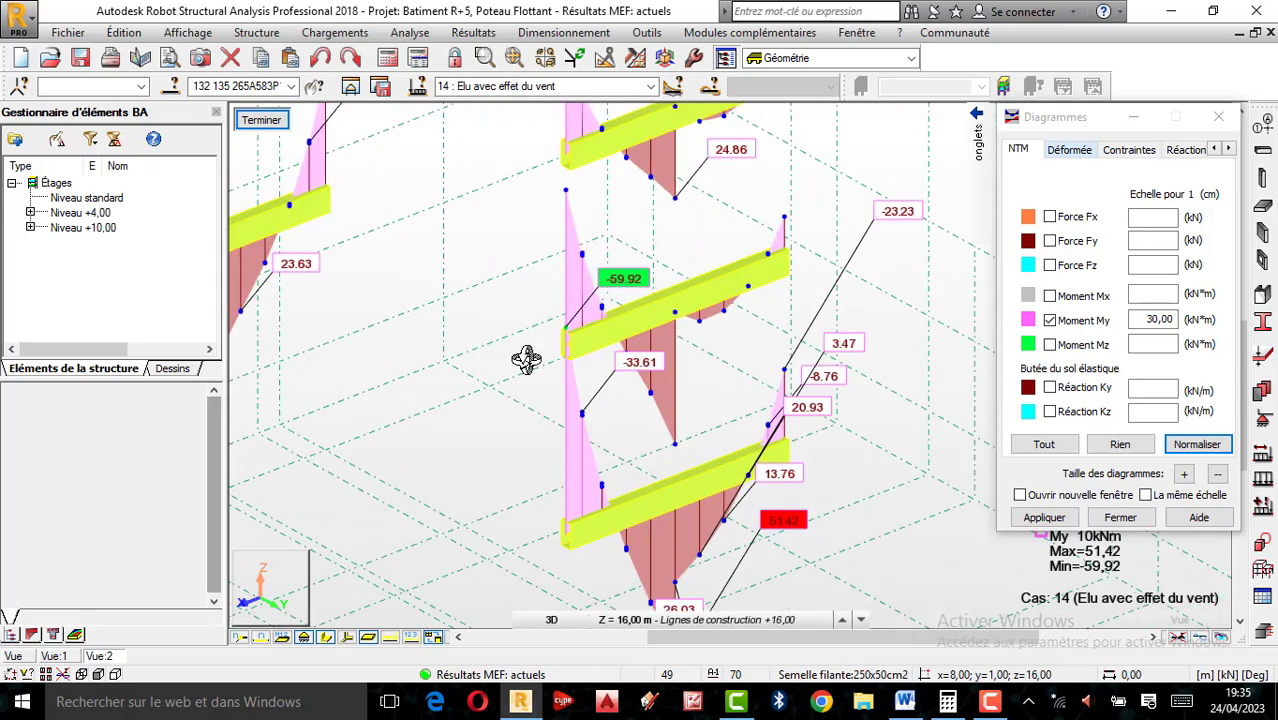
{"action": "scroll", "coordinate": [649, 302], "scroll_direction": "up", "scroll_amount": 1}
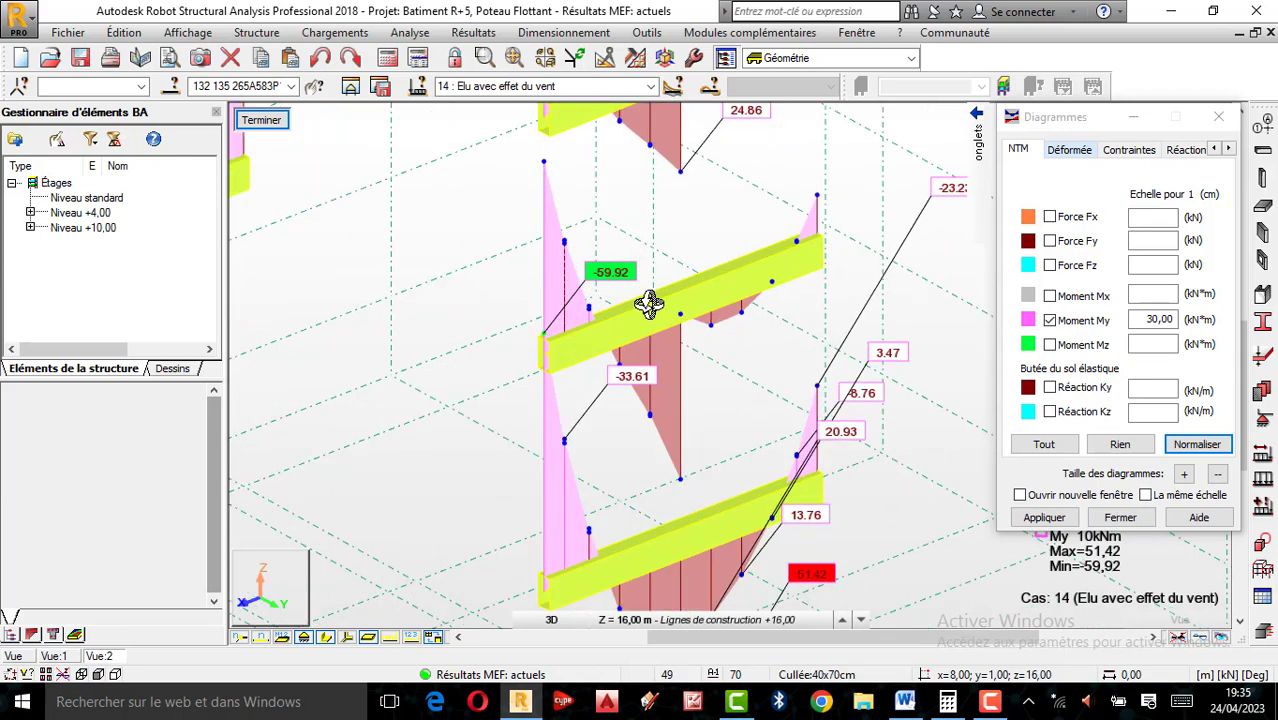
{"action": "scroll", "coordinate": [649, 303], "scroll_direction": "down", "scroll_amount": 2}
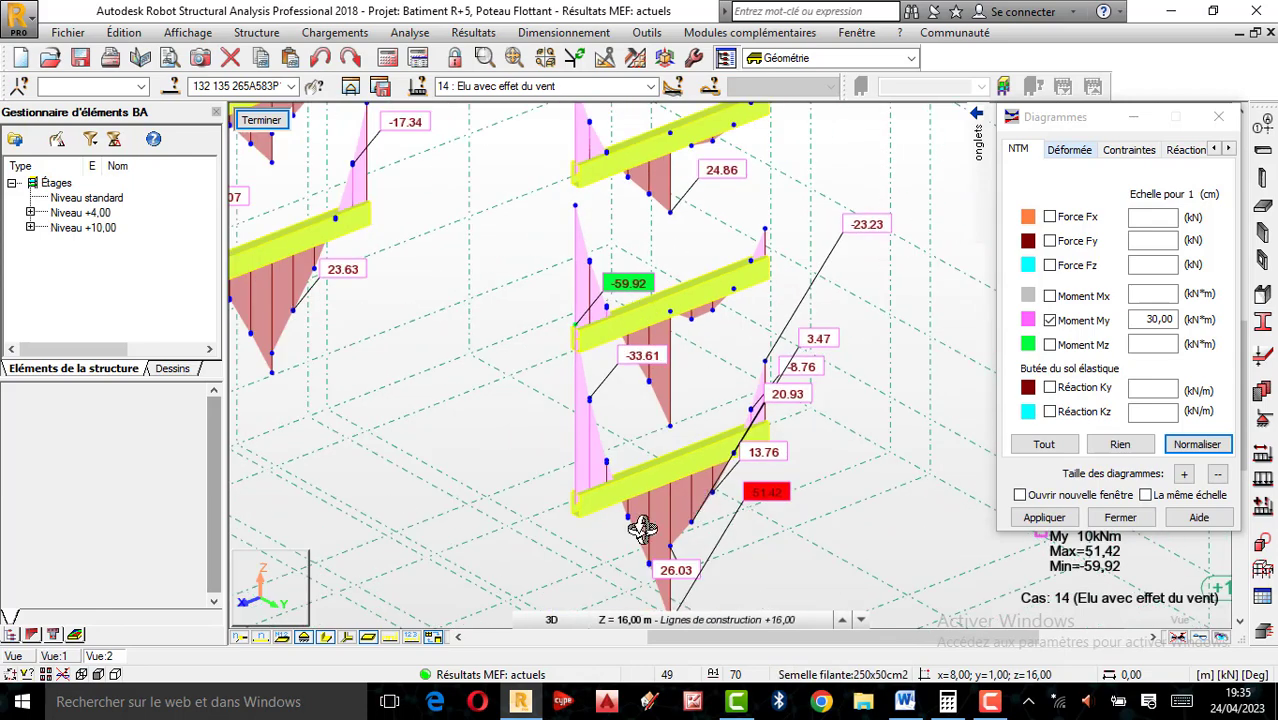
{"action": "scroll", "coordinate": [727, 475], "scroll_direction": "up", "scroll_amount": 2}
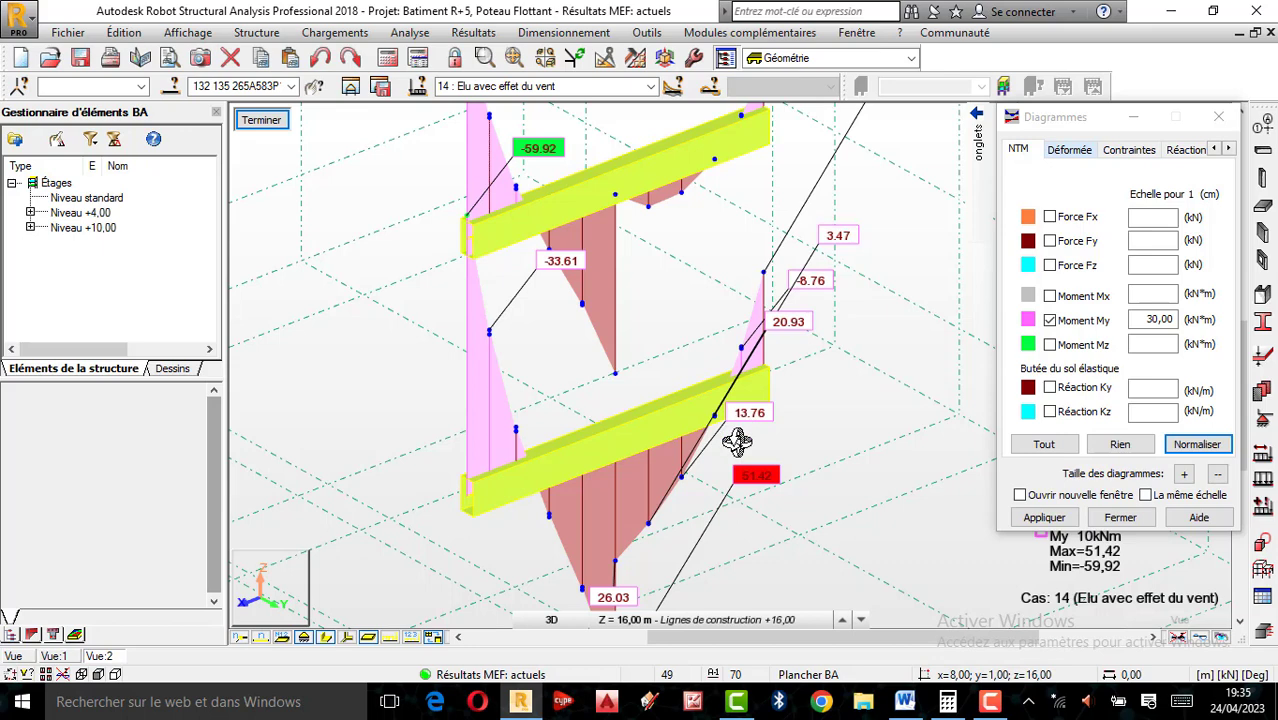
{"action": "scroll", "coordinate": [718, 472], "scroll_direction": "down", "scroll_amount": 2}
{"action": "scroll", "coordinate": [716, 472], "scroll_direction": "down", "scroll_amount": 1}
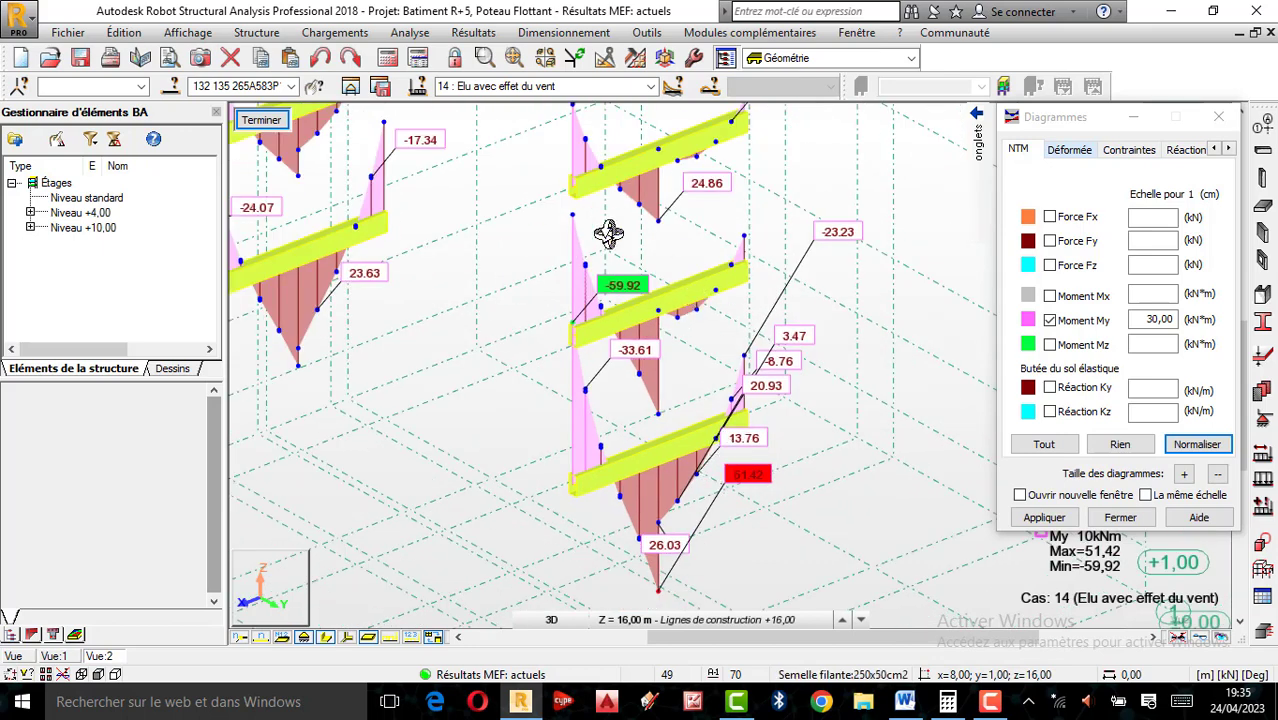
Leave 3D rotation for selection mode and select only main beam 132 at +4,00, keeping both beam stacks in view.
{"action": "right_click", "coordinate": [826, 280]}
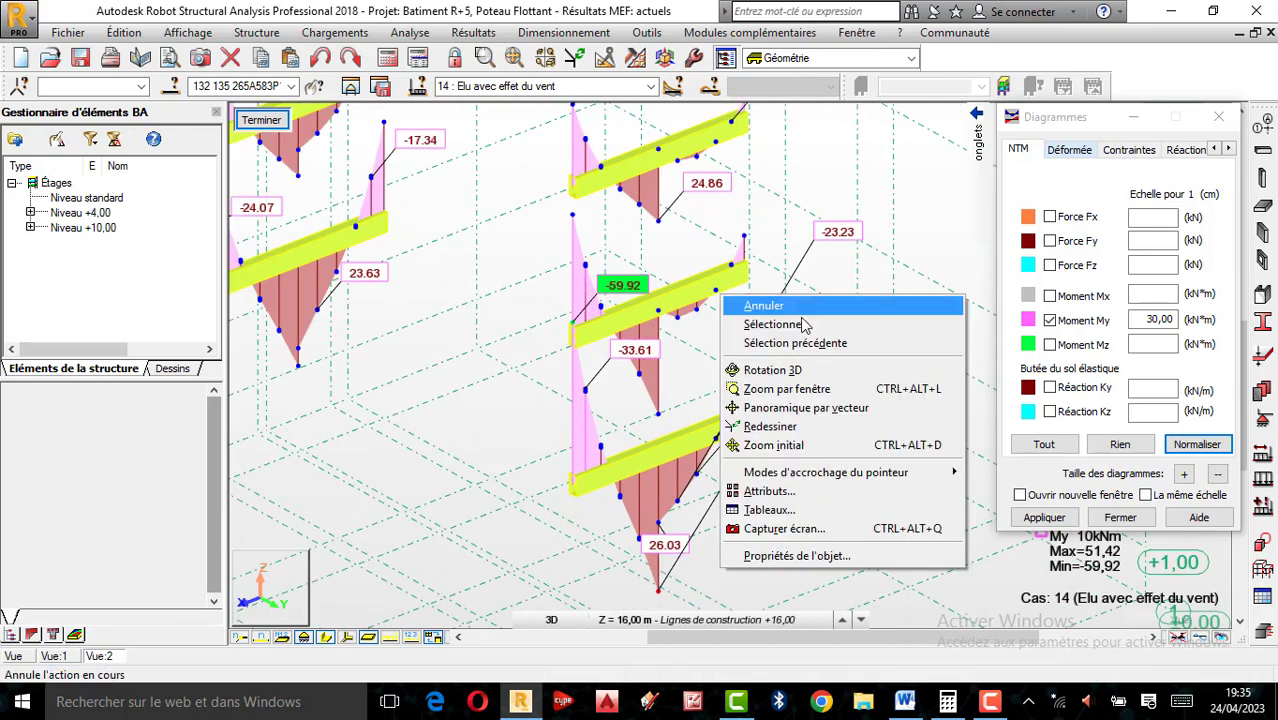
{"action": "left_click", "coordinate": [825, 297]}
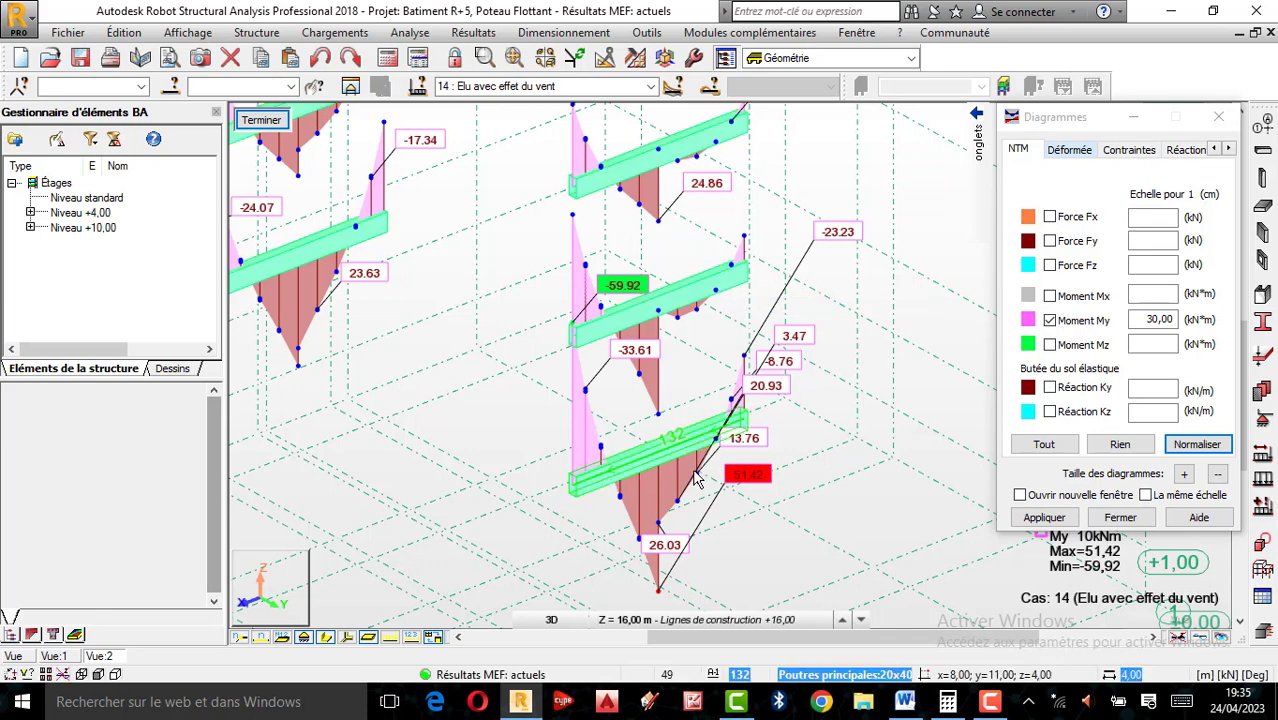
{"action": "scroll", "coordinate": [708, 462], "scroll_direction": "down", "scroll_amount": 1}
{"action": "scroll", "coordinate": [660, 490], "scroll_direction": "down", "scroll_amount": 4}
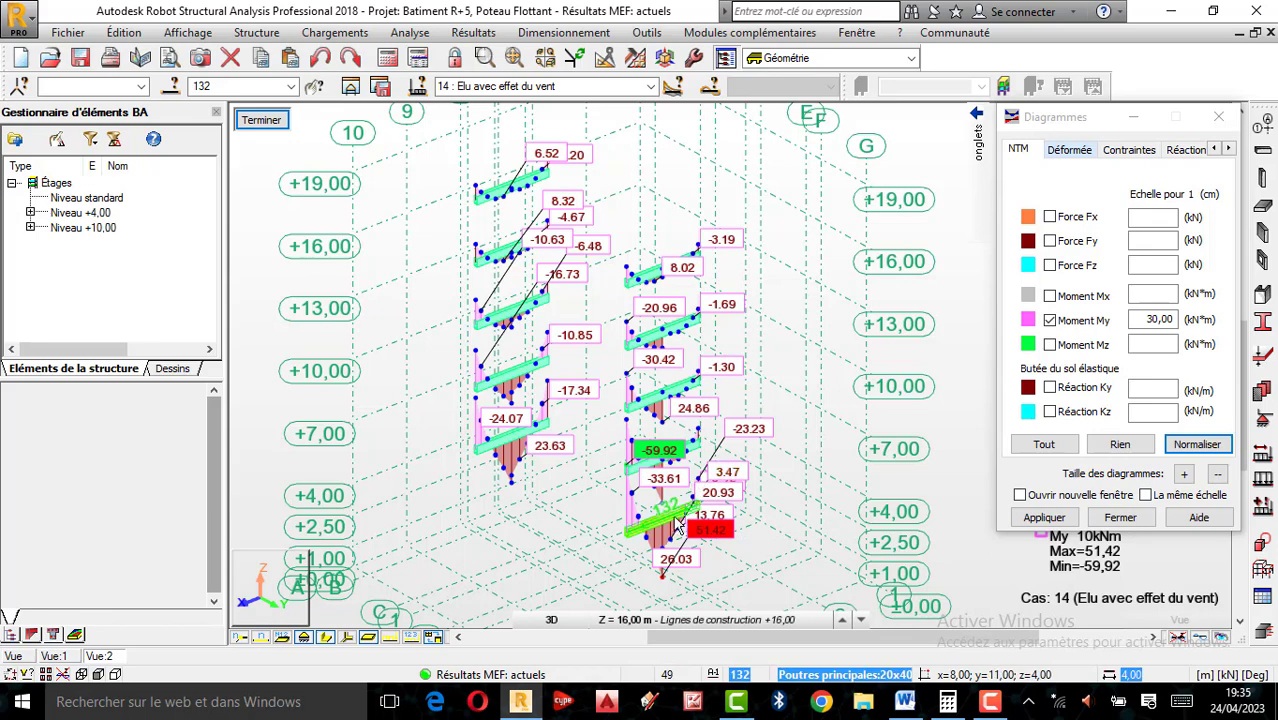
Load main beam 132 into the real reinforcement design of RC elements, using manual combinations 14 to 17 grouped by storey.
{"action": "scroll", "coordinate": [680, 527], "scroll_direction": "up", "scroll_amount": 2}
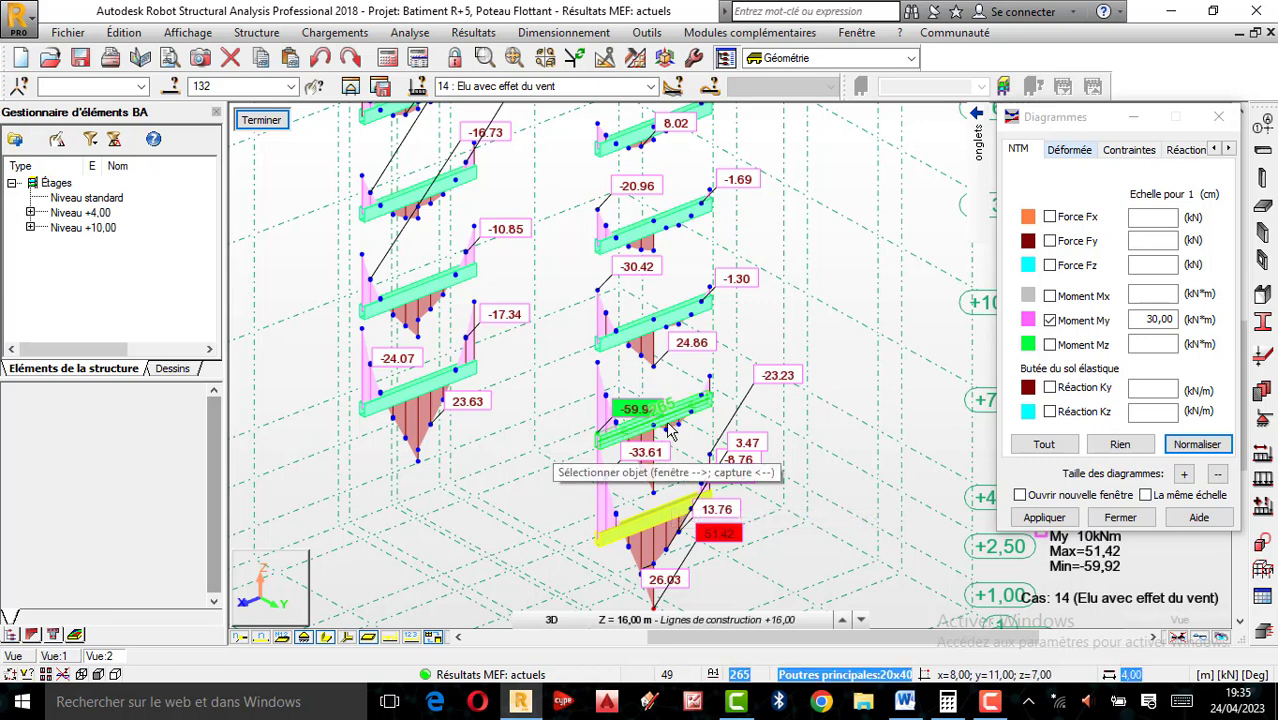
{"action": "scroll", "coordinate": [660, 428], "scroll_direction": "down", "scroll_amount": 2}
{"action": "scroll", "coordinate": [657, 428], "scroll_direction": "down", "scroll_amount": 1}
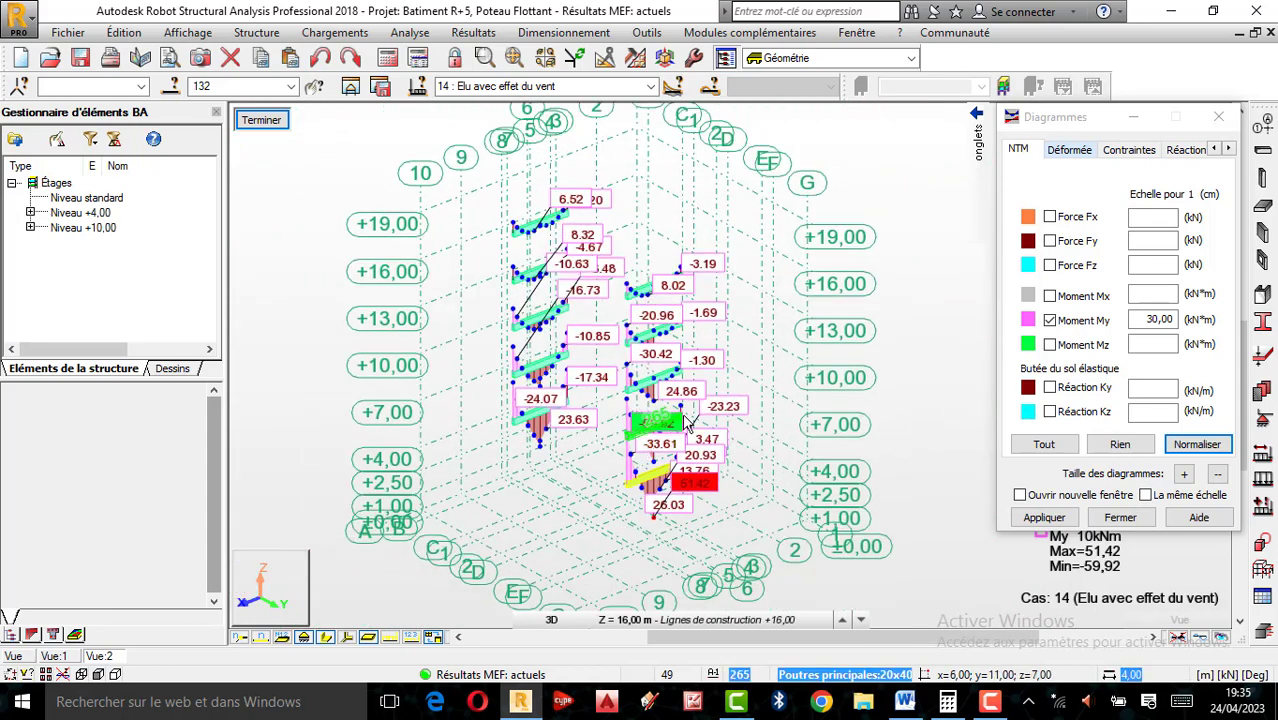
{"action": "scroll", "coordinate": [655, 494], "scroll_direction": "down", "scroll_amount": 1}
{"action": "scroll", "coordinate": [655, 494], "scroll_direction": "up", "scroll_amount": 2}
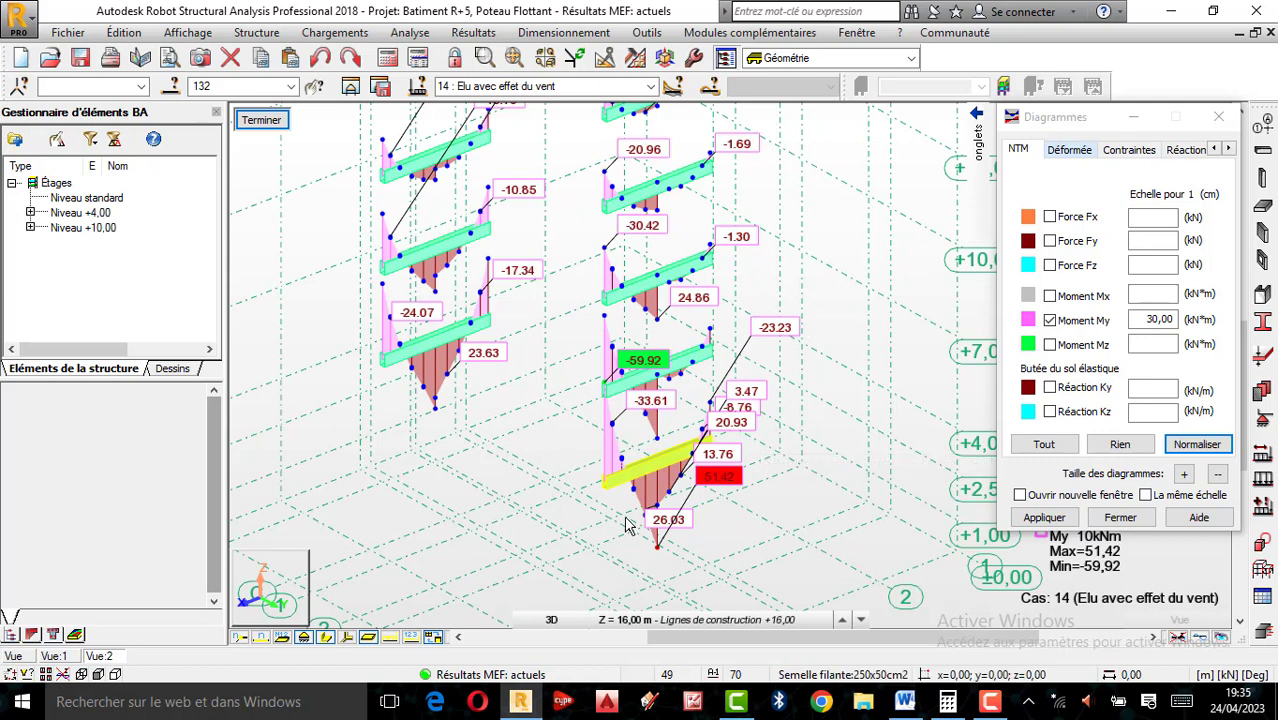
{"action": "scroll", "coordinate": [712, 450], "scroll_direction": "up", "scroll_amount": 1}
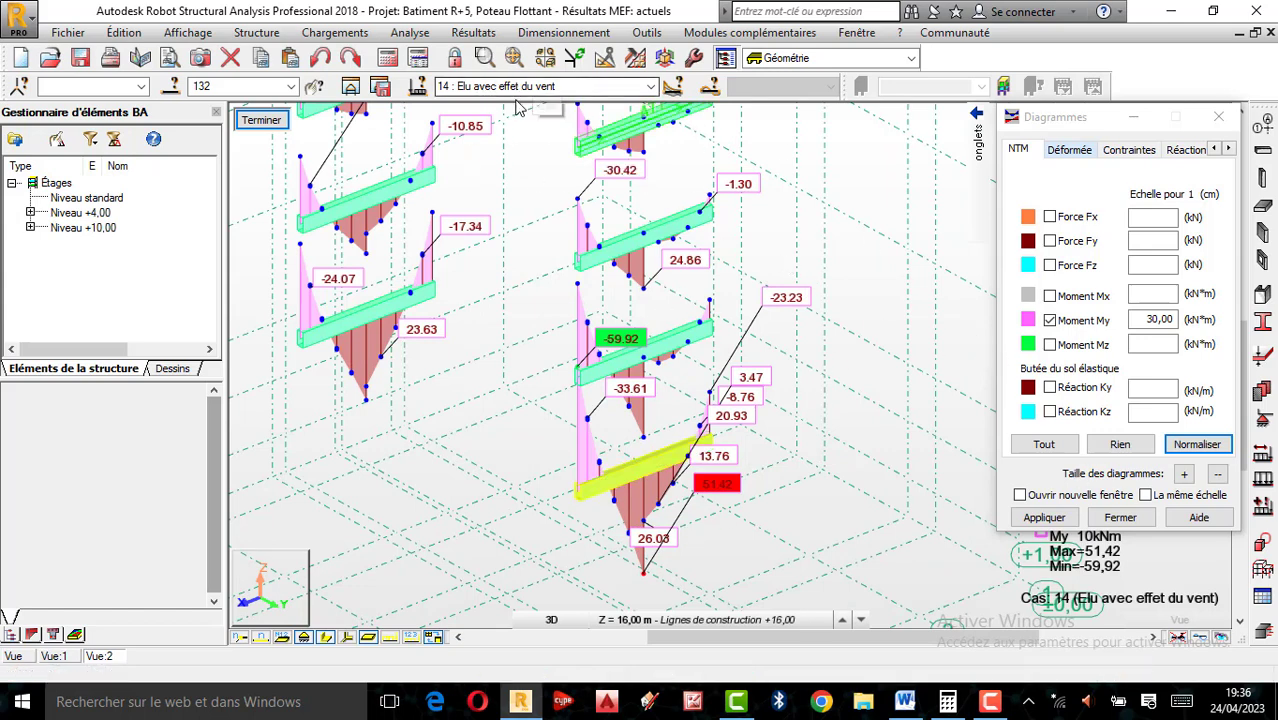
{"action": "left_click", "coordinate": [535, 36]}
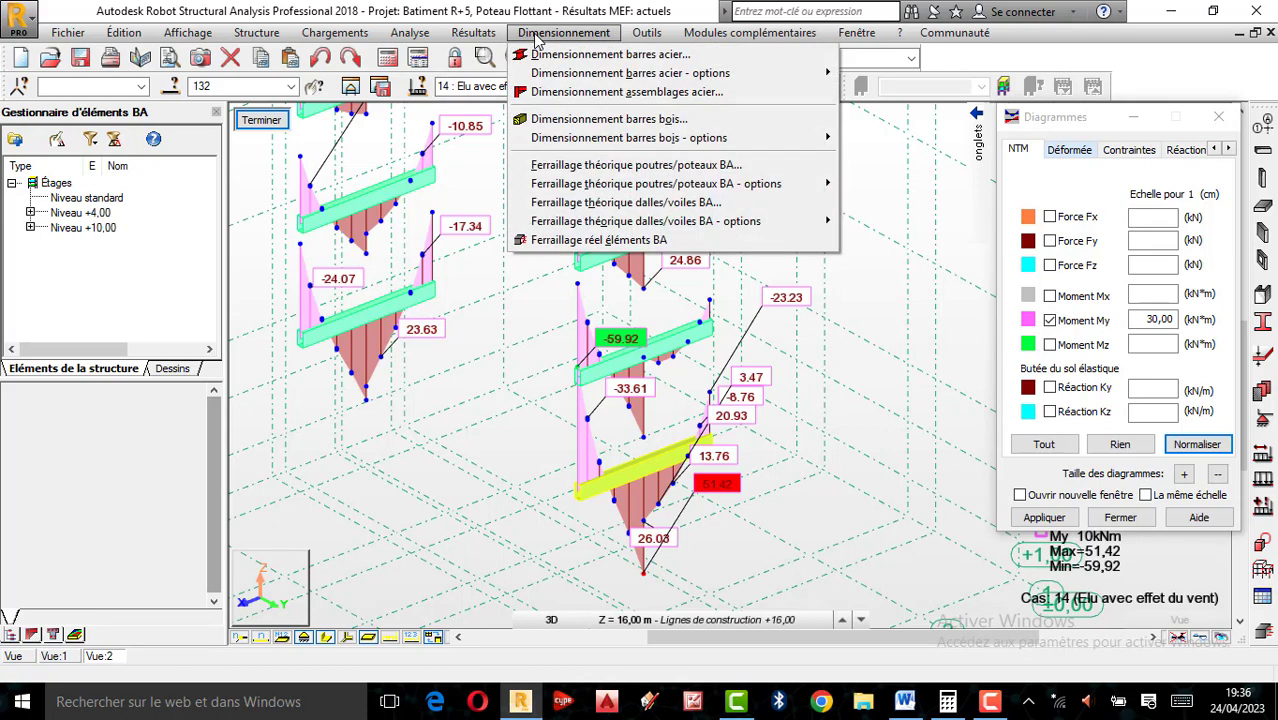
{"action": "left_click", "coordinate": [624, 240]}
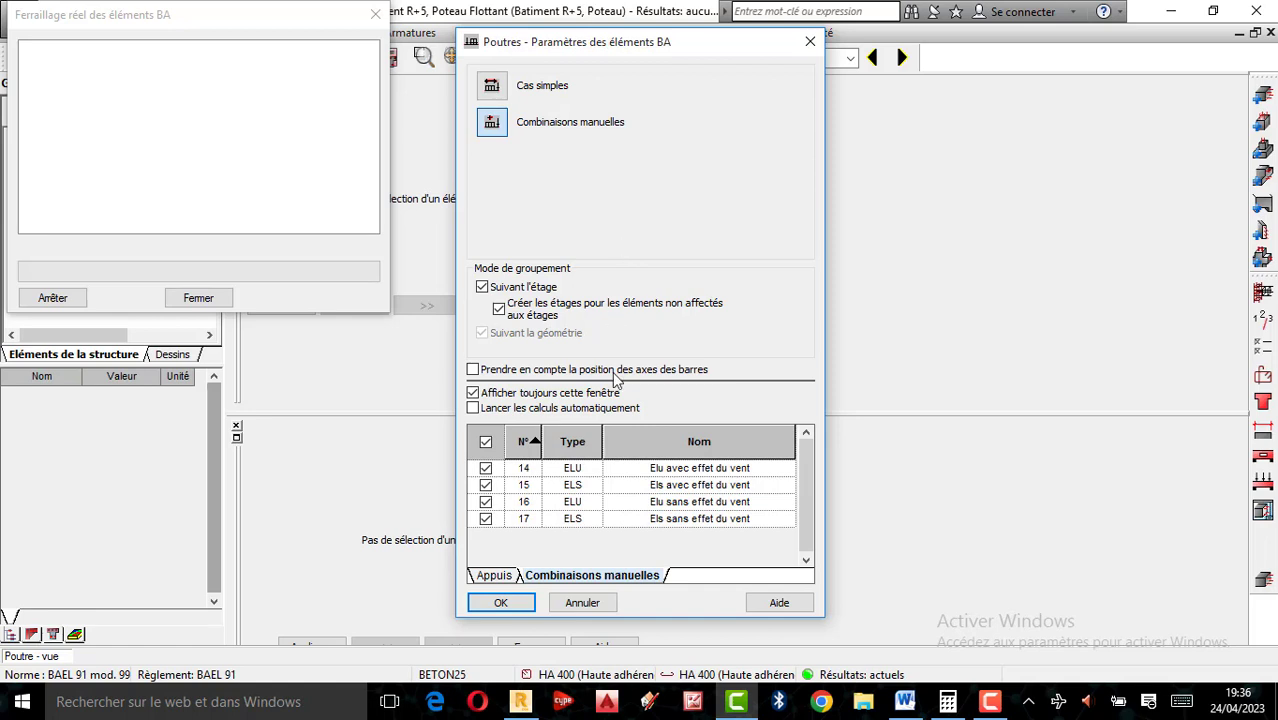
{"action": "left_click", "coordinate": [501, 603]}
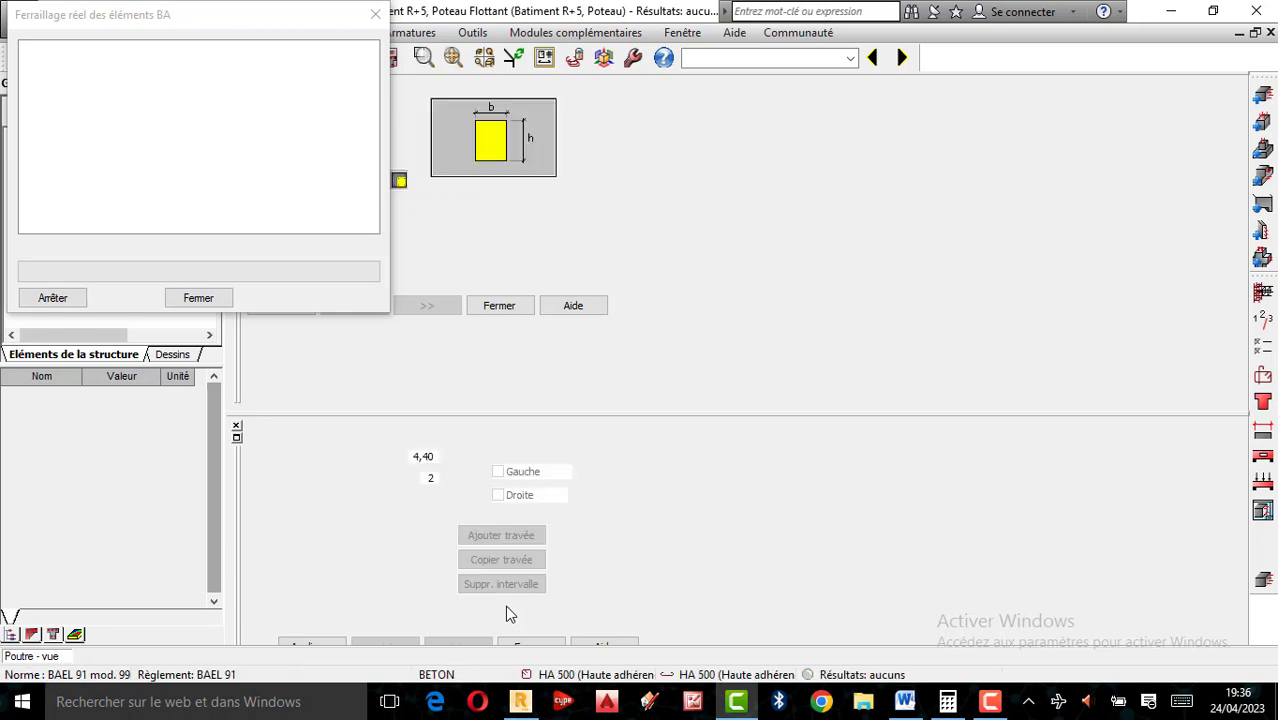
{"action": "left_click", "coordinate": [500, 306]}
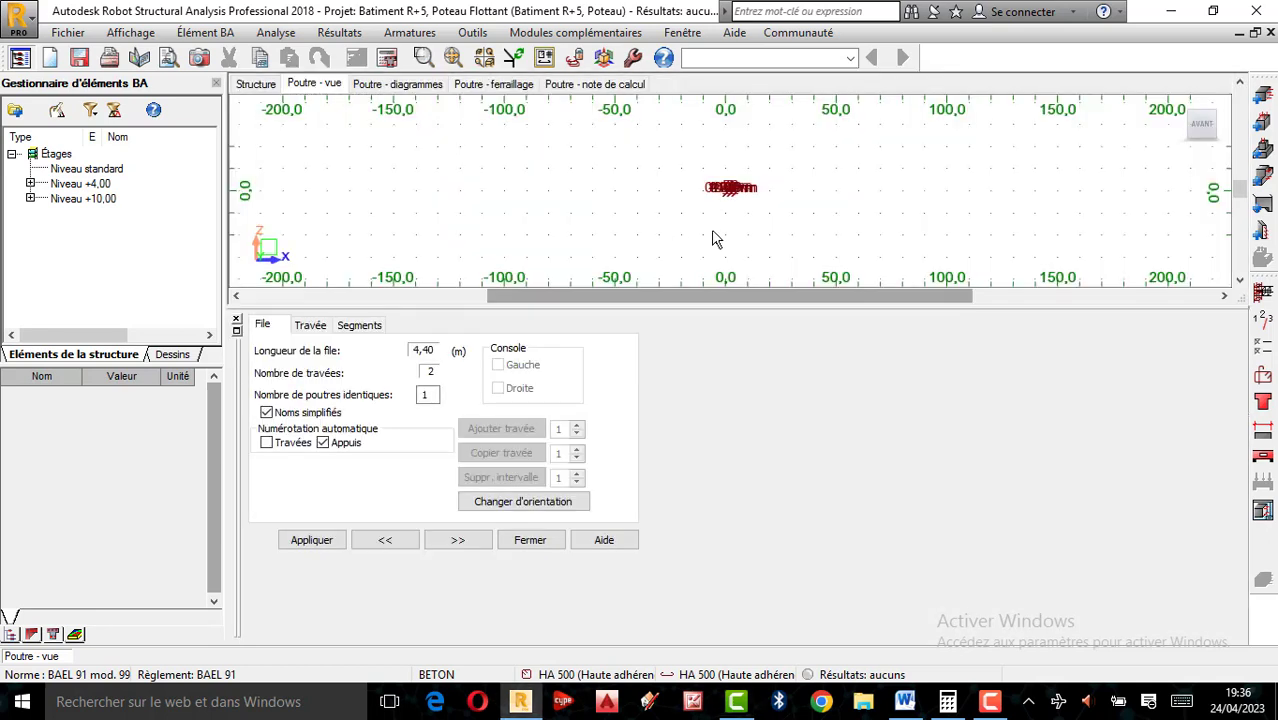
Add span P2 to the selection beside span P1 in the beam elevation.
{"action": "scroll", "coordinate": [734, 184], "scroll_direction": "up", "scroll_amount": 6}
{"action": "scroll", "coordinate": [729, 244], "scroll_direction": "up", "scroll_amount": 5}
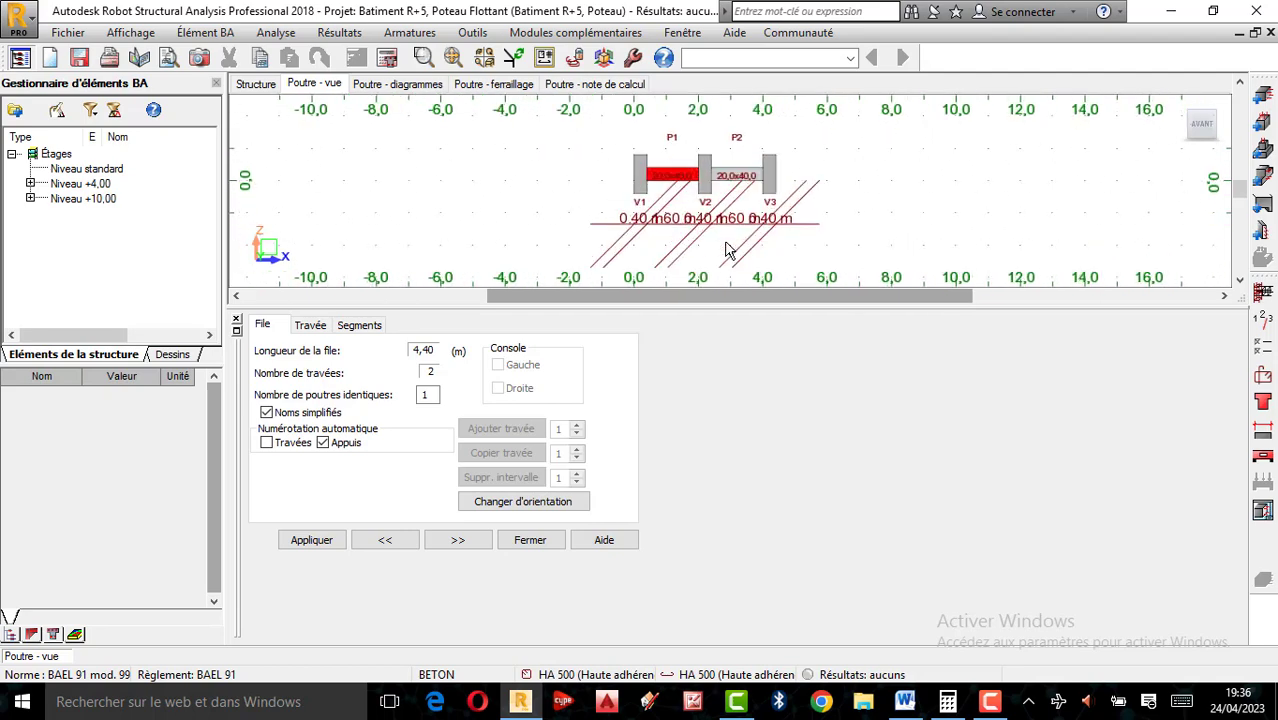
{"action": "scroll", "coordinate": [707, 157], "scroll_direction": "up", "scroll_amount": 2}
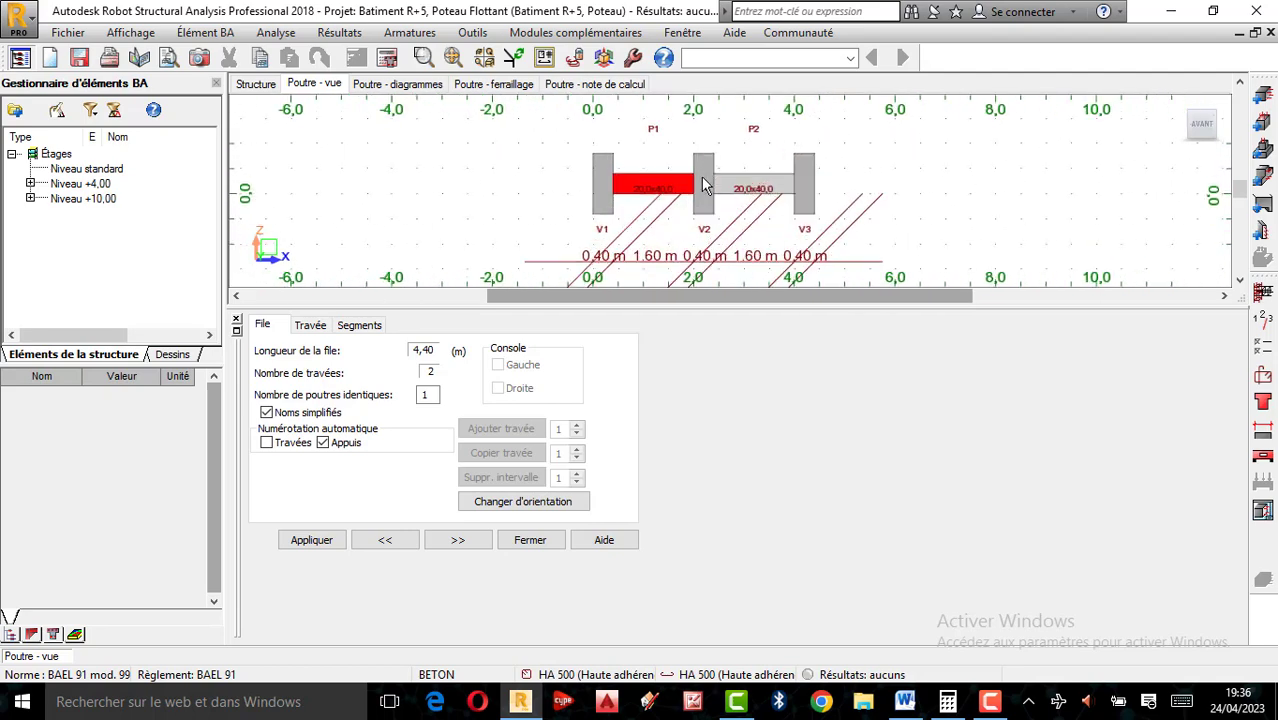
{"action": "scroll", "coordinate": [701, 176], "scroll_direction": "up", "scroll_amount": 1}
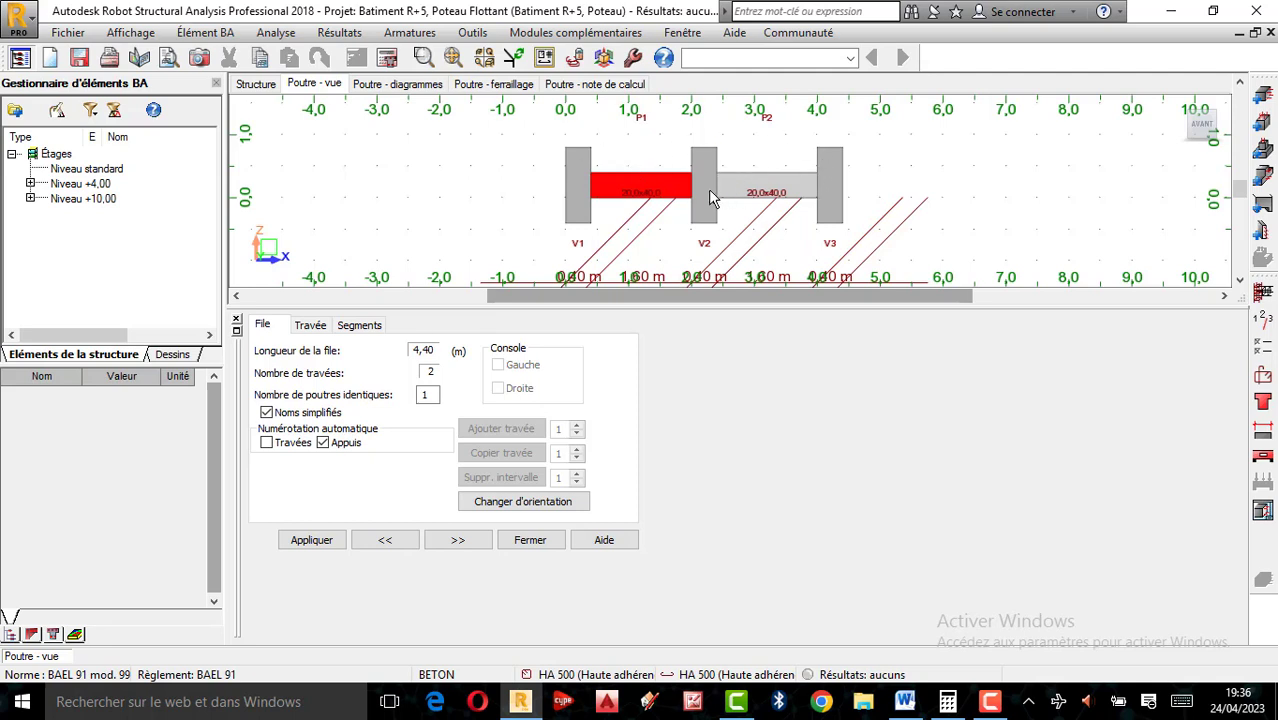
{"action": "scroll", "coordinate": [708, 194], "scroll_direction": "up", "scroll_amount": 1}
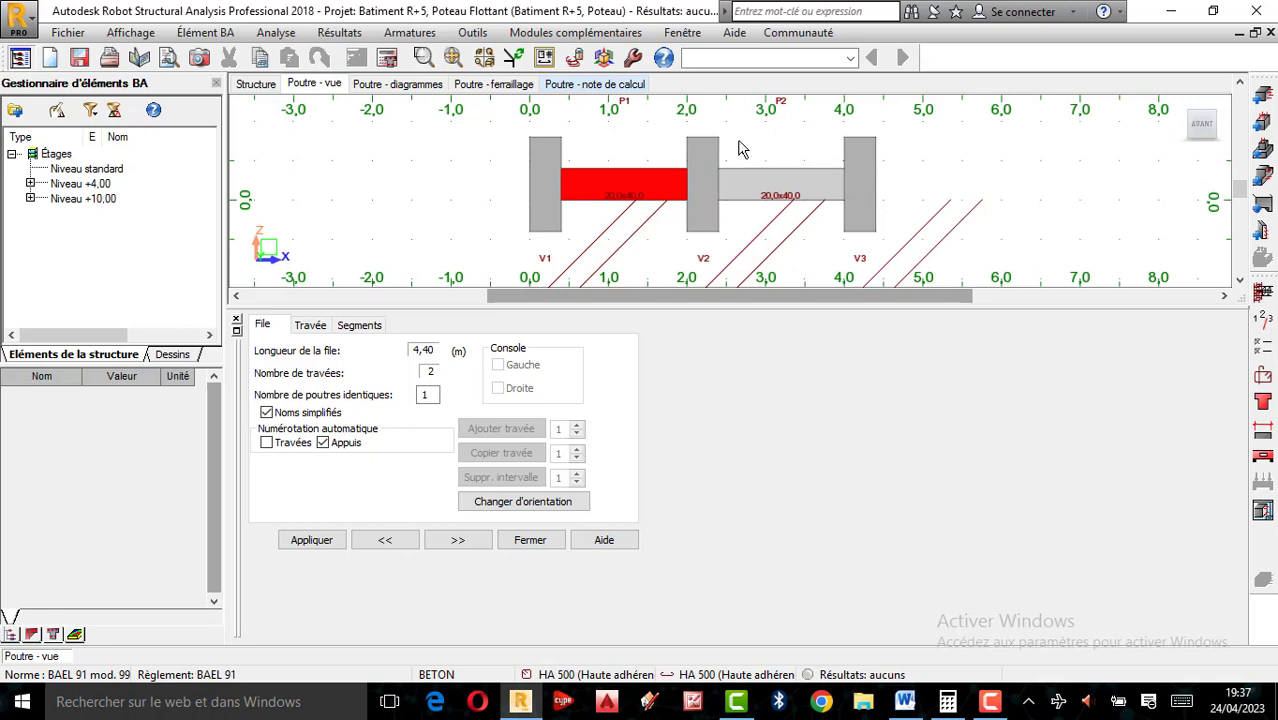
{"action": "left_click", "coordinate": [805, 186]}
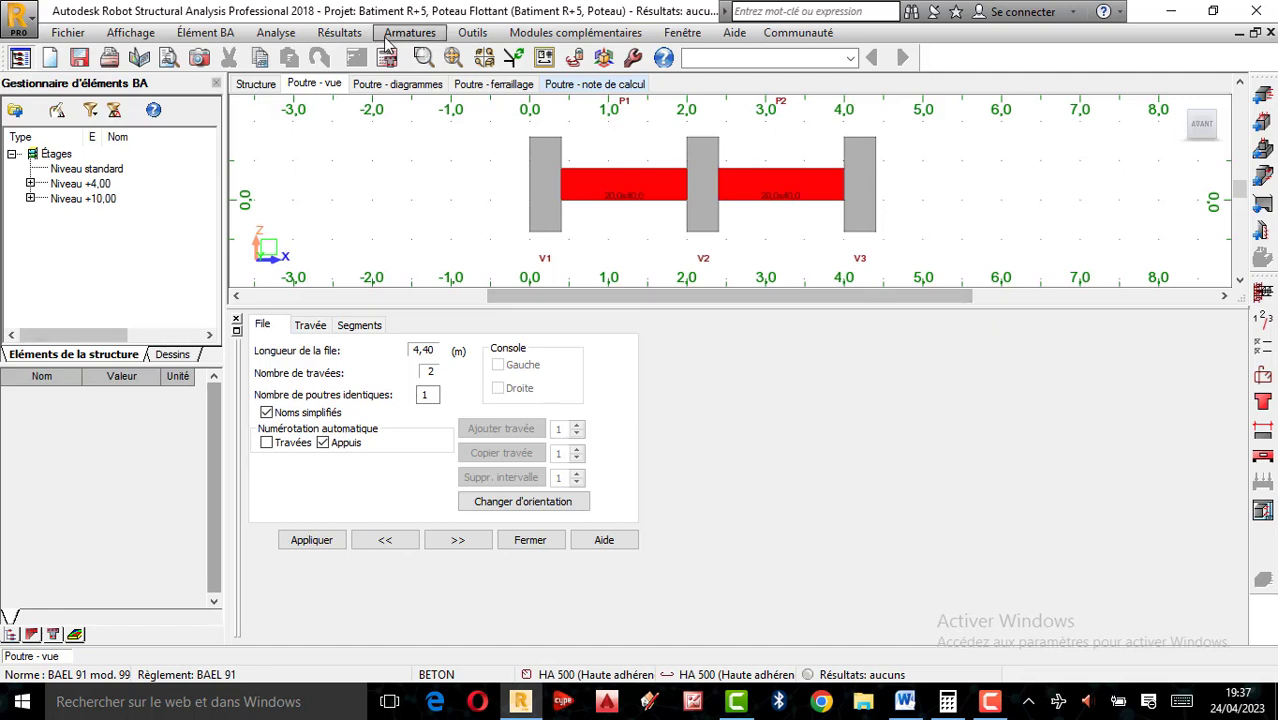
Try the glissant type for right support V2 of span P1, restore rotule and apply the span settings.
{"action": "left_click", "coordinate": [313, 326]}
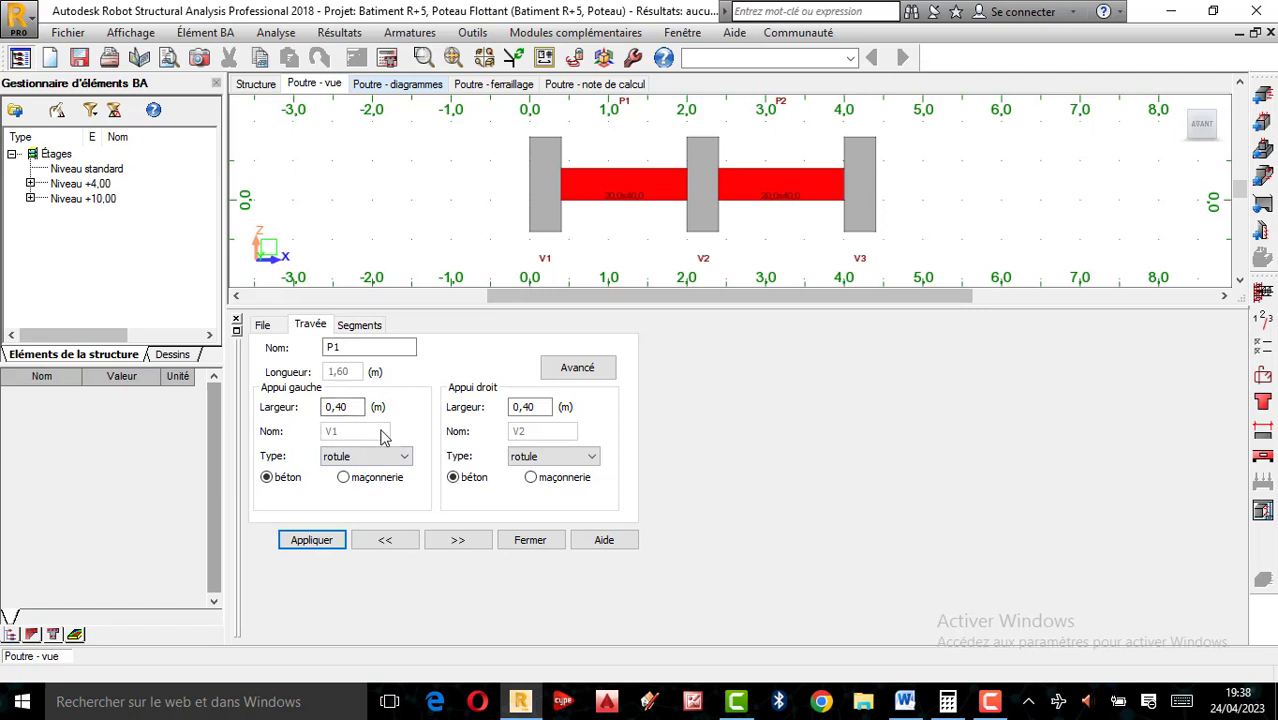
{"action": "left_click", "coordinate": [593, 456]}
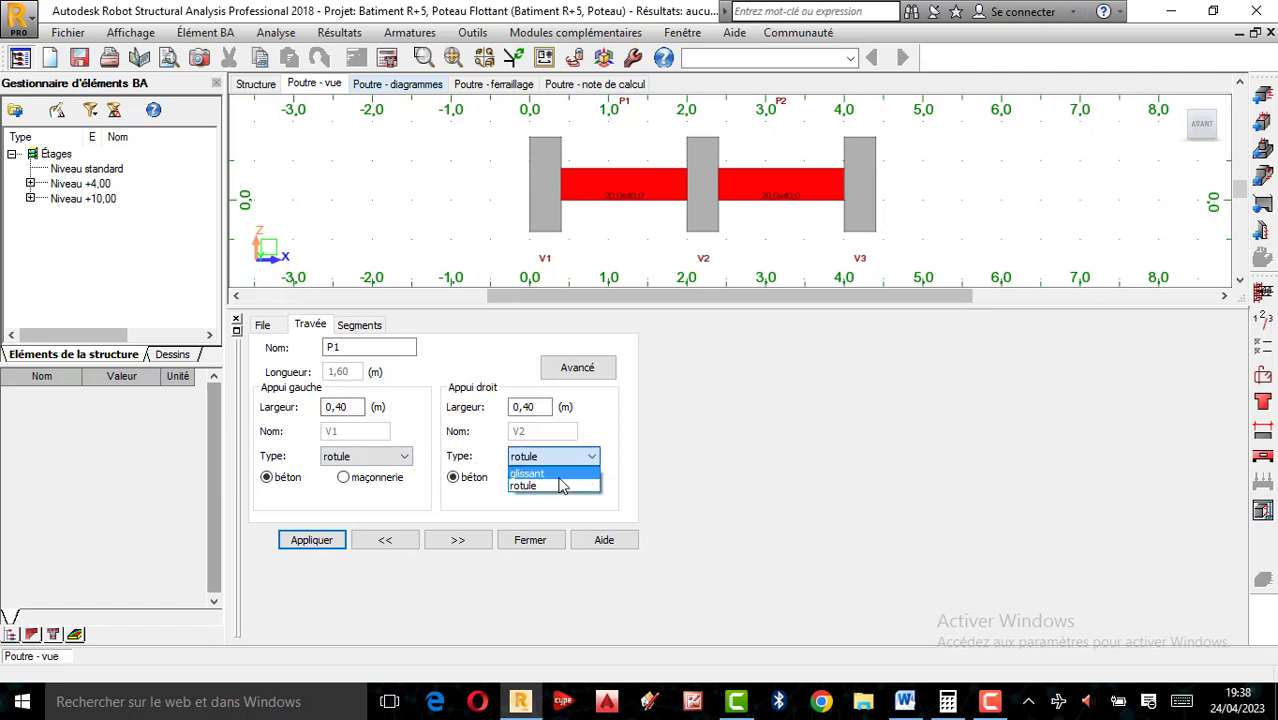
{"action": "left_click", "coordinate": [563, 482]}
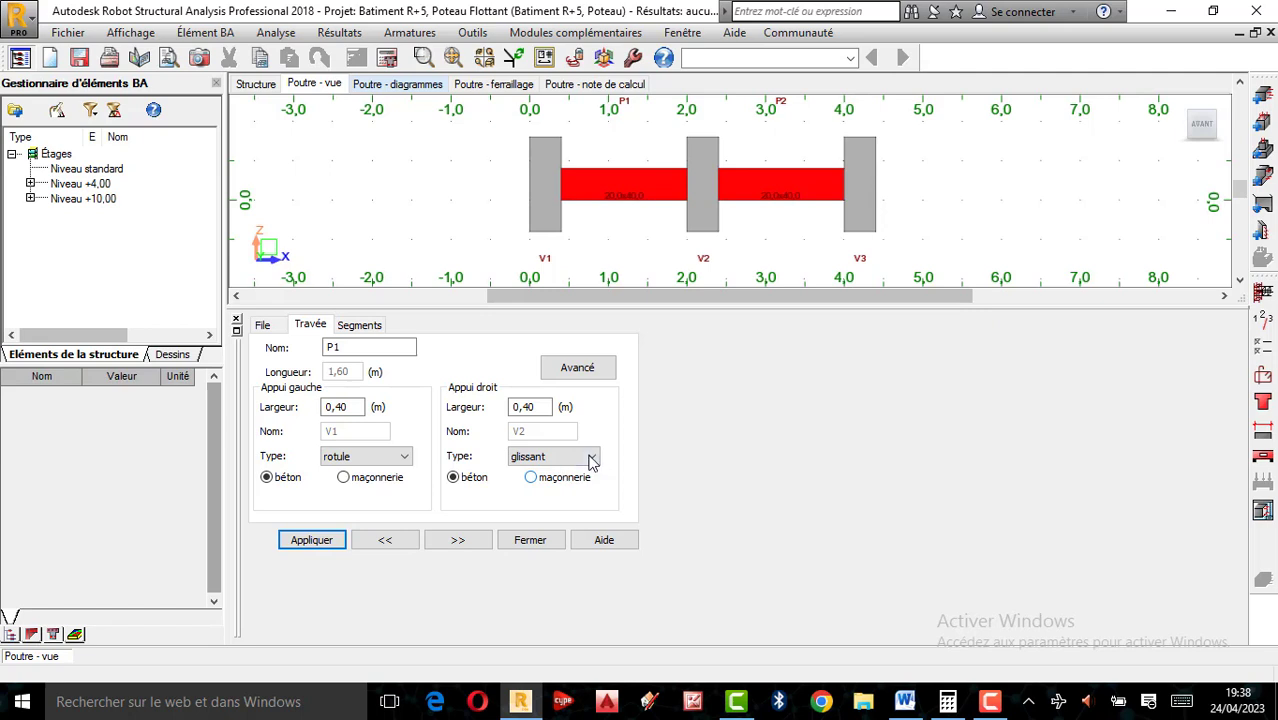
{"action": "left_click", "coordinate": [591, 456]}
{"action": "left_click", "coordinate": [545, 483]}
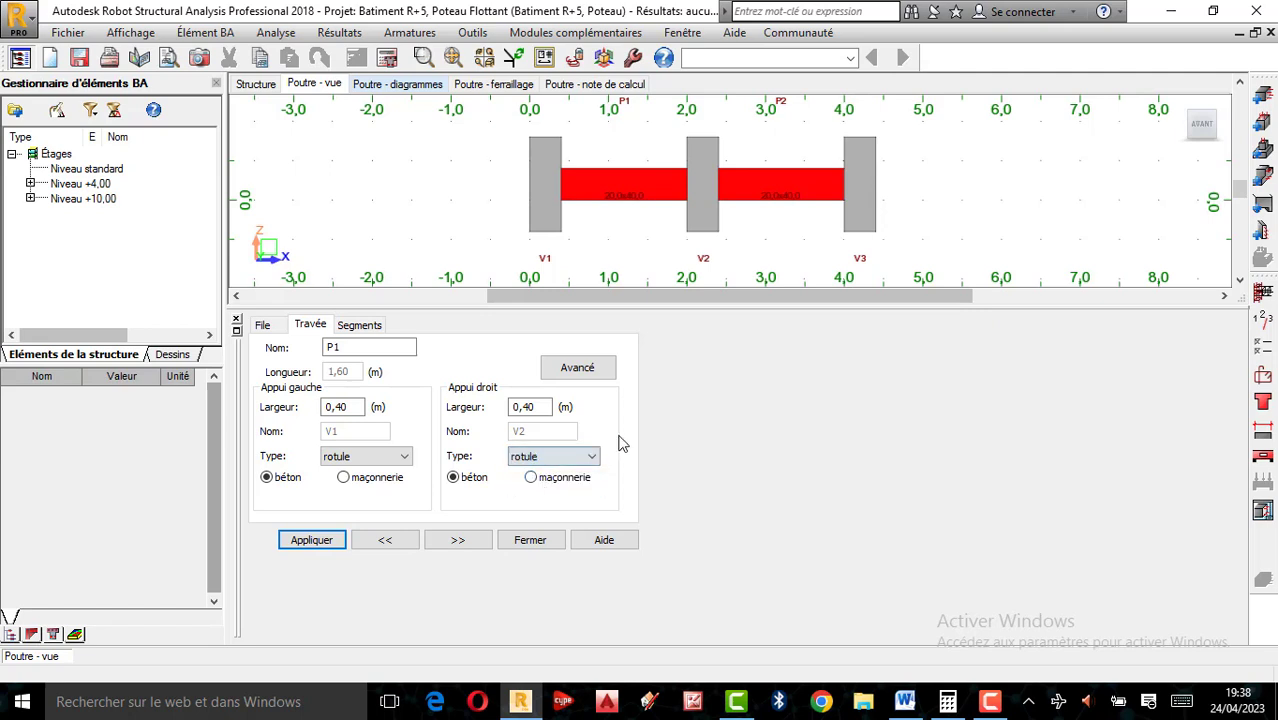
{"action": "left_click", "coordinate": [328, 546]}
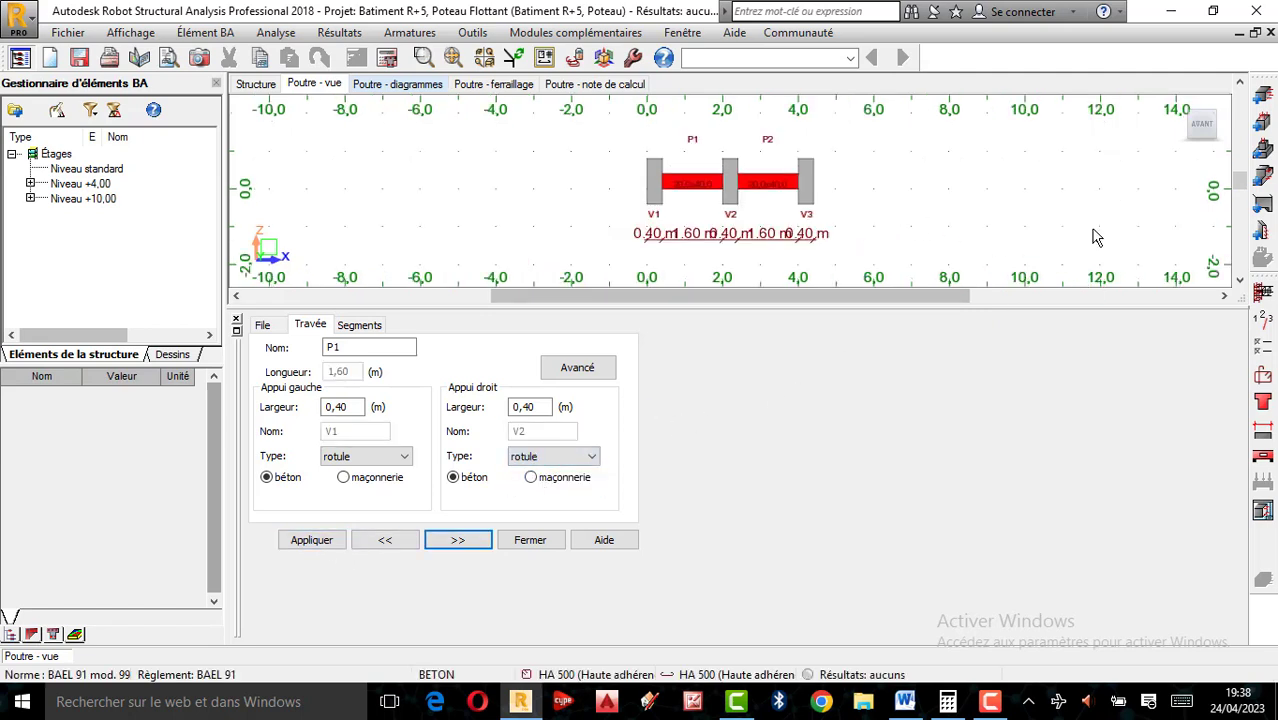
Confirm the storey parameters and limit the deflection to 3 cm in the calculation options, accepting the advanced options.
{"action": "left_click", "coordinate": [1264, 316]}
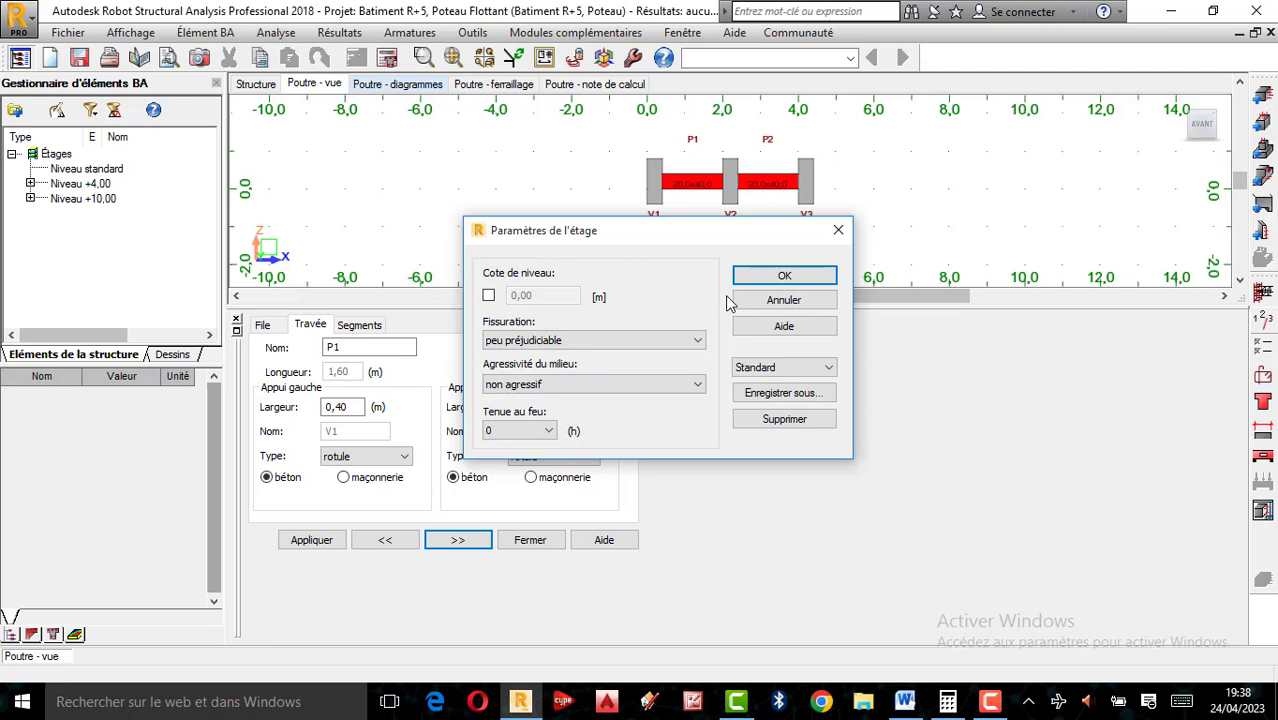
{"action": "left_click", "coordinate": [784, 276]}
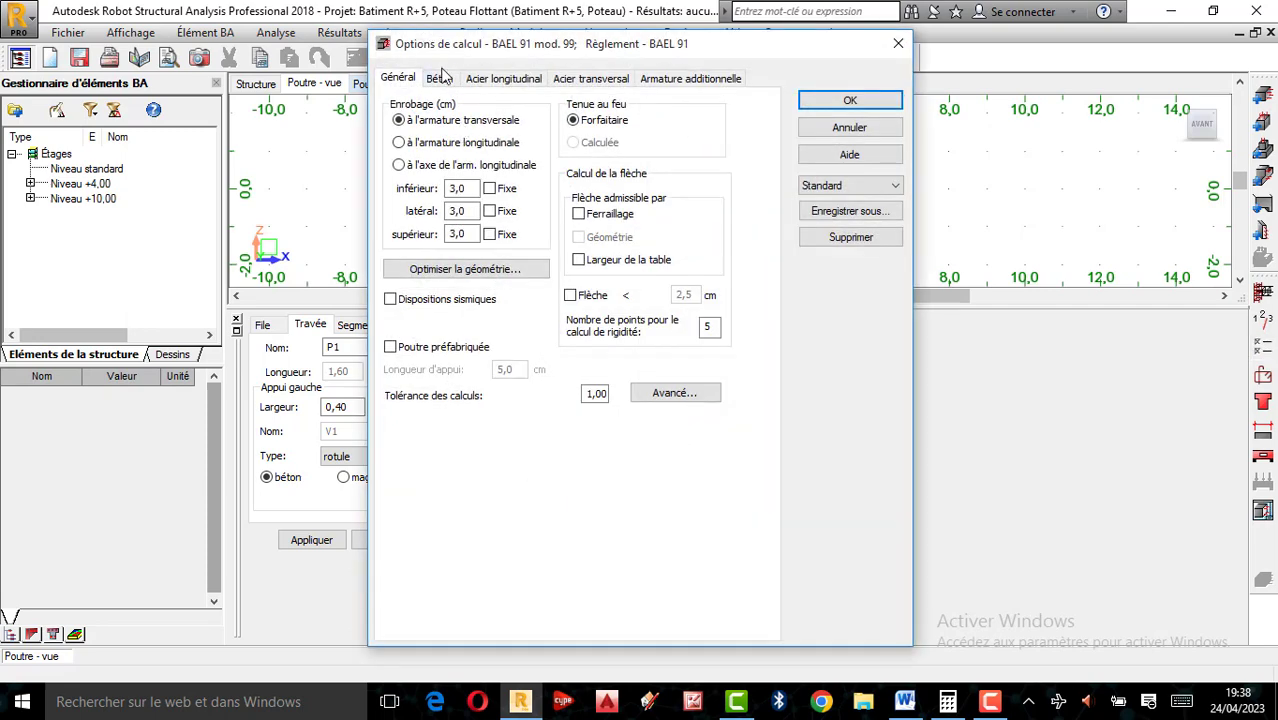
{"action": "left_click", "coordinate": [592, 296]}
{"action": "double_click", "coordinate": [686, 296]}
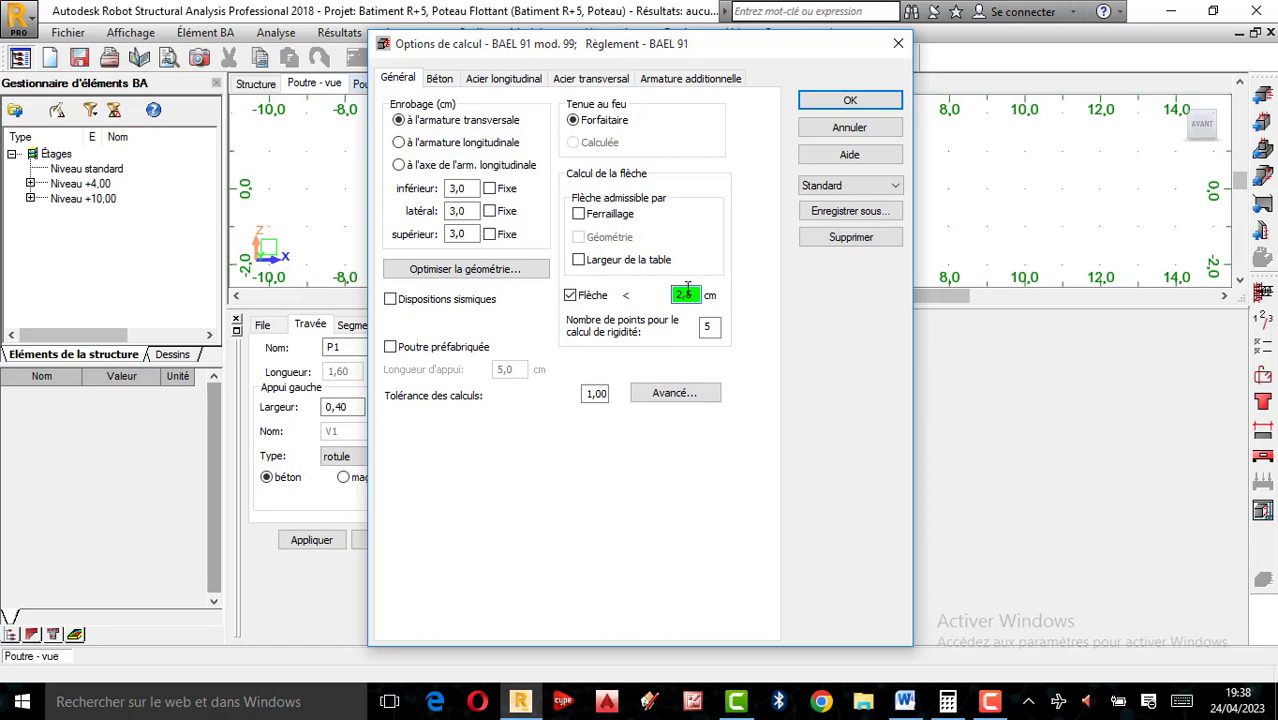
{"action": "left_click_drag", "start_coordinate": [697, 295], "coordinate": [661, 292]}
{"action": "type", "text": "3"}
{"action": "left_click", "coordinate": [673, 395]}
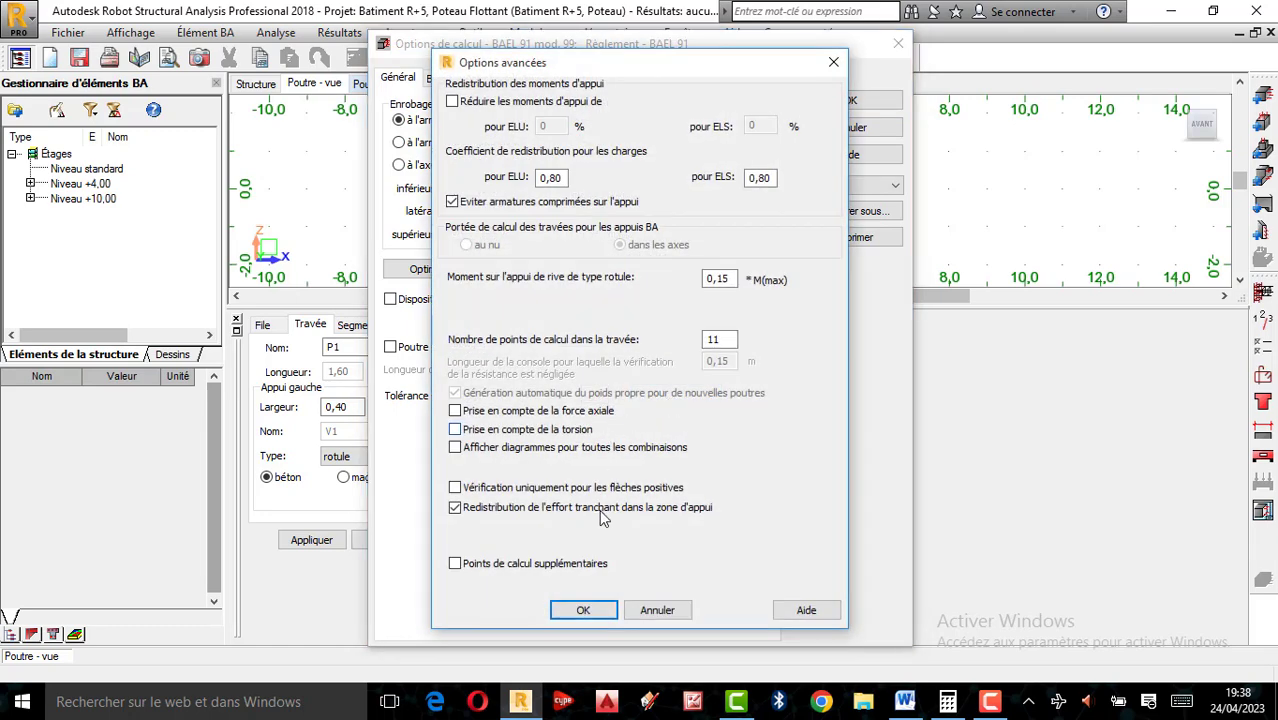
{"action": "left_click", "coordinate": [583, 610]}
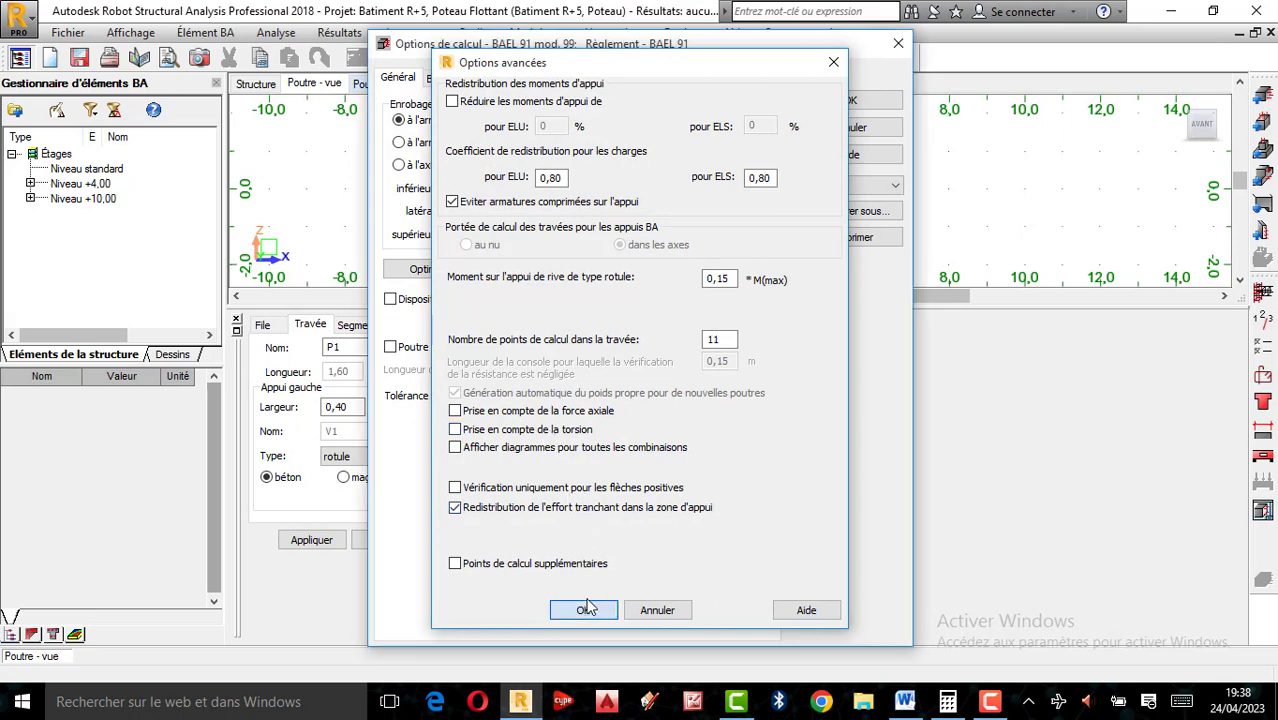
Set the beam's concrete to BETON25 in the calculation options and choose the aggregate diameter.
{"action": "left_click", "coordinate": [441, 79]}
{"action": "left_click", "coordinate": [612, 140]}
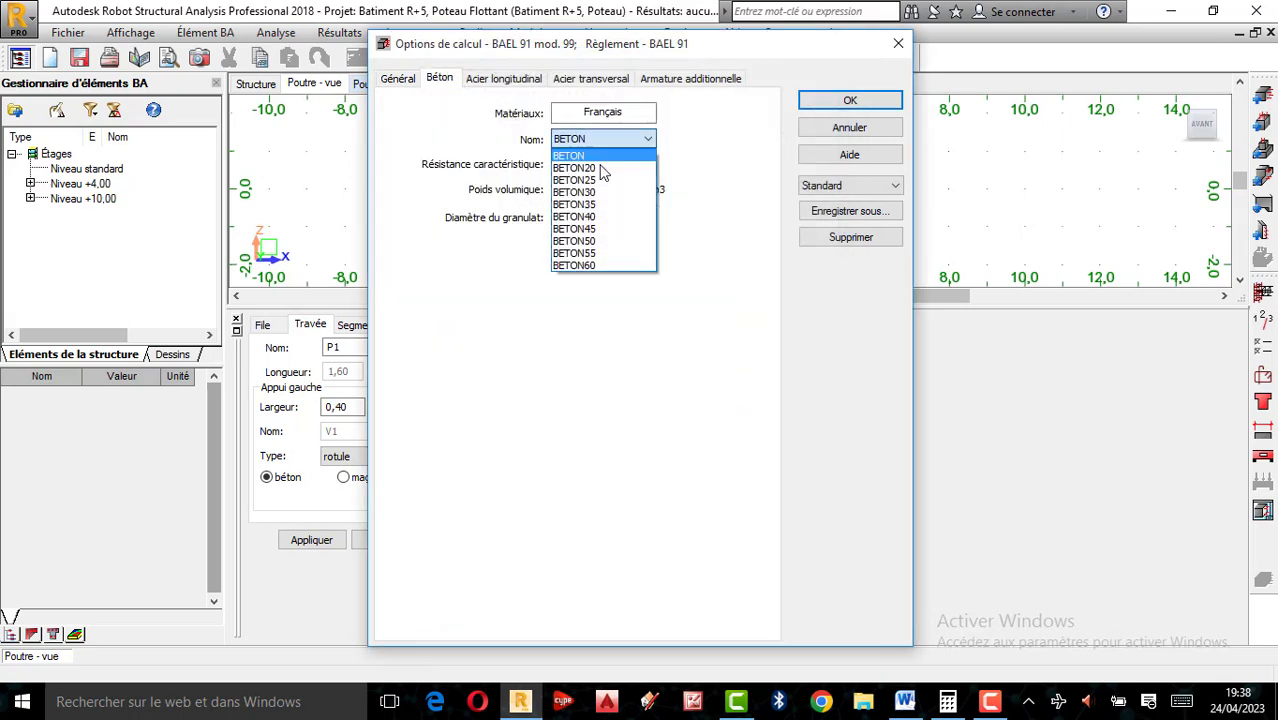
{"action": "left_click", "coordinate": [597, 183]}
{"action": "left_click", "coordinate": [612, 140]}
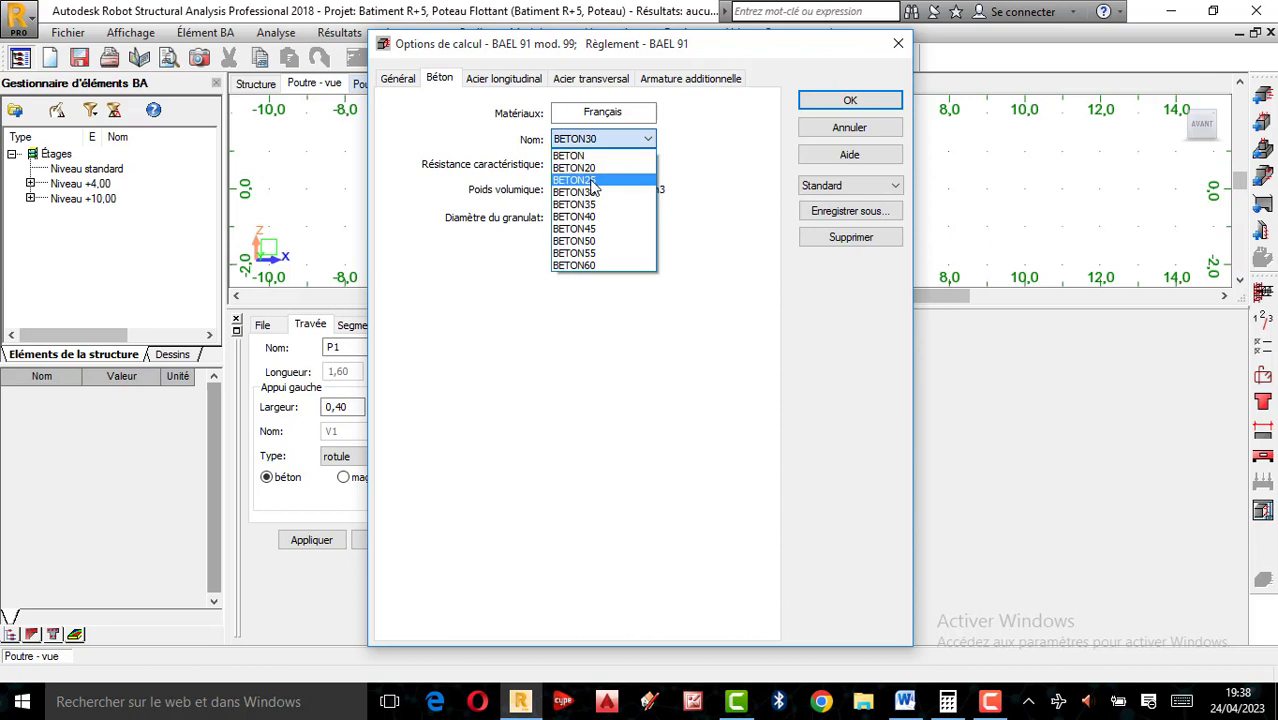
{"action": "left_click", "coordinate": [597, 175]}
{"action": "left_click", "coordinate": [598, 217]}
{"action": "left_click", "coordinate": [623, 217]}
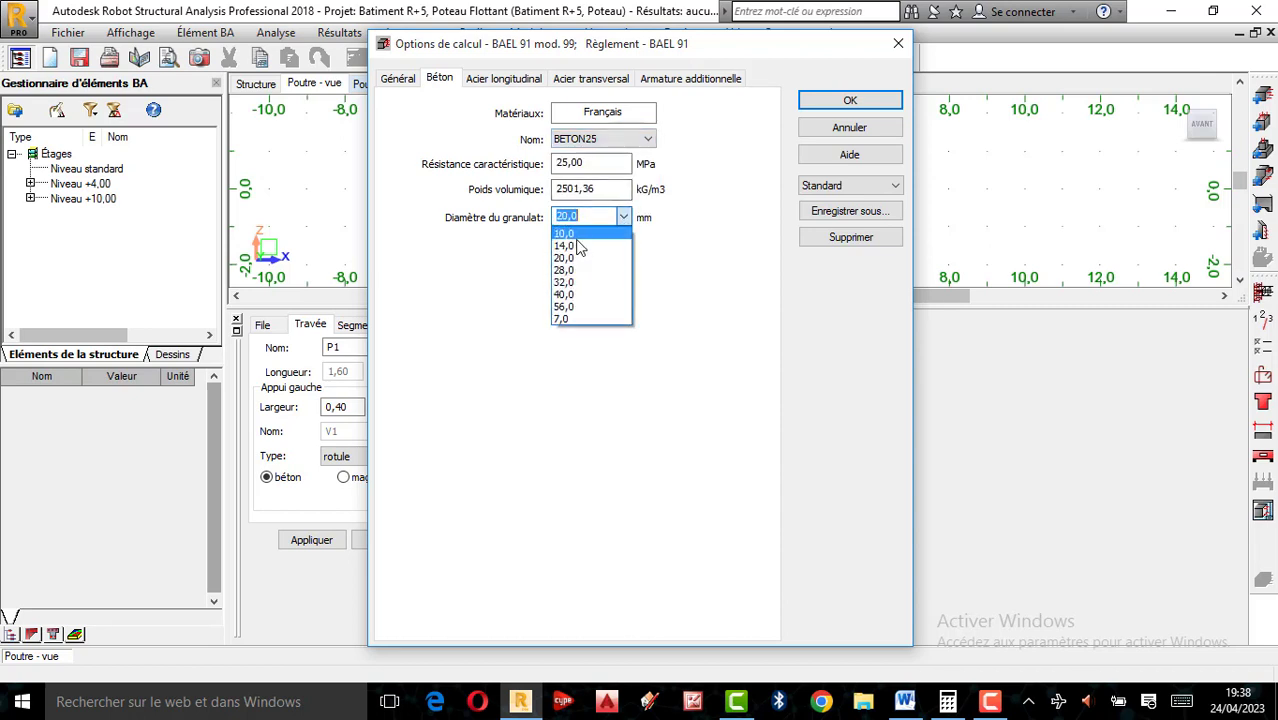
{"action": "left_click", "coordinate": [585, 244]}
Set the longitudinal steel to class HA 400 and exclude the 6, 8, 10 and 12 mm bars.
{"action": "left_click", "coordinate": [522, 80]}
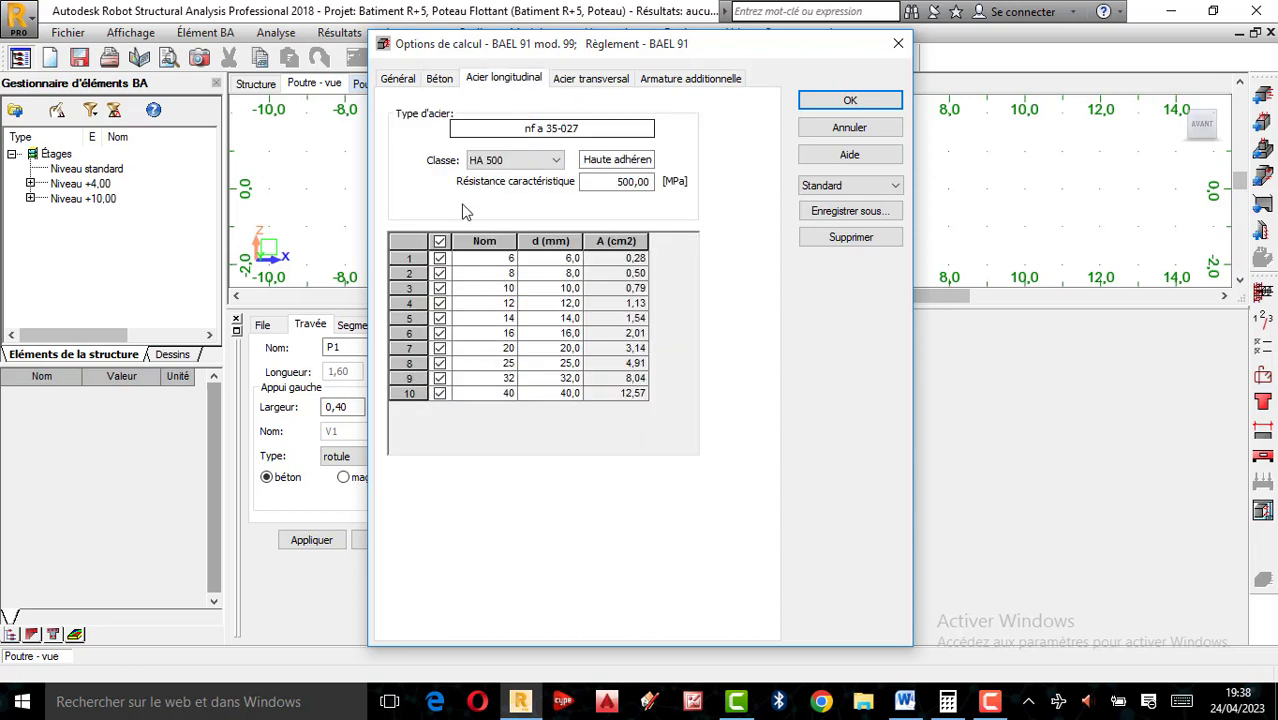
{"action": "left_click", "coordinate": [556, 161]}
{"action": "left_click", "coordinate": [506, 189]}
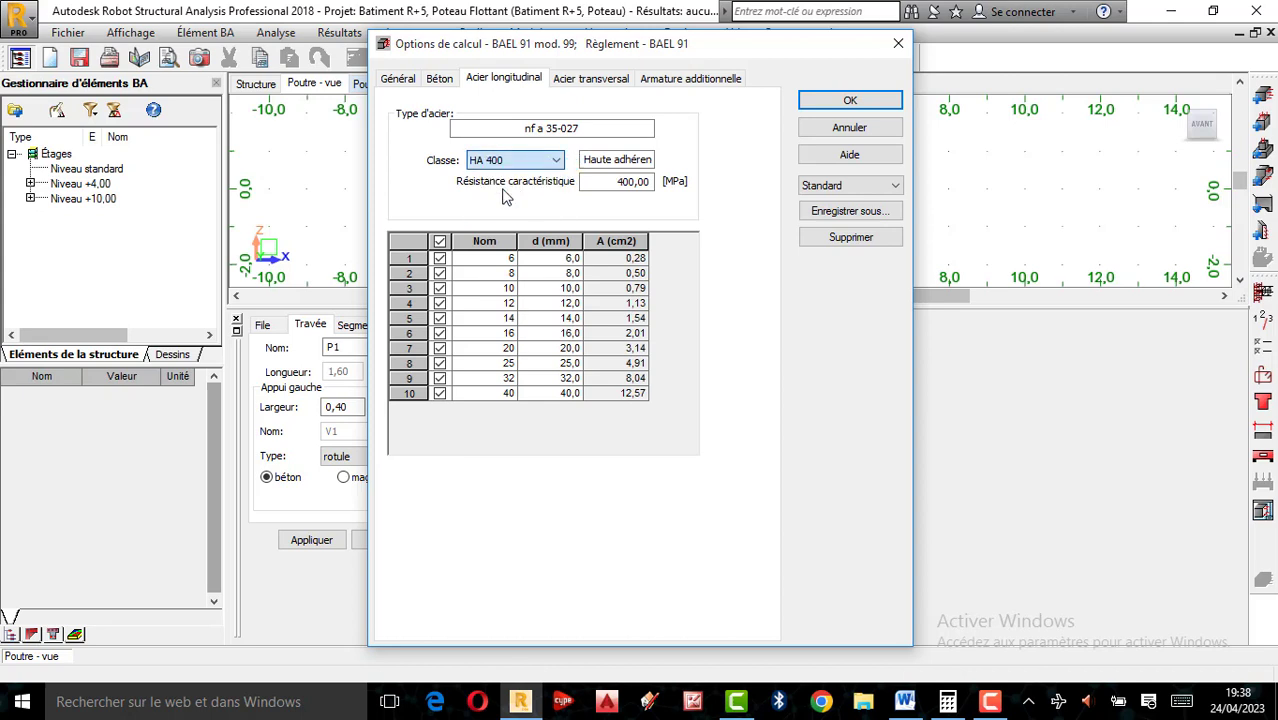
{"action": "left_click", "coordinate": [440, 258]}
{"action": "left_click", "coordinate": [440, 273]}
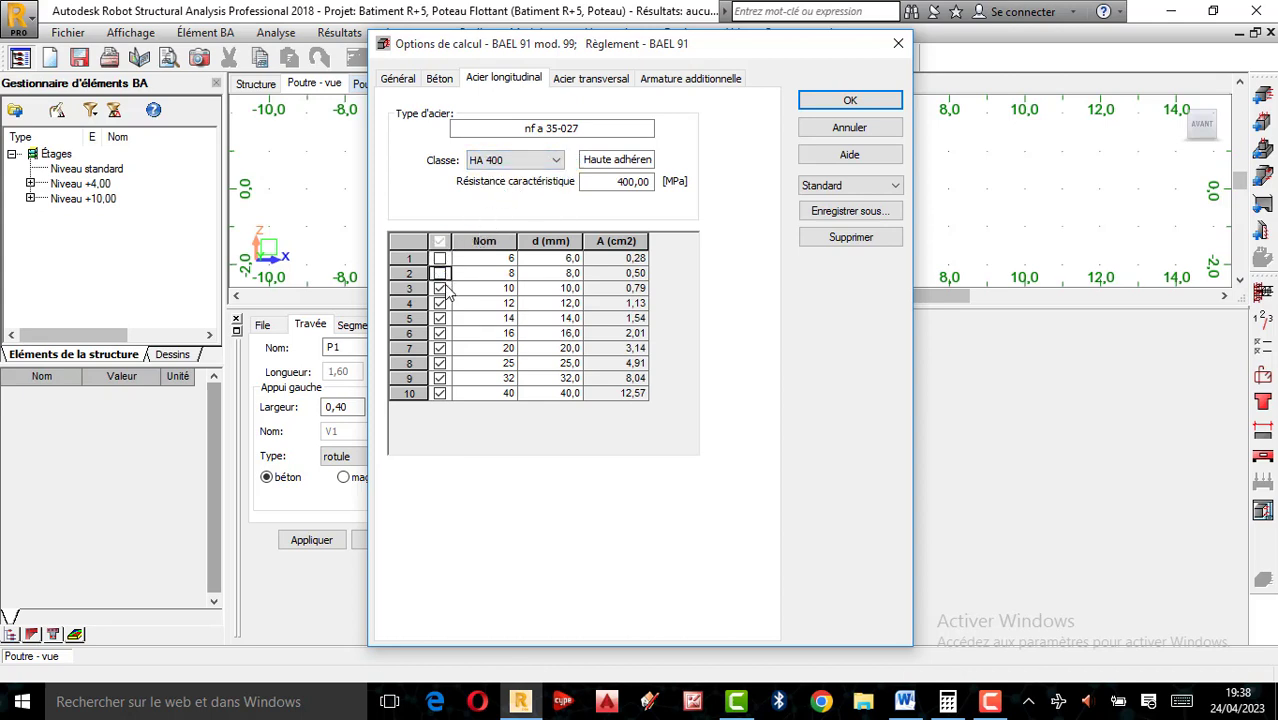
{"action": "left_click", "coordinate": [441, 288]}
{"action": "left_click", "coordinate": [440, 308]}
Set the transverse steel to class HA 400 and allow only the 6 and 8 mm bars.
{"action": "left_click", "coordinate": [590, 80]}
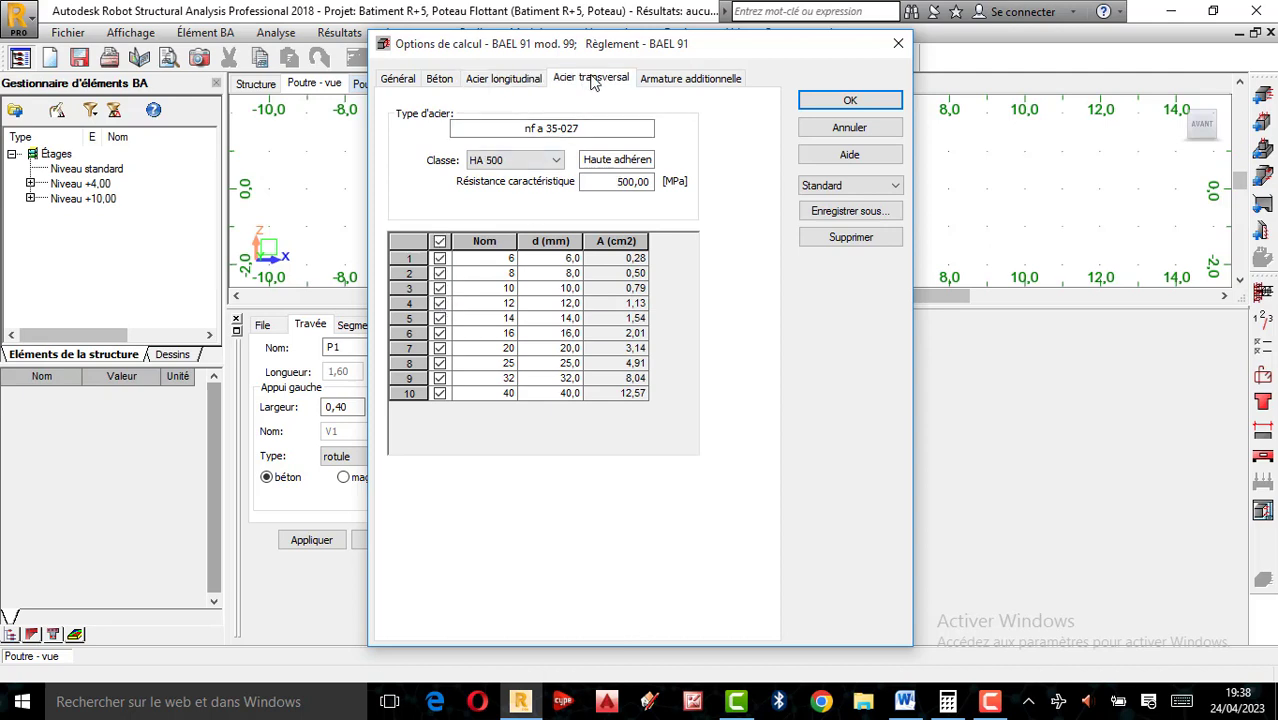
{"action": "left_click", "coordinate": [556, 161]}
{"action": "left_click", "coordinate": [522, 177]}
{"action": "left_click", "coordinate": [440, 241]}
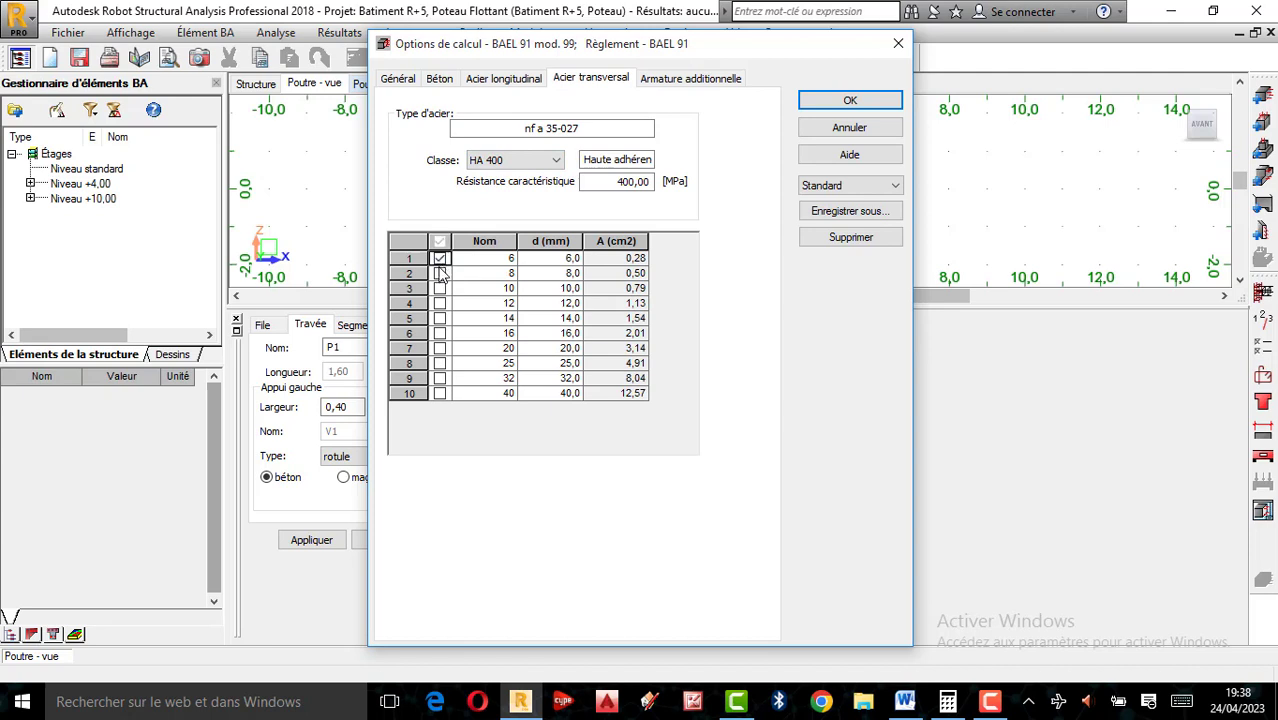
{"action": "left_click", "coordinate": [441, 274]}
Set the additional reinforcement to class HA 400 without the 6, 8, 10 and 12 mm bars, and confirm the calculation options.
{"action": "left_click", "coordinate": [700, 84]}
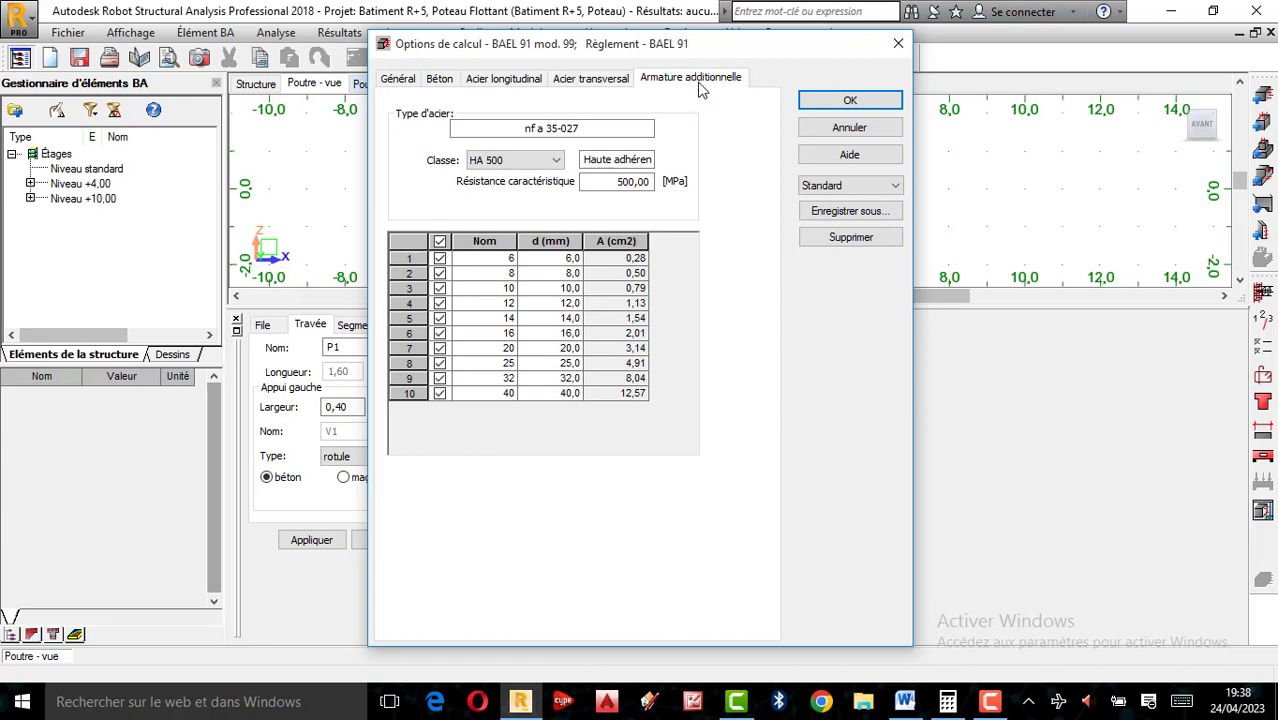
{"action": "left_click", "coordinate": [556, 160]}
{"action": "left_click", "coordinate": [490, 189]}
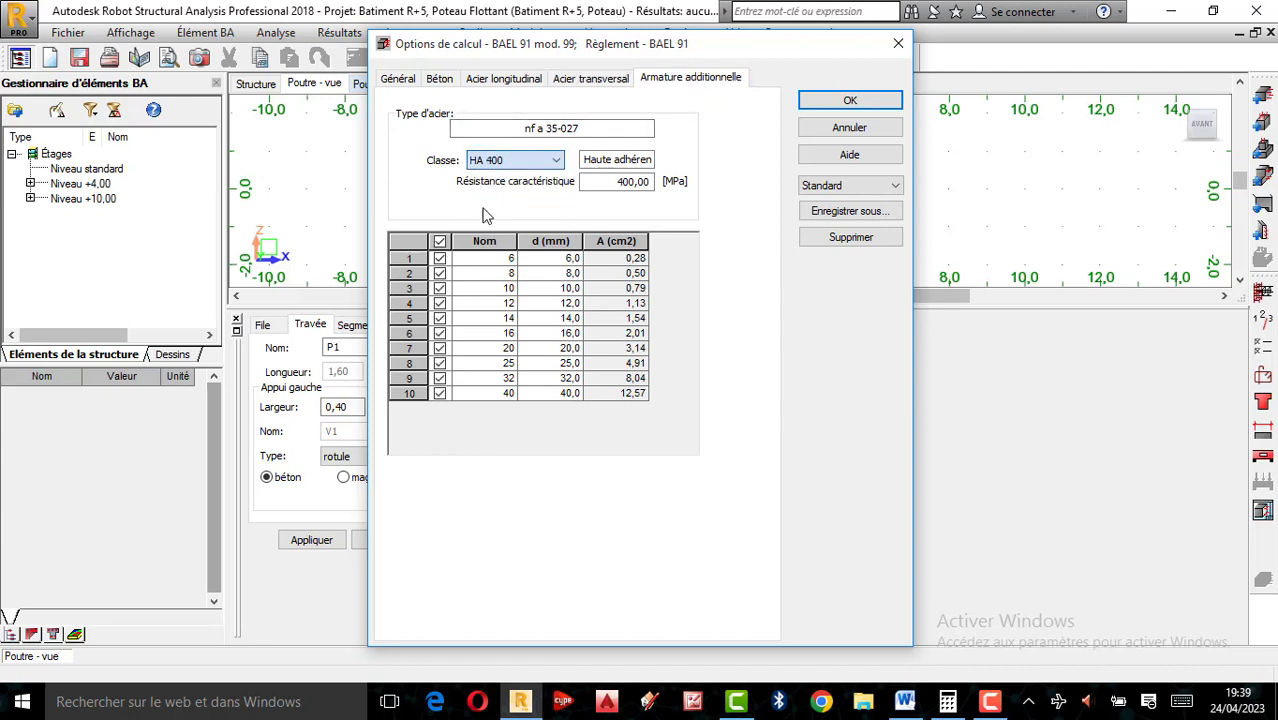
{"action": "left_click", "coordinate": [440, 258]}
{"action": "left_click", "coordinate": [440, 273]}
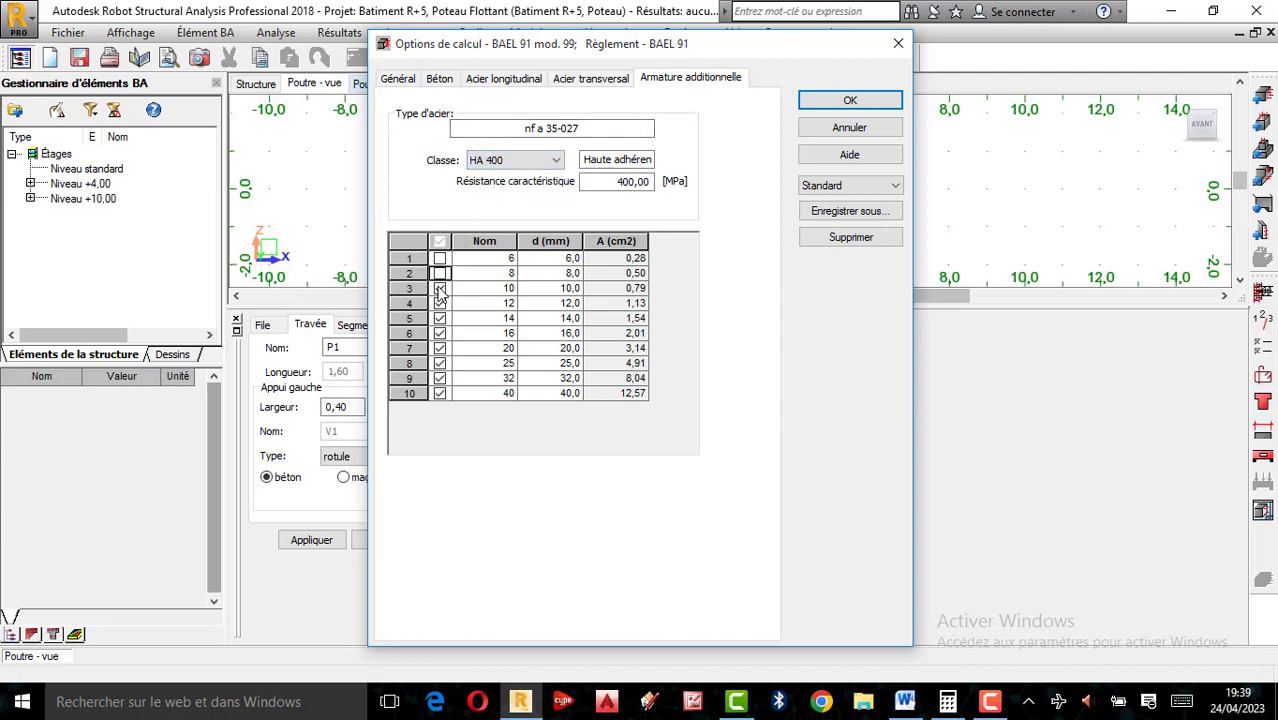
{"action": "left_click", "coordinate": [440, 288]}
{"action": "left_click", "coordinate": [440, 303]}
{"action": "left_click", "coordinate": [845, 104]}
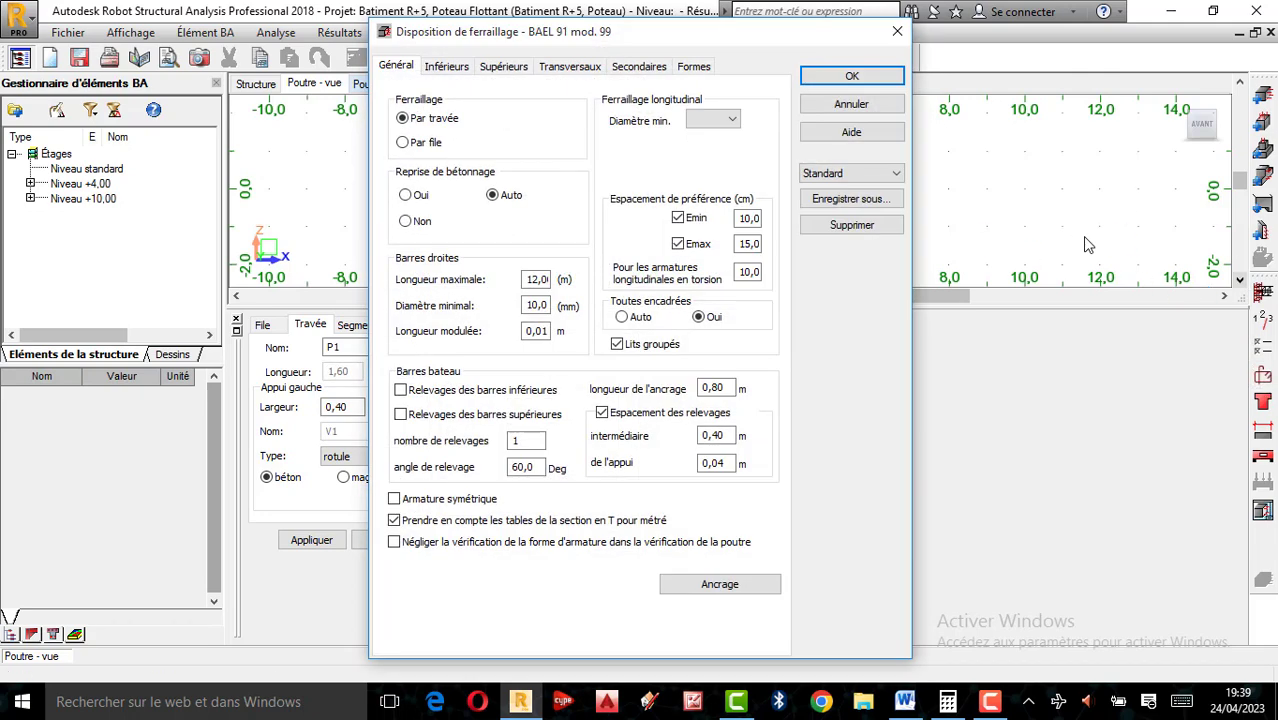
Set the general reinforcement layout to Par file with concreting joints enabled, and activate bent-up bars for both bottom and top reinforcement.
{"action": "left_click", "coordinate": [436, 144]}
{"action": "left_click", "coordinate": [418, 196]}
{"action": "left_click", "coordinate": [434, 391]}
{"action": "left_click", "coordinate": [427, 418]}
Limit the bottom reinforcement to a maximum of 3 layers and check the top reinforcement settings.
{"action": "left_click", "coordinate": [447, 67]}
{"action": "left_click", "coordinate": [754, 229]}
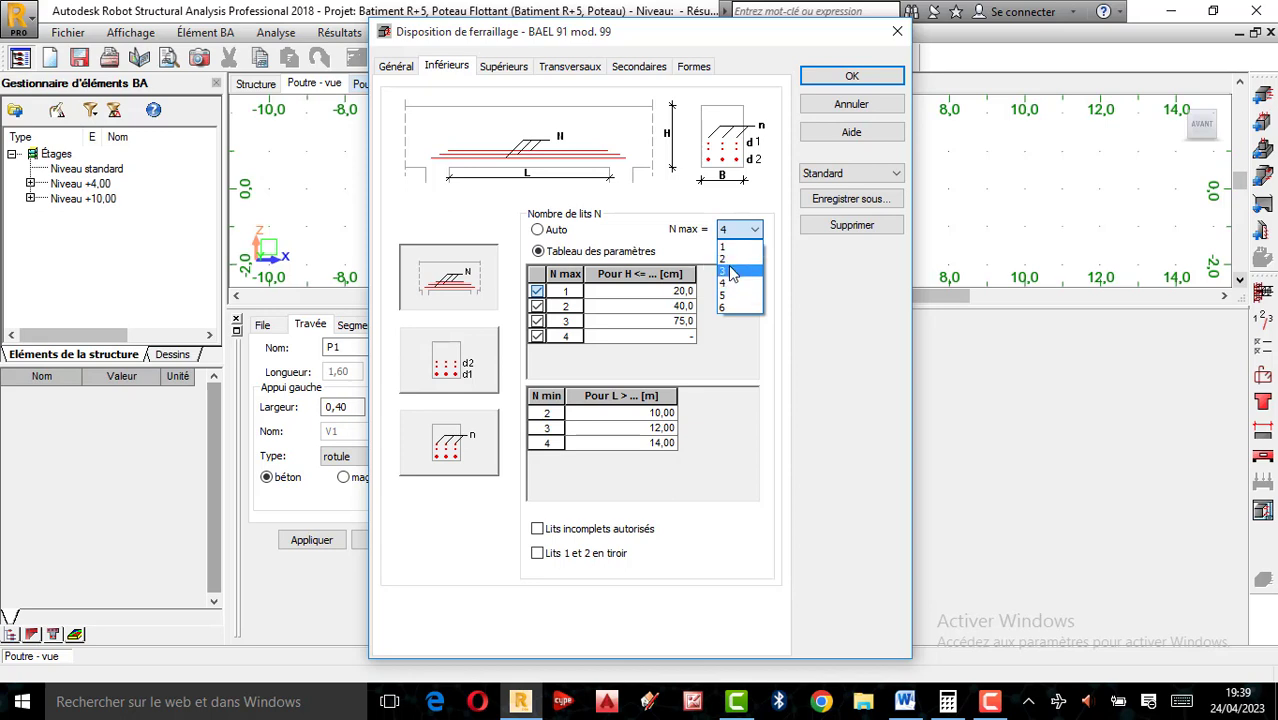
{"action": "left_click", "coordinate": [728, 268]}
{"action": "left_click", "coordinate": [504, 66]}
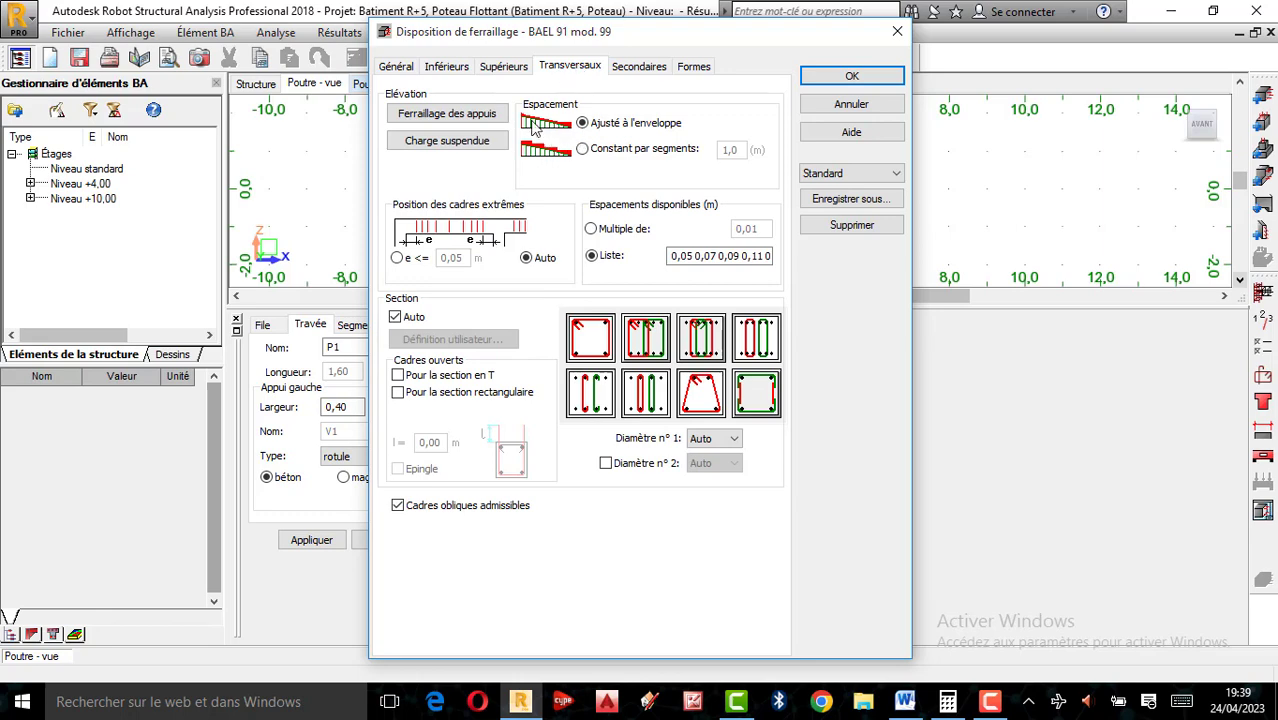
Enable transverse reinforcement in concrete supports at least 0,40 m wide, and adjust the permitted stirrup shapes.
{"action": "left_click", "coordinate": [468, 118]}
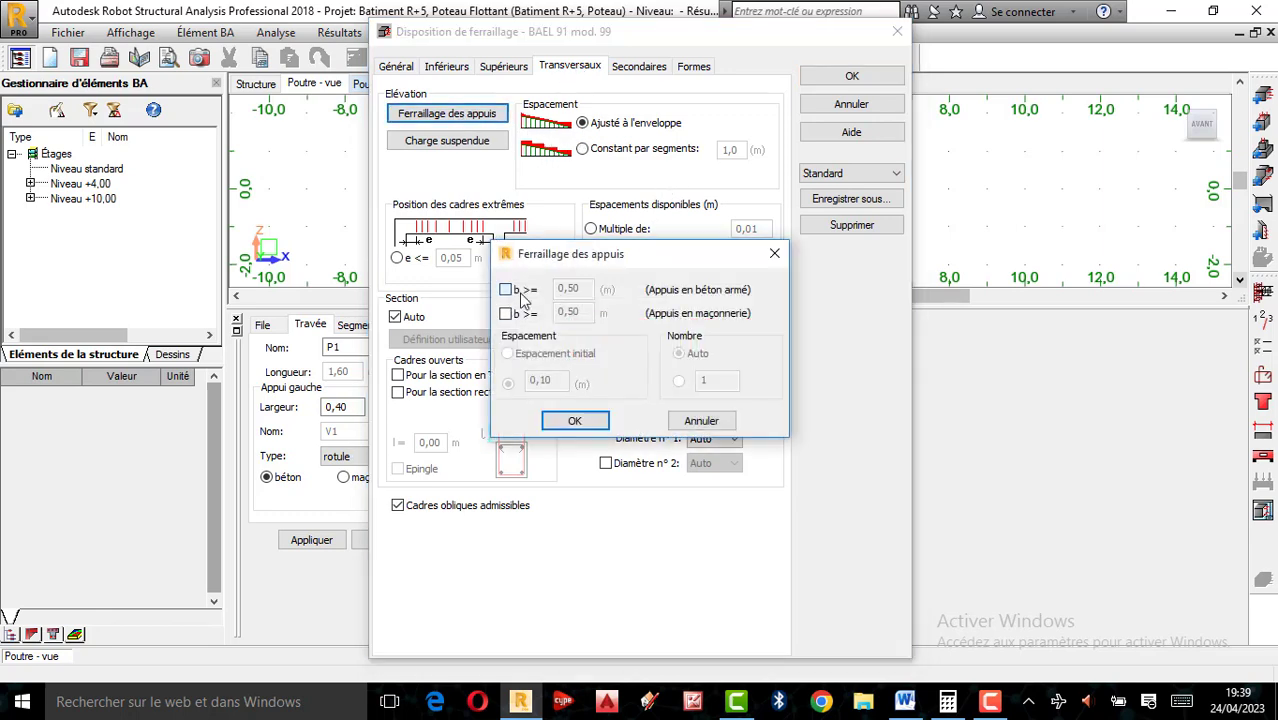
{"action": "left_click", "coordinate": [506, 289]}
{"action": "double_click", "coordinate": [572, 288]}
{"action": "type", "text": "0,40"}
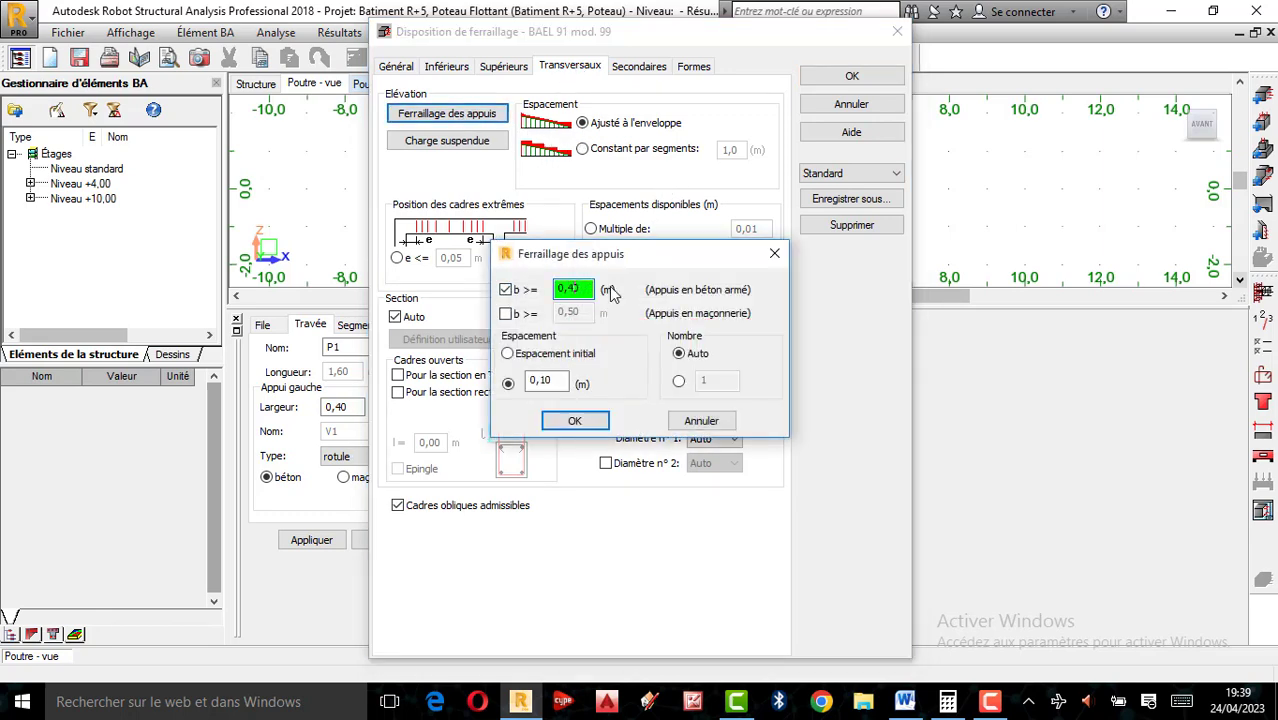
{"action": "left_click", "coordinate": [575, 421]}
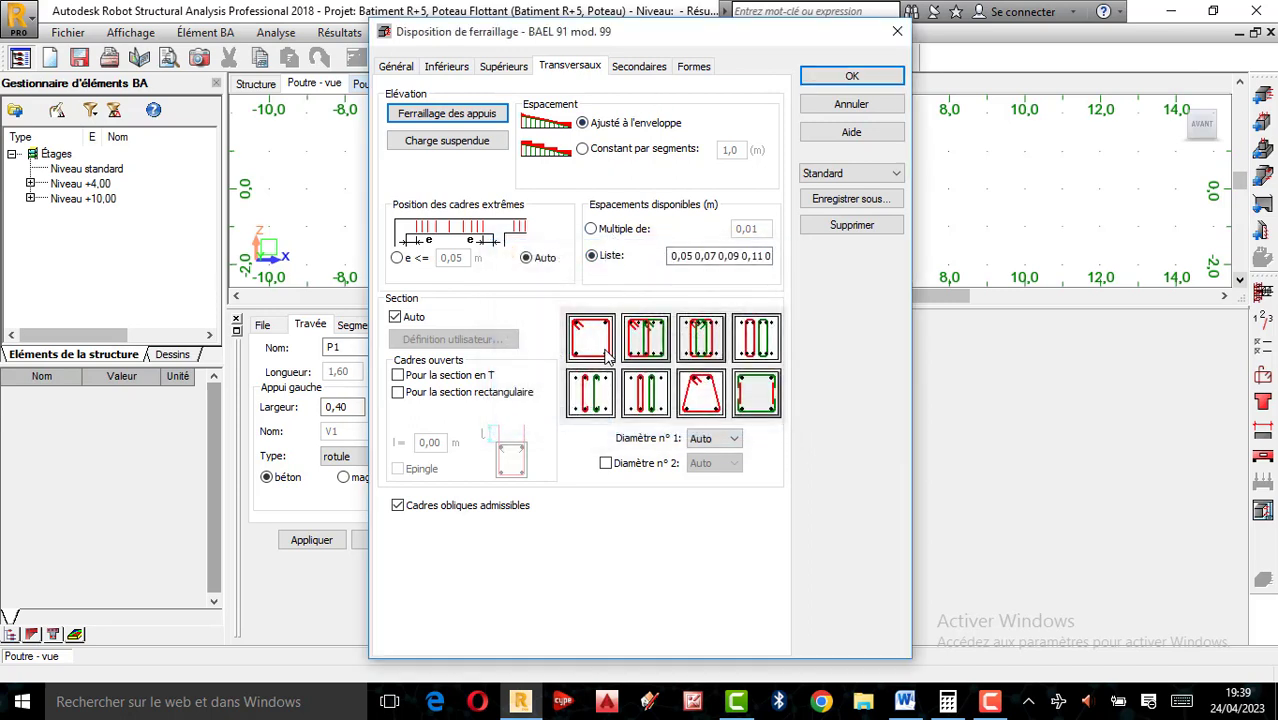
{"action": "left_click", "coordinate": [698, 395]}
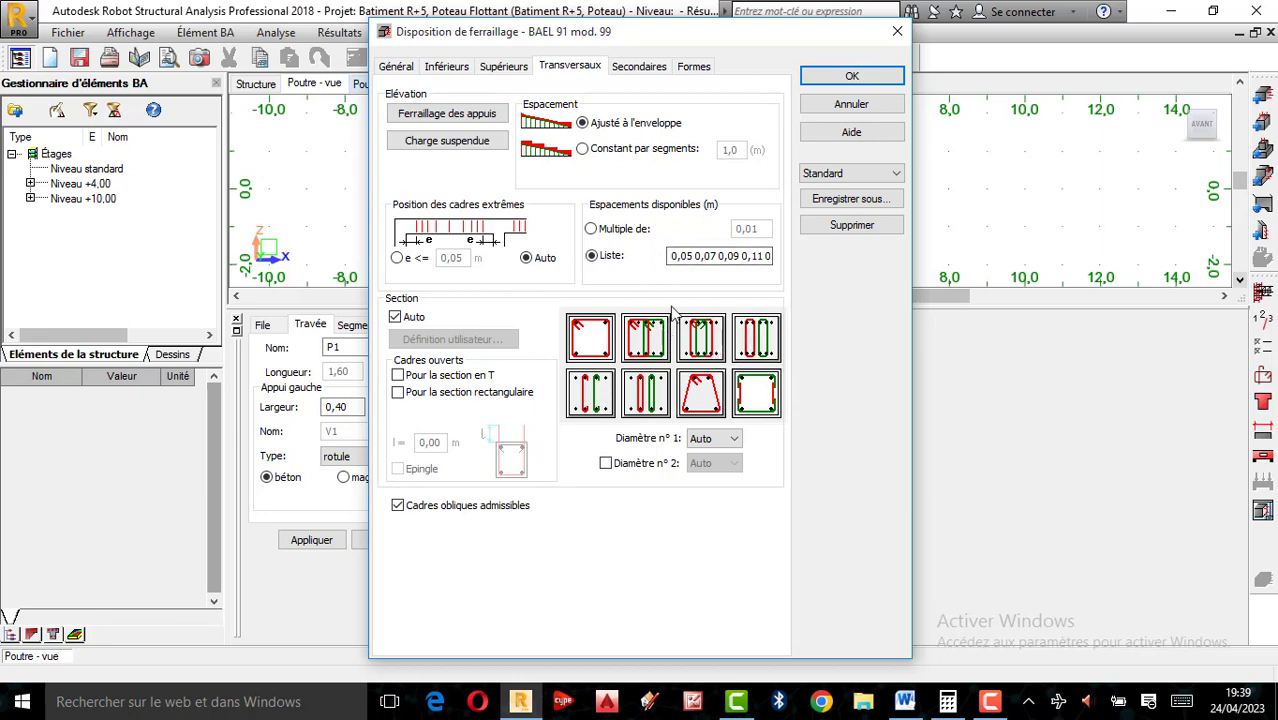
Choose the diameter of the assembly bars in the secondary reinforcement settings.
{"action": "left_click", "coordinate": [650, 68]}
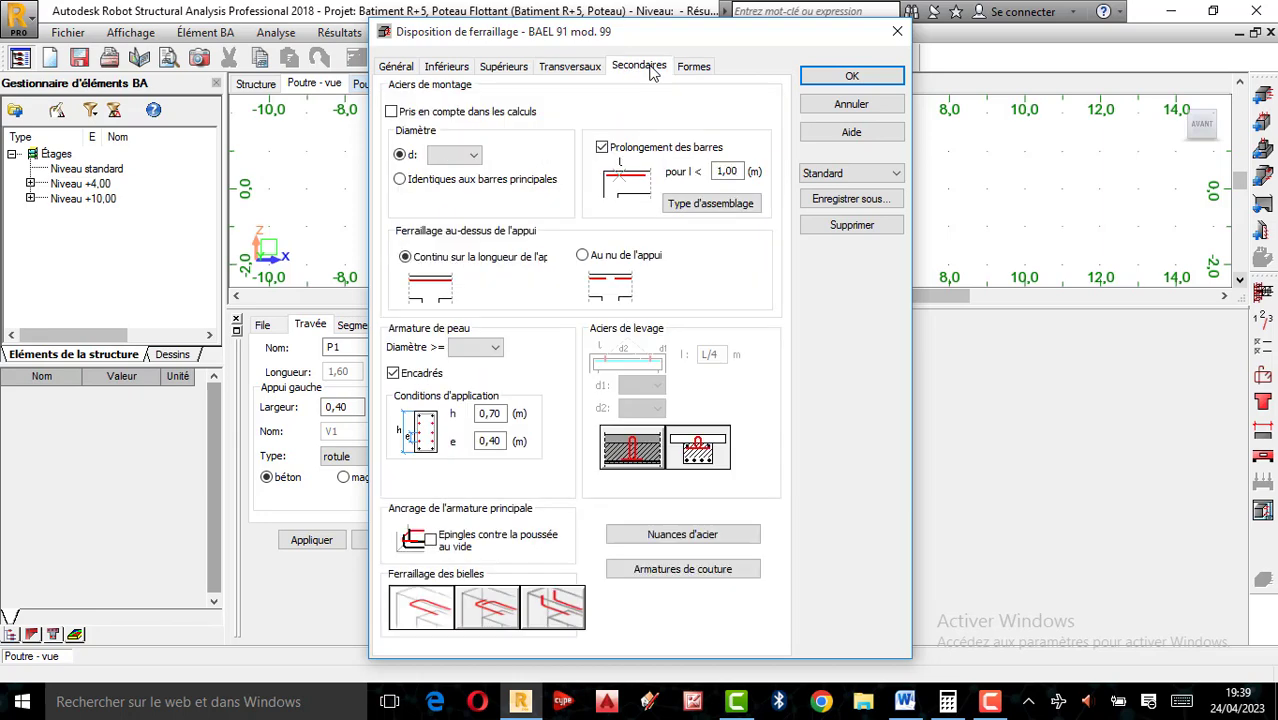
{"action": "left_click", "coordinate": [474, 155]}
{"action": "left_click", "coordinate": [450, 168]}
Turn off hooks only if necessary for the main longitudinal bars, enable the minimum hook length in cm, and confirm the reinforcement layout.
{"action": "left_click", "coordinate": [694, 66]}
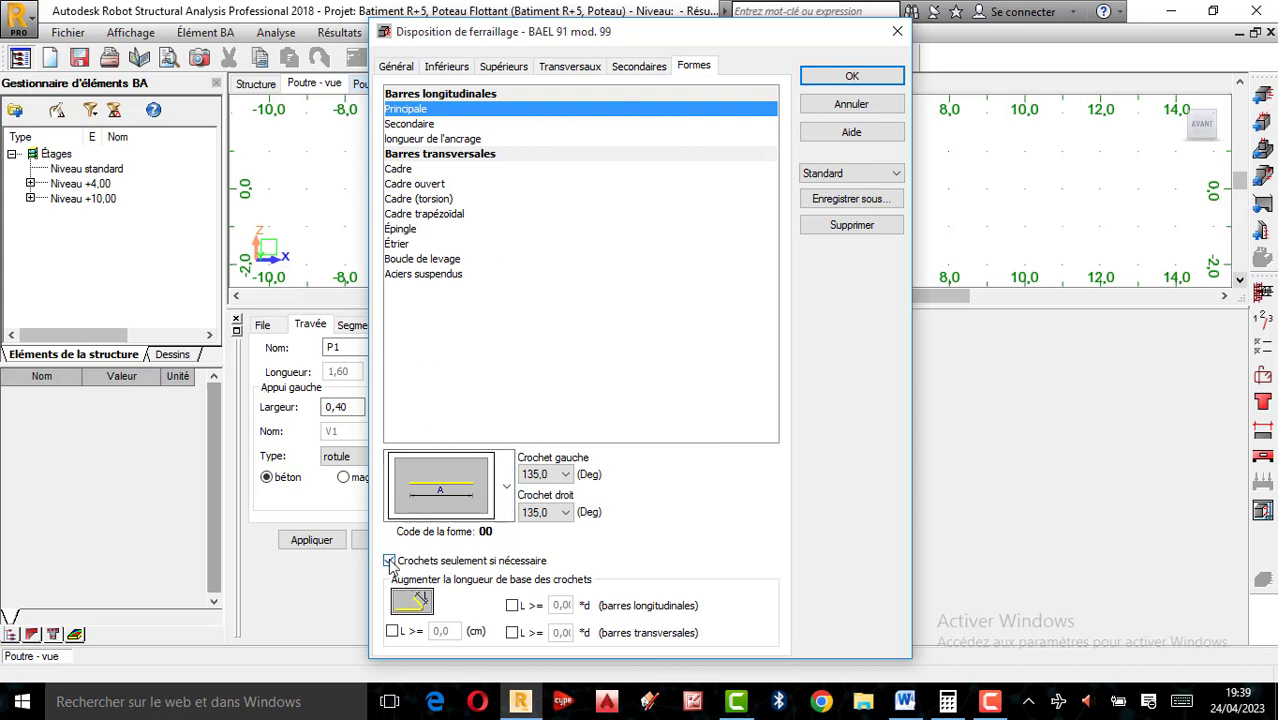
{"action": "left_click", "coordinate": [392, 632]}
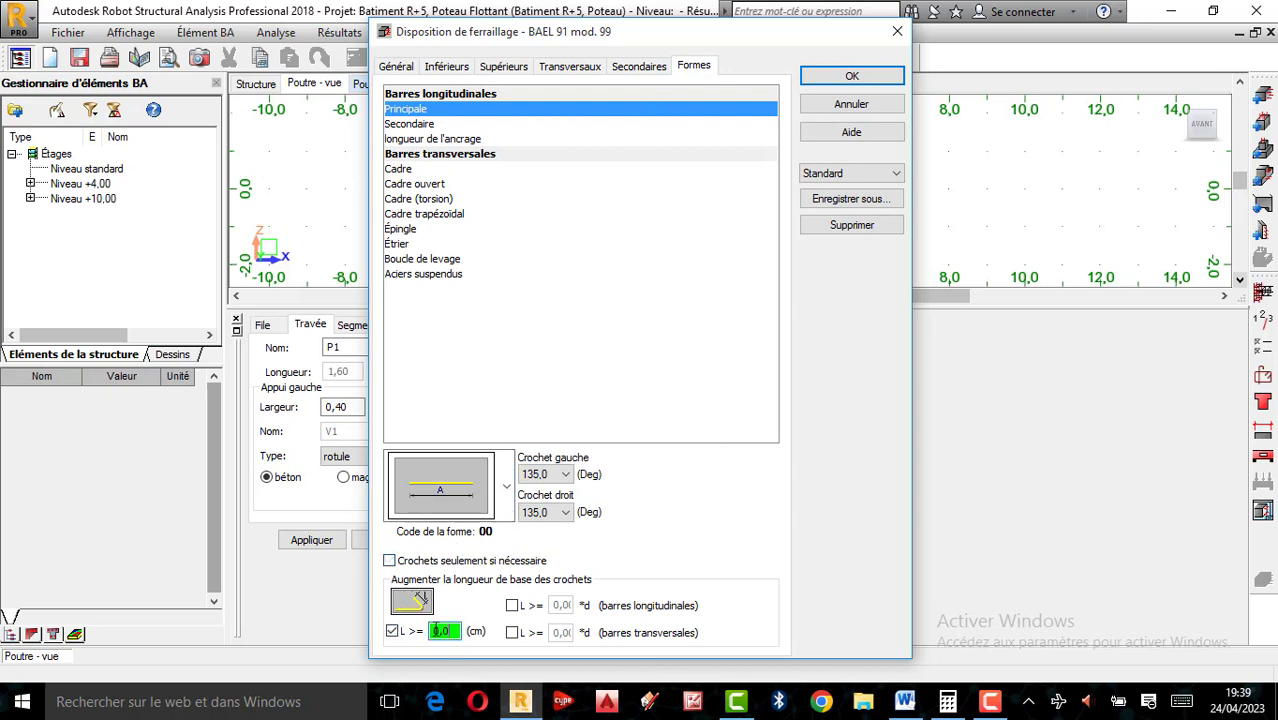
{"action": "left_click_drag", "start_coordinate": [436, 631], "coordinate": [414, 631]}
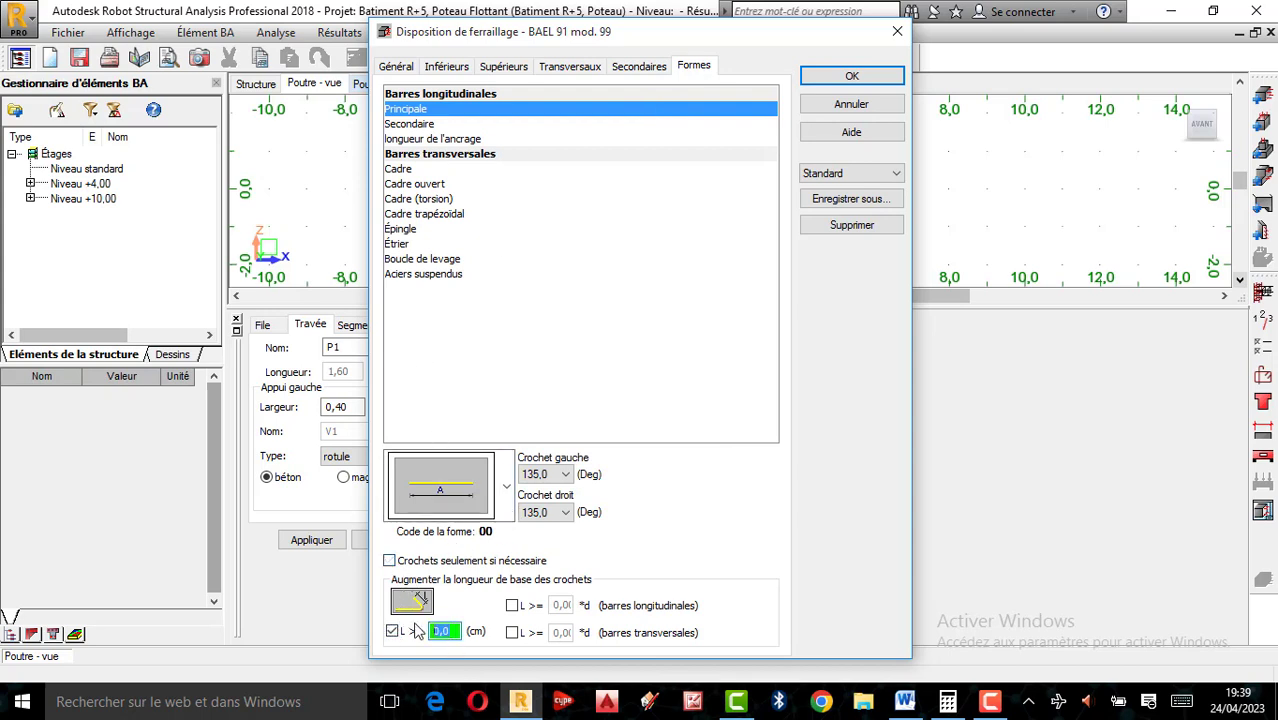
{"action": "left_click", "coordinate": [868, 78]}
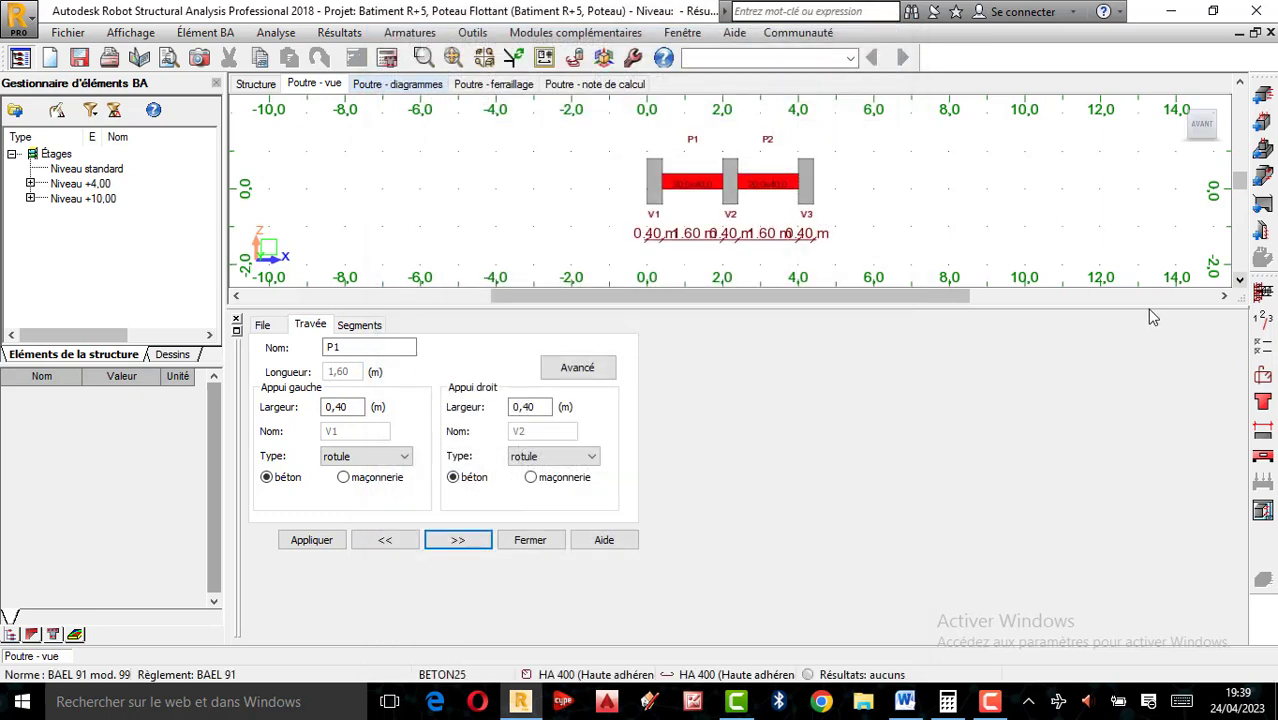
Review the reinforcement description settings in the drawing parameters and confirm them.
{"action": "left_click", "coordinate": [1261, 456]}
{"action": "left_click", "coordinate": [485, 110]}
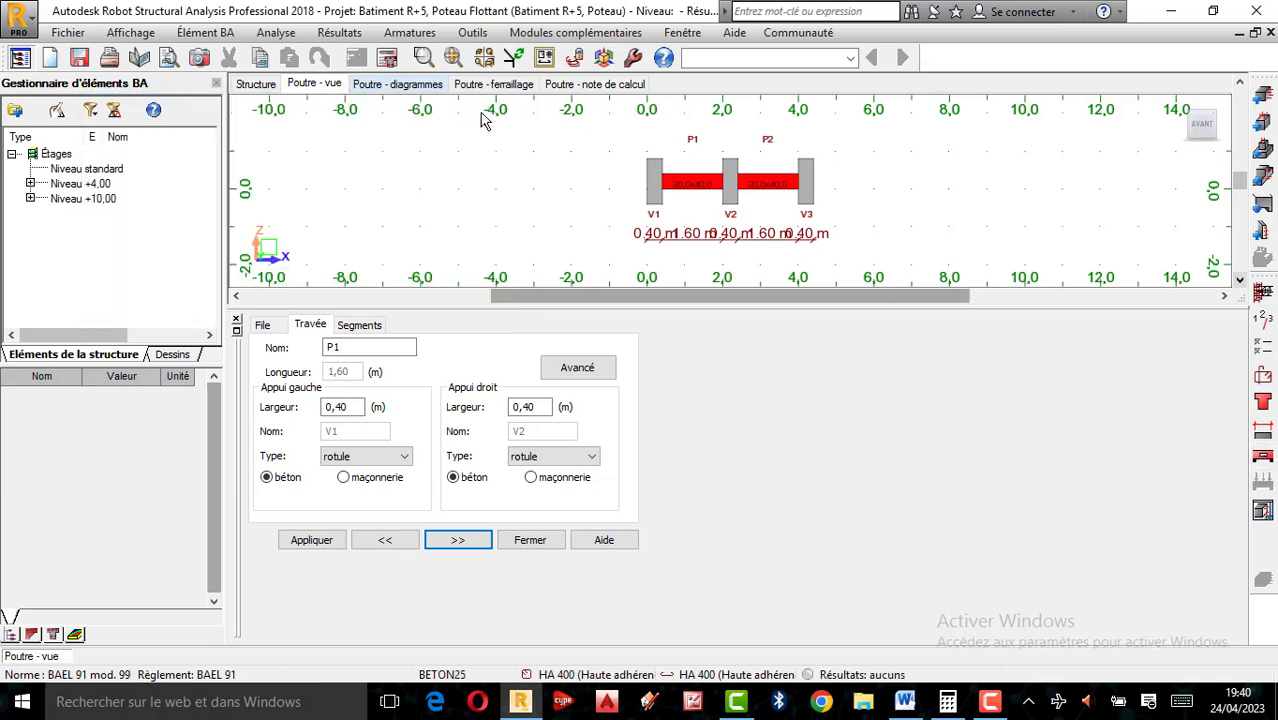
{"action": "left_click", "coordinate": [283, 34]}
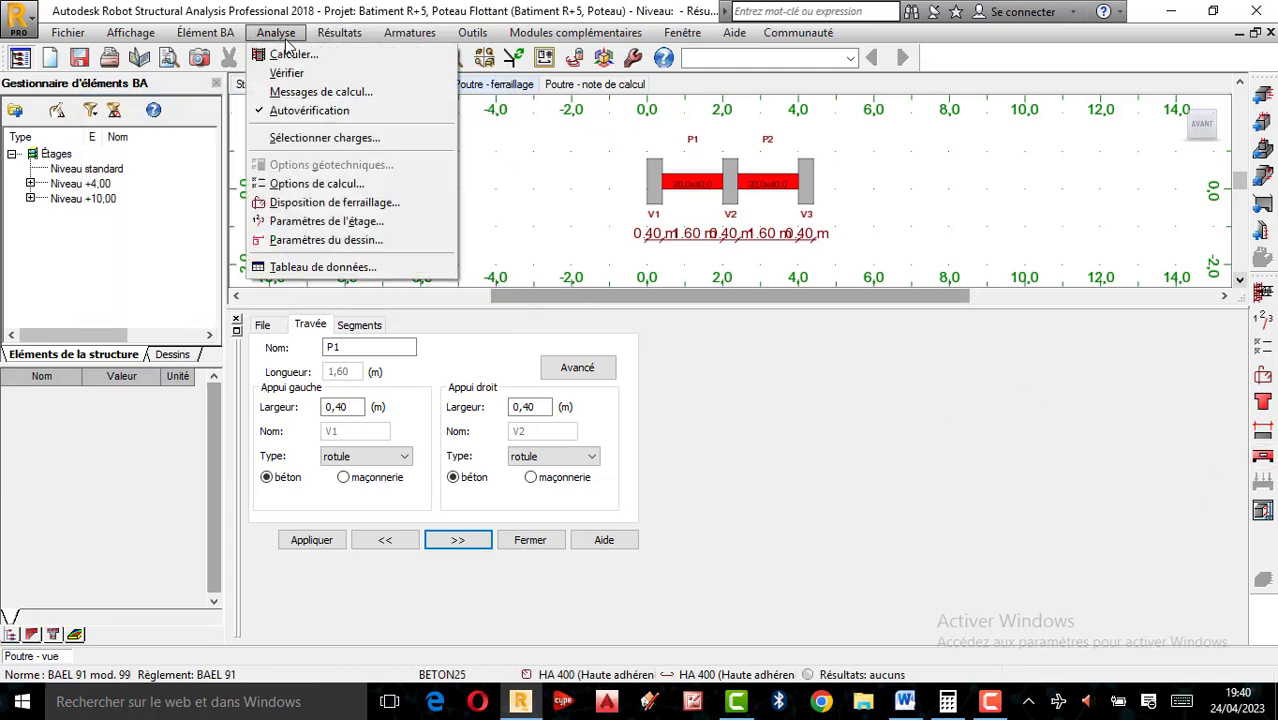
{"action": "left_click", "coordinate": [340, 241]}
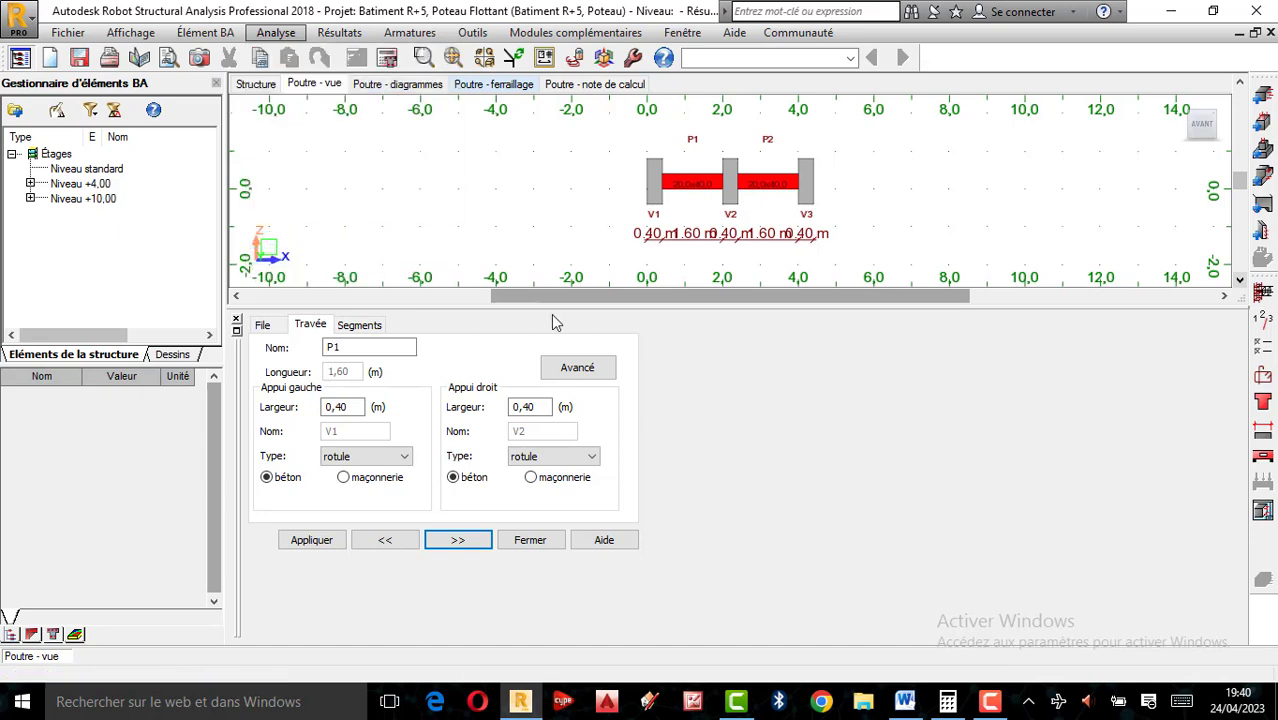
{"action": "left_click", "coordinate": [490, 156]}
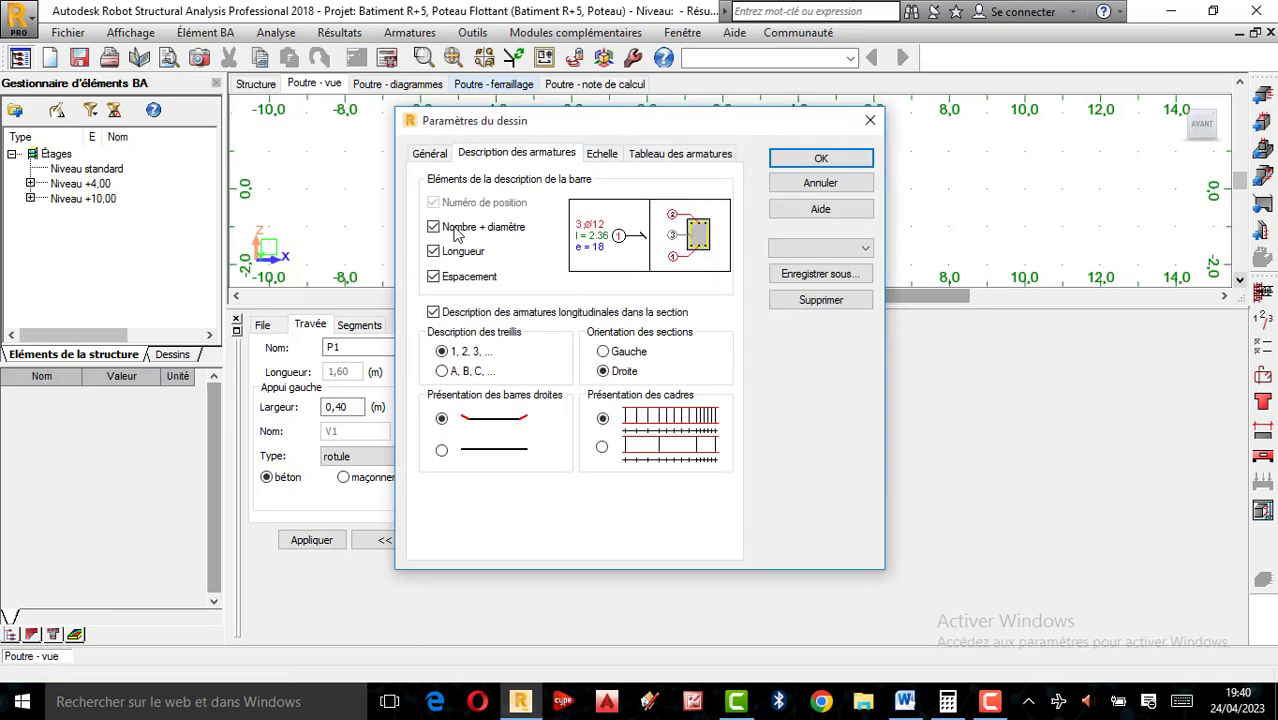
{"action": "left_click", "coordinate": [821, 160]}
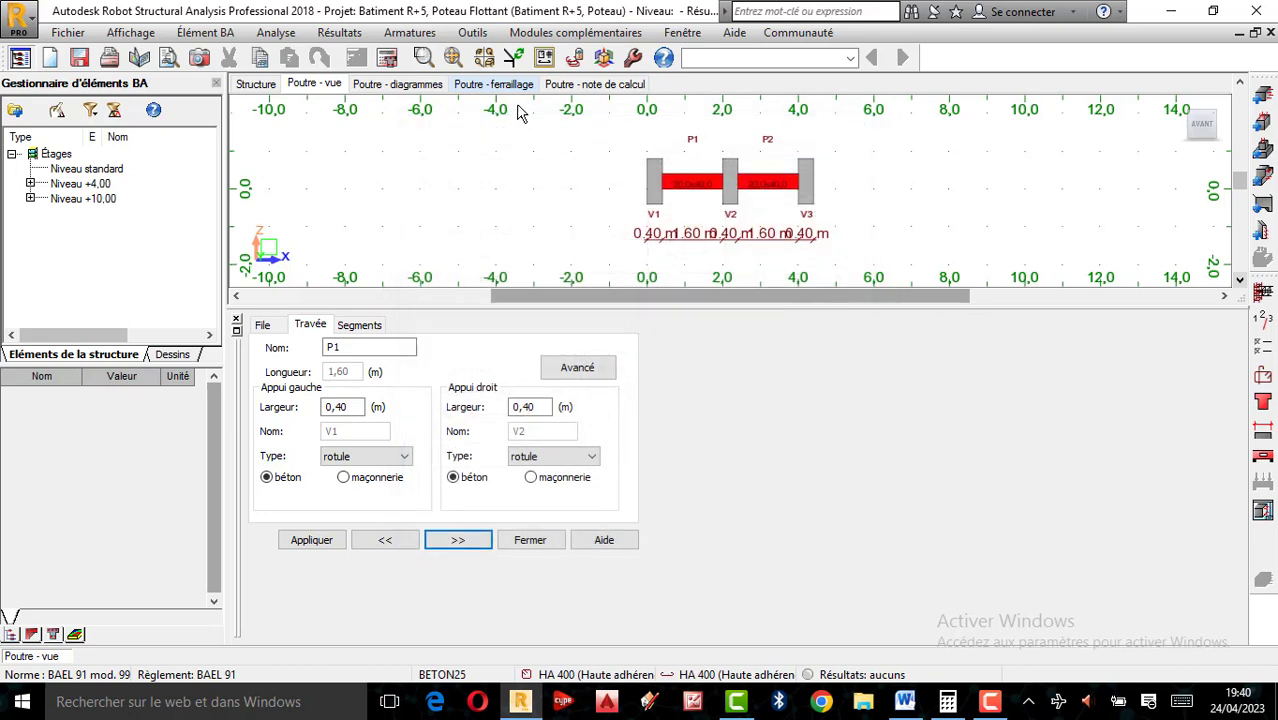
Calculate the beam's reinforcement with drawings generated for the calculated elements.
{"action": "left_click", "coordinate": [389, 57]}
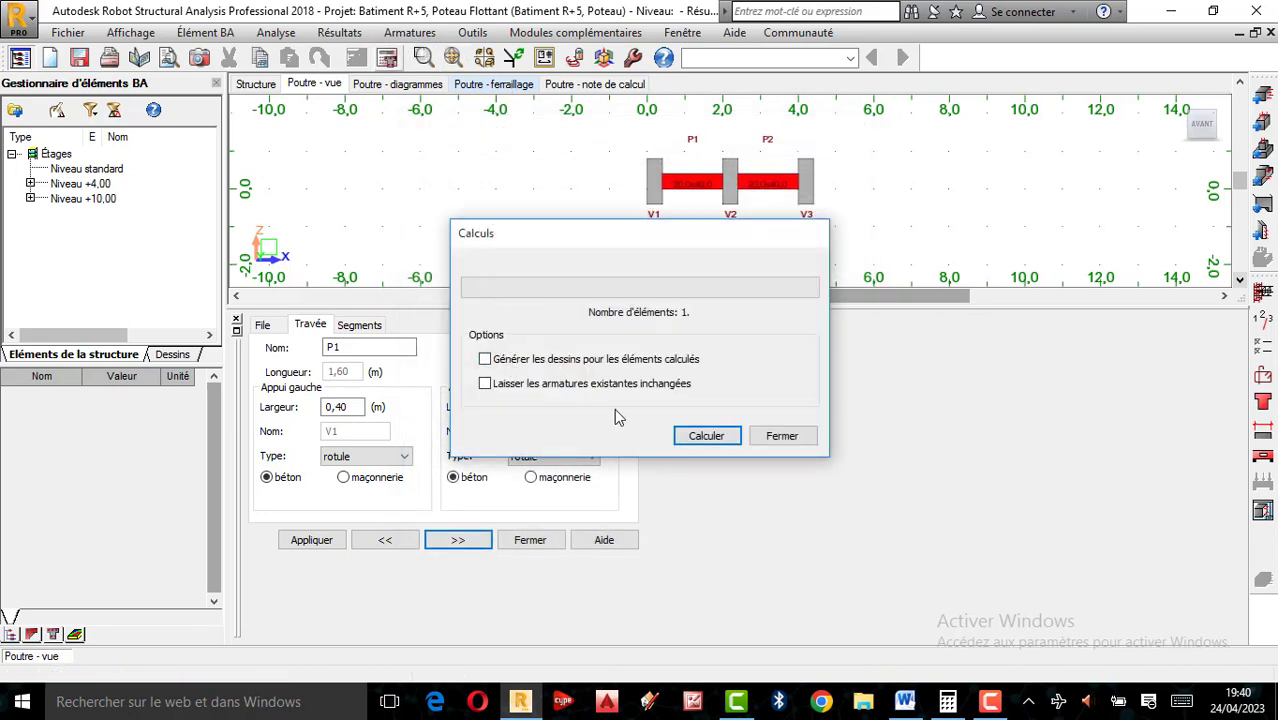
{"action": "left_click", "coordinate": [541, 358]}
{"action": "left_click", "coordinate": [688, 435]}
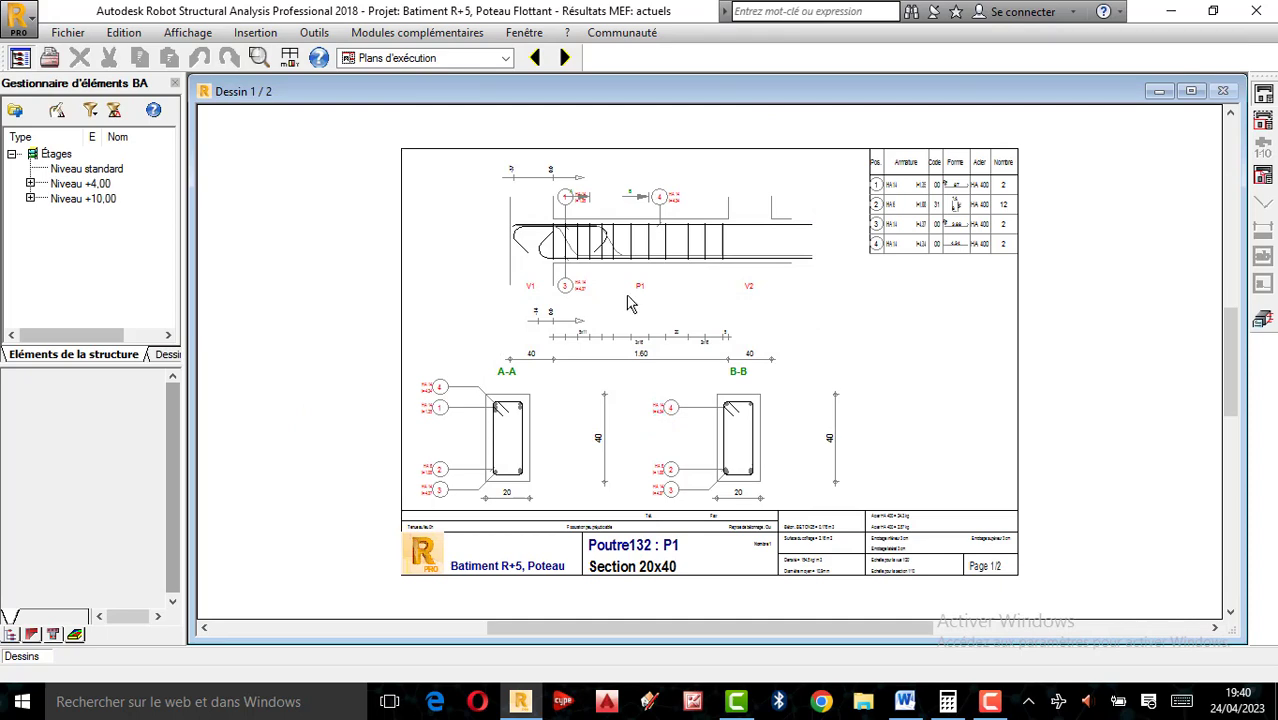
Examine the execution drawings of spans P1 and P2, including bar diameters, stirrup spacing and cross-sections.
{"action": "scroll", "coordinate": [670, 440], "scroll_direction": "up", "scroll_amount": 3}
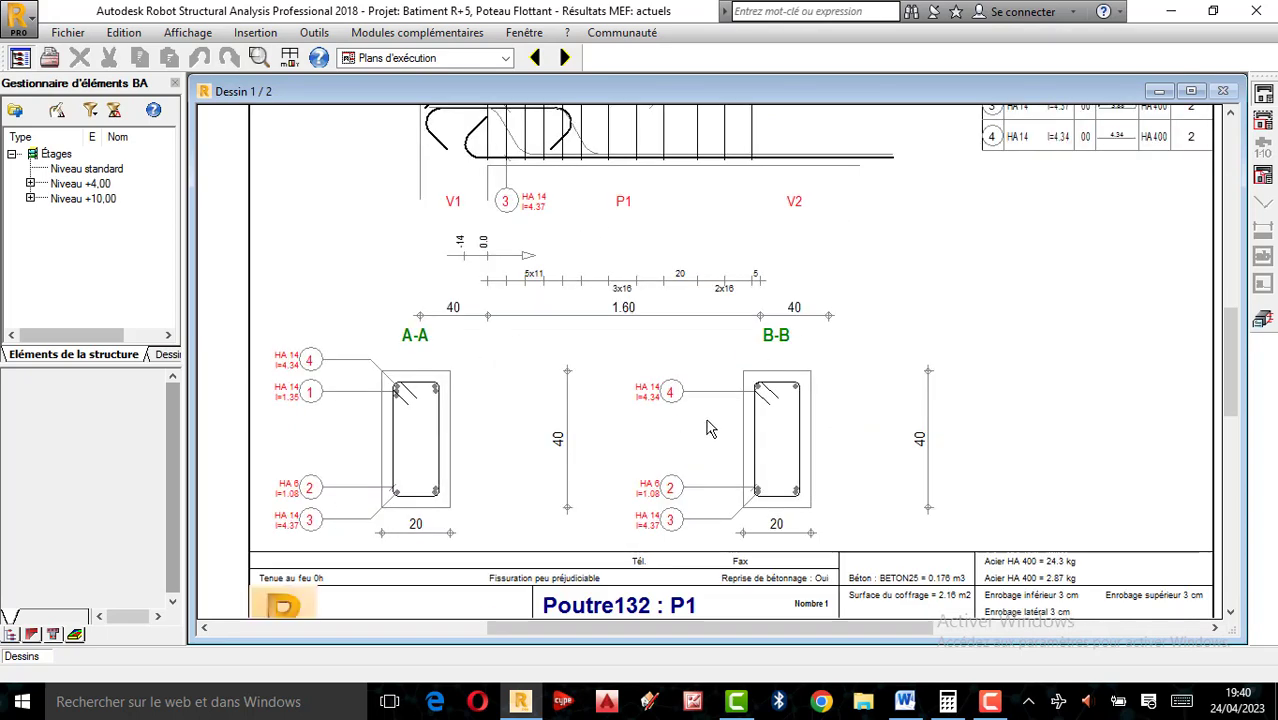
{"action": "scroll", "coordinate": [736, 428], "scroll_direction": "down", "scroll_amount": 3}
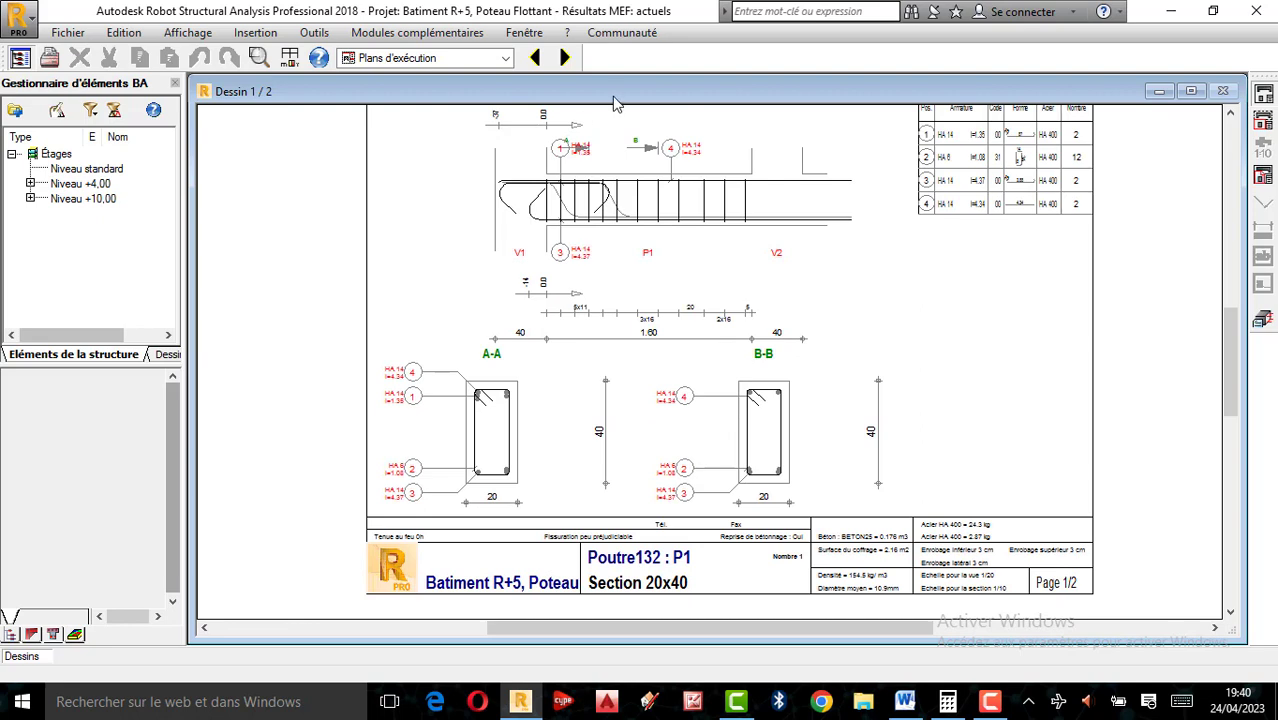
{"action": "left_click", "coordinate": [565, 58]}
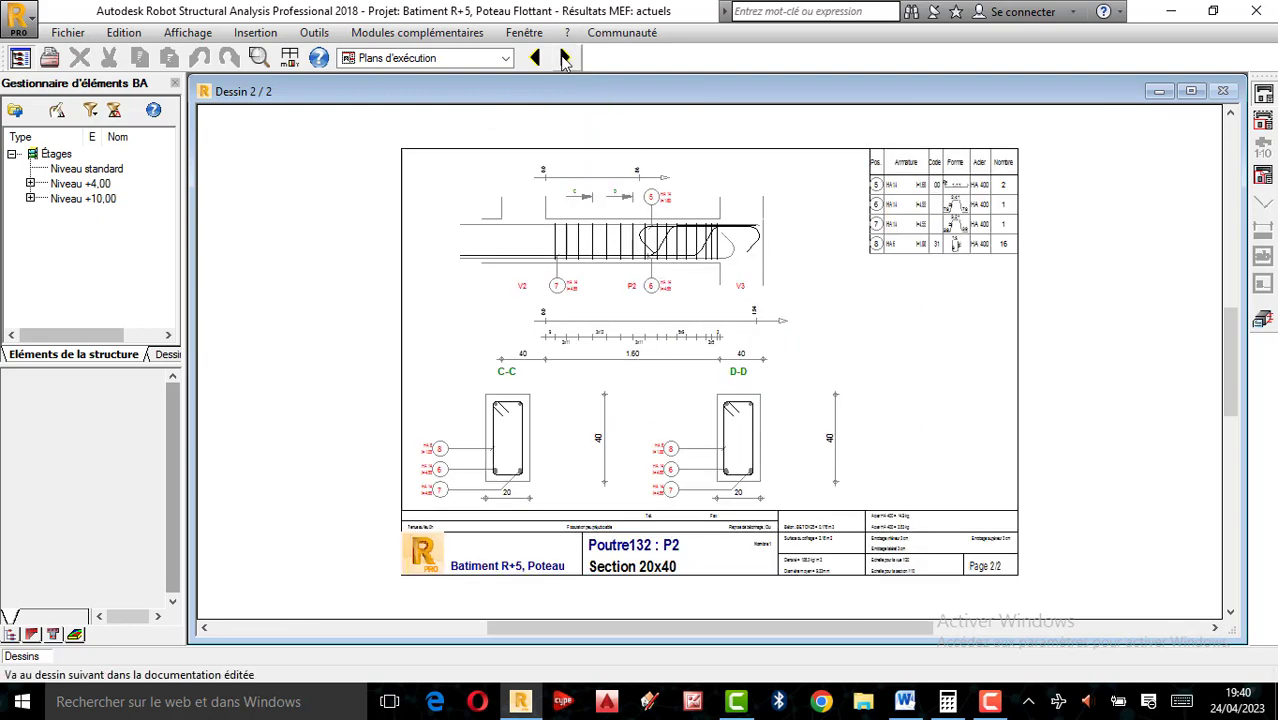
{"action": "left_click", "coordinate": [560, 58]}
{"action": "scroll", "coordinate": [800, 273], "scroll_direction": "up", "scroll_amount": 3}
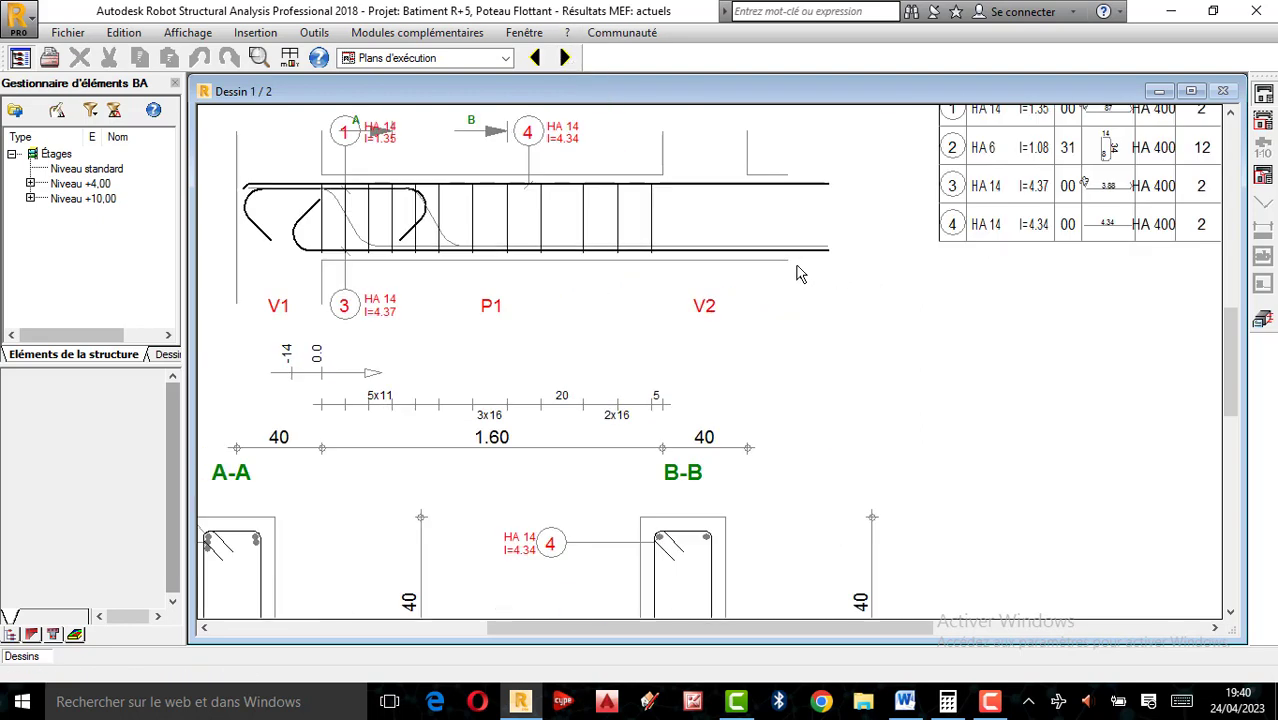
{"action": "scroll", "coordinate": [800, 273], "scroll_direction": "down", "scroll_amount": 3}
{"action": "scroll", "coordinate": [757, 276], "scroll_direction": "up", "scroll_amount": 3}
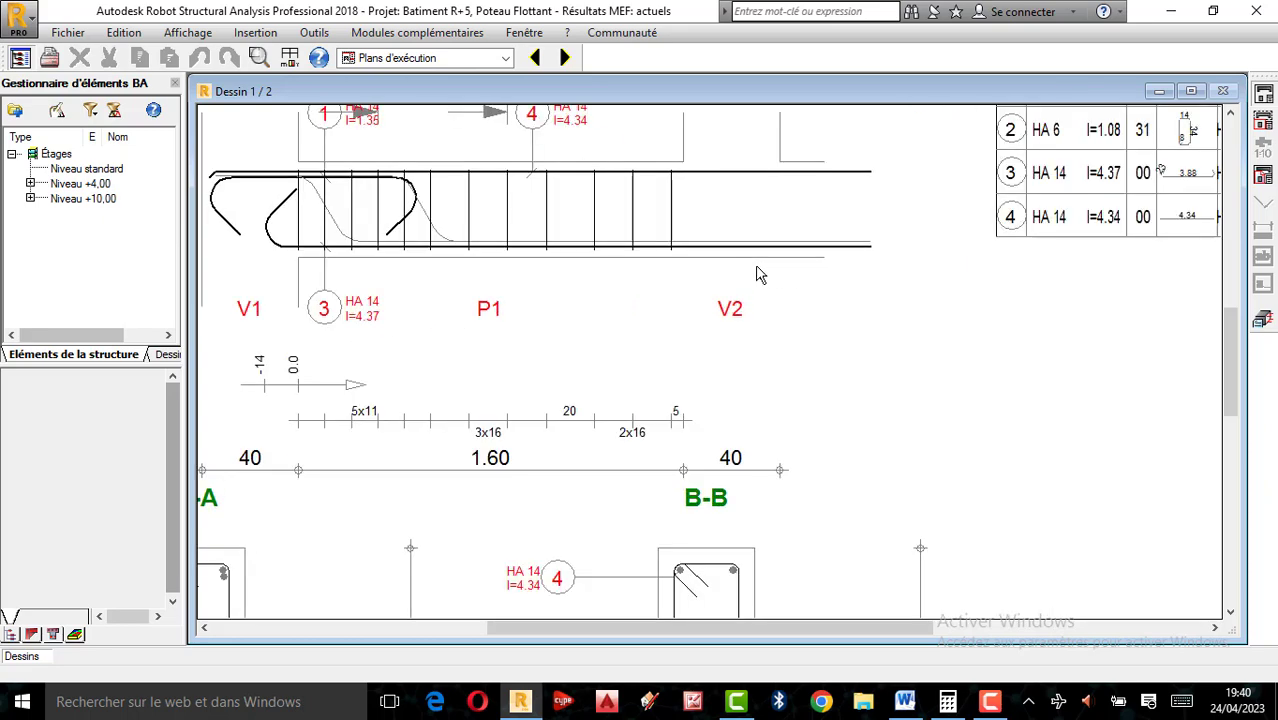
{"action": "scroll", "coordinate": [757, 268], "scroll_direction": "down", "scroll_amount": 3}
{"action": "scroll", "coordinate": [718, 250], "scroll_direction": "up", "scroll_amount": 6}
{"action": "scroll", "coordinate": [753, 270], "scroll_direction": "down", "scroll_amount": 4}
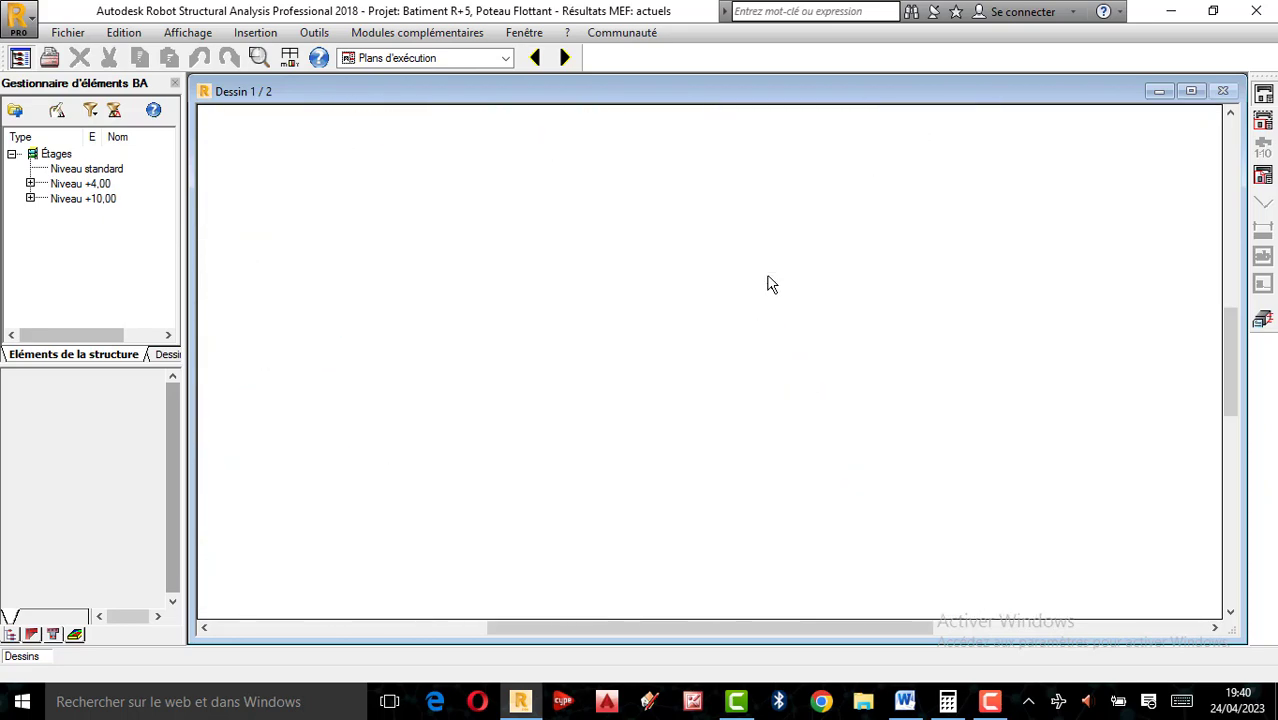
{"action": "scroll", "coordinate": [807, 418], "scroll_direction": "up", "scroll_amount": 5}
{"action": "scroll", "coordinate": [684, 385], "scroll_direction": "down", "scroll_amount": 3}
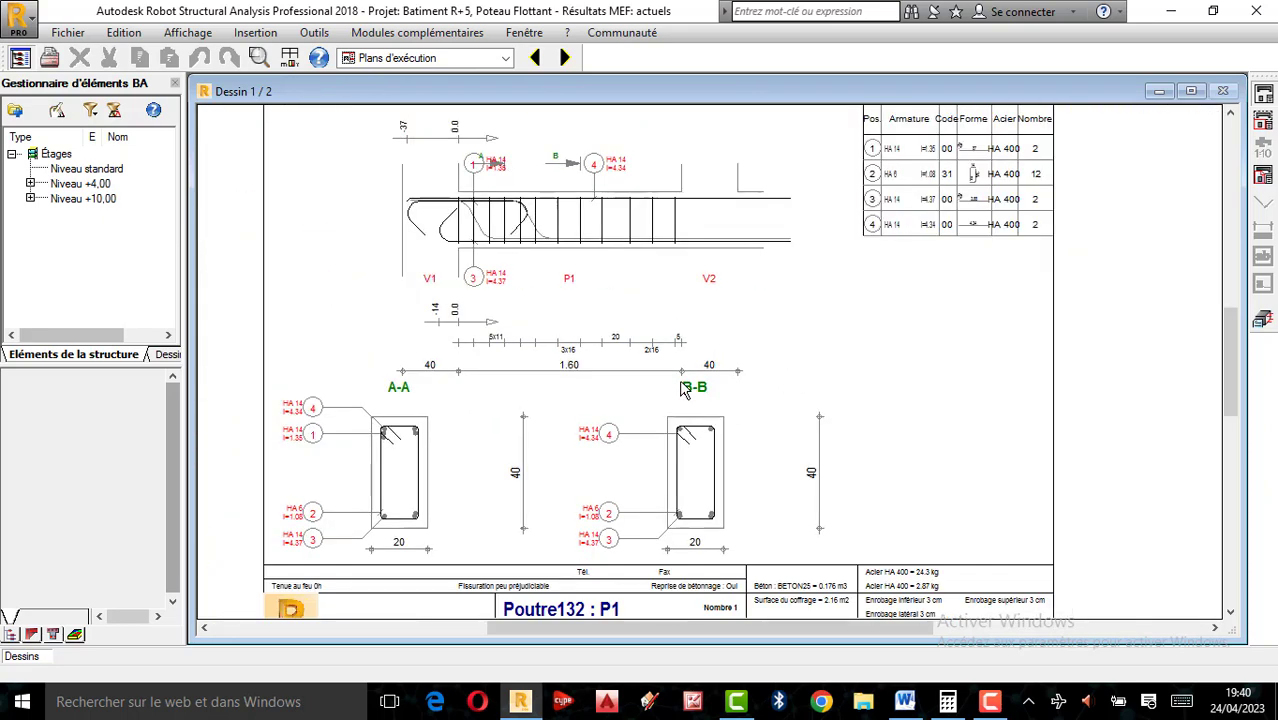
Allow 12 mm bars for the additional and longitudinal steel in the beam's calculation options.
{"action": "left_click", "coordinate": [1262, 319]}
{"action": "left_click", "coordinate": [1264, 347]}
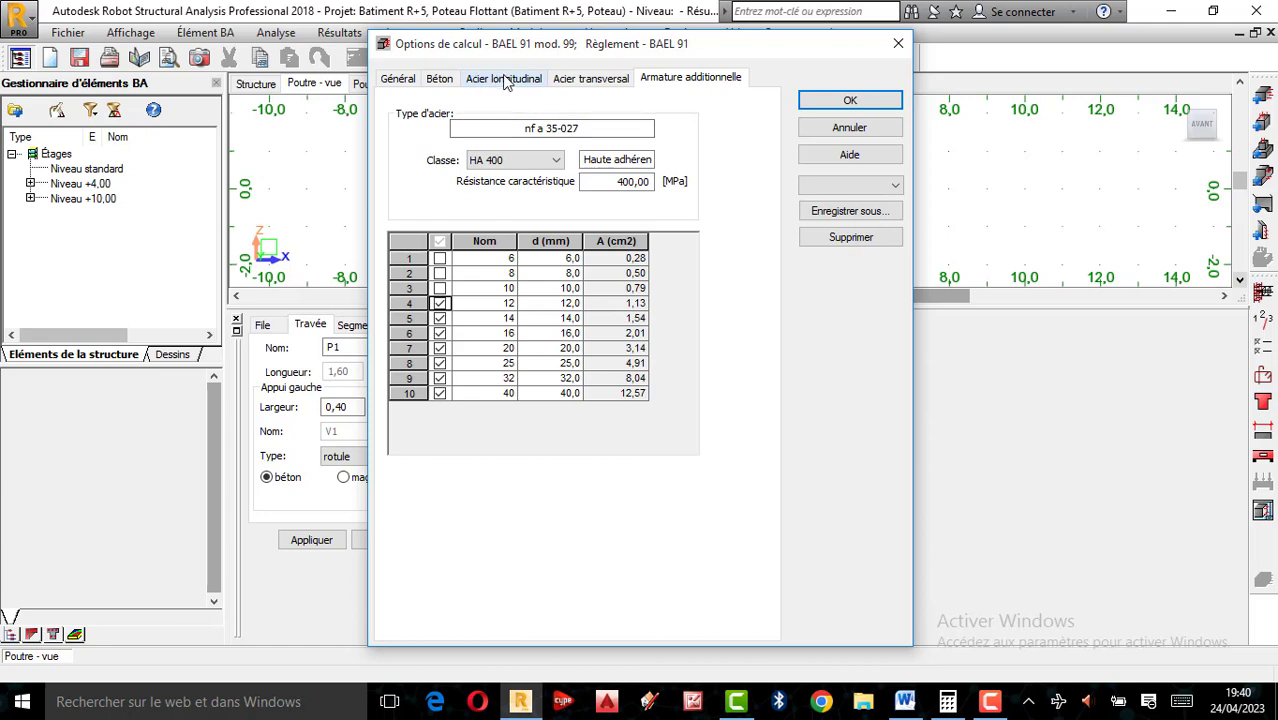
{"action": "left_click", "coordinate": [533, 82]}
{"action": "left_click", "coordinate": [440, 303]}
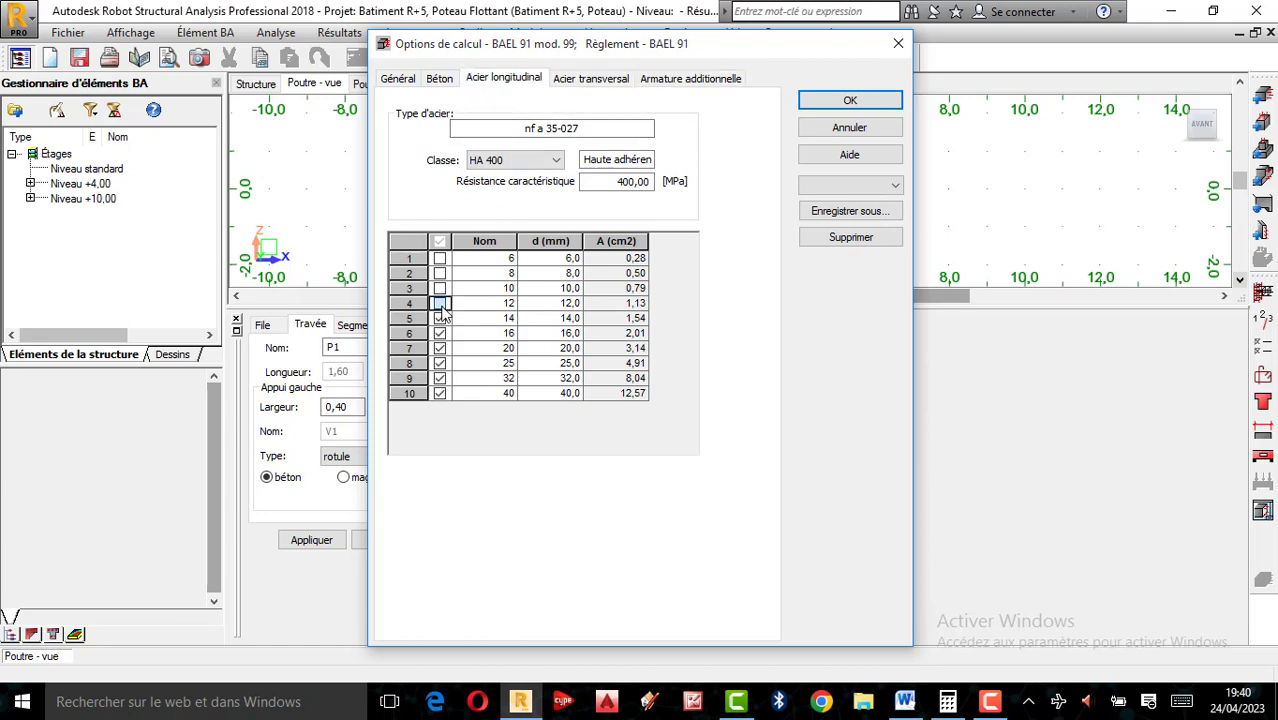
{"action": "left_click", "coordinate": [850, 103]}
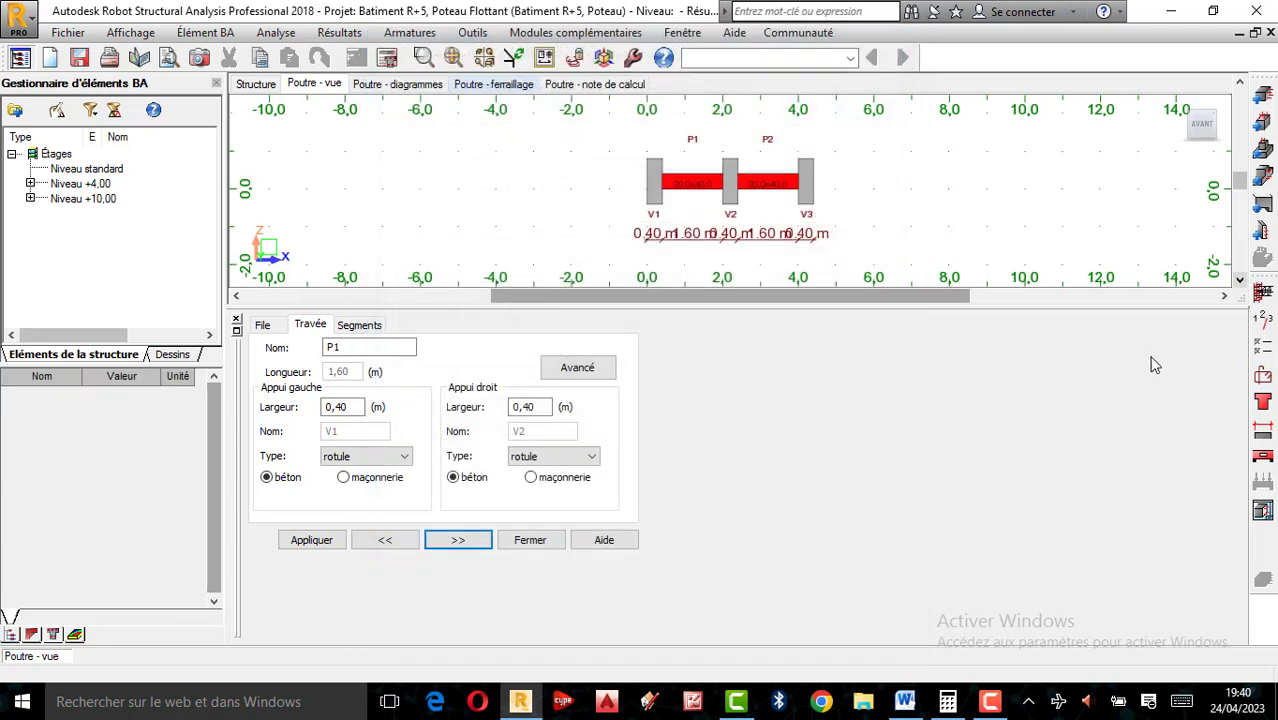
Recalculate the beam's reinforcement, close the calculation message, and inspect the new execution drawing of span P1.
{"action": "left_click", "coordinate": [388, 58]}
{"action": "left_click", "coordinate": [686, 437]}
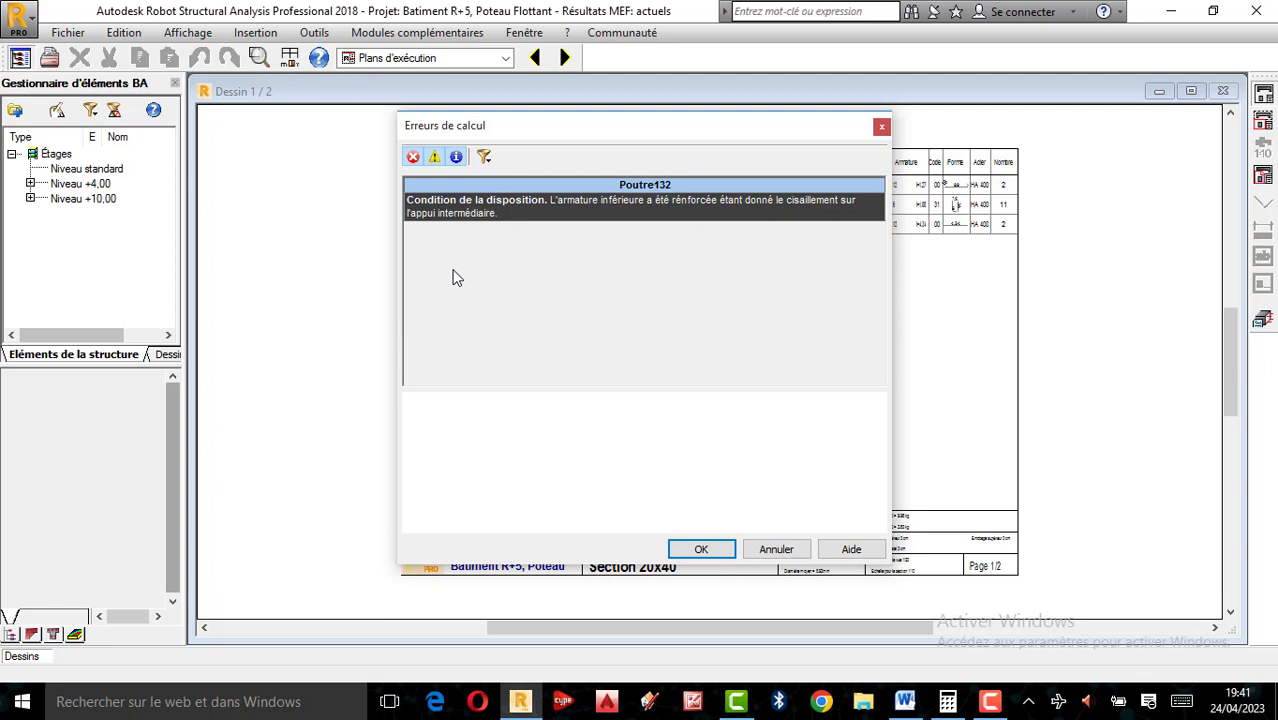
{"action": "left_click", "coordinate": [703, 551]}
{"action": "scroll", "coordinate": [668, 212], "scroll_direction": "up", "scroll_amount": 3}
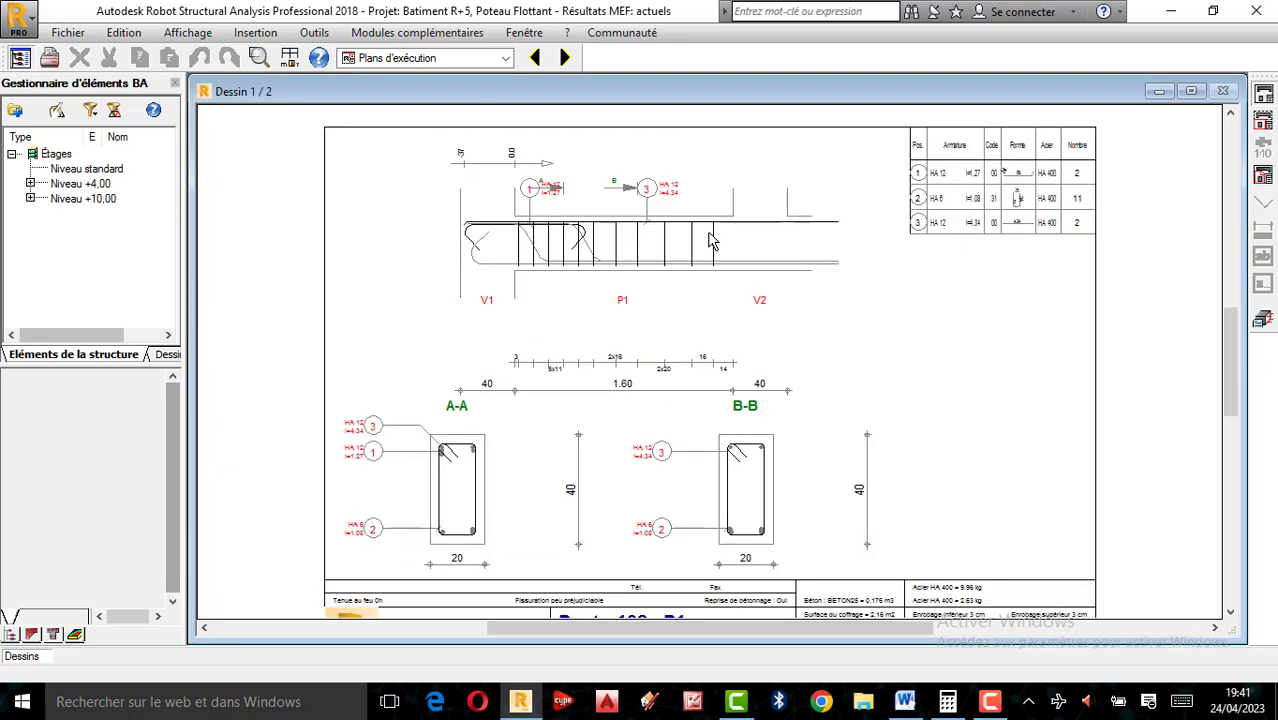
{"action": "scroll", "coordinate": [672, 222], "scroll_direction": "down", "scroll_amount": 3}
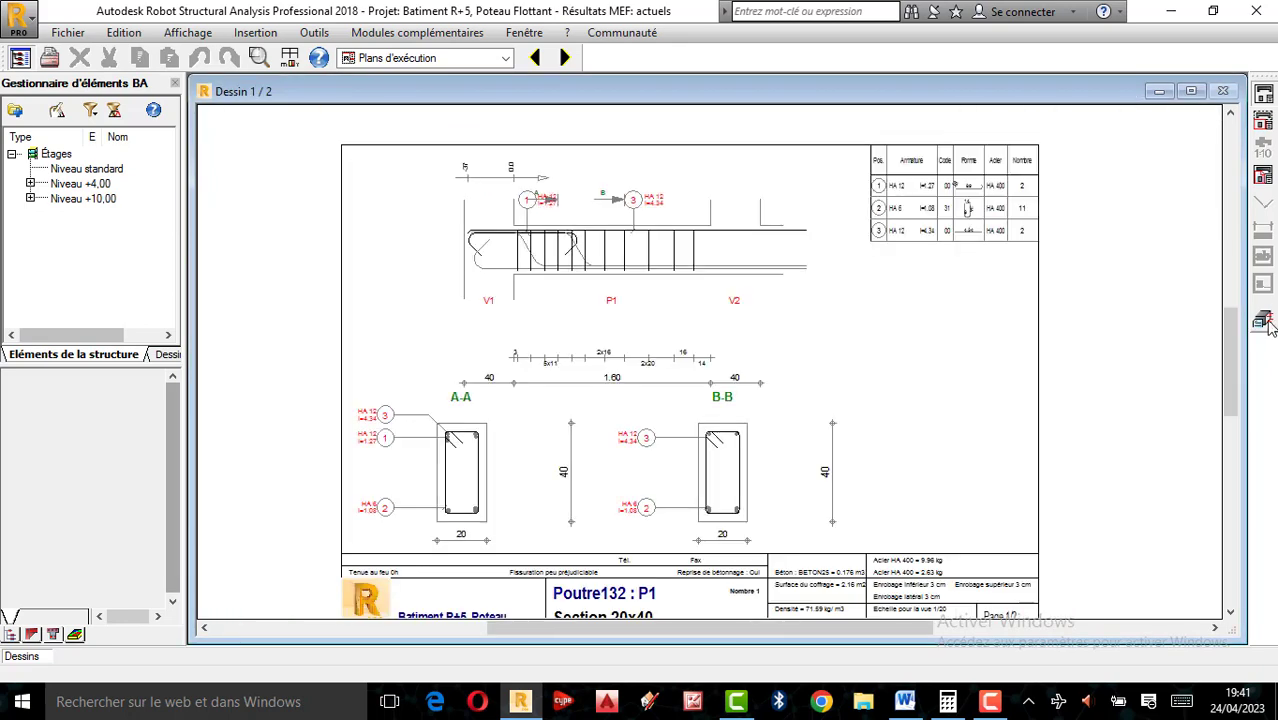
Exclude the 12 mm bars from the longitudinal steel, check the additional reinforcement diameters, and confirm the calculation options.
{"action": "left_click", "coordinate": [1264, 321]}
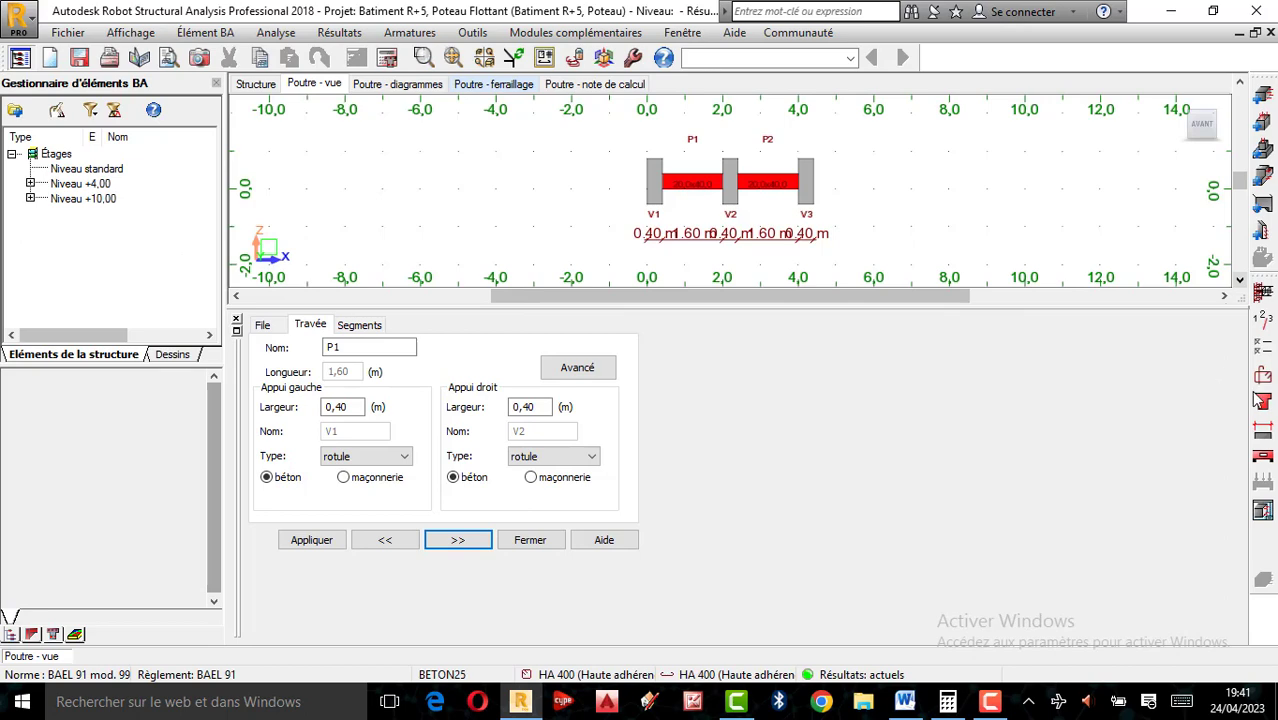
{"action": "left_click", "coordinate": [1262, 346]}
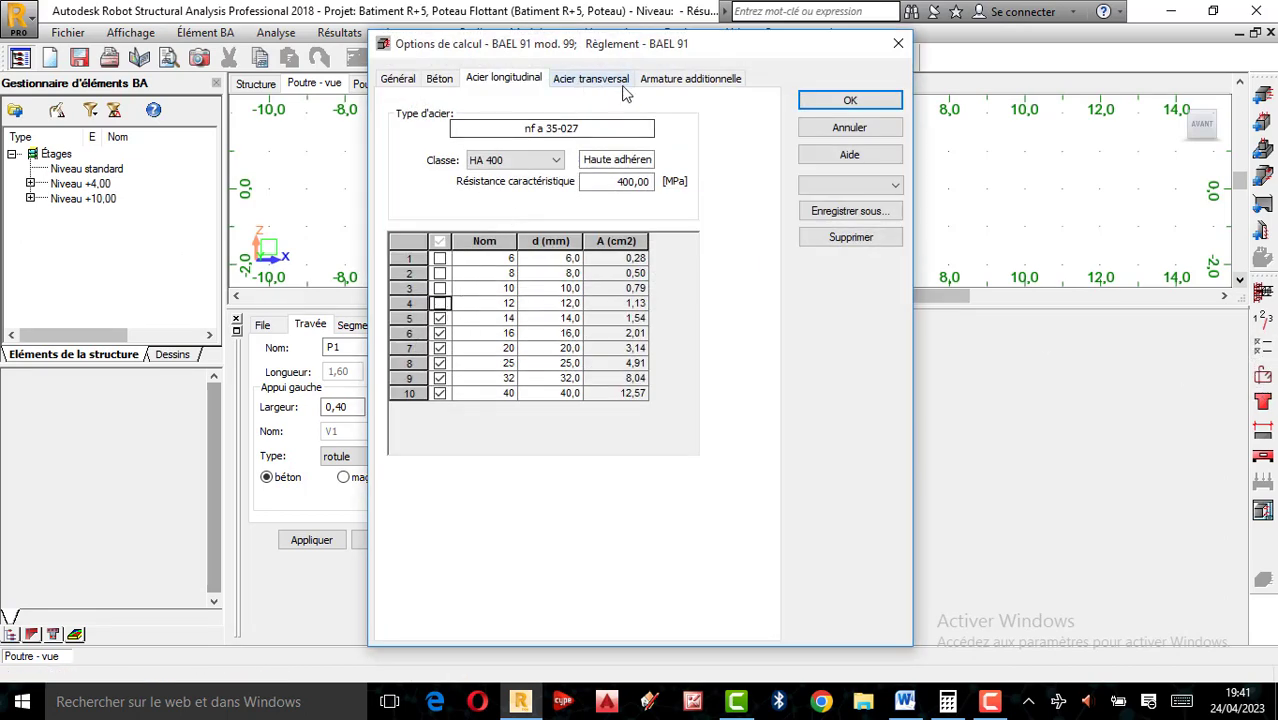
{"action": "left_click", "coordinate": [690, 78]}
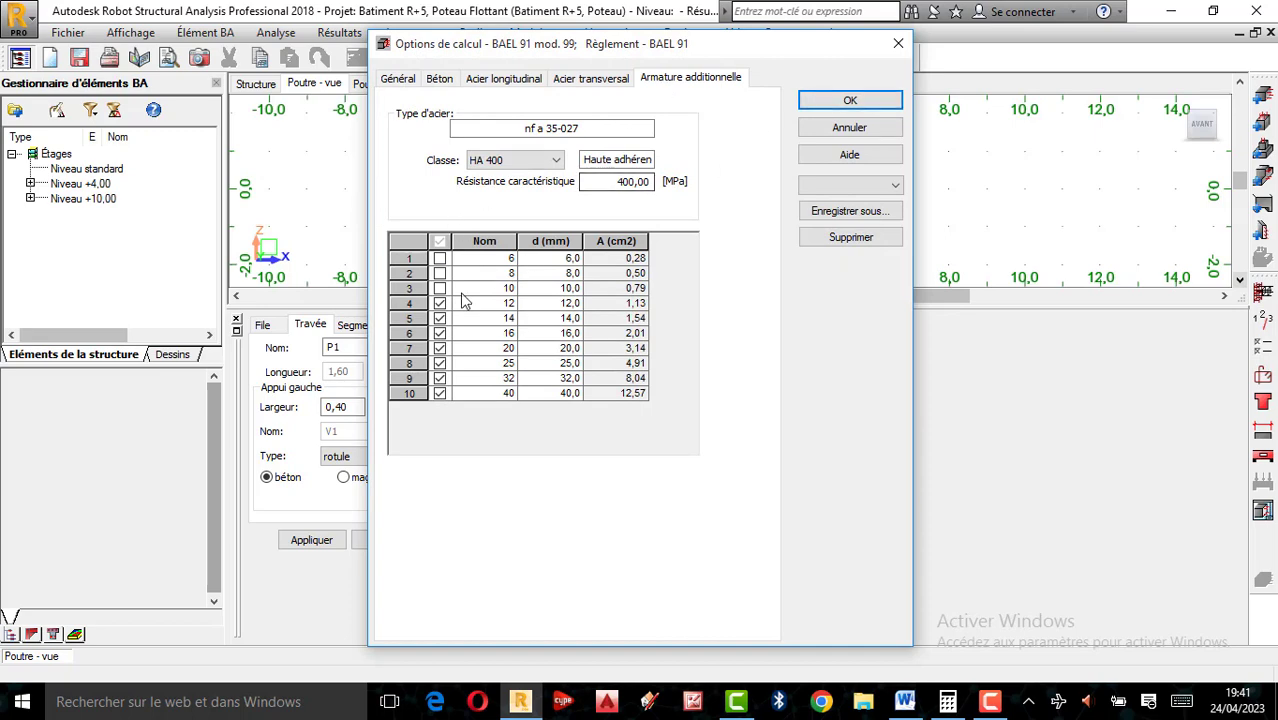
{"action": "left_click", "coordinate": [862, 100]}
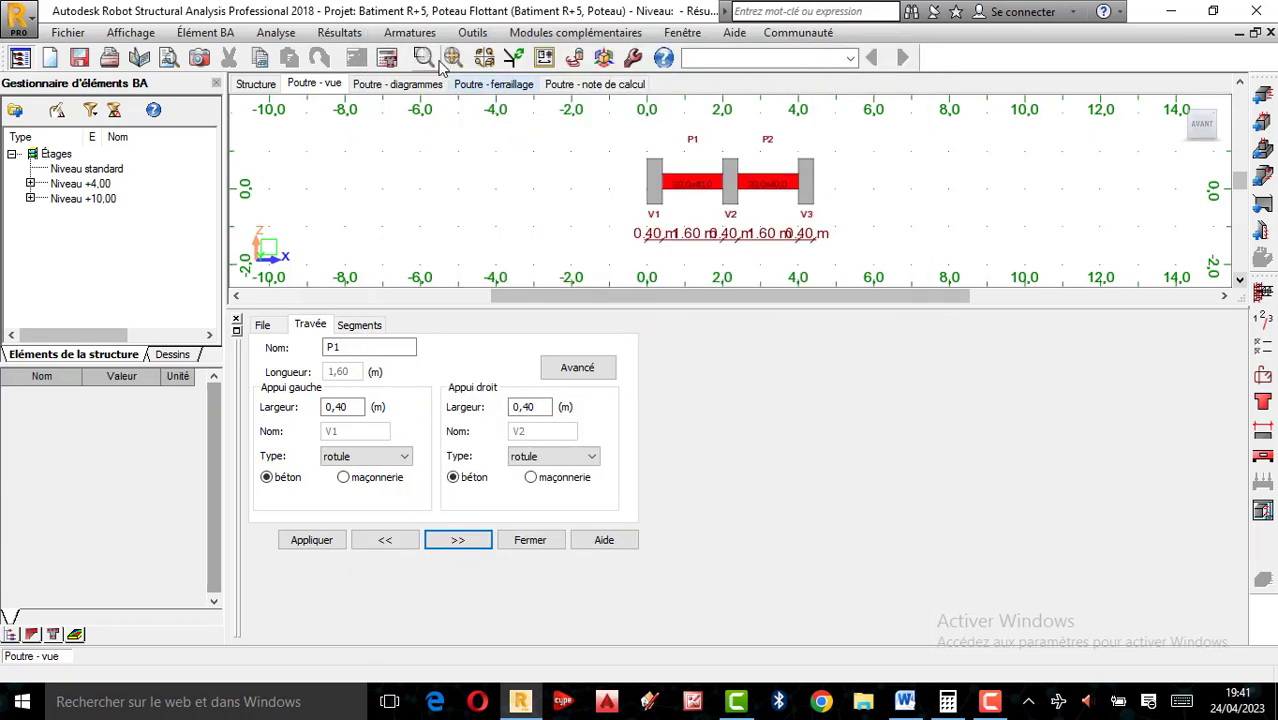
Recalculate beam 132's reinforcement with the updated calculation options and display the execution drawing of span P1.
{"action": "left_click", "coordinate": [387, 57]}
{"action": "left_click", "coordinate": [695, 437]}
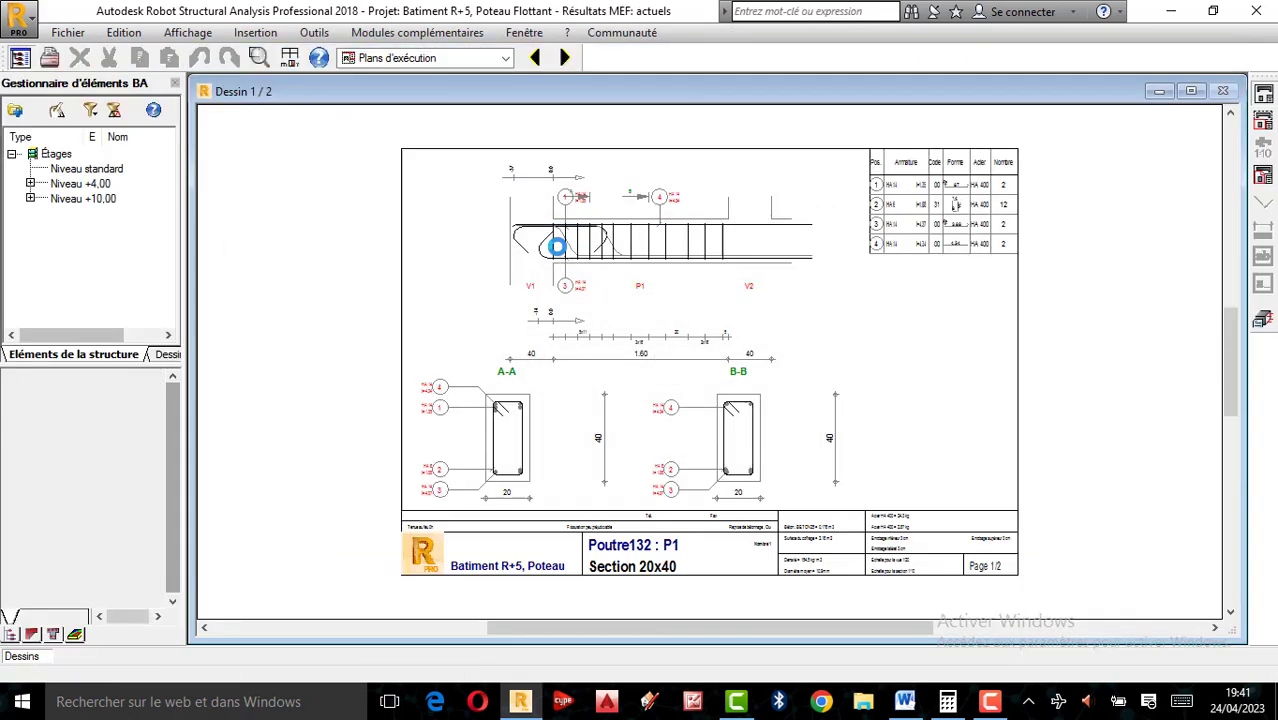
{"action": "scroll", "coordinate": [620, 187], "scroll_direction": "up", "scroll_amount": 3}
{"action": "scroll", "coordinate": [612, 178], "scroll_direction": "up", "scroll_amount": 4}
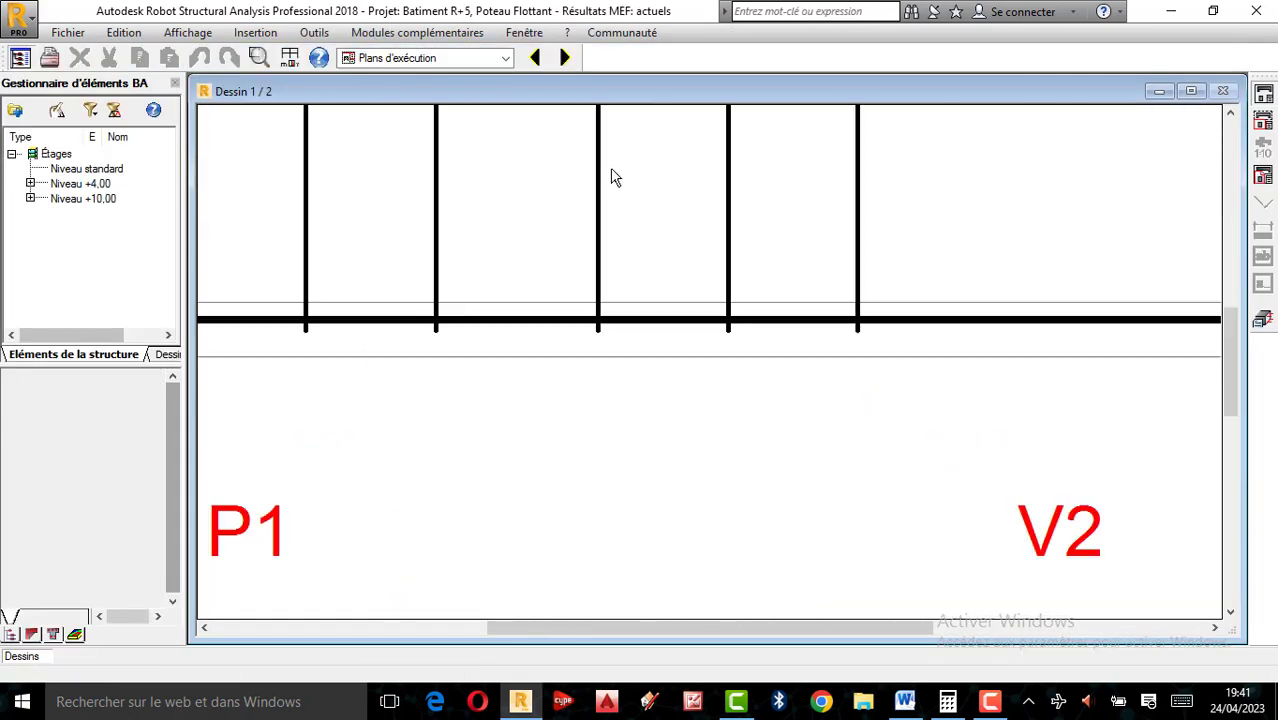
Examine span P1's execution drawing, checking the longitudinal bar diameters, end hooks, added top bars and stirrup spacing.
{"action": "scroll", "coordinate": [739, 314], "scroll_direction": "down", "scroll_amount": 3}
{"action": "scroll", "coordinate": [598, 322], "scroll_direction": "up", "scroll_amount": 2}
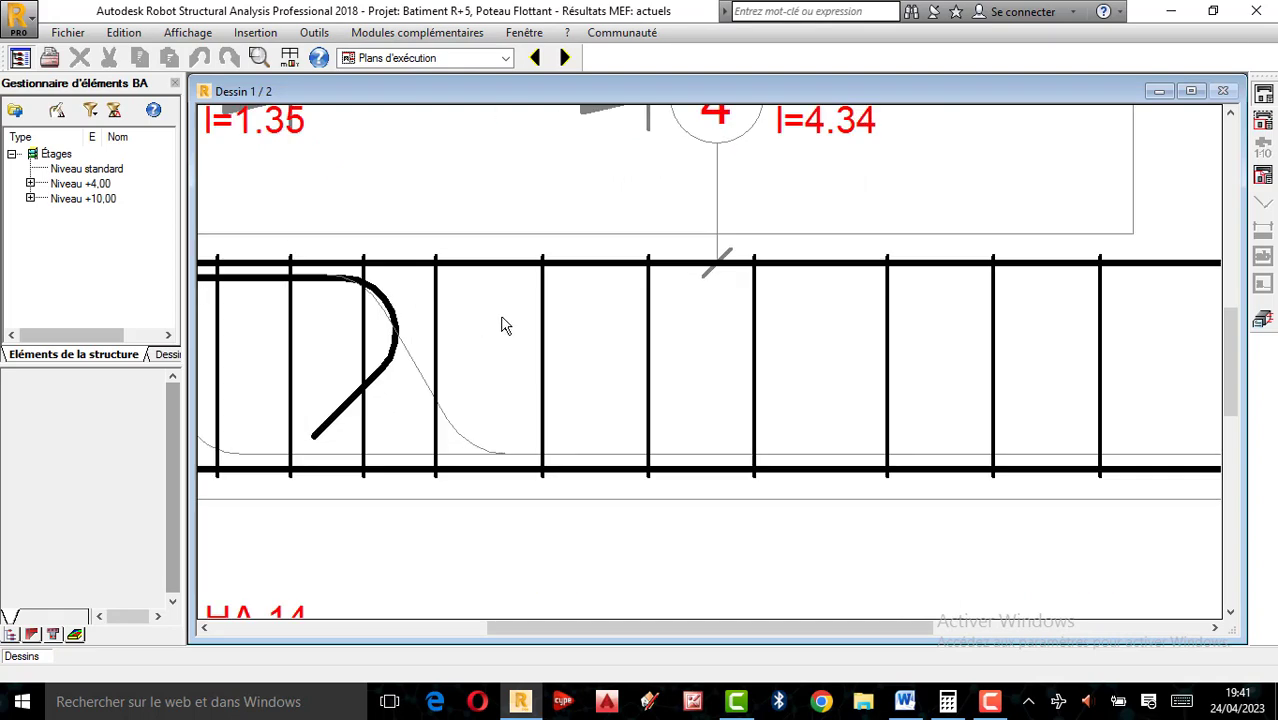
{"action": "scroll", "coordinate": [605, 351], "scroll_direction": "down", "scroll_amount": 3}
{"action": "scroll", "coordinate": [420, 335], "scroll_direction": "up", "scroll_amount": 3}
{"action": "scroll", "coordinate": [542, 334], "scroll_direction": "down", "scroll_amount": 4}
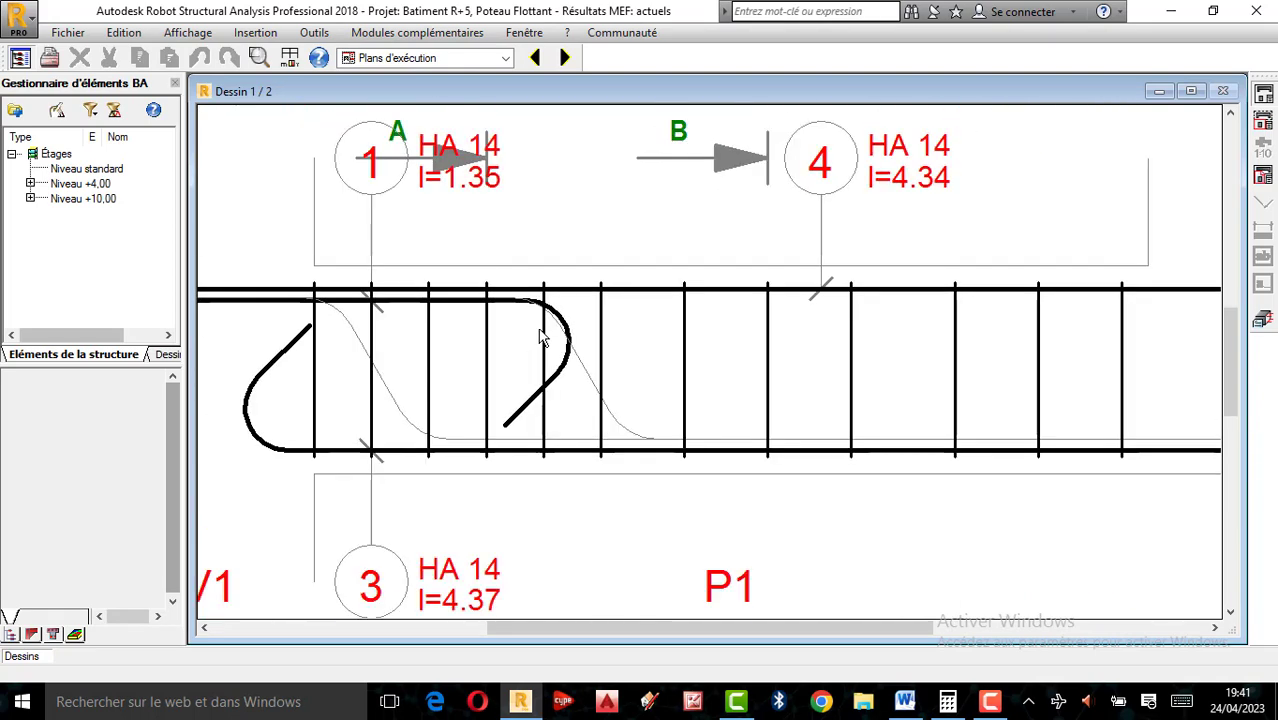
{"action": "scroll", "coordinate": [430, 322], "scroll_direction": "up", "scroll_amount": 2}
{"action": "scroll", "coordinate": [480, 330], "scroll_direction": "down", "scroll_amount": 2}
{"action": "scroll", "coordinate": [505, 355], "scroll_direction": "up", "scroll_amount": 3}
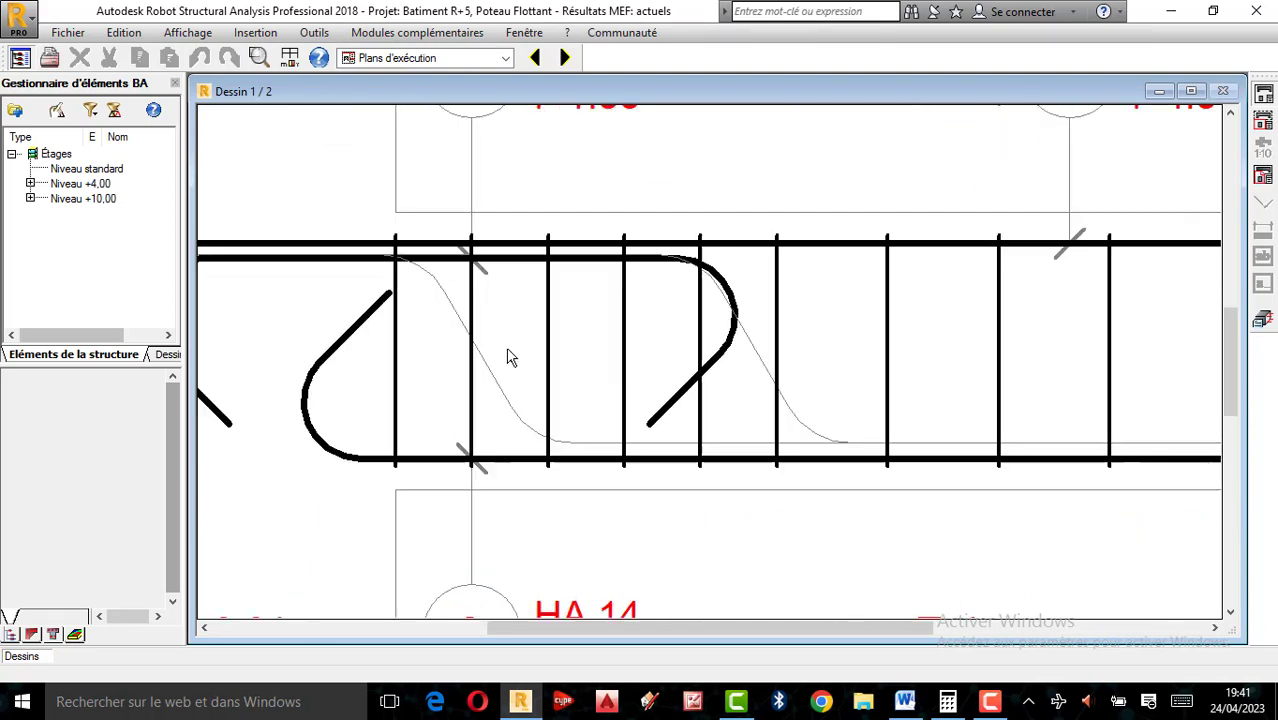
{"action": "scroll", "coordinate": [495, 306], "scroll_direction": "down", "scroll_amount": 5}
{"action": "scroll", "coordinate": [490, 305], "scroll_direction": "up", "scroll_amount": 3}
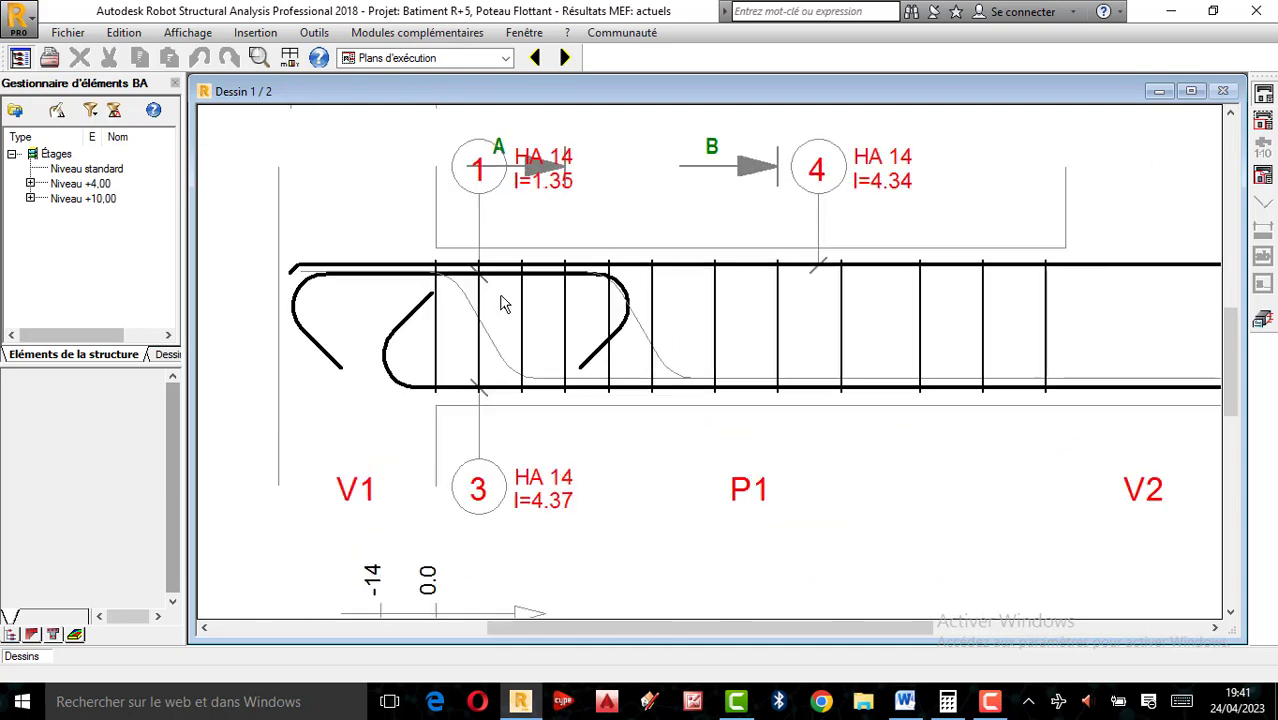
{"action": "scroll", "coordinate": [503, 300], "scroll_direction": "down", "scroll_amount": 2}
{"action": "scroll", "coordinate": [560, 320], "scroll_direction": "up", "scroll_amount": 1}
{"action": "scroll", "coordinate": [560, 325], "scroll_direction": "down", "scroll_amount": 3}
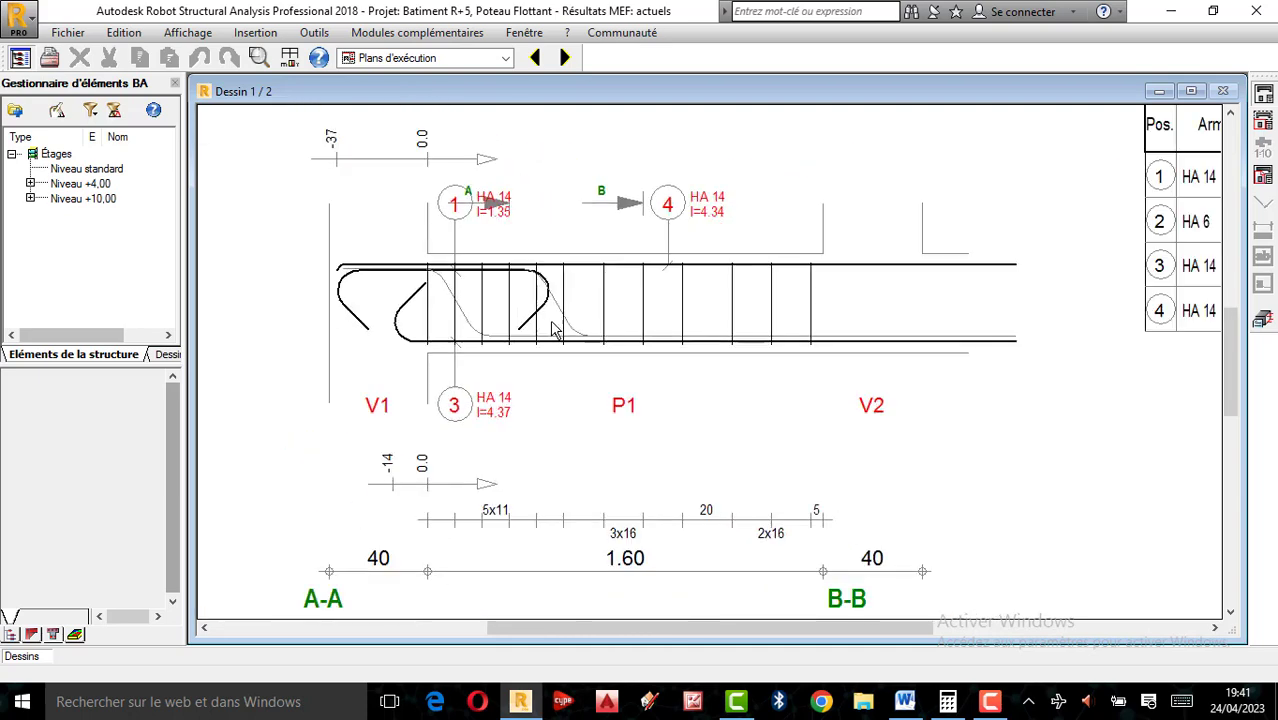
{"action": "scroll", "coordinate": [494, 329], "scroll_direction": "up", "scroll_amount": 4}
{"action": "scroll", "coordinate": [639, 300], "scroll_direction": "down", "scroll_amount": 2}
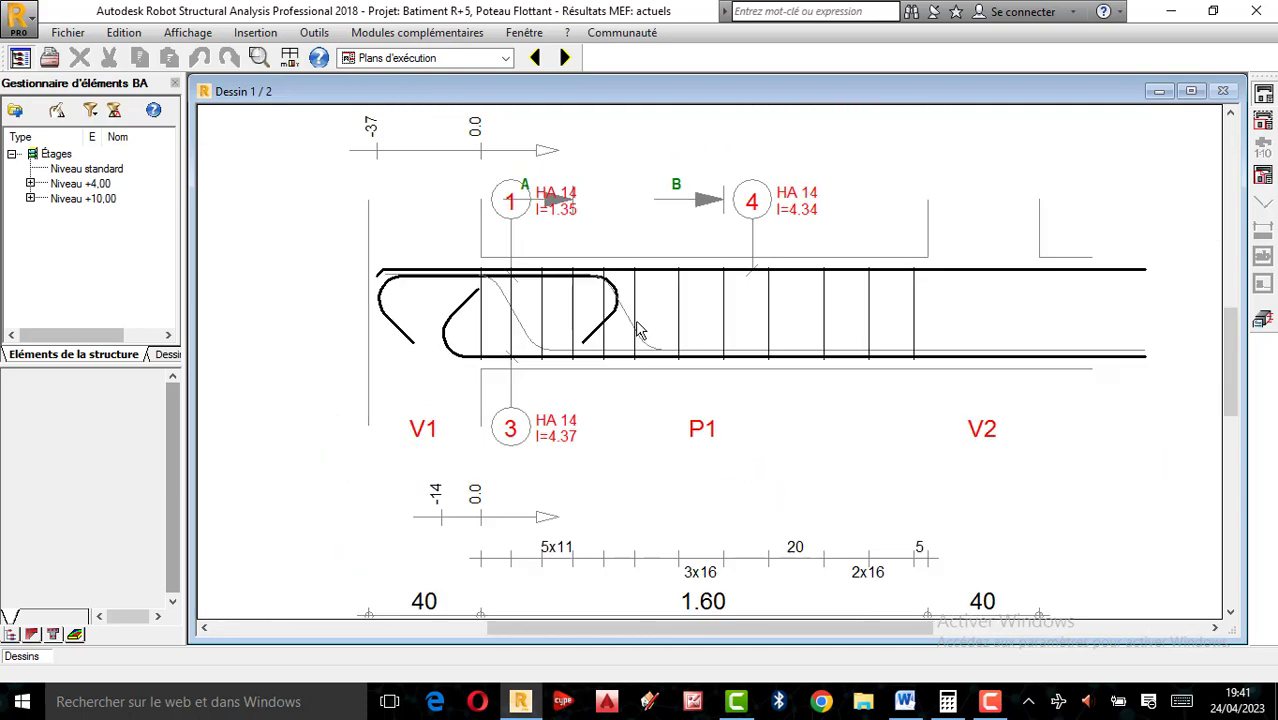
{"action": "scroll", "coordinate": [805, 400], "scroll_direction": "down", "scroll_amount": 1}
{"action": "scroll", "coordinate": [838, 363], "scroll_direction": "up", "scroll_amount": 2}
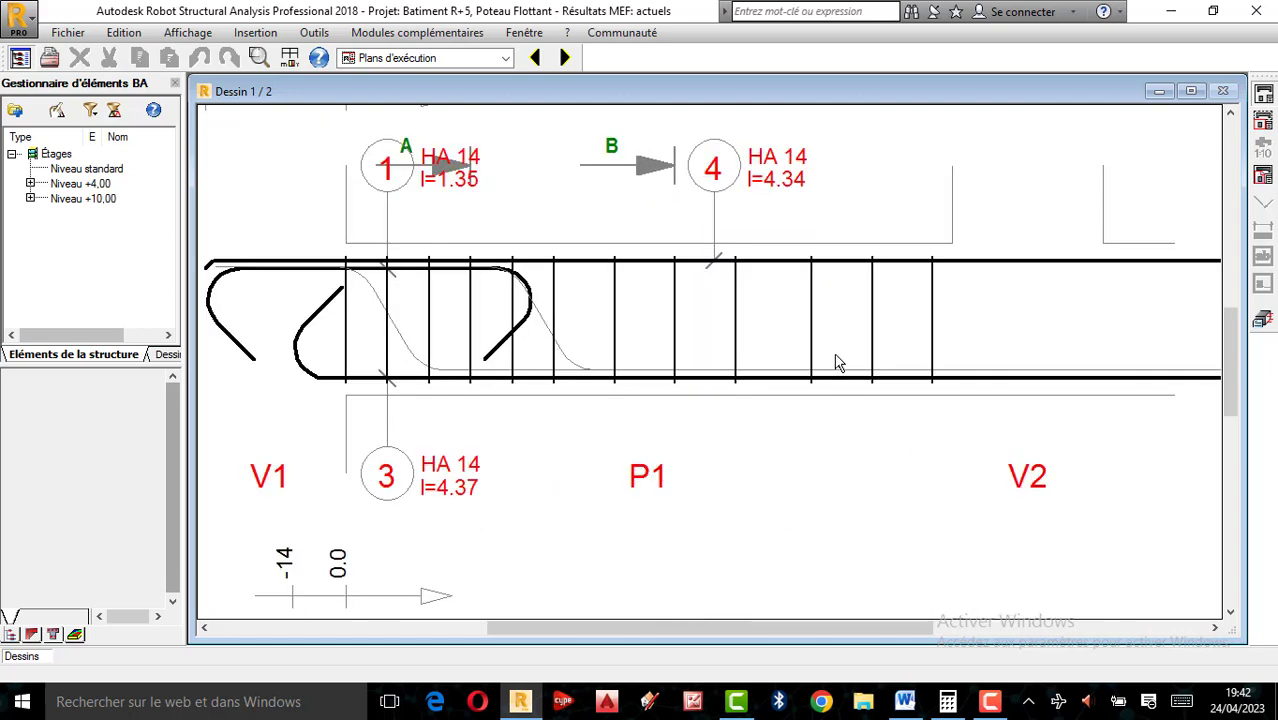
Return from the drawing to the beam and read the ELU bending moments along span P1 in the beam diagrams.
{"action": "left_click", "coordinate": [1262, 320]}
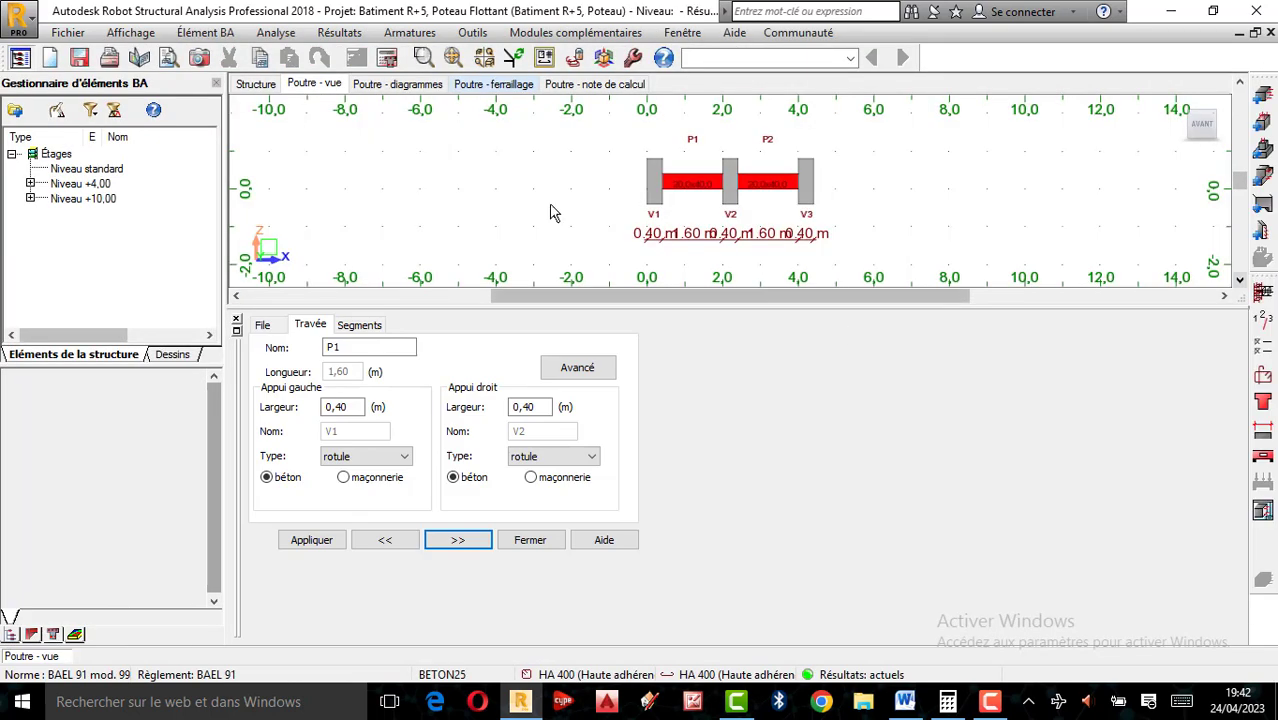
{"action": "left_click", "coordinate": [418, 86]}
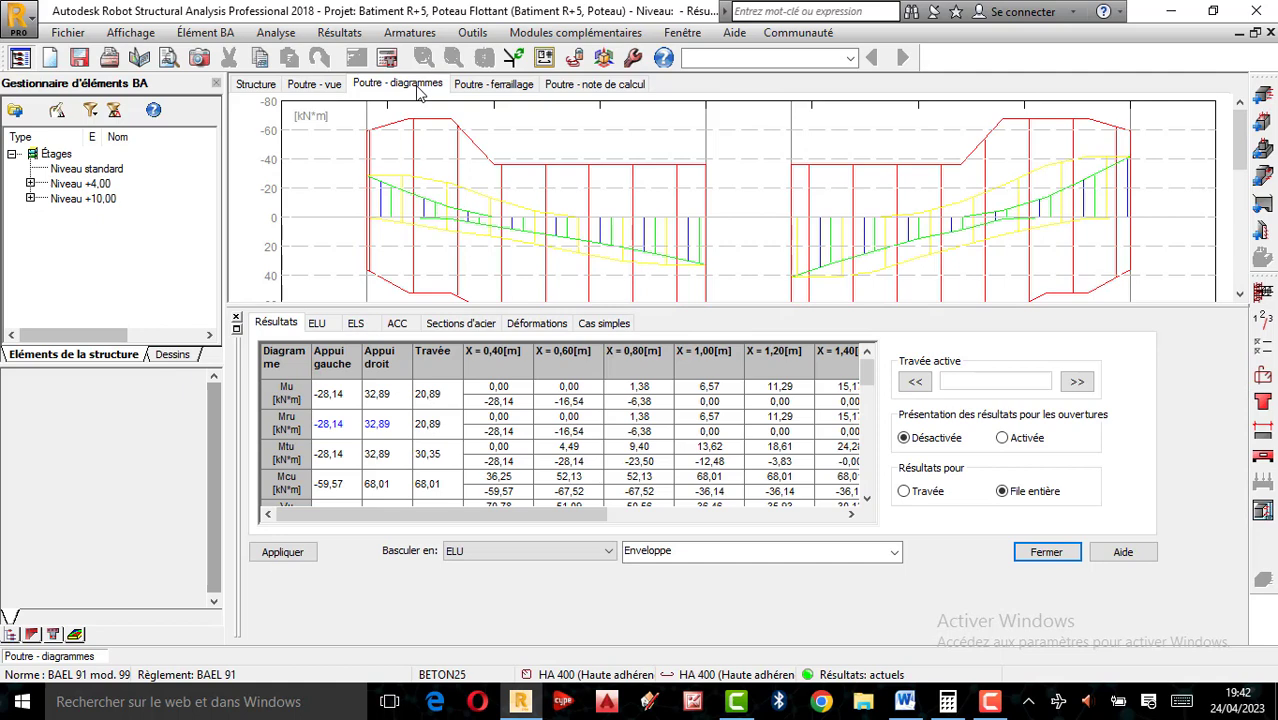
{"action": "mouse_move", "coordinate": [404, 273]}
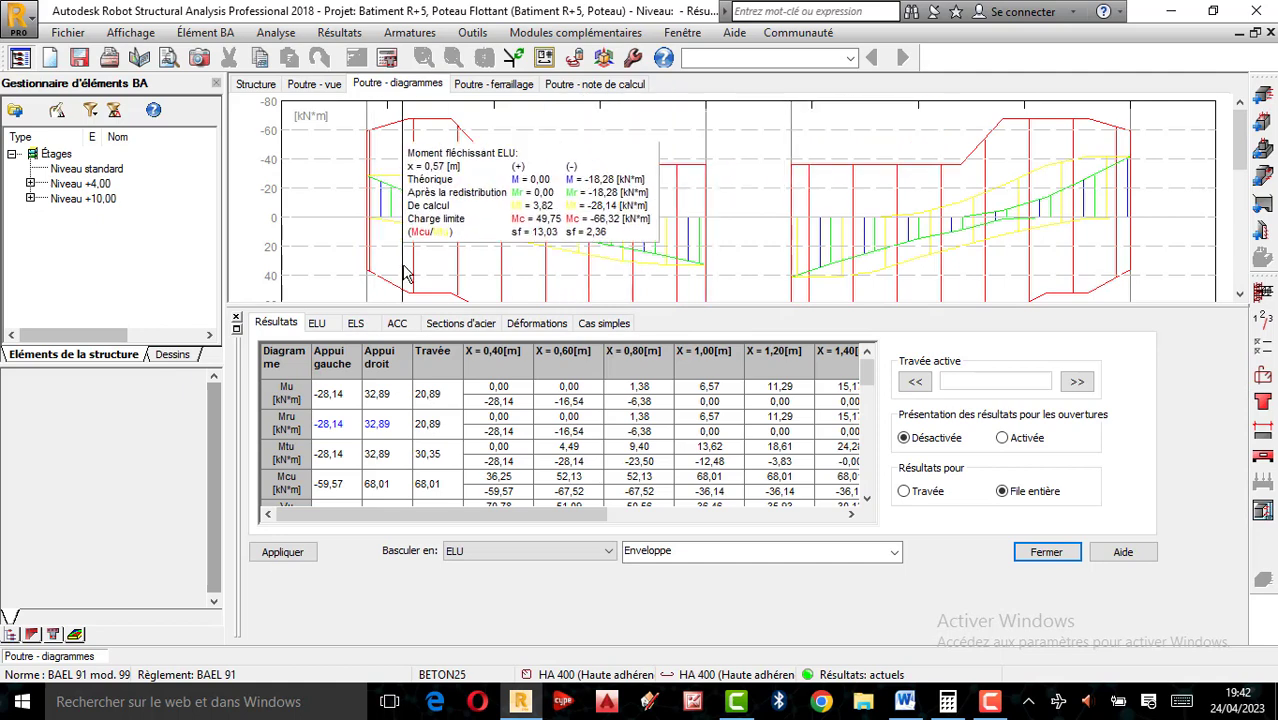
{"action": "left_click", "coordinate": [316, 323]}
{"action": "mouse_move", "coordinate": [540, 222]}
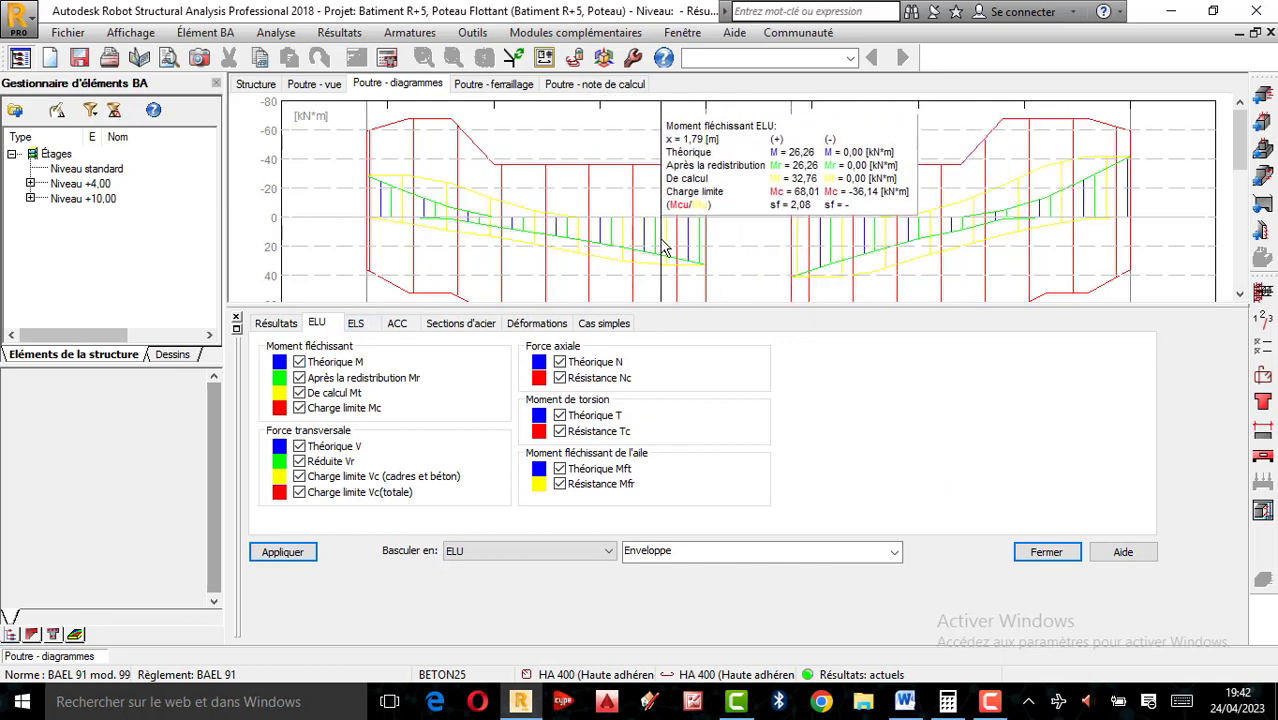
Display the beam's reinforcement view and close the empty selection pane covering the elevation.
{"action": "left_click", "coordinate": [494, 86]}
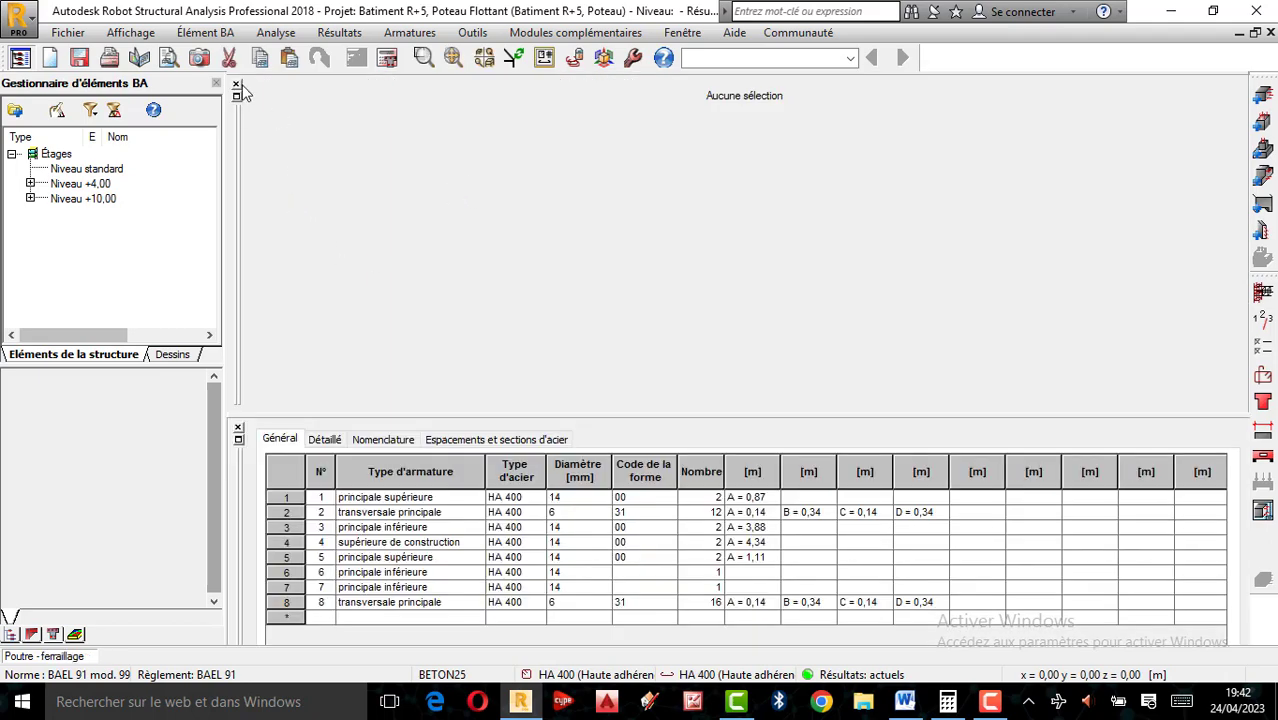
{"action": "left_click", "coordinate": [238, 88]}
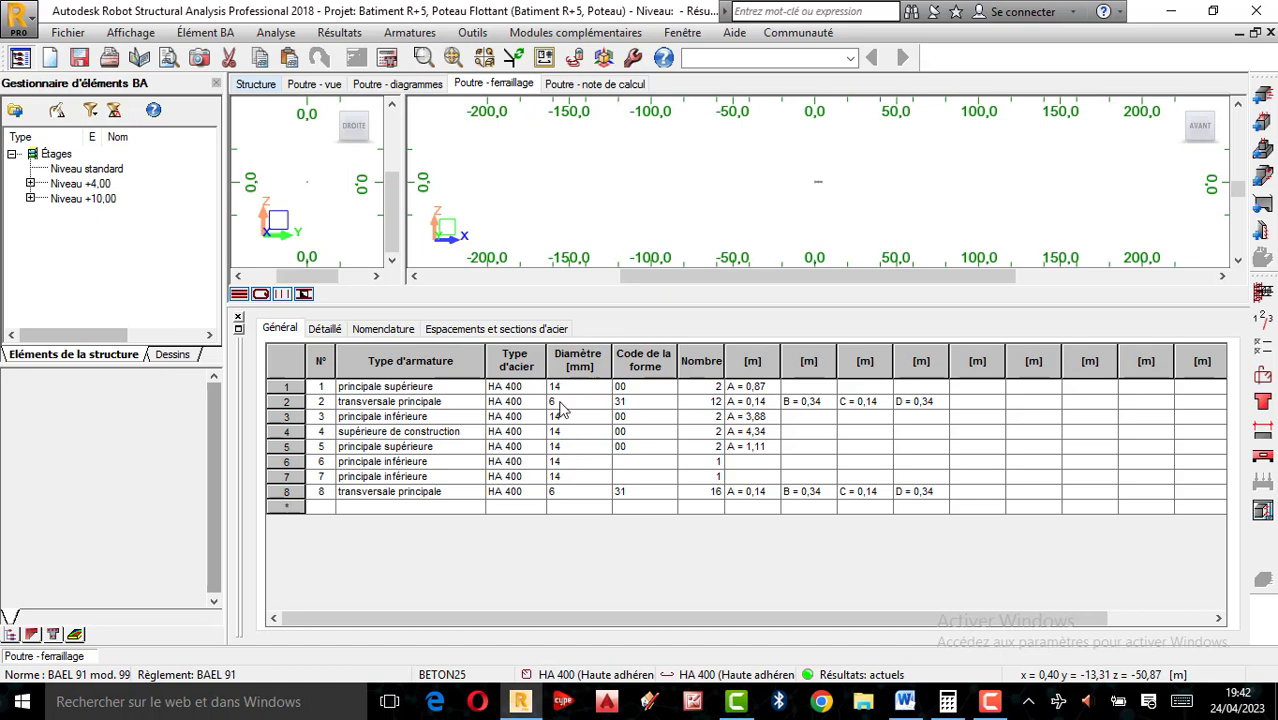
{"action": "scroll", "coordinate": [828, 150], "scroll_direction": "up", "scroll_amount": 5}
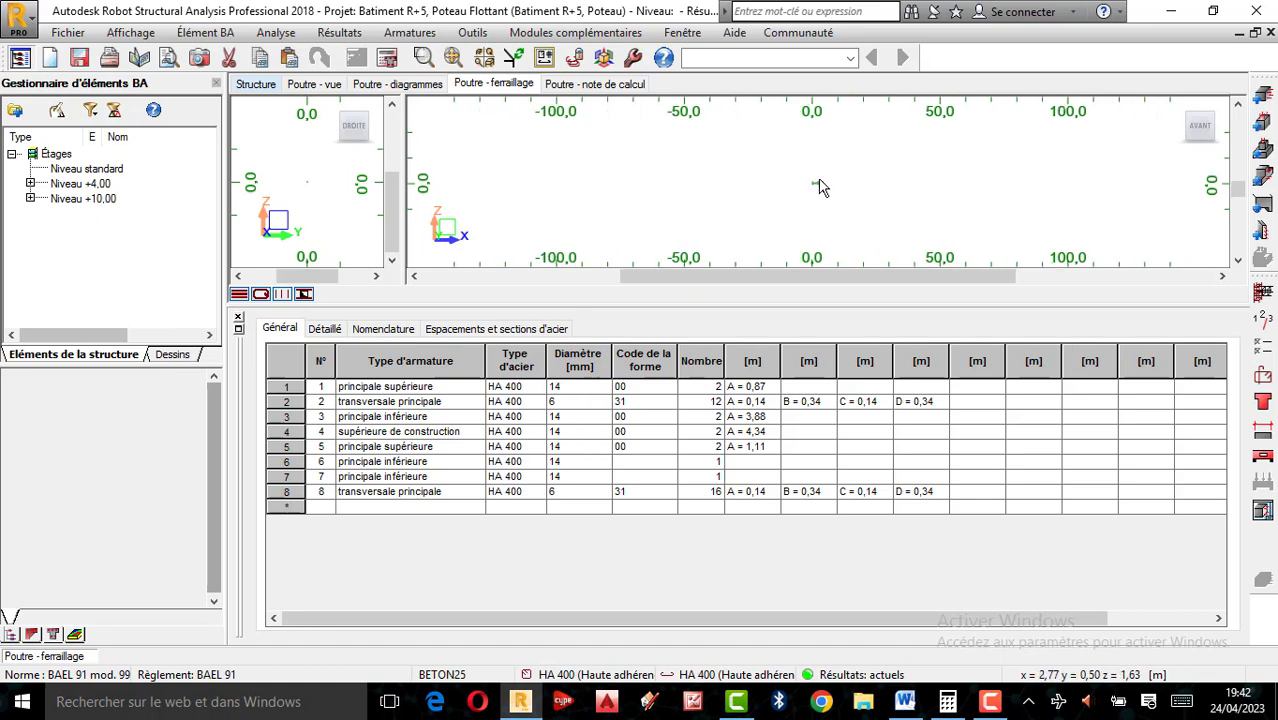
{"action": "scroll", "coordinate": [828, 150], "scroll_direction": "up", "scroll_amount": 2}
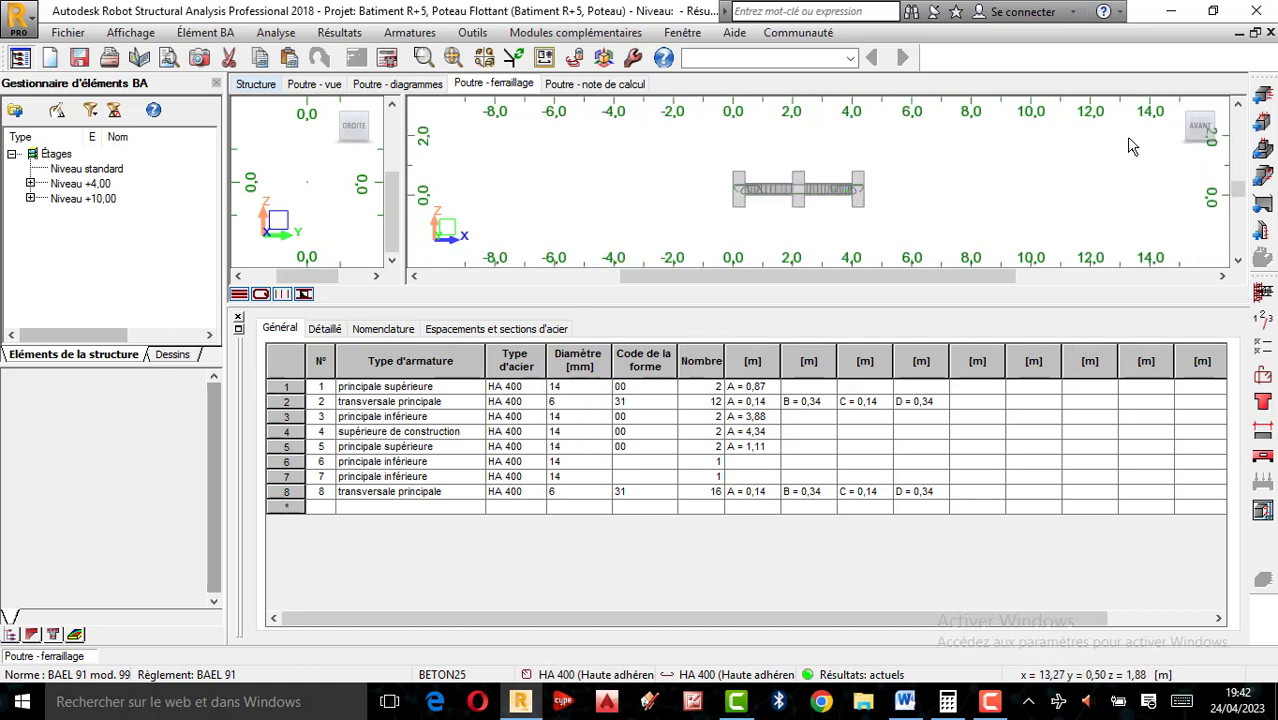
Examine the beam's longitudinal bars, hooks and stirrups in 3D and in the cross-section view.
{"action": "left_click", "coordinate": [1176, 113]}
{"action": "scroll", "coordinate": [864, 194], "scroll_direction": "up", "scroll_amount": 5}
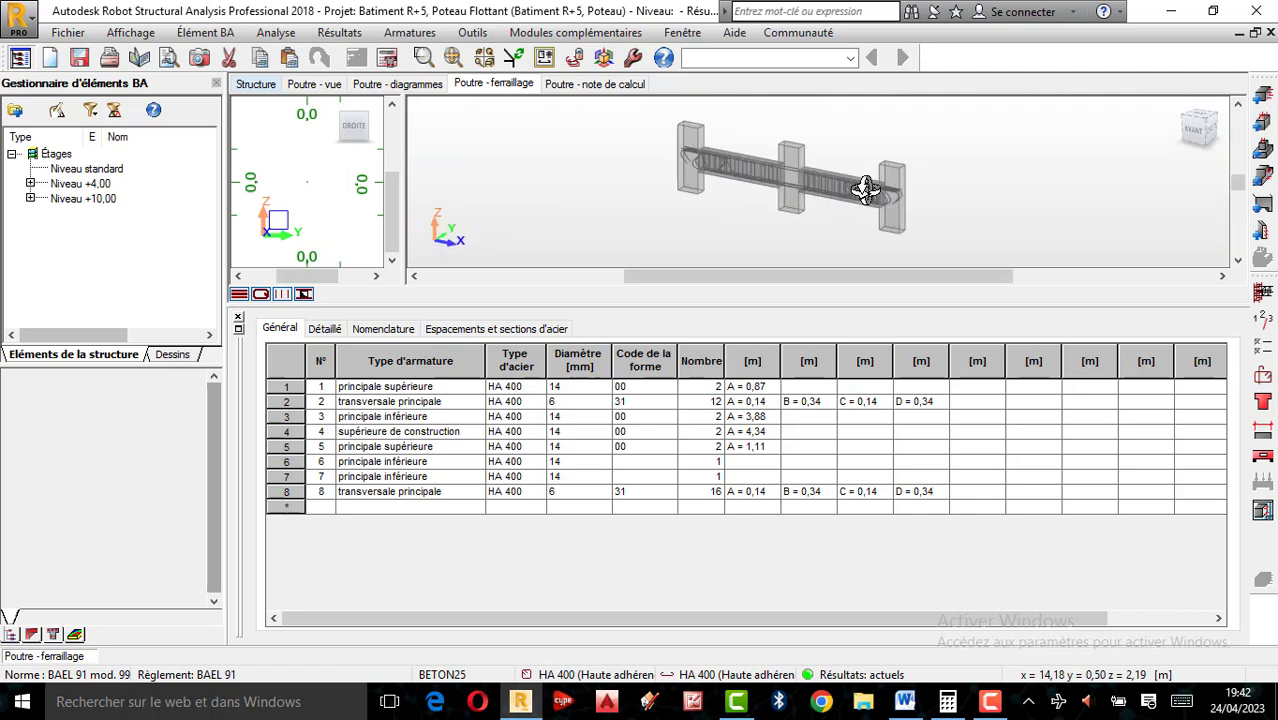
{"action": "scroll", "coordinate": [862, 210], "scroll_direction": "down", "scroll_amount": 5}
{"action": "scroll", "coordinate": [807, 214], "scroll_direction": "up", "scroll_amount": 8}
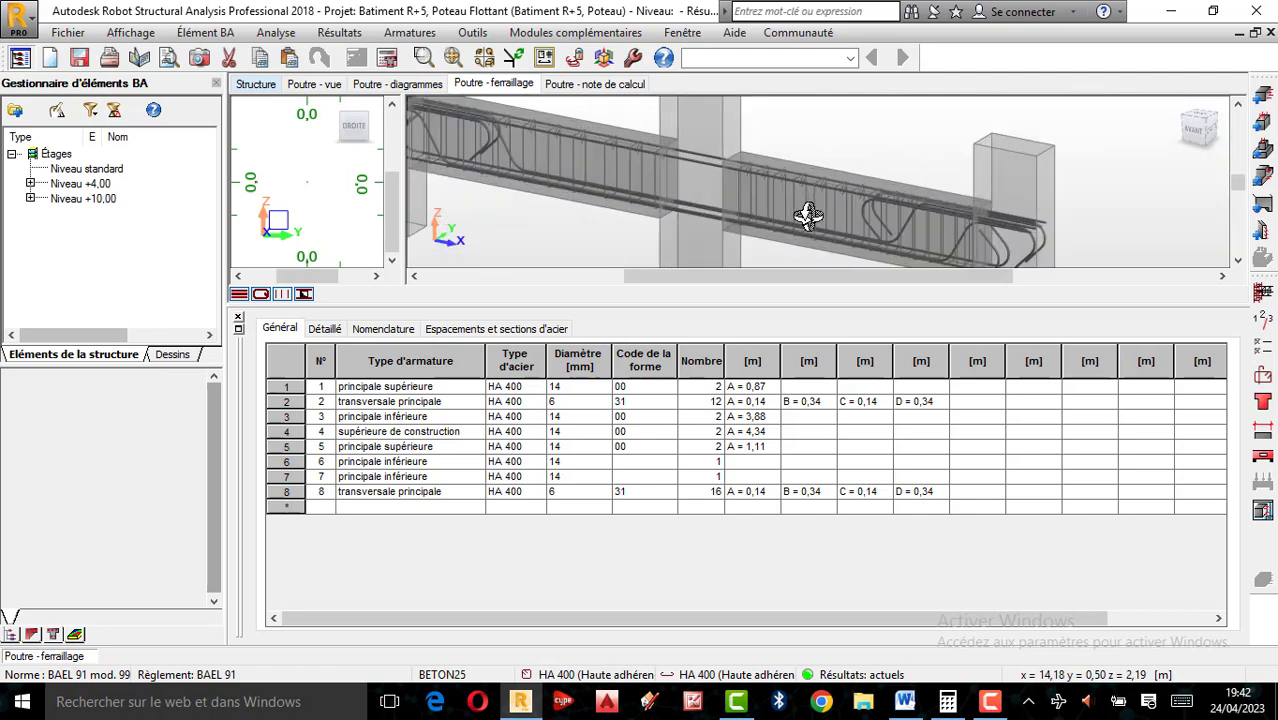
{"action": "scroll", "coordinate": [890, 224], "scroll_direction": "down", "scroll_amount": 4}
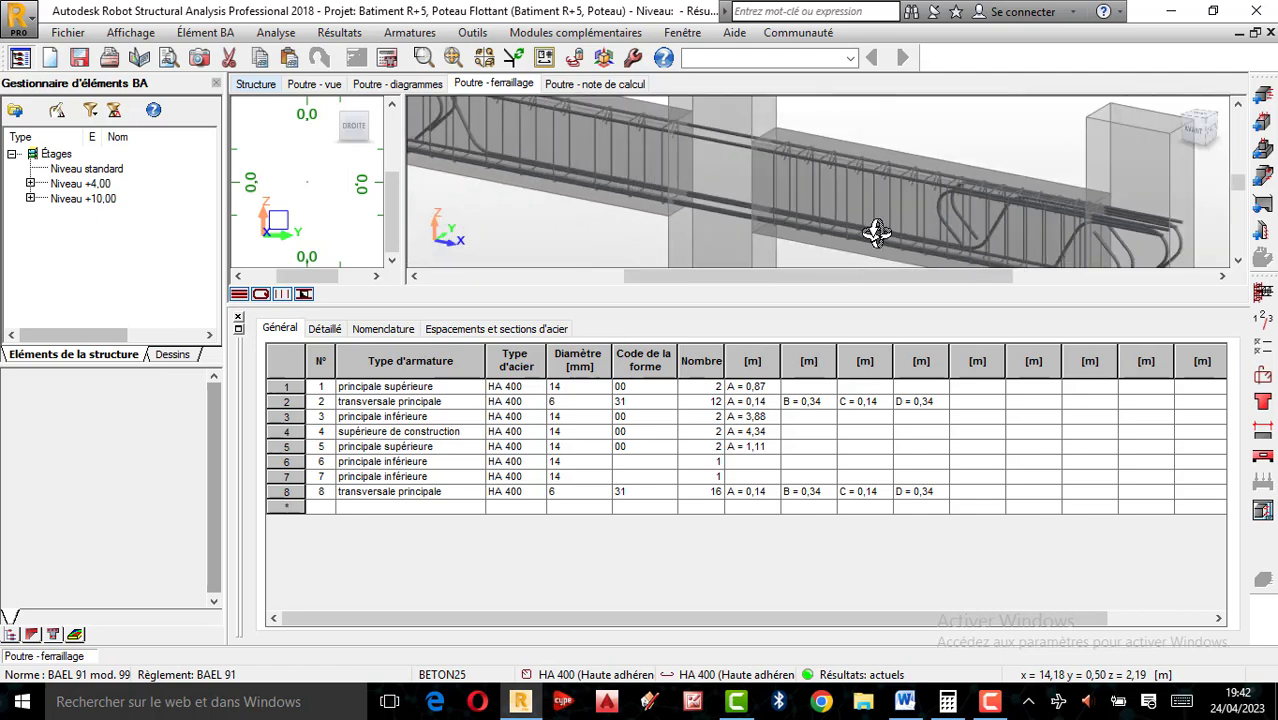
{"action": "scroll", "coordinate": [747, 205], "scroll_direction": "down", "scroll_amount": 4}
{"action": "scroll", "coordinate": [706, 172], "scroll_direction": "up", "scroll_amount": 4}
{"action": "scroll", "coordinate": [706, 172], "scroll_direction": "down", "scroll_amount": 5}
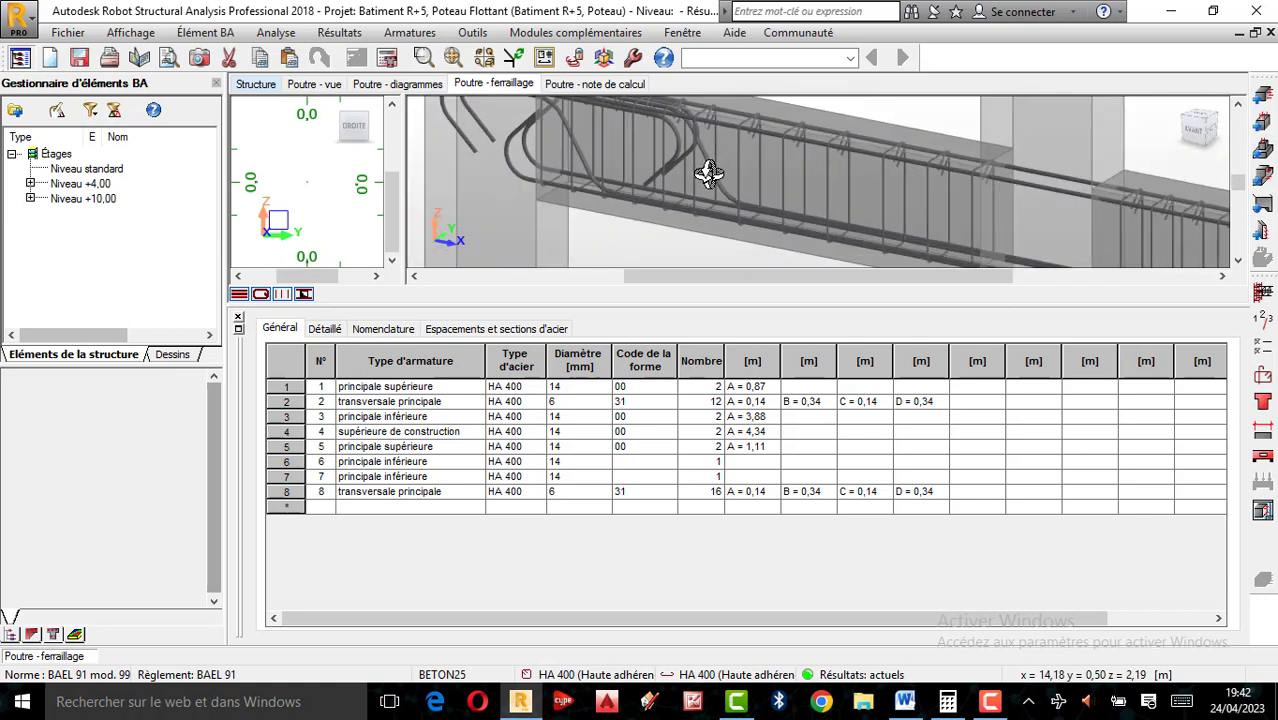
{"action": "scroll", "coordinate": [315, 188], "scroll_direction": "up", "scroll_amount": 8}
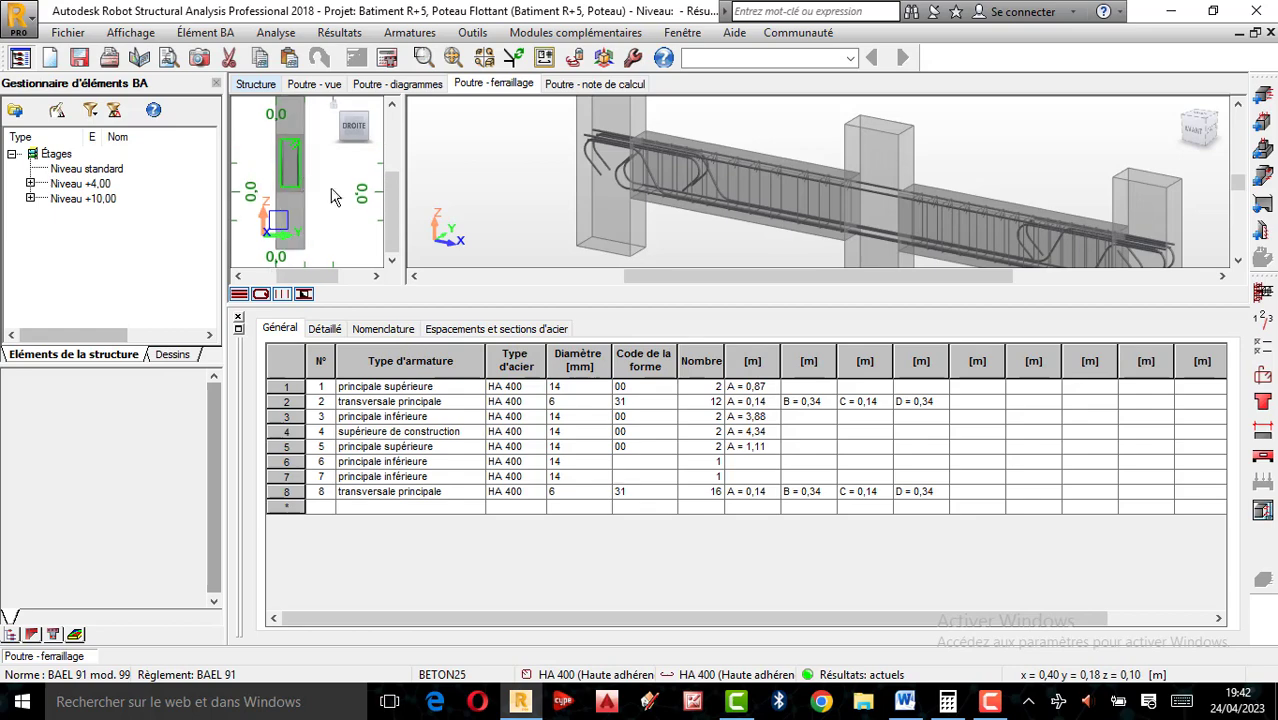
Review the beam's calculation note, from materials and geometry through internal forces and deflections to reinforcement and quantities.
{"action": "left_click", "coordinate": [592, 87]}
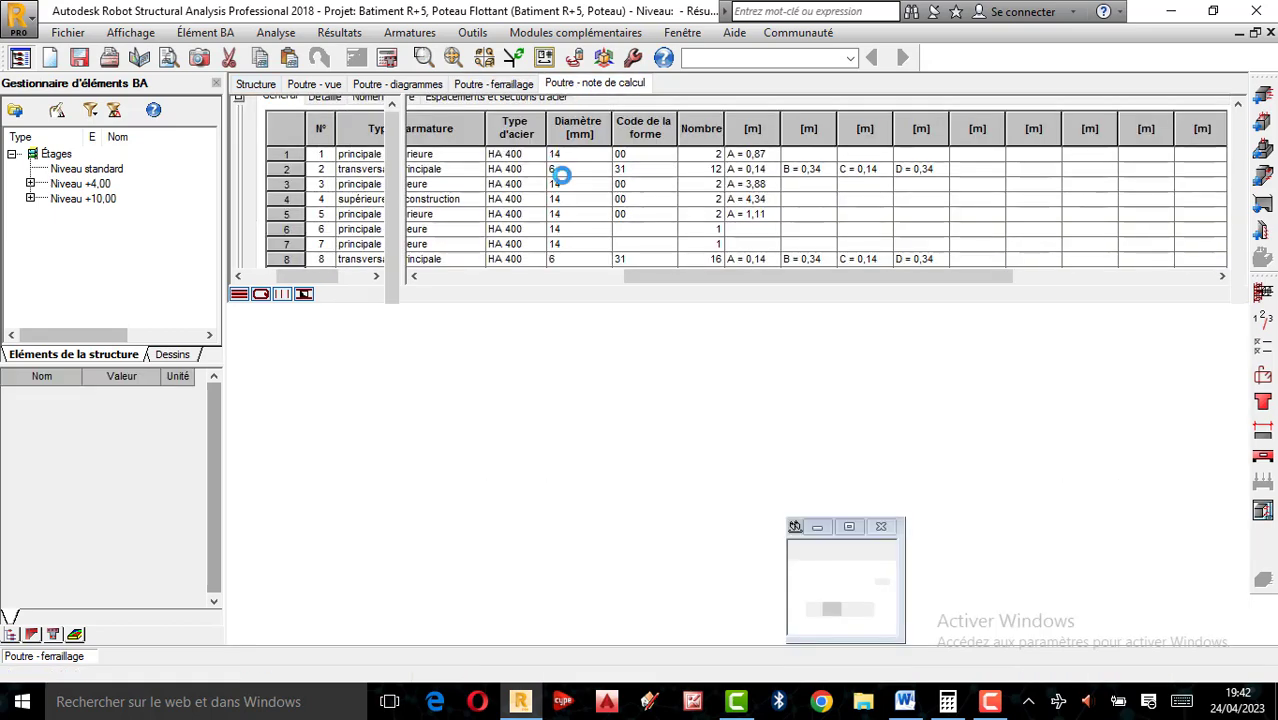
{"action": "scroll", "coordinate": [594, 296], "scroll_direction": "down", "scroll_amount": 15}
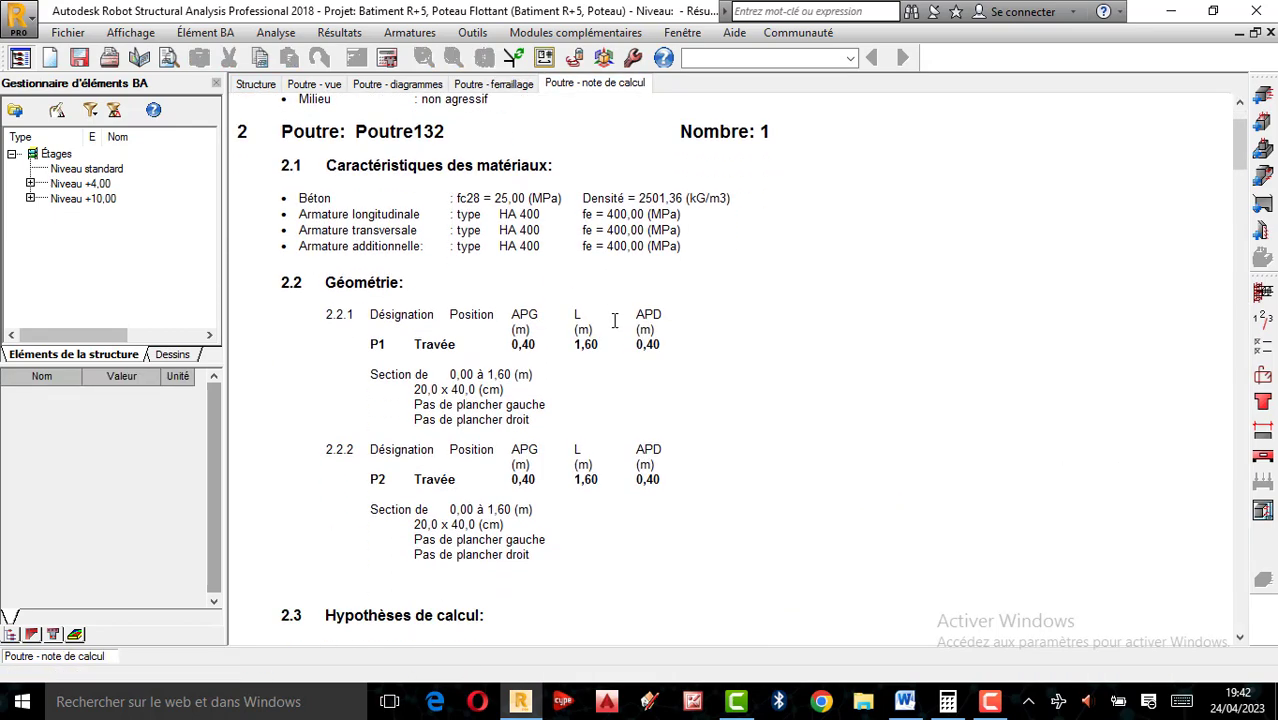
{"action": "scroll", "coordinate": [594, 296], "scroll_direction": "down", "scroll_amount": 20}
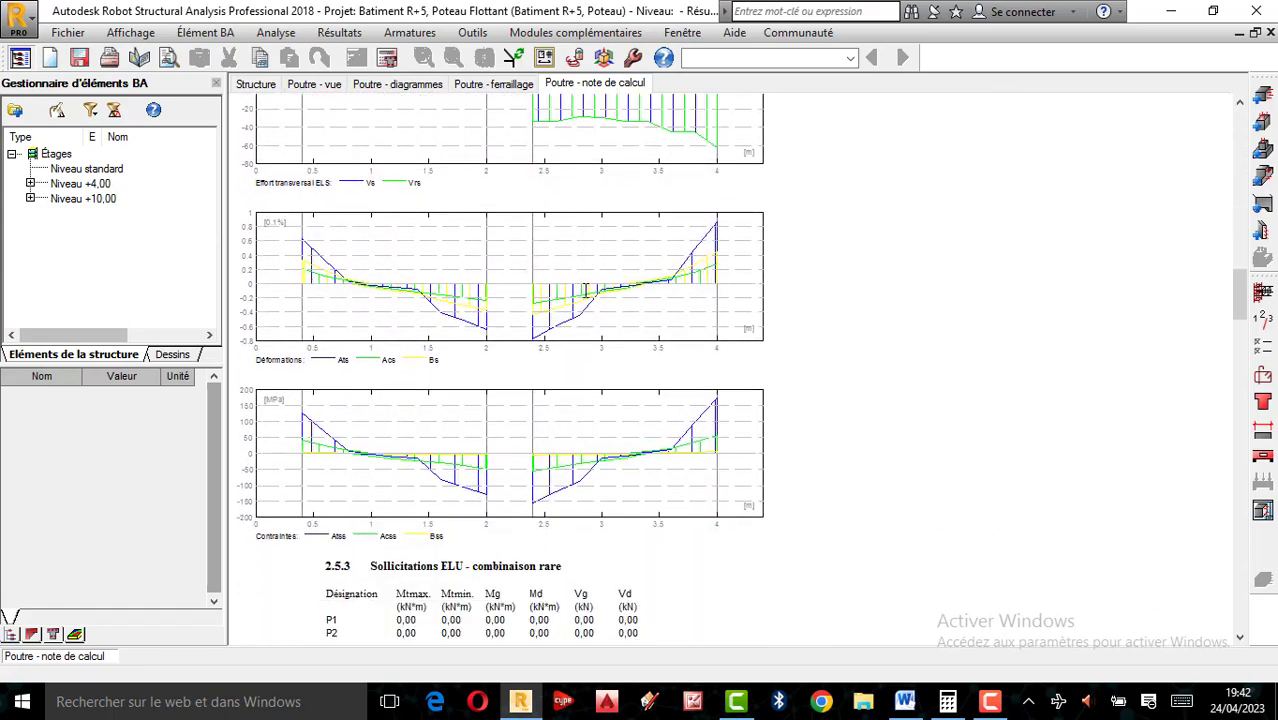
{"action": "scroll", "coordinate": [585, 293], "scroll_direction": "down", "scroll_amount": 20}
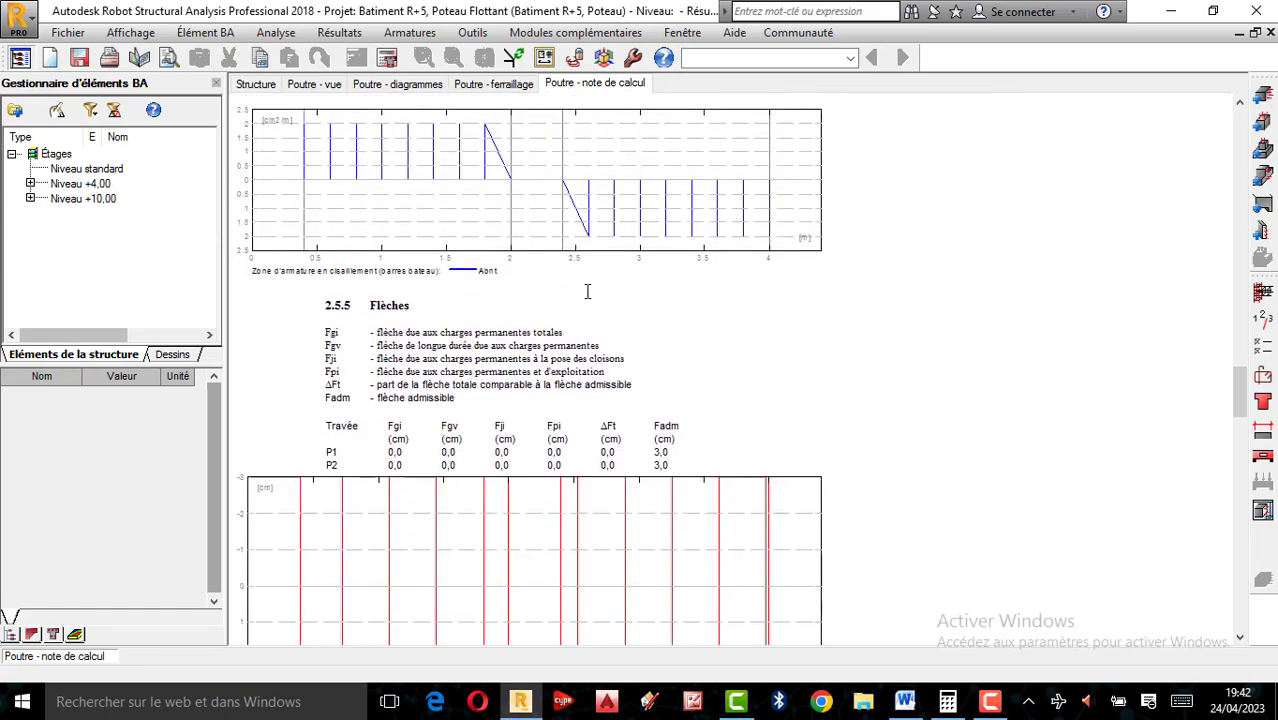
{"action": "scroll", "coordinate": [598, 284], "scroll_direction": "down", "scroll_amount": 10}
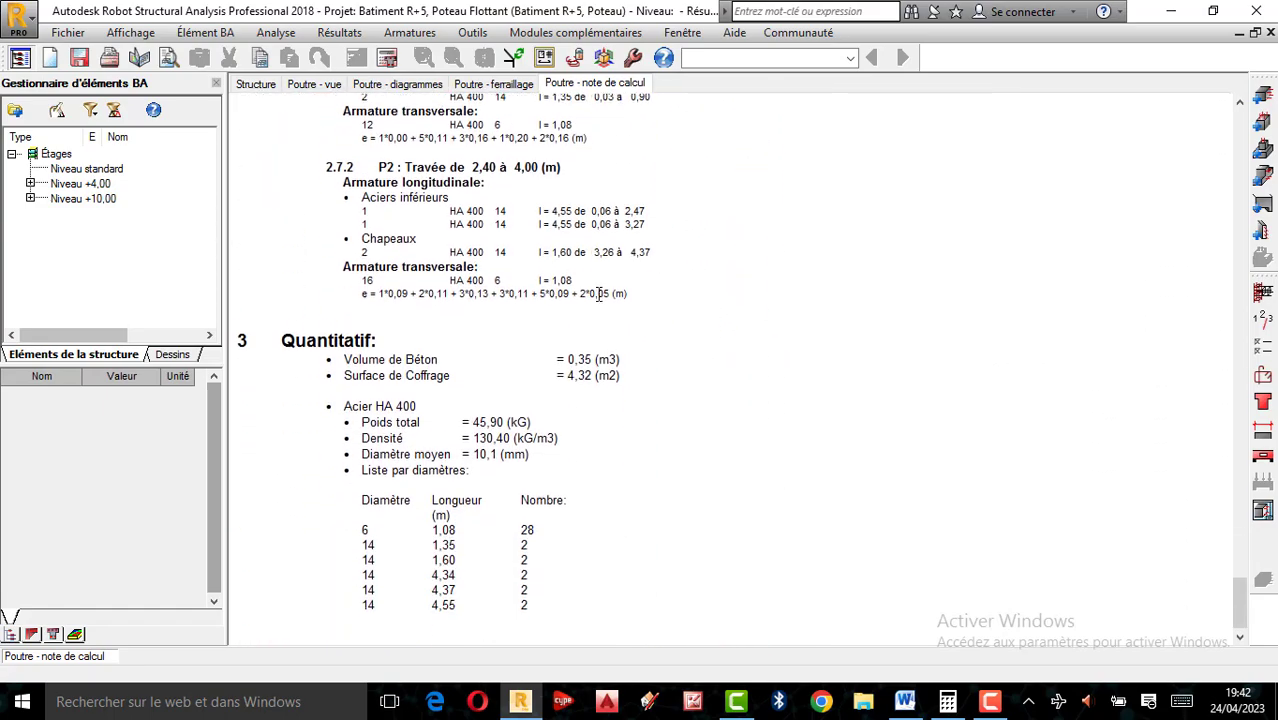
{"action": "scroll", "coordinate": [615, 213], "scroll_direction": "up", "scroll_amount": 4}
{"action": "scroll", "coordinate": [615, 213], "scroll_direction": "up", "scroll_amount": 16}
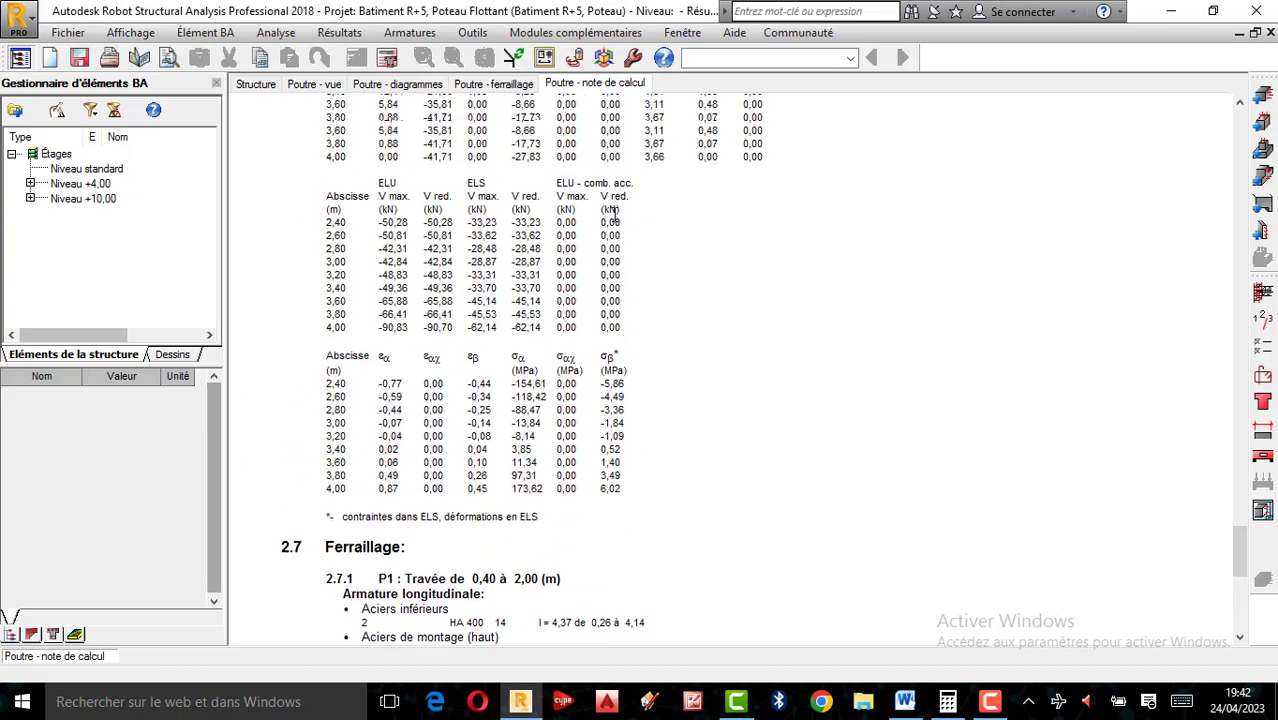
{"action": "scroll", "coordinate": [595, 158], "scroll_direction": "up", "scroll_amount": 16}
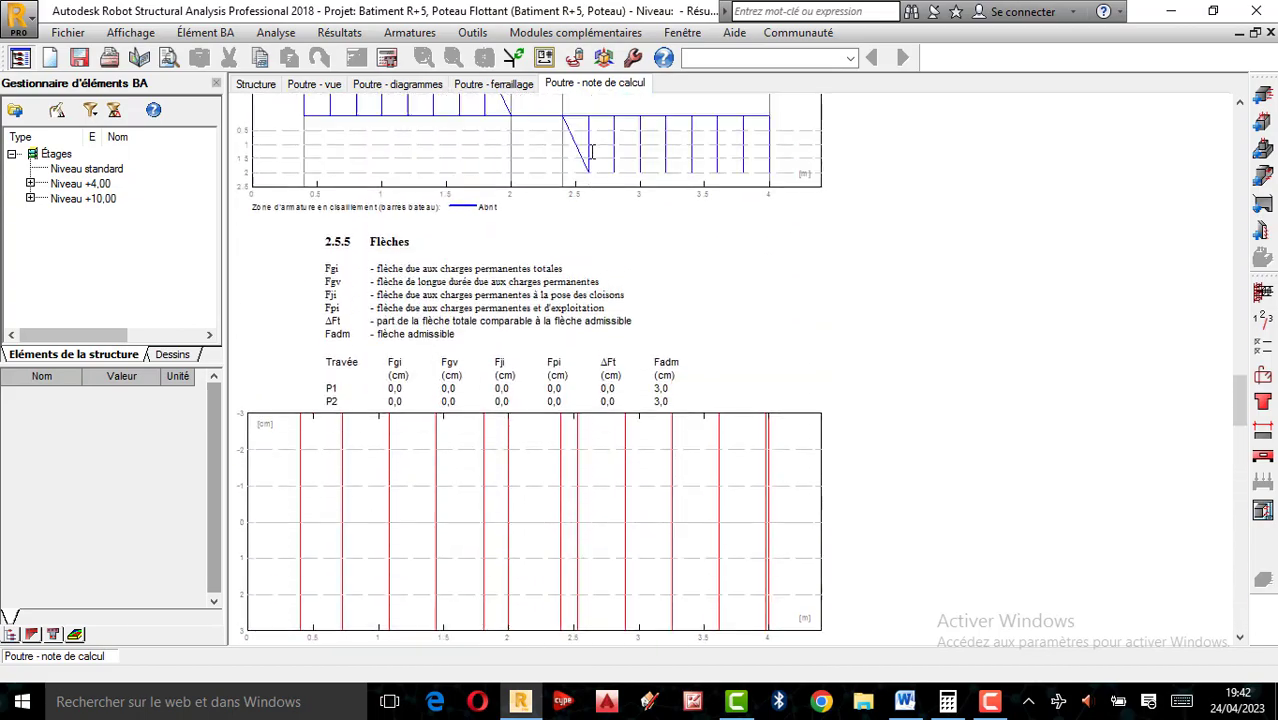
{"action": "scroll", "coordinate": [592, 147], "scroll_direction": "up", "scroll_amount": 20}
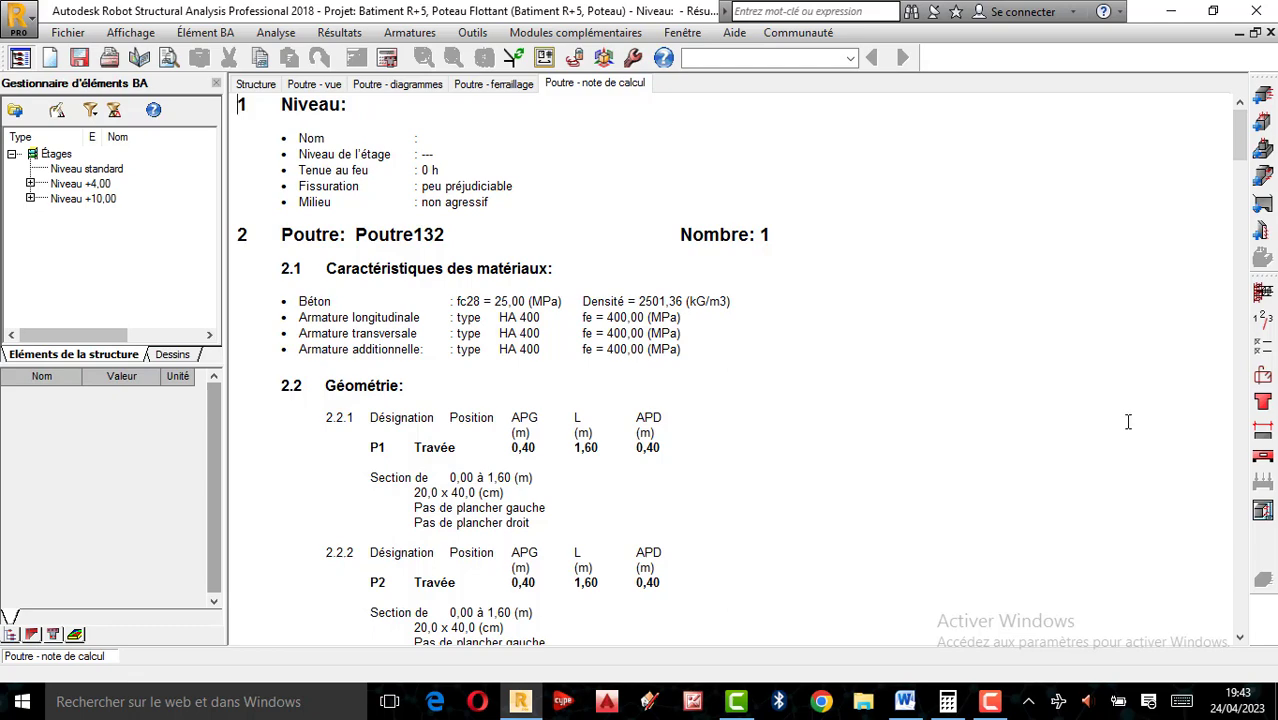
Reopen the beam diagrams and inspect the ELU bending moment curves around the intermediate support between spans P1 and P2.
{"action": "left_click", "coordinate": [311, 88]}
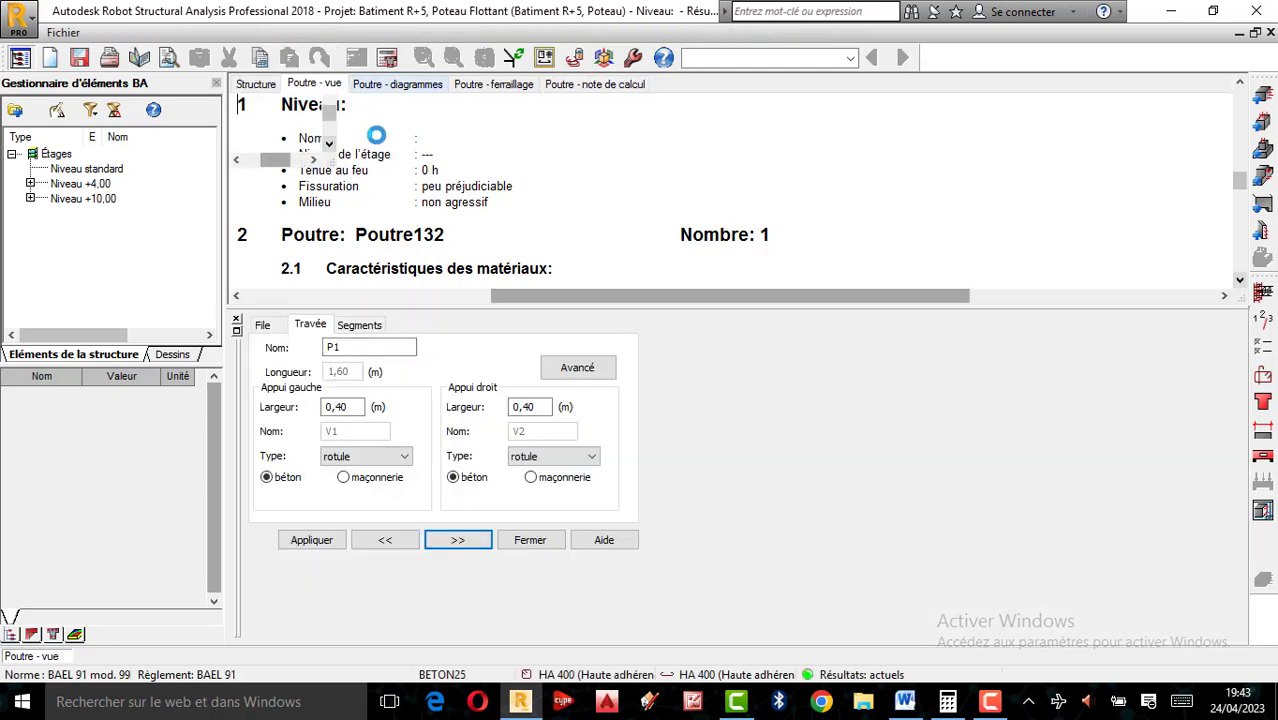
{"action": "left_click", "coordinate": [405, 85]}
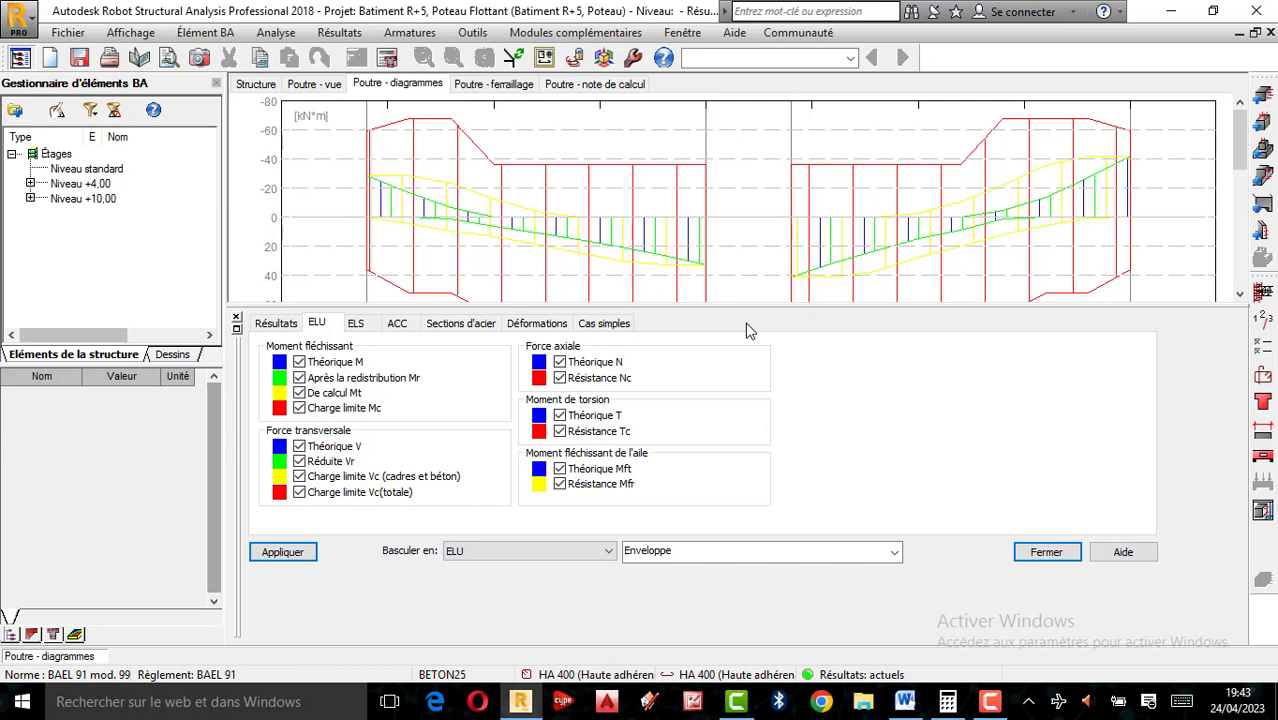
{"action": "scroll", "coordinate": [707, 250], "scroll_direction": "down", "scroll_amount": 2}
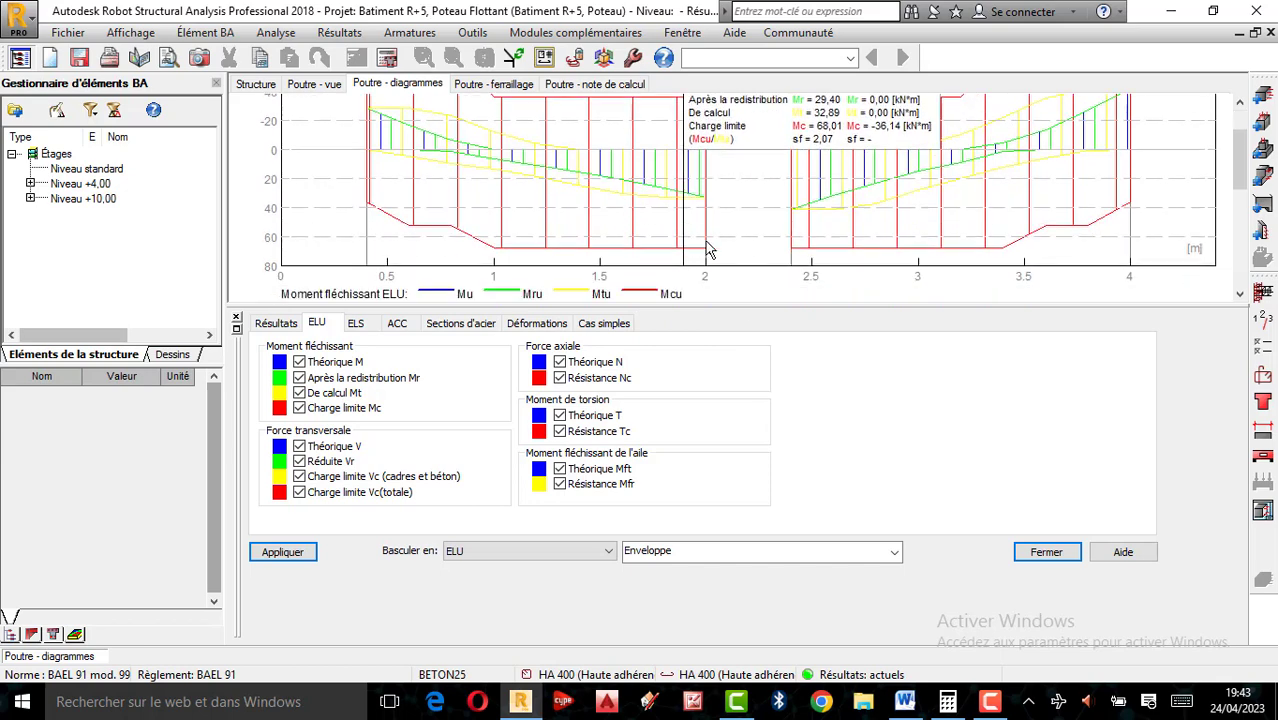
{"action": "scroll", "coordinate": [735, 215], "scroll_direction": "up", "scroll_amount": 1}
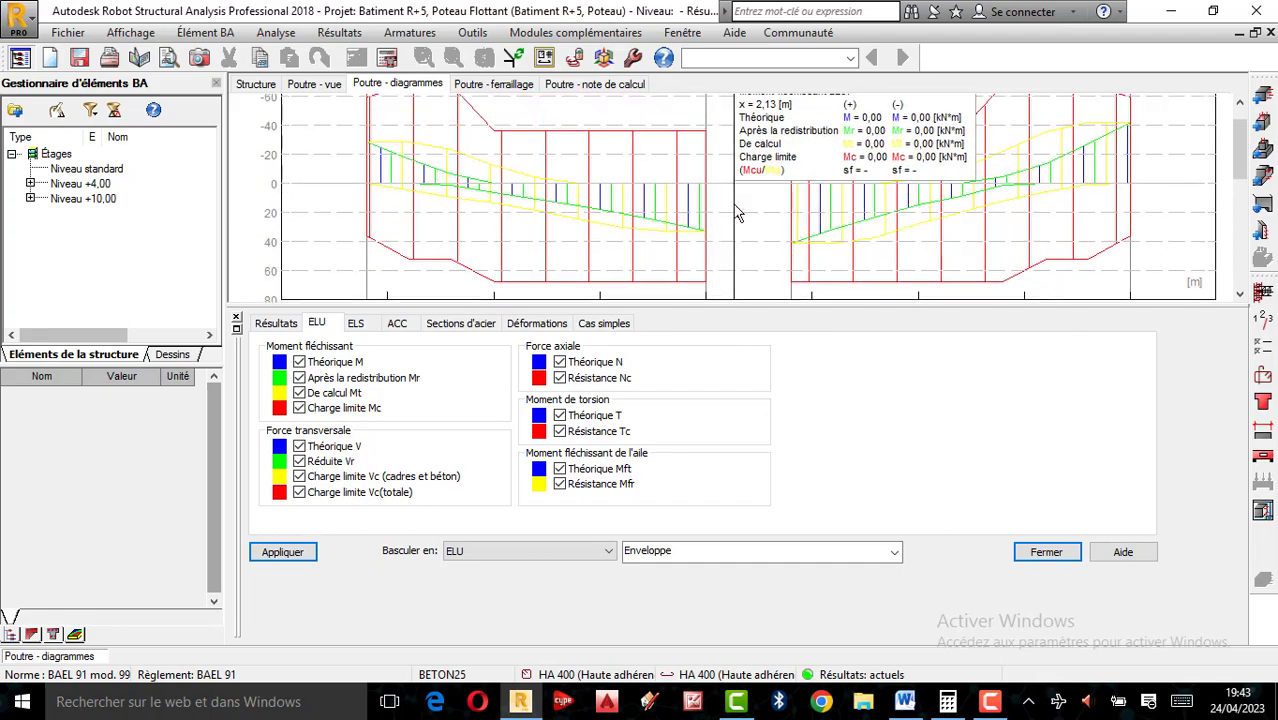